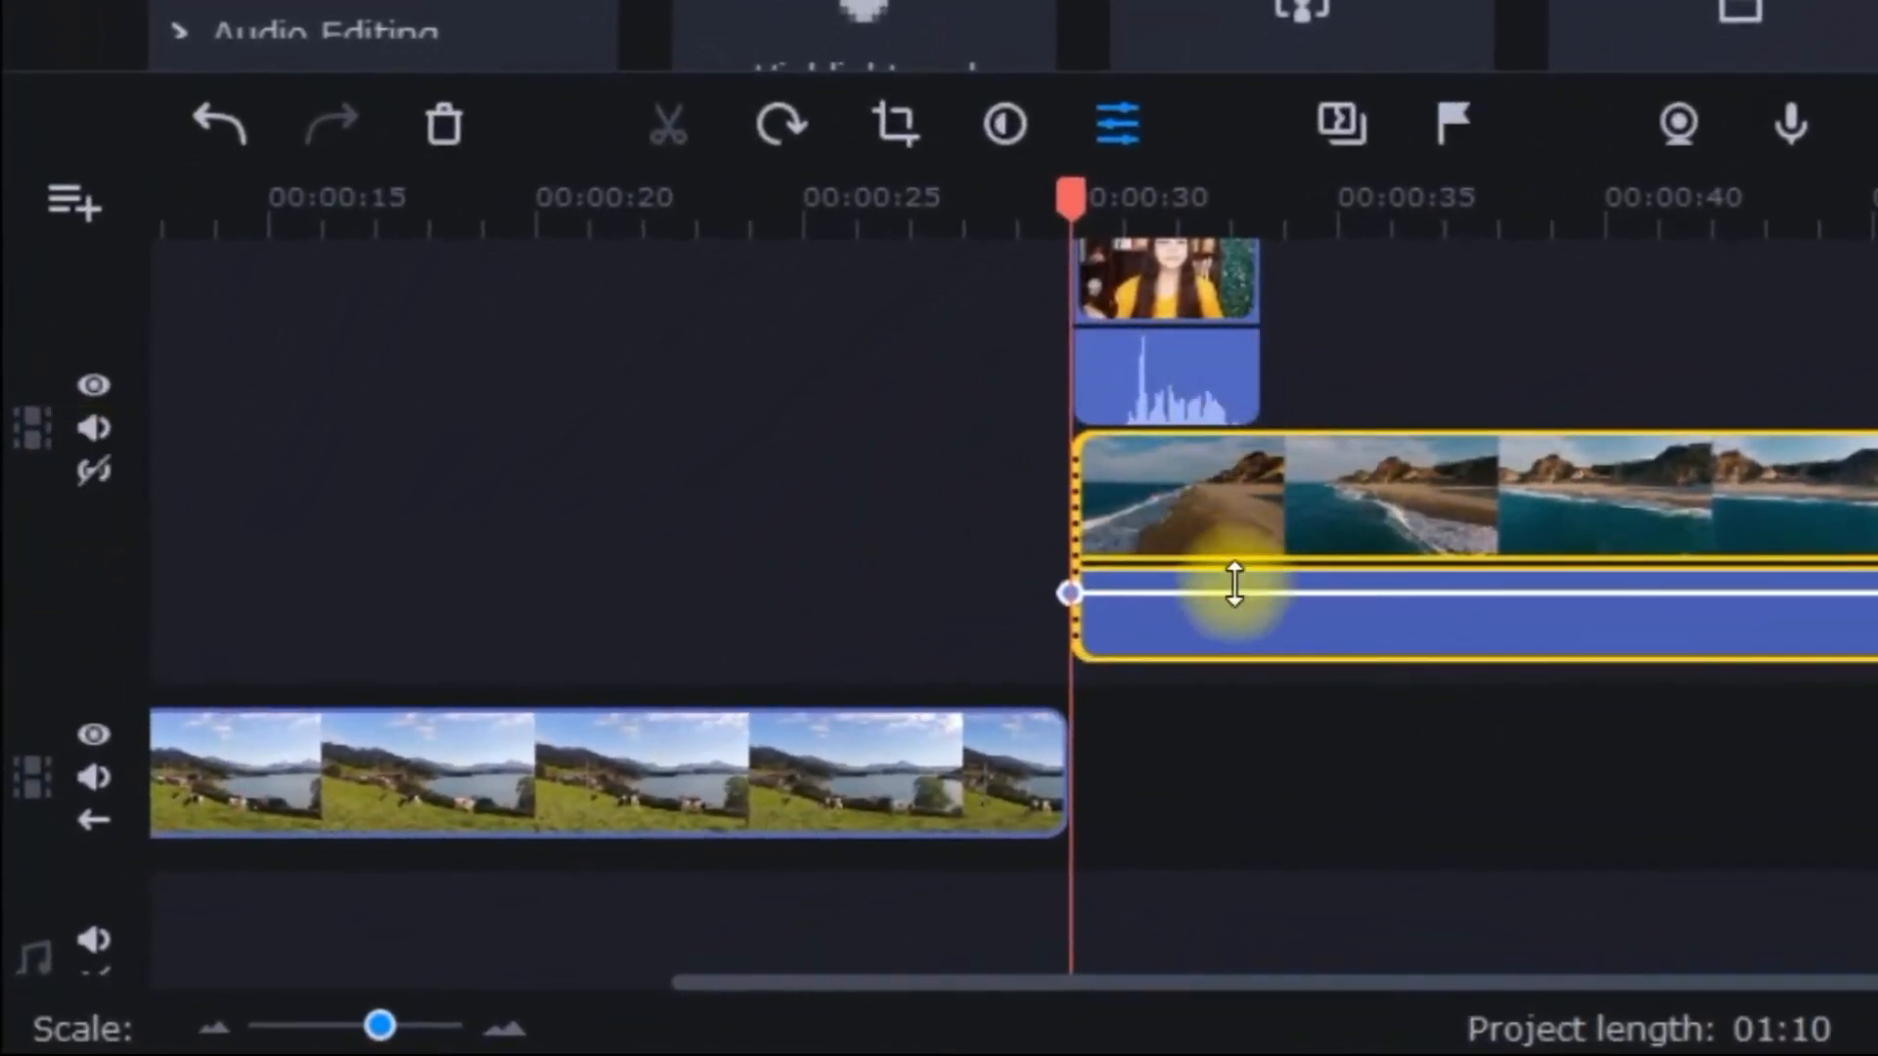
- Shift the beach clip to start at about 38 s and place the woman's clip before it on the same track
drag(1240, 591, 880, 539)
drag(1242, 525, 1514, 524)
drag(737, 759, 827, 760)
drag(537, 659, 562, 753)
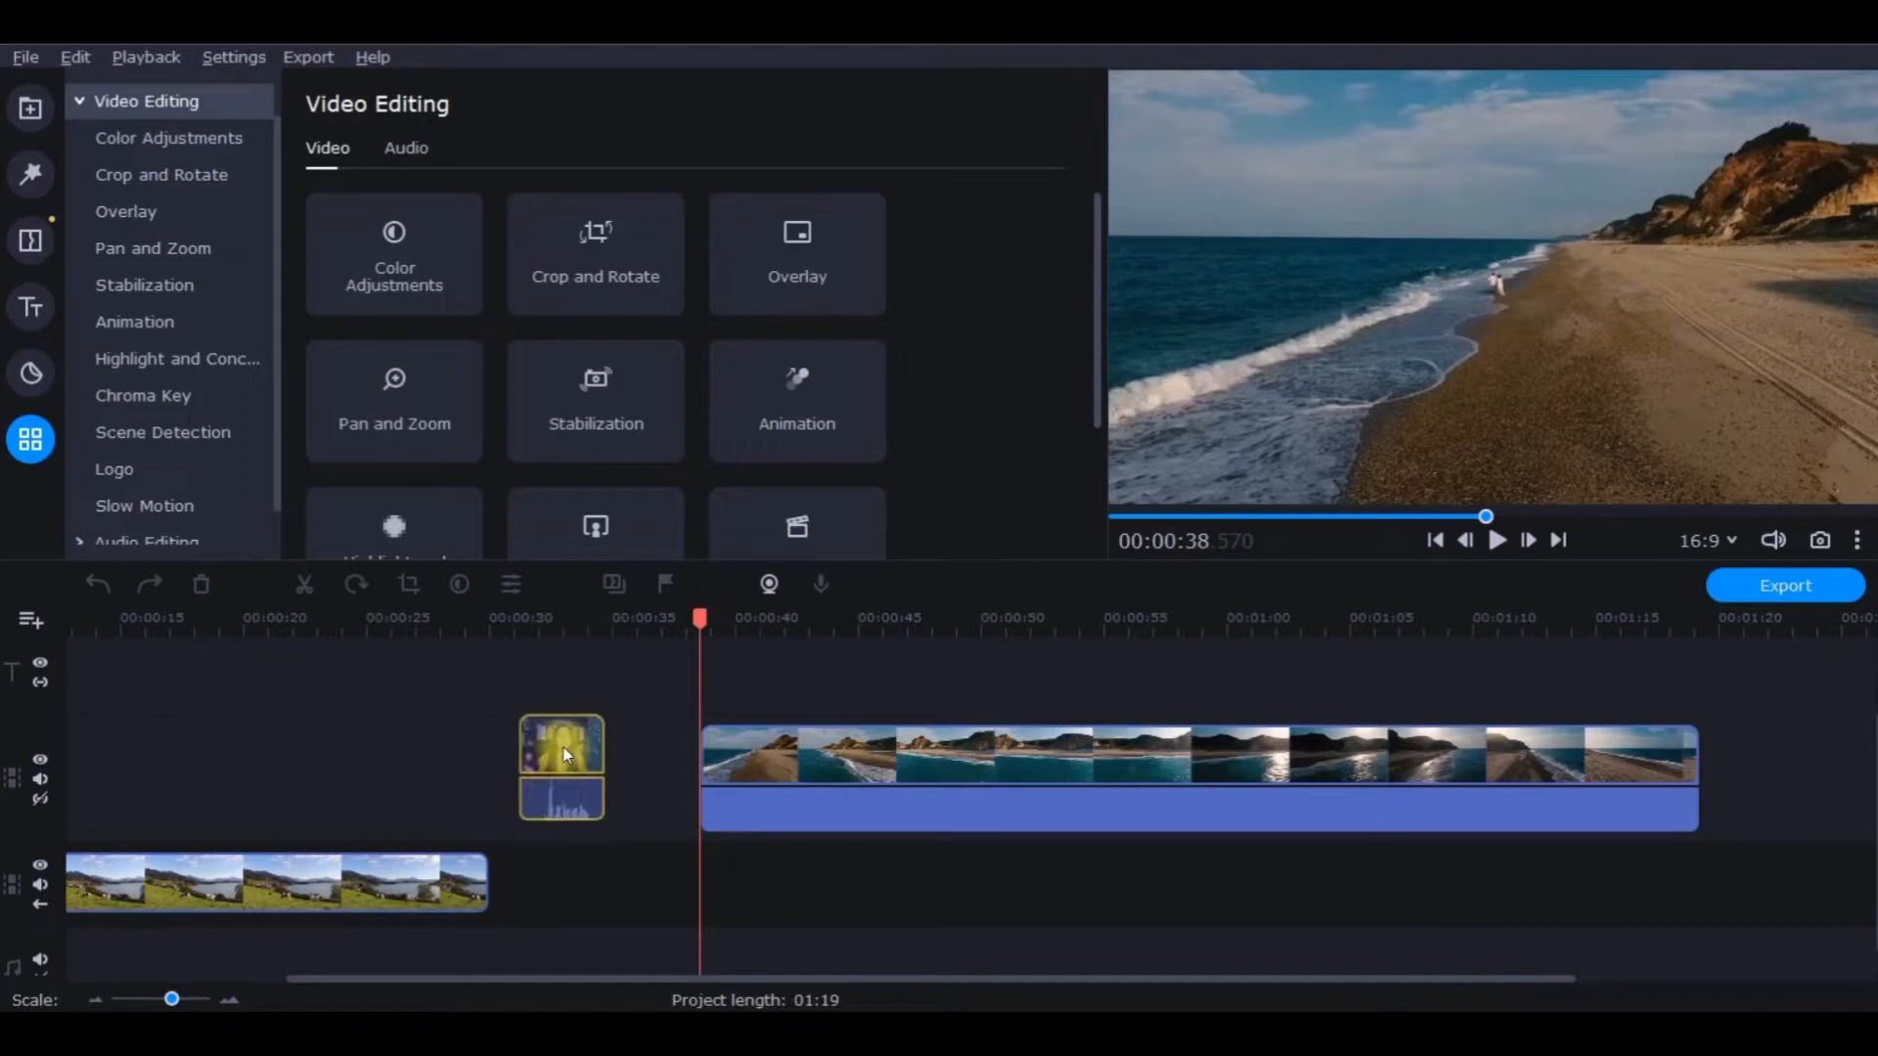
click(516, 618)
drag(518, 615, 8, 559)
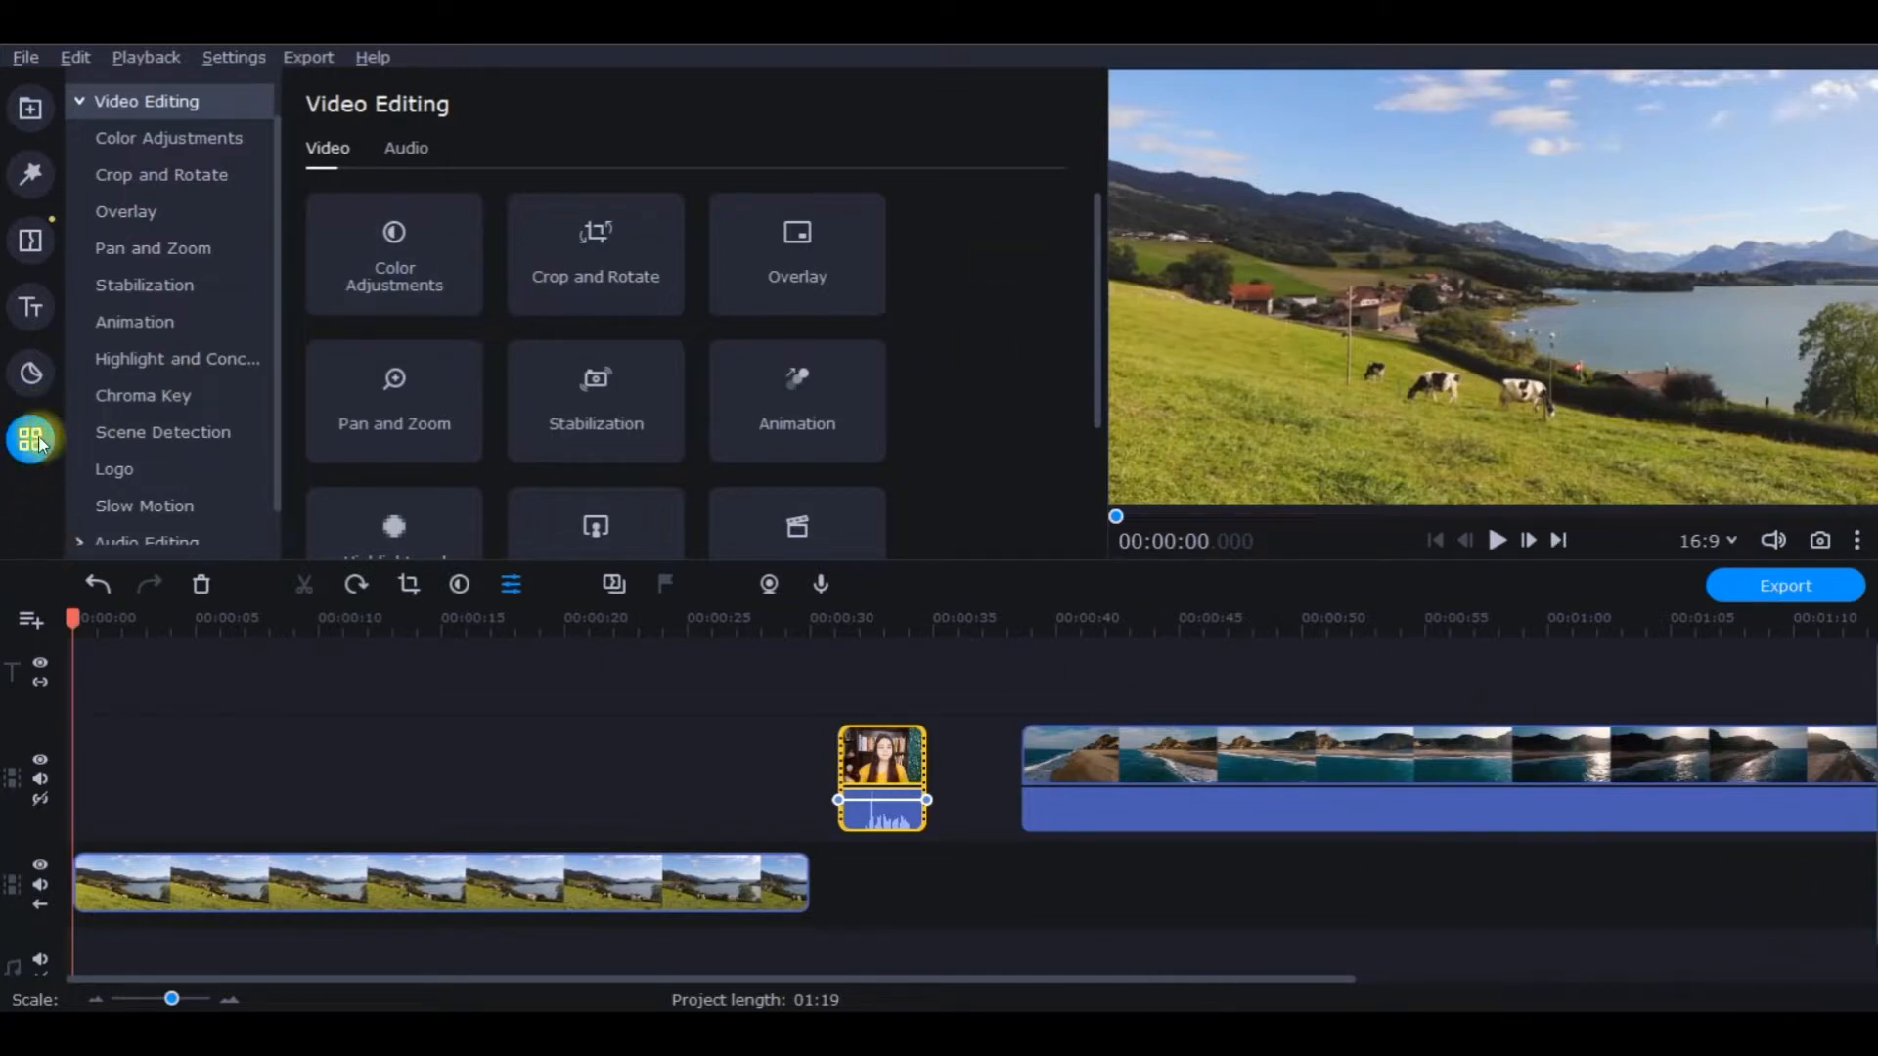
- Examine the Color Adjustments tools, comparing the Easy presets with the Advanced sliders
click(200, 137)
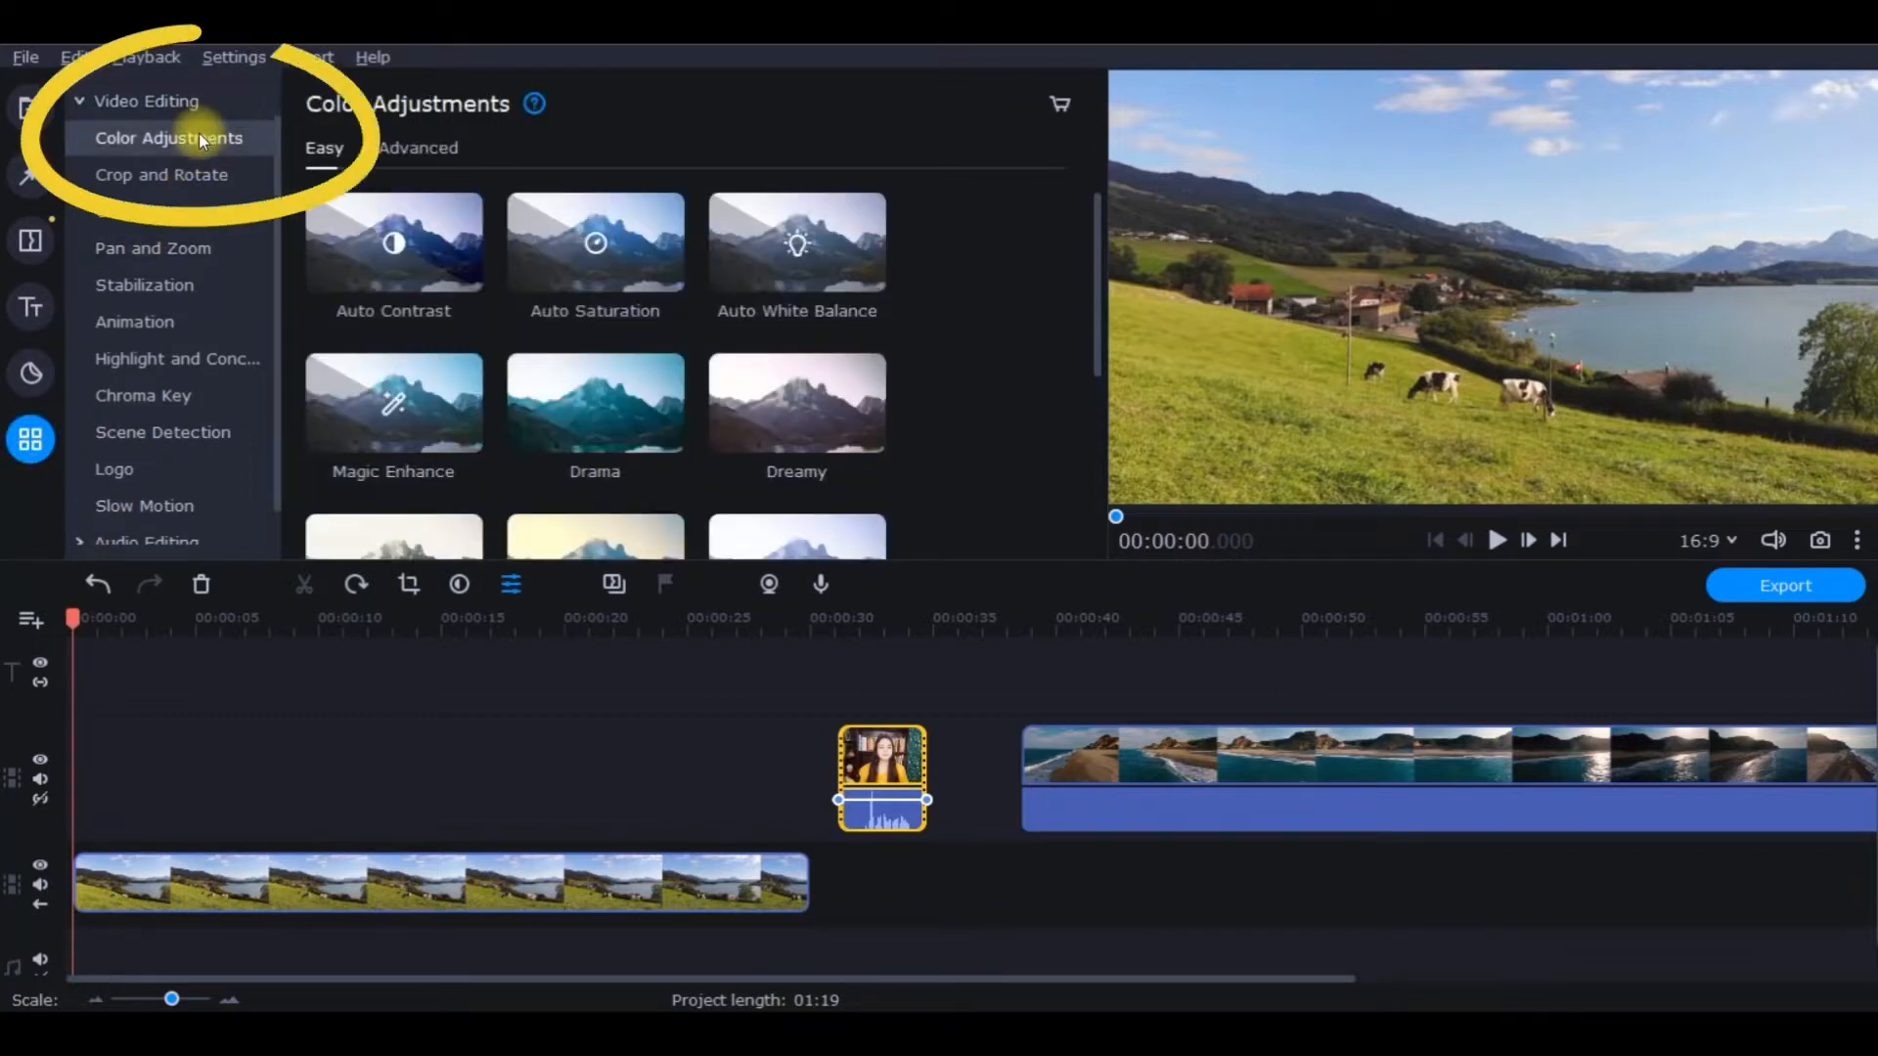
scroll(824, 213, down, 3)
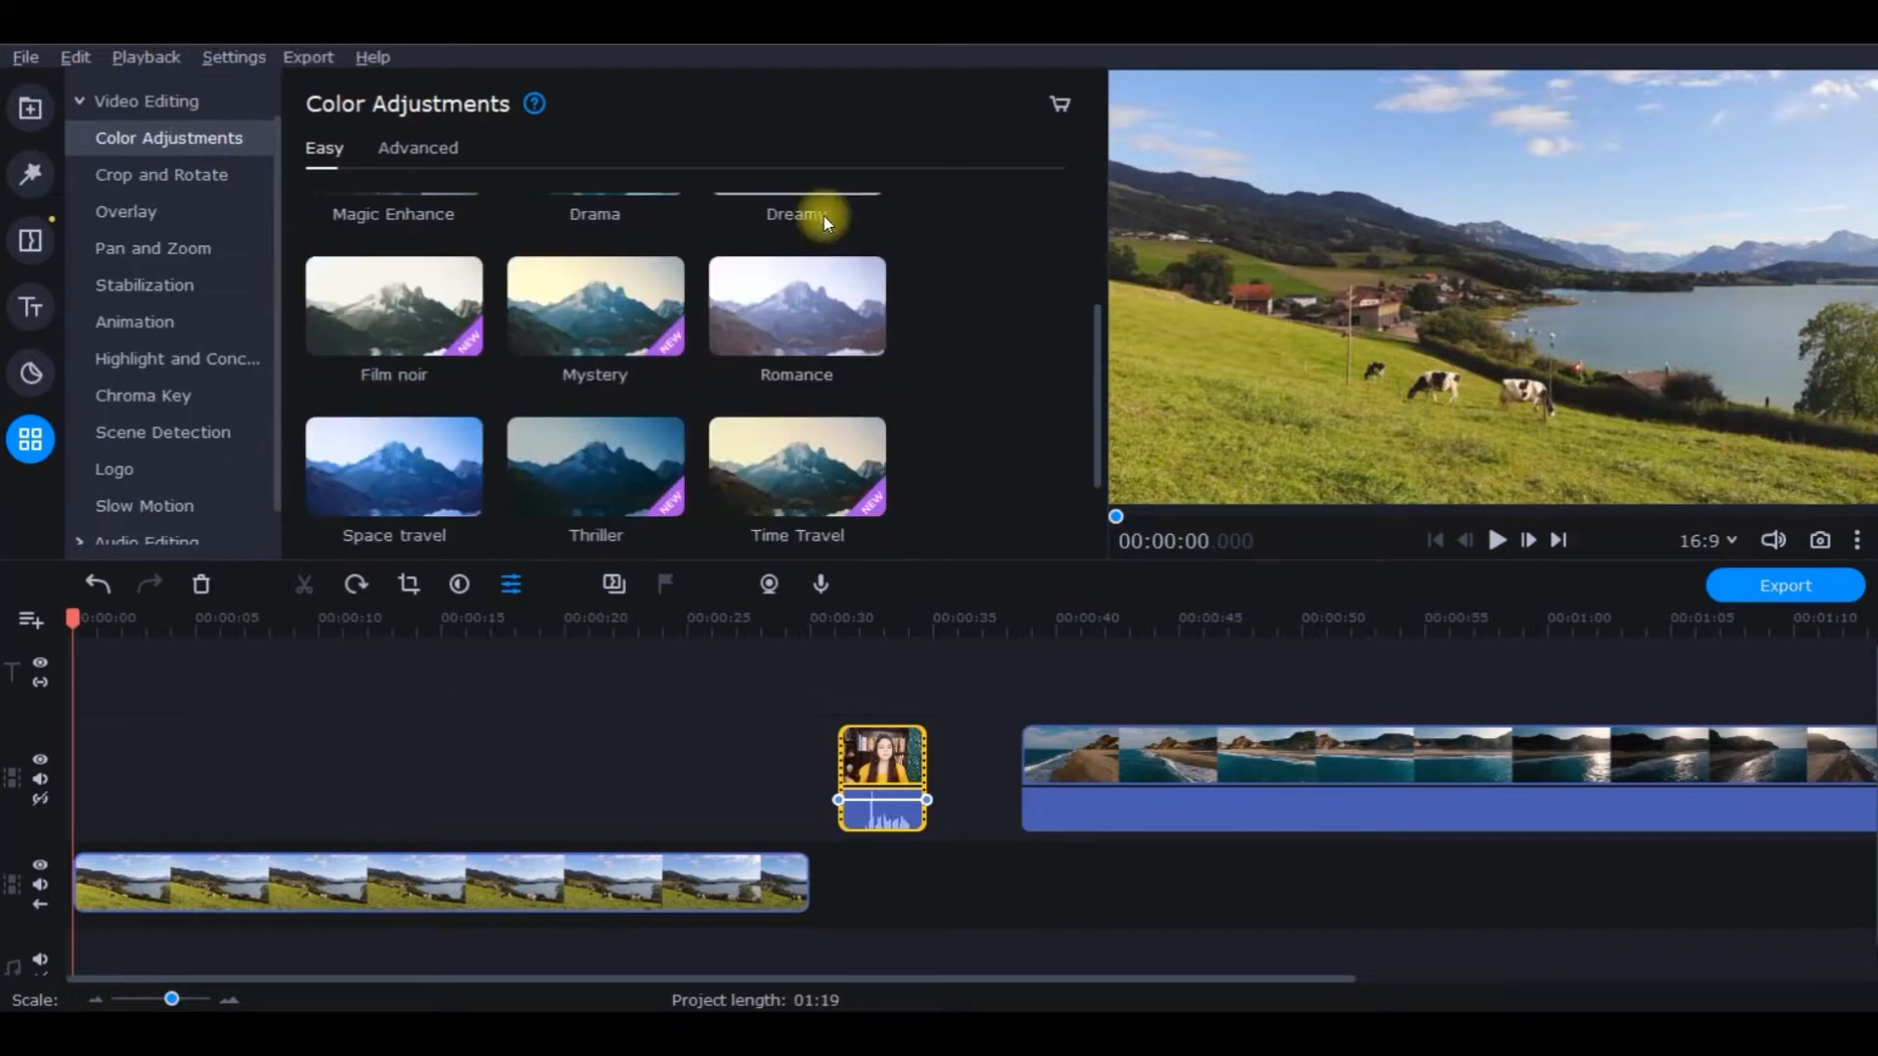
scroll(875, 425, down, 2)
scroll(880, 406, up, 3)
scroll(886, 391, up, 1)
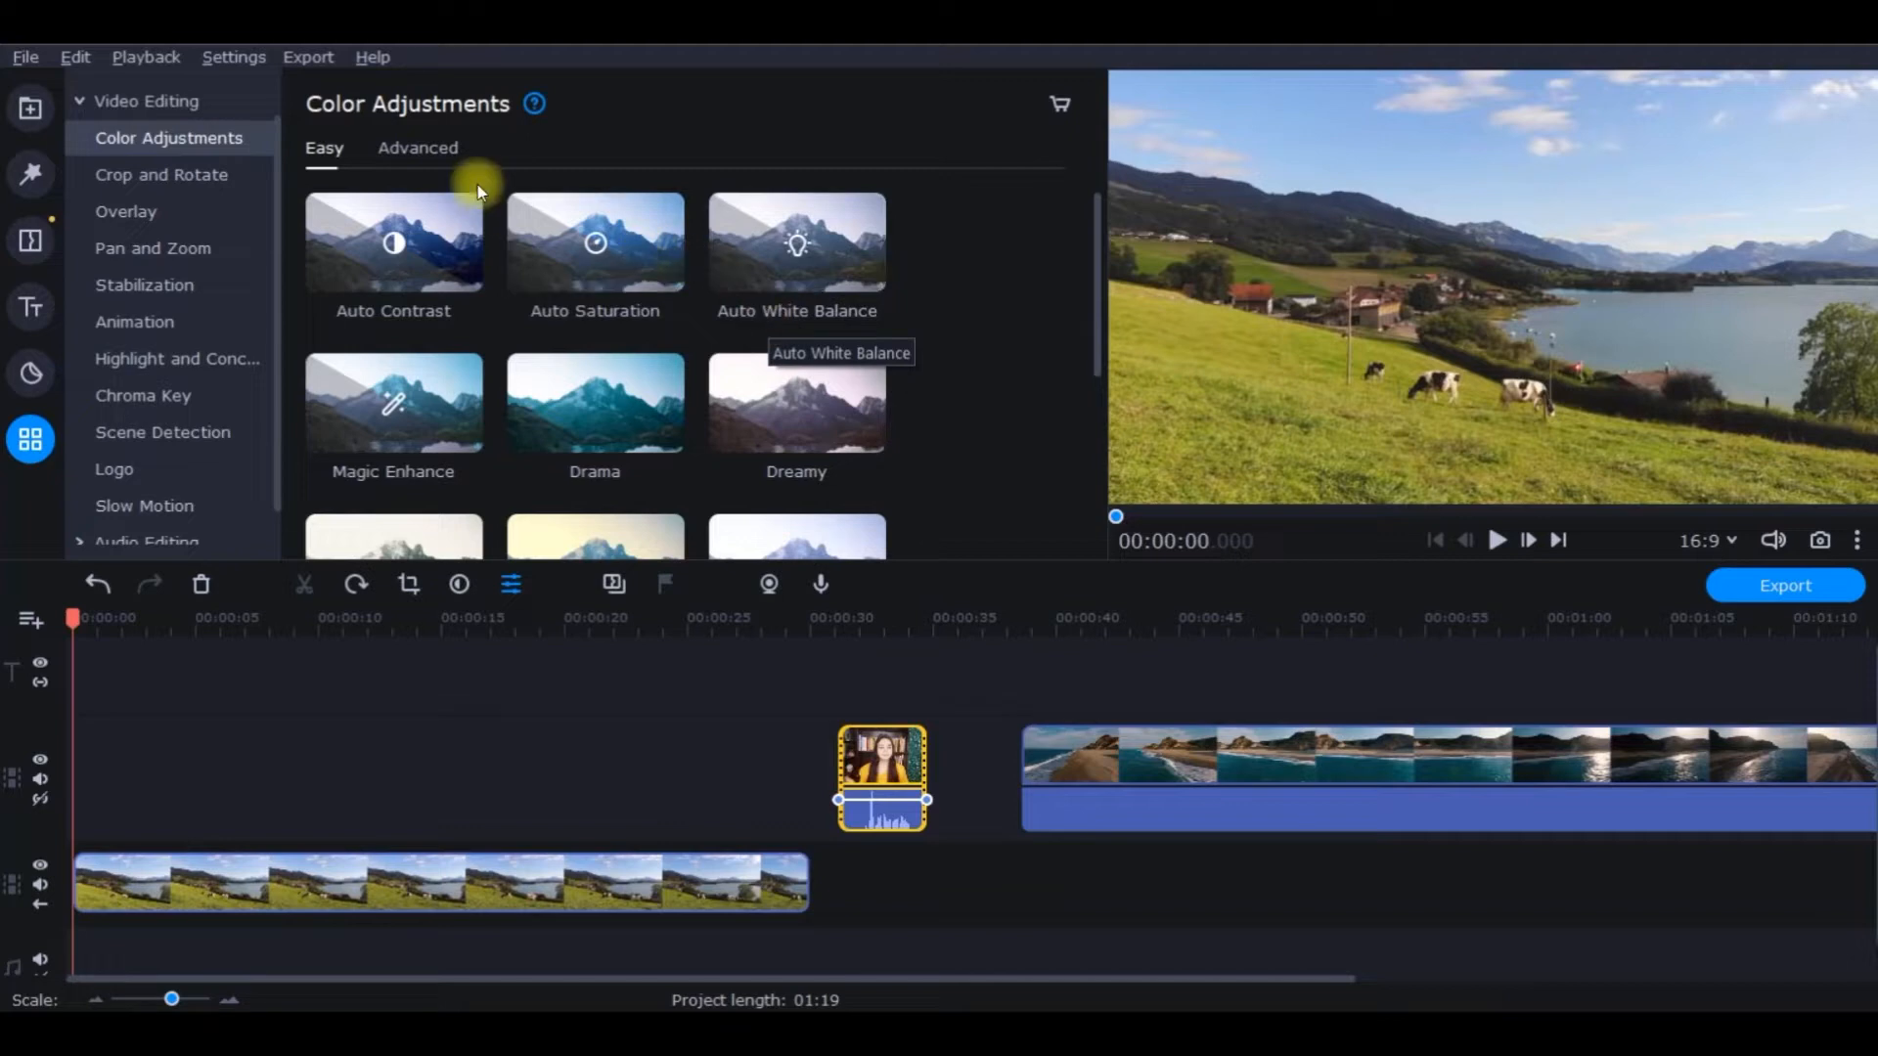
click(408, 155)
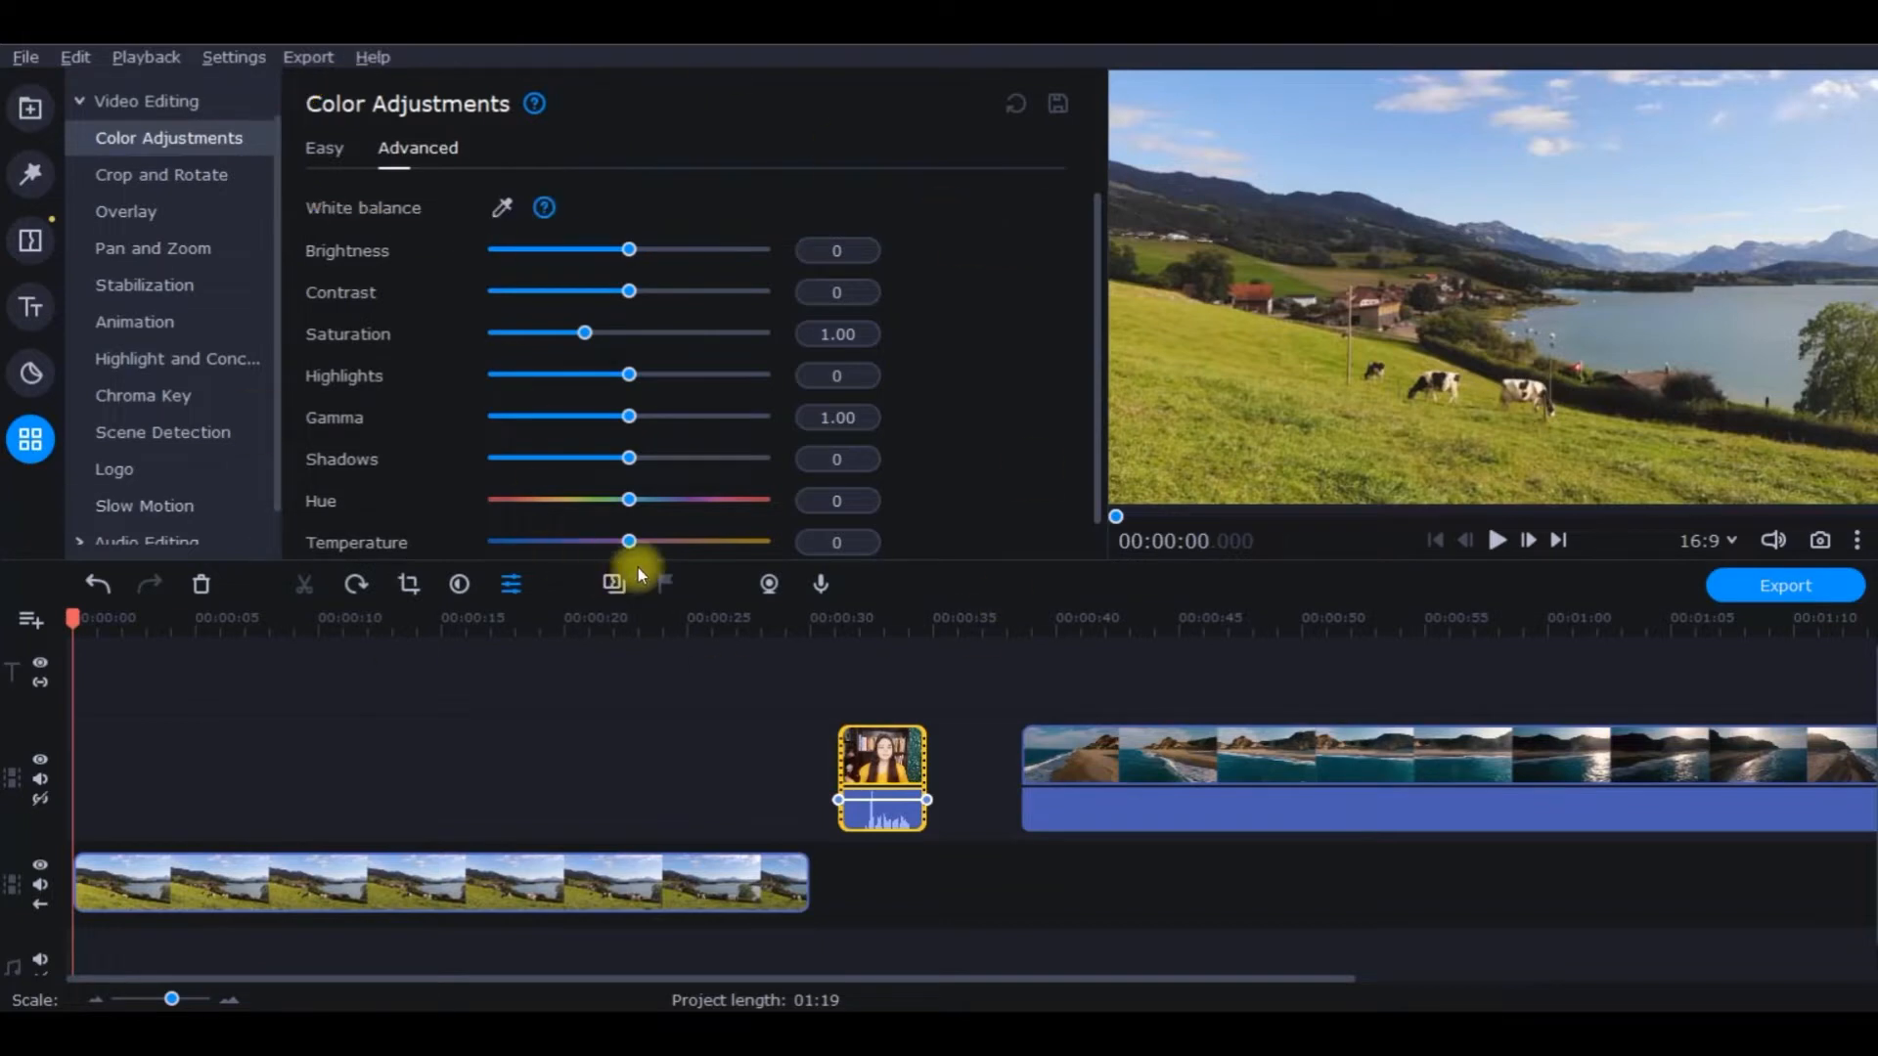
click(338, 151)
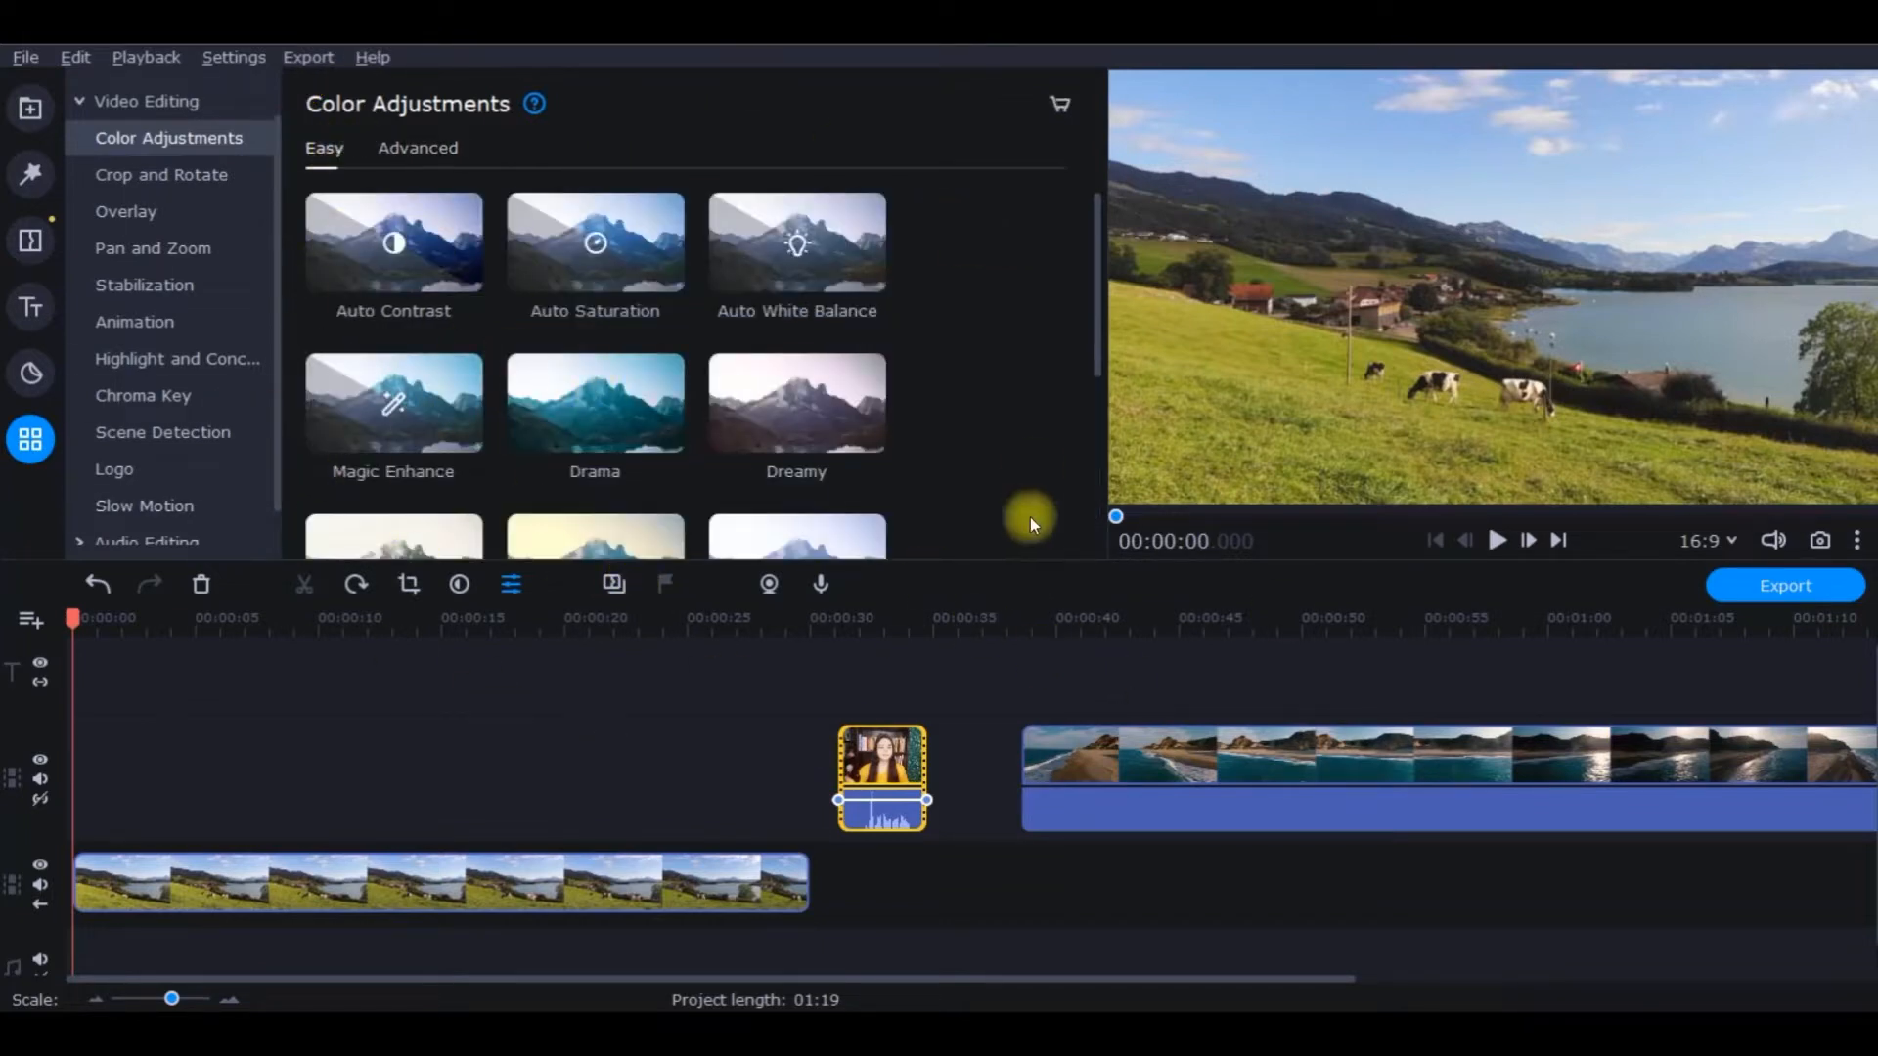
click(440, 148)
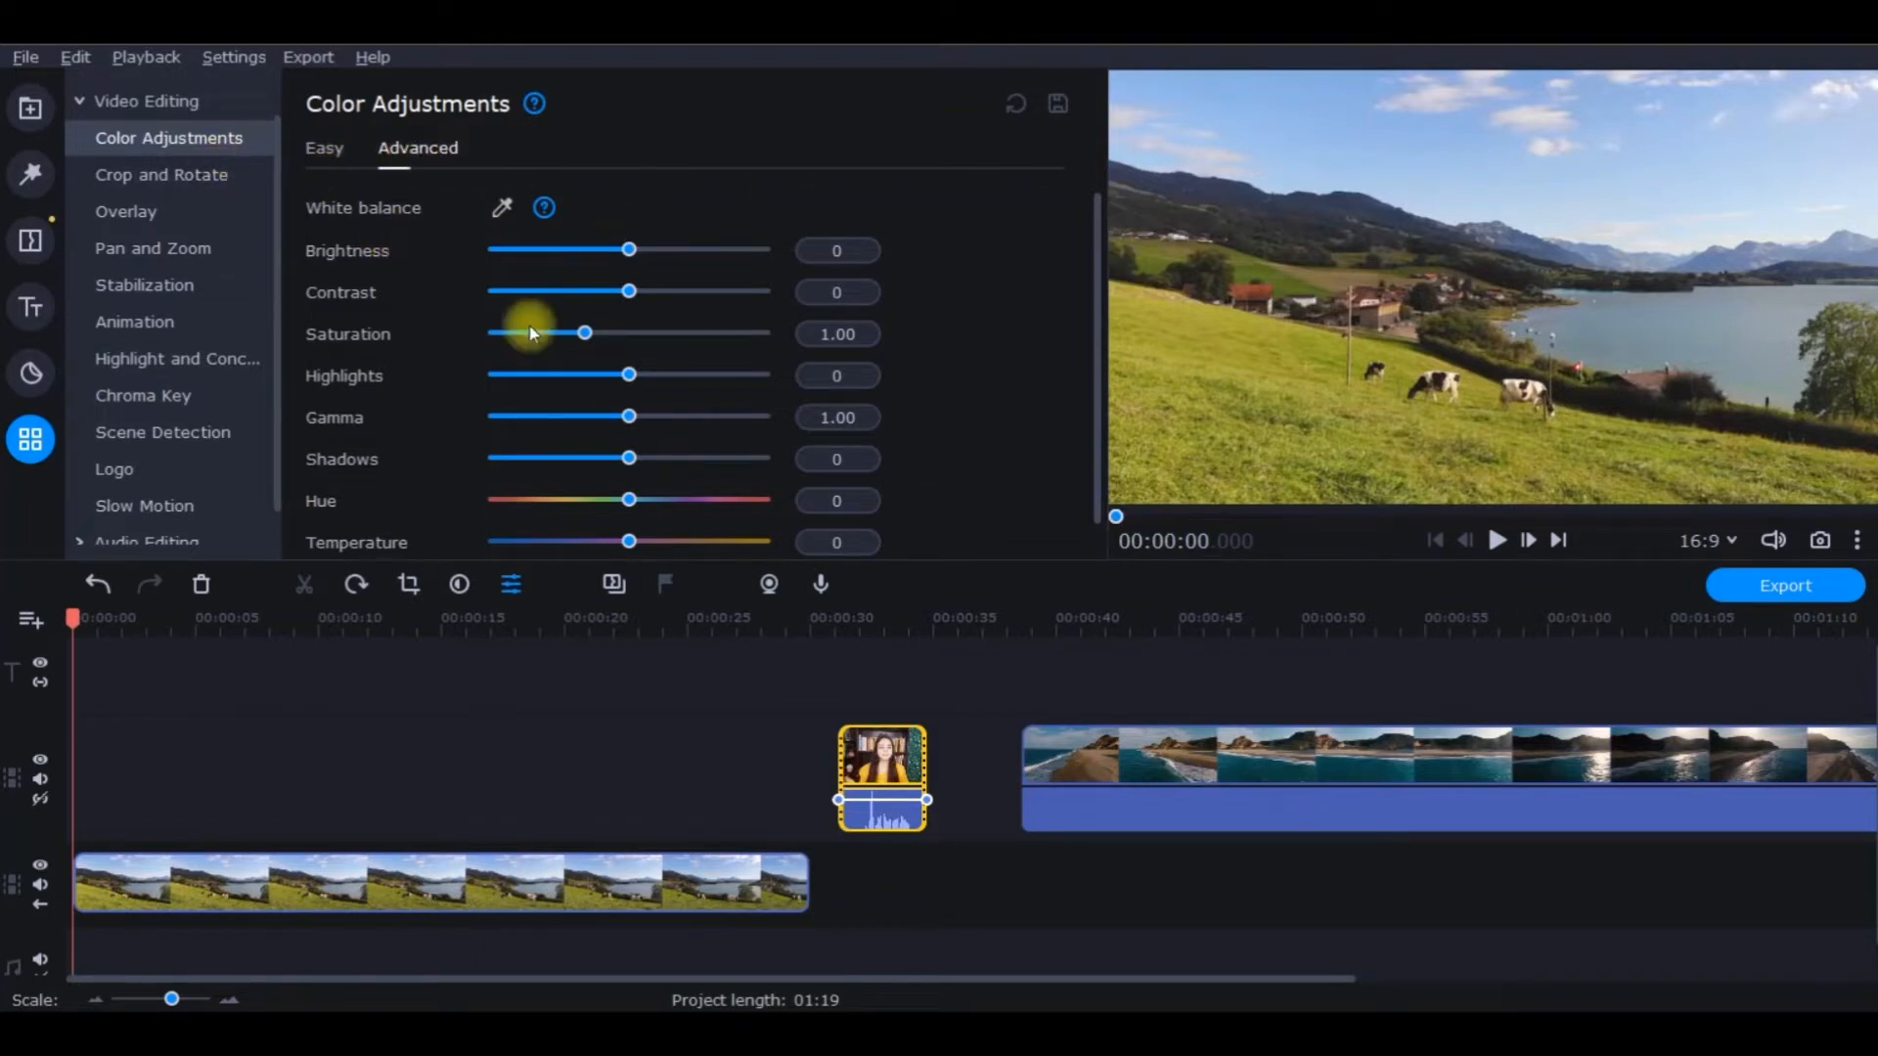
click(319, 152)
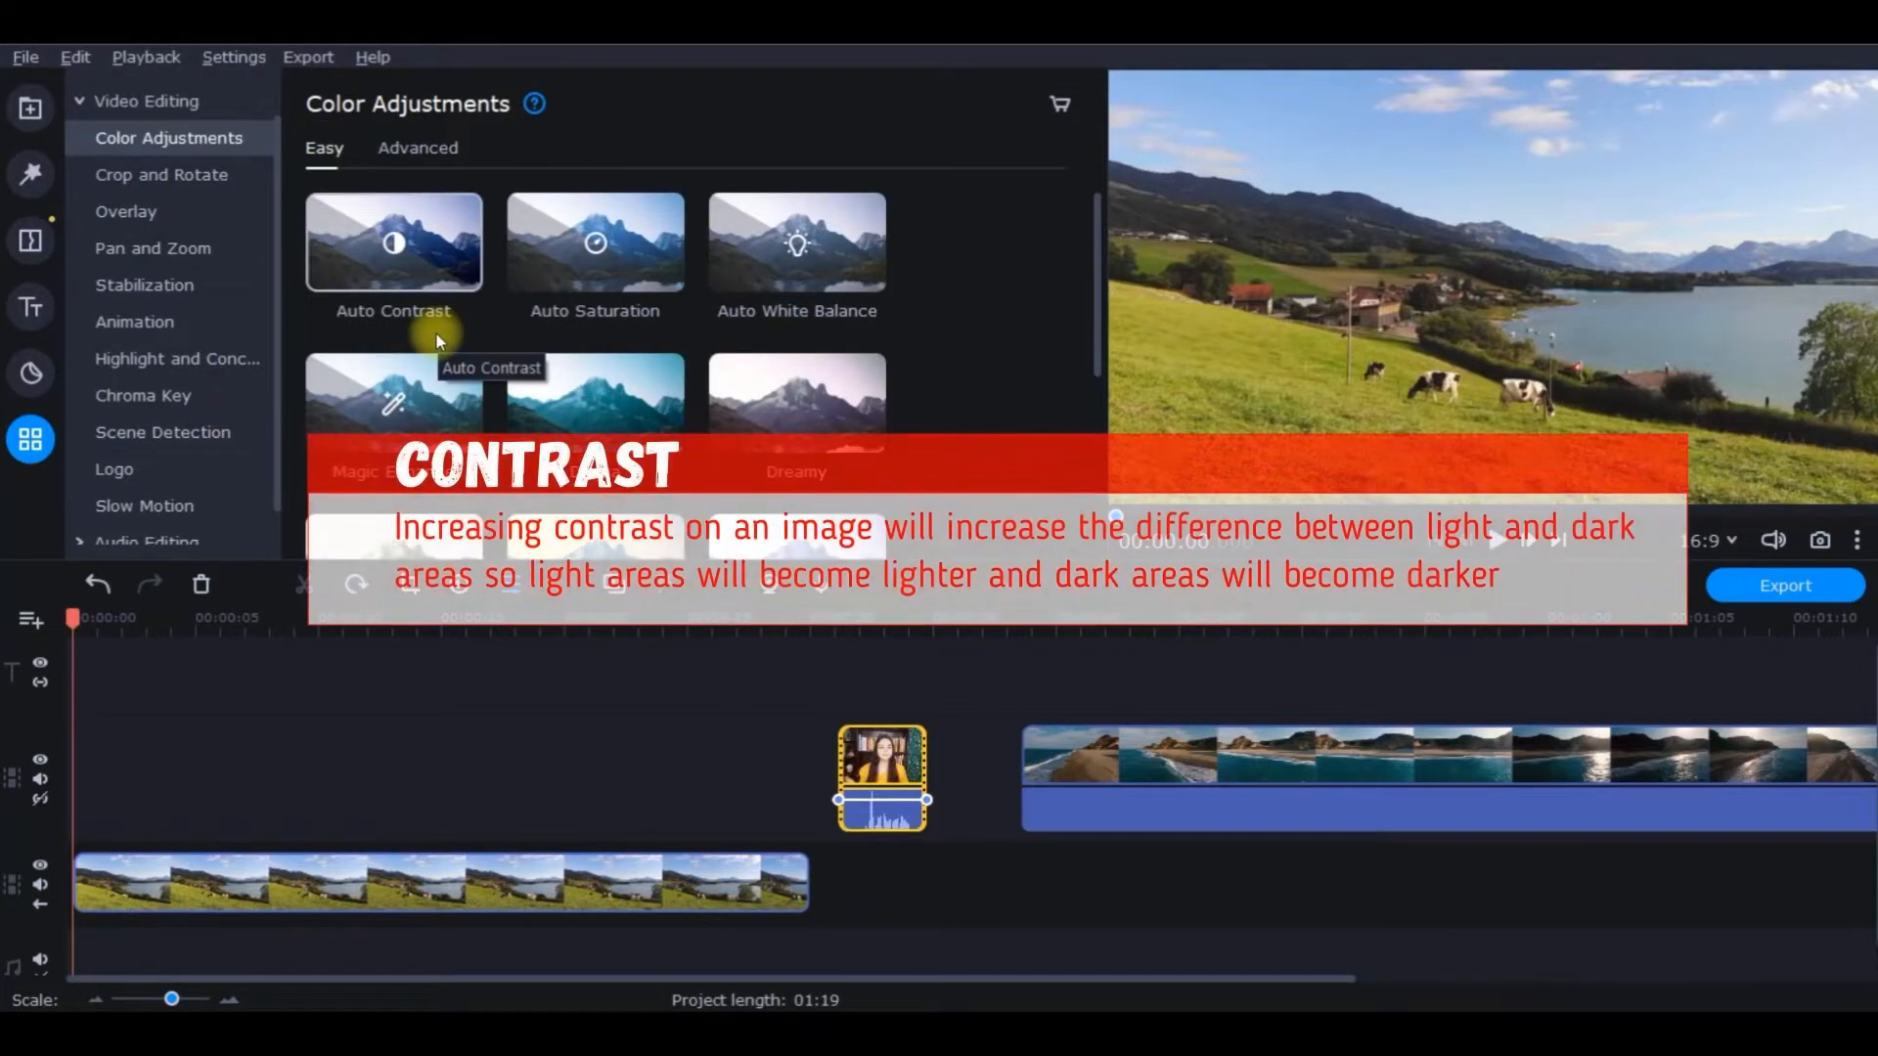
- Try Auto Contrast on the lake landscape clip and remove it from the clip's applied effects
drag(396, 254, 187, 863)
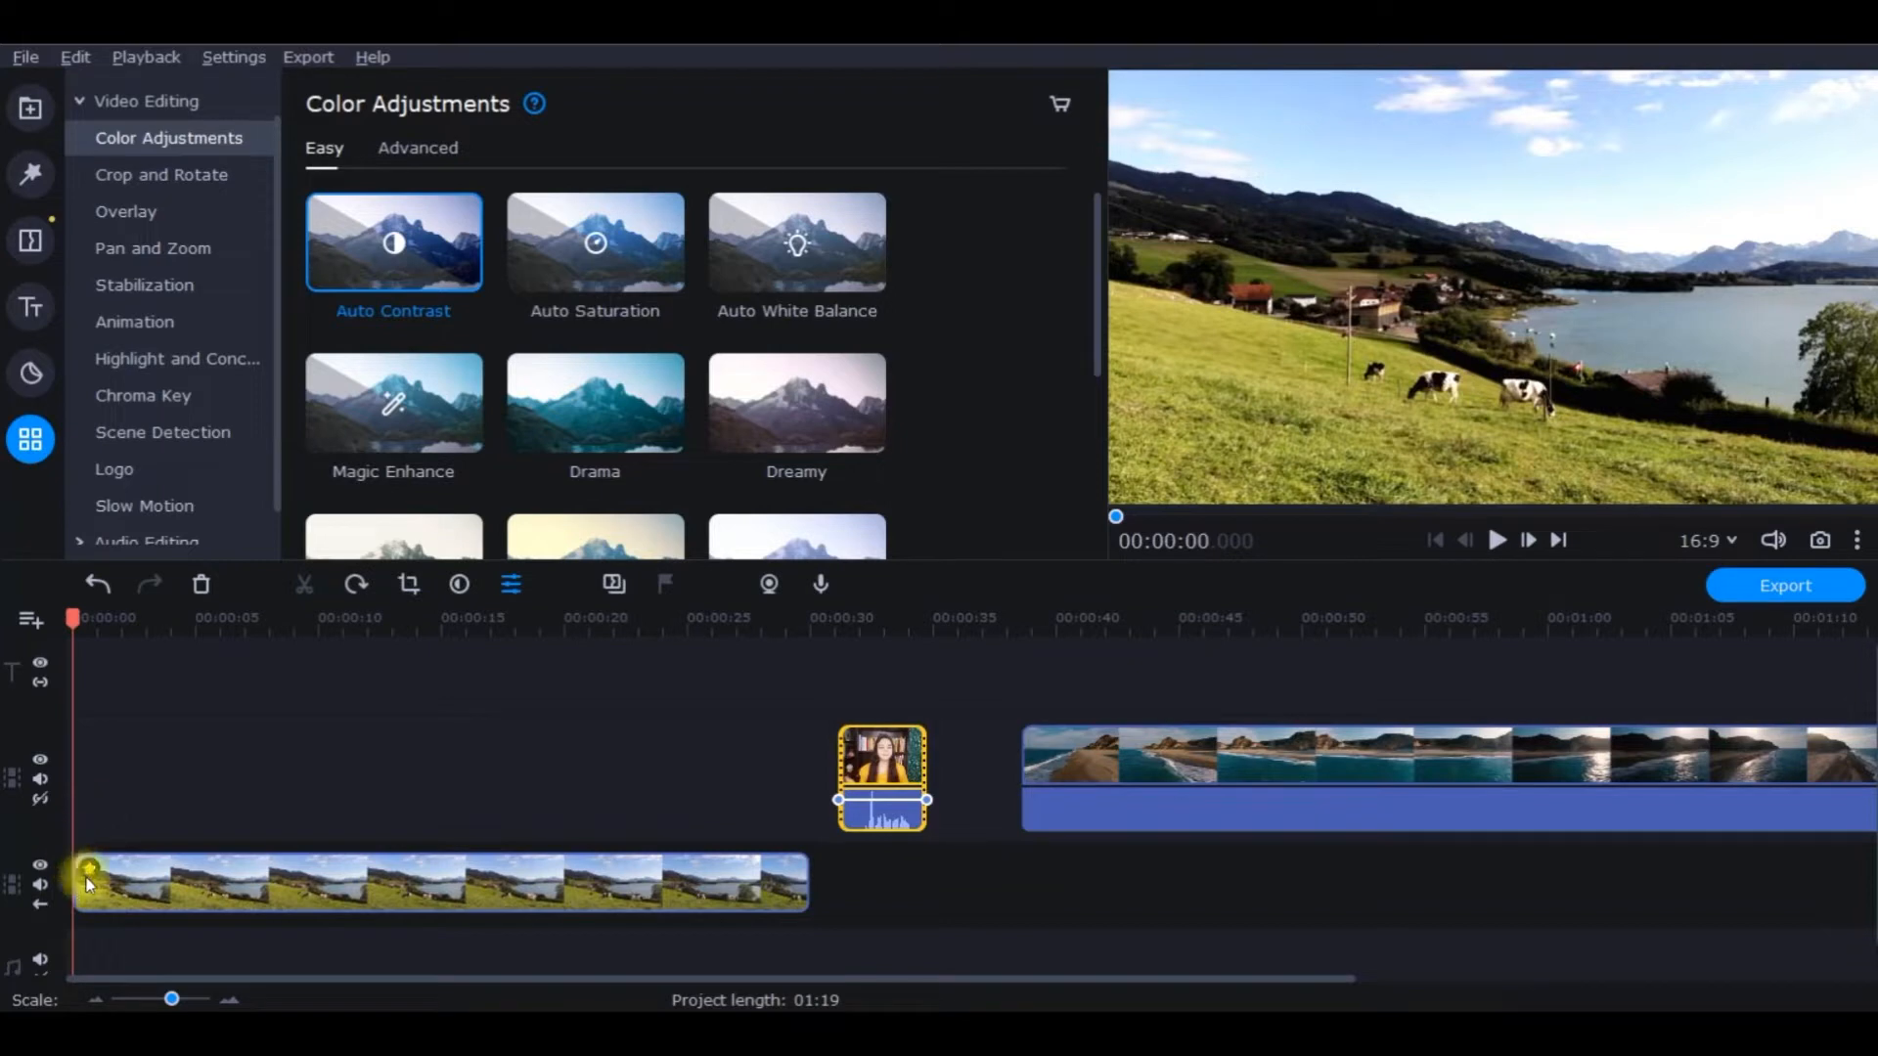
mouse_move(89, 885)
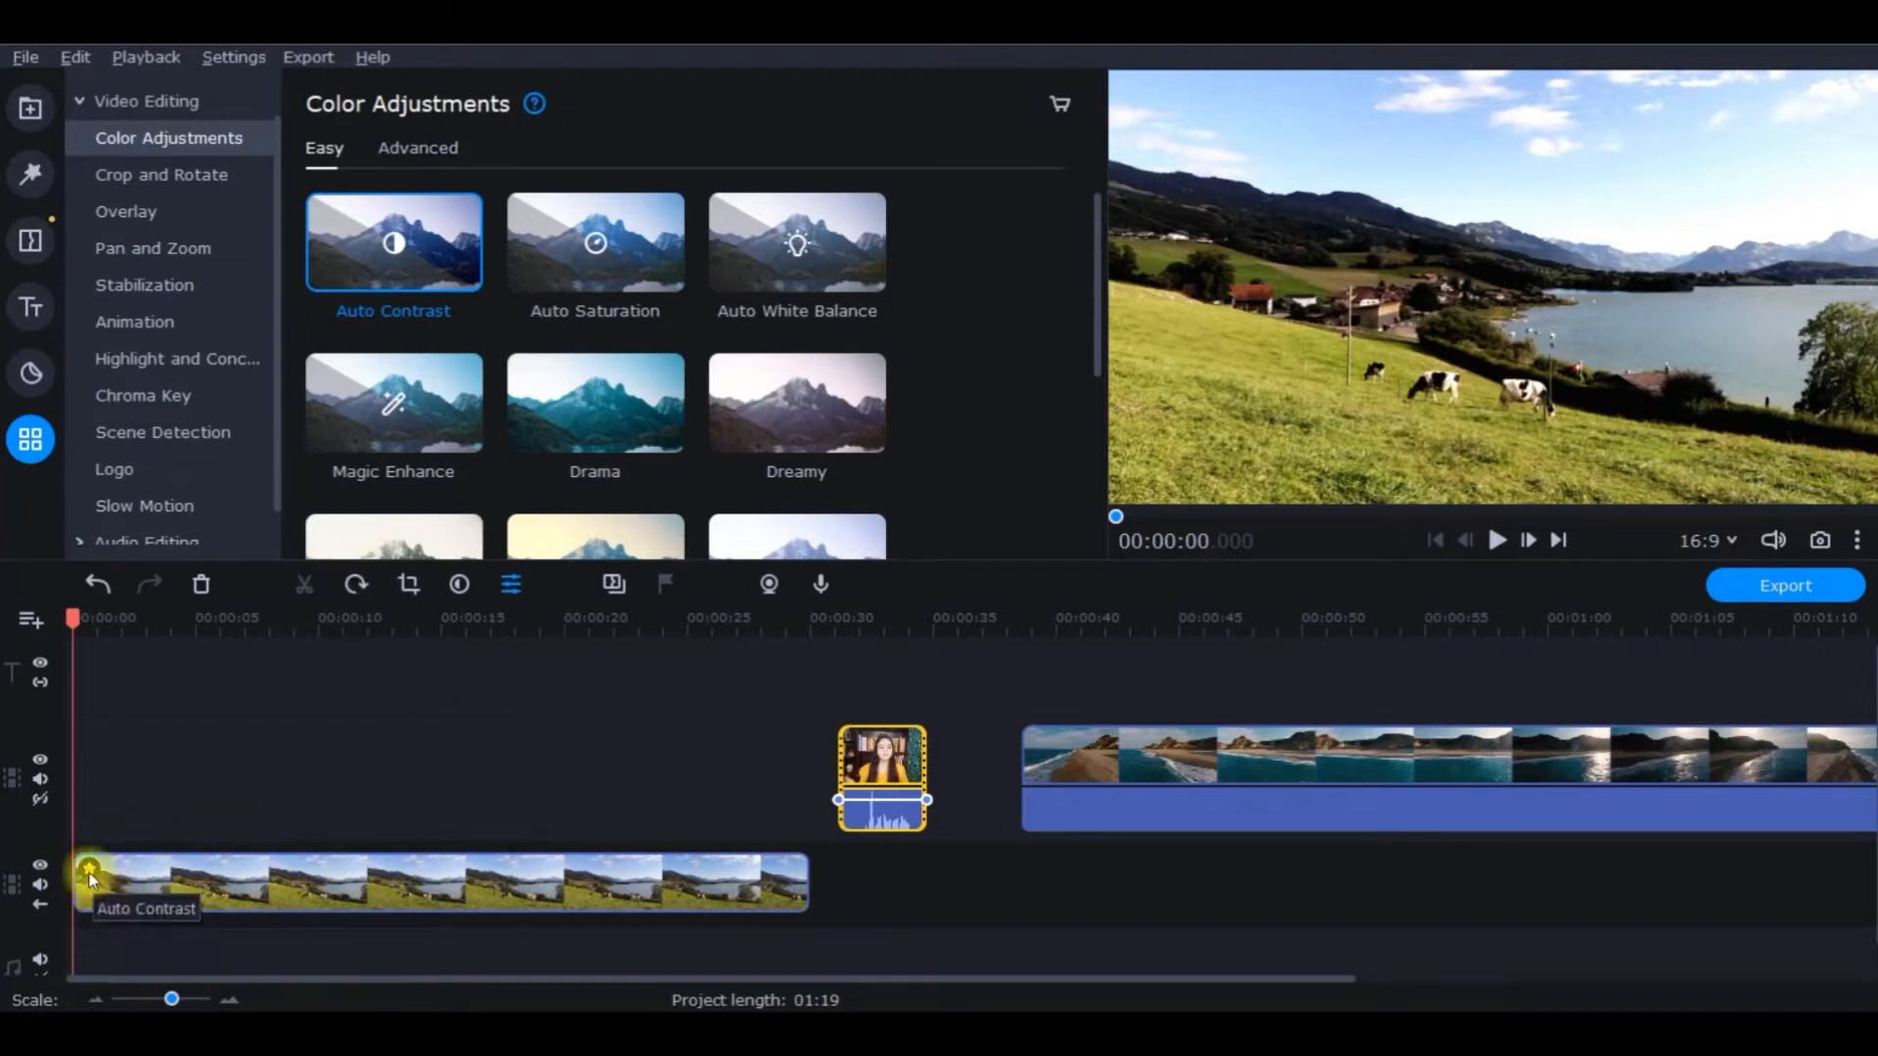
click(90, 866)
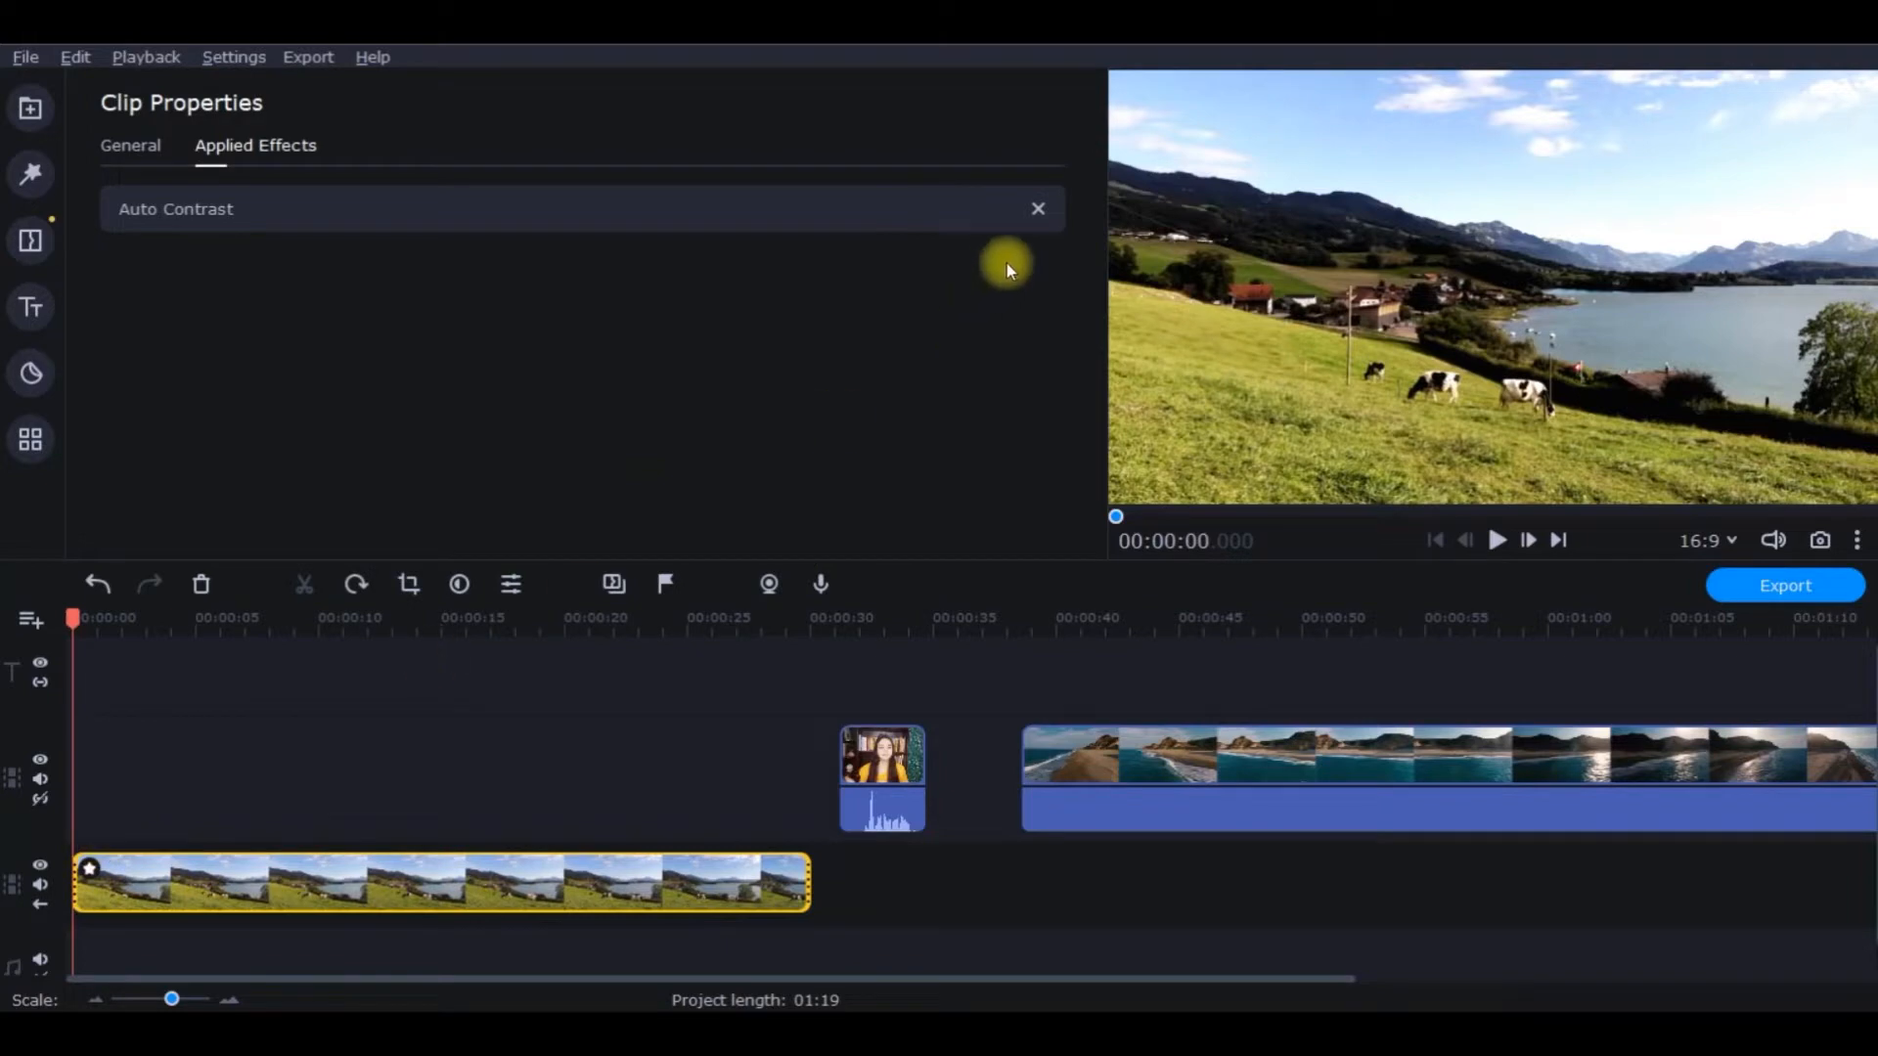
click(1035, 207)
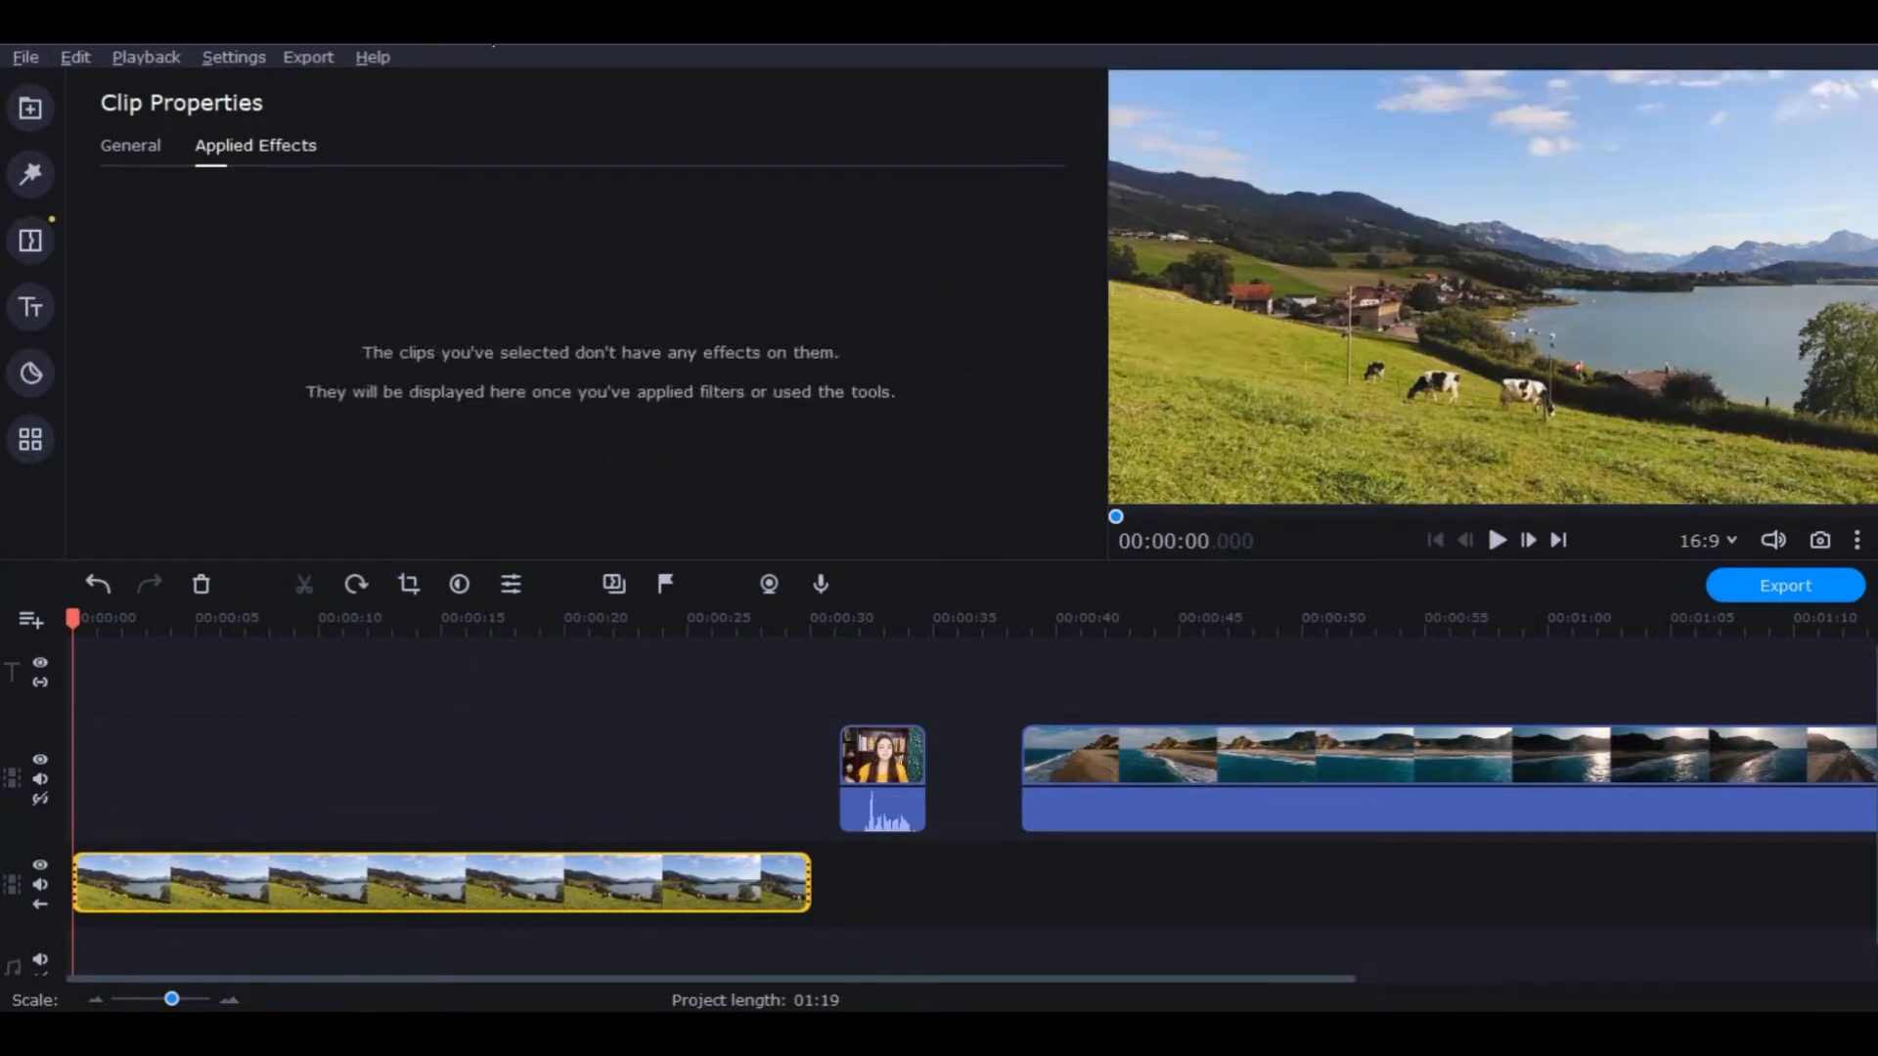
- Split the lake landscape clip at about 8 seconds and select each of the two parts in turn
click(31, 439)
click(118, 618)
drag(119, 618, 270, 622)
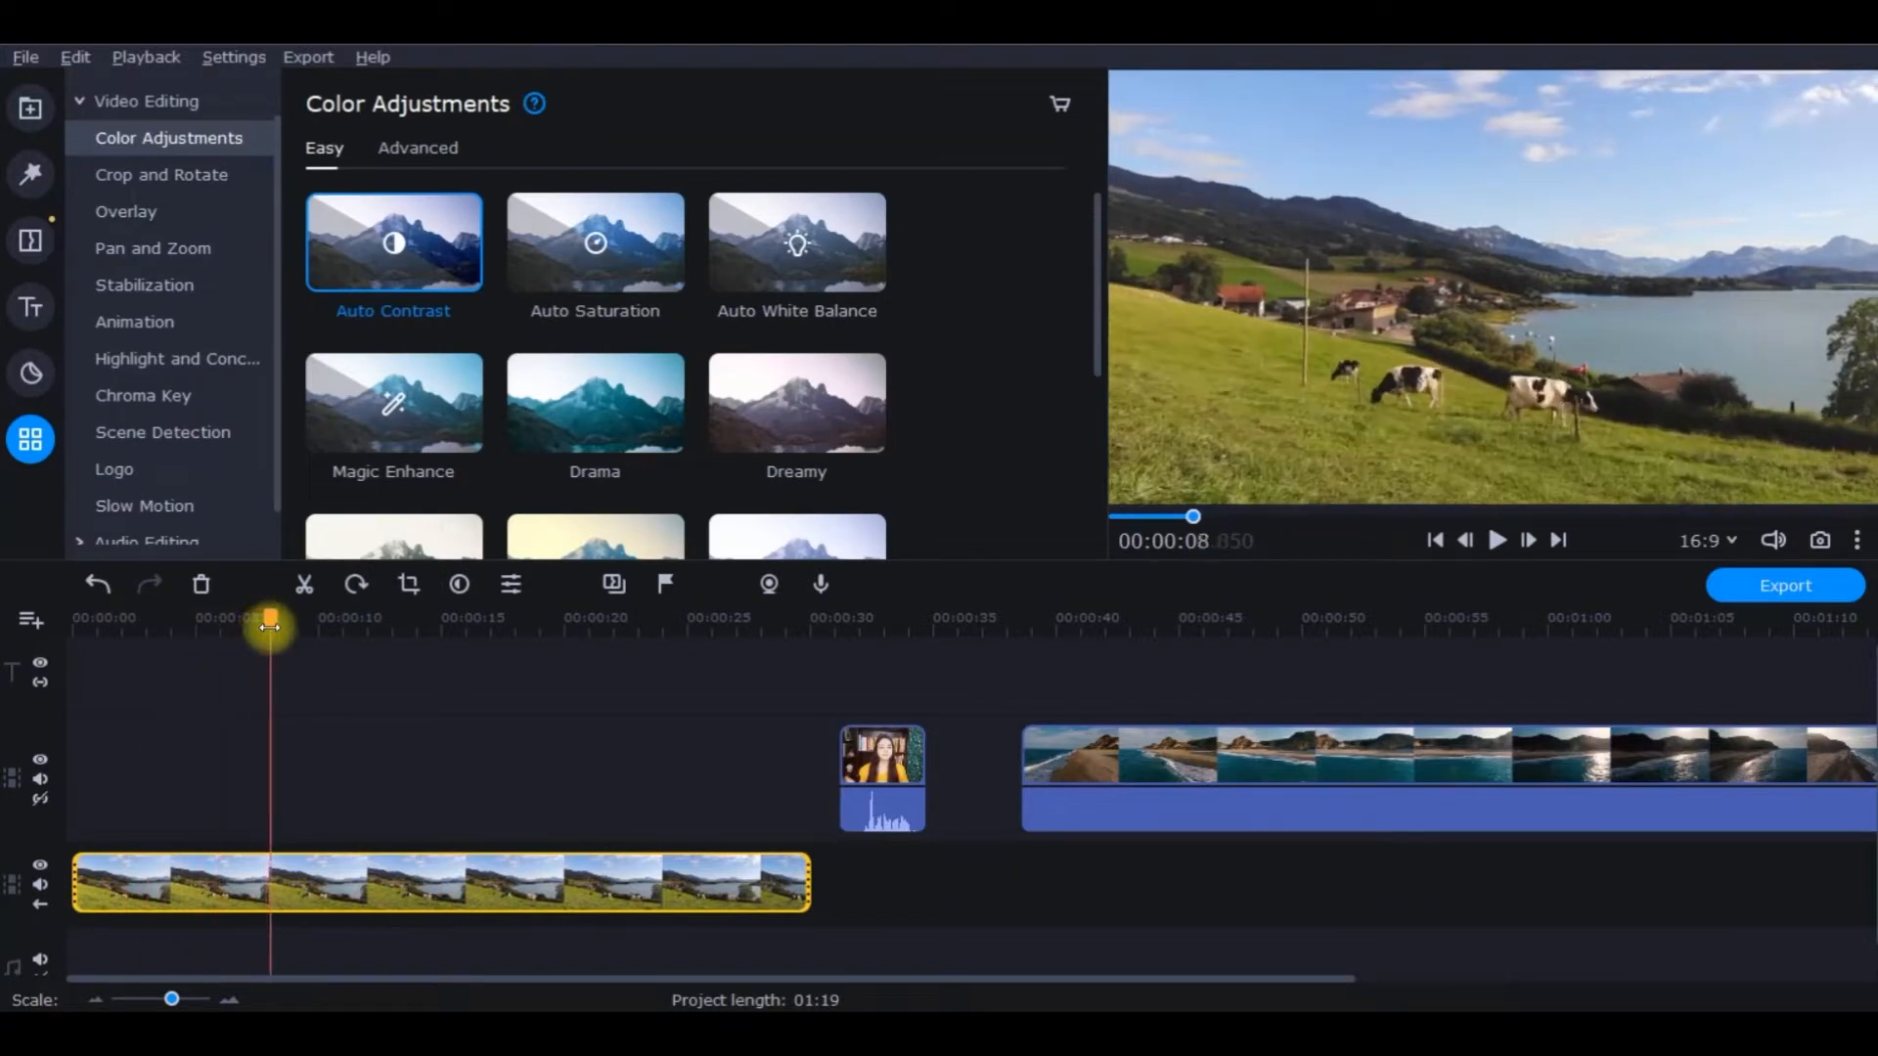
click(304, 584)
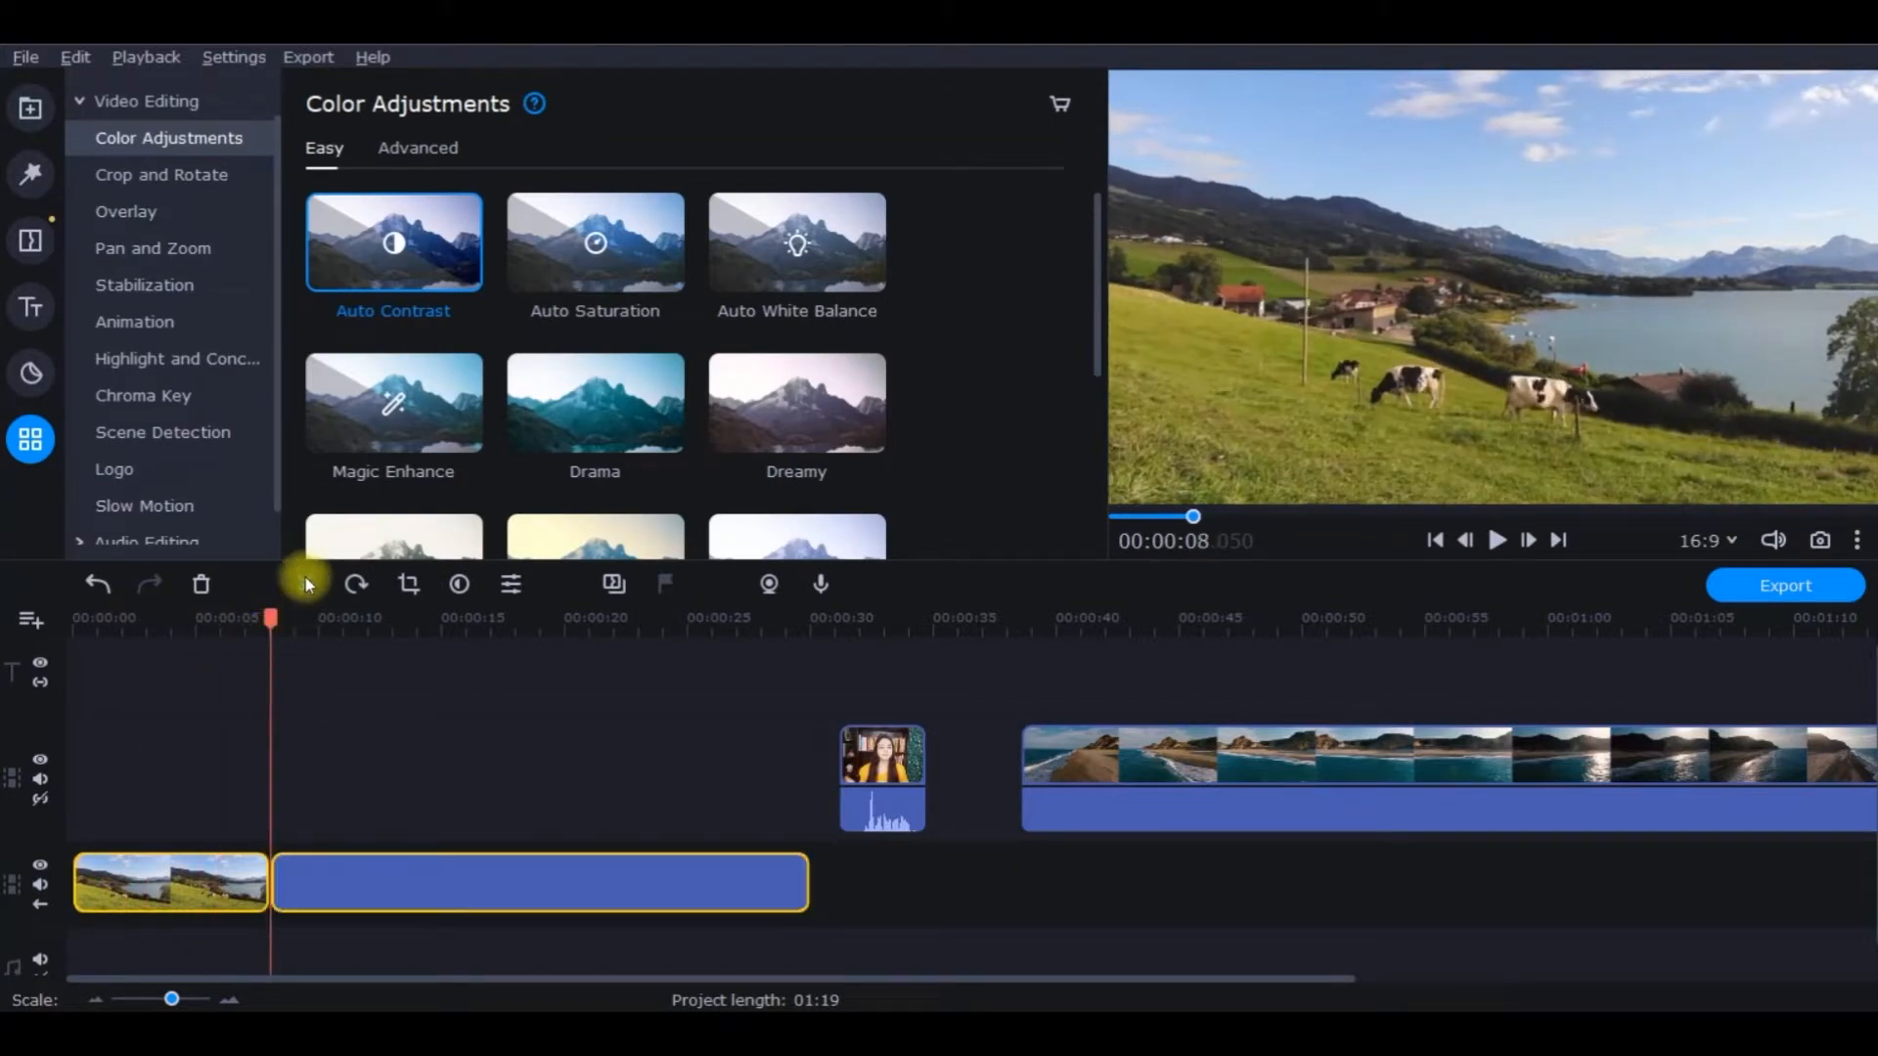
click(342, 877)
click(39, 898)
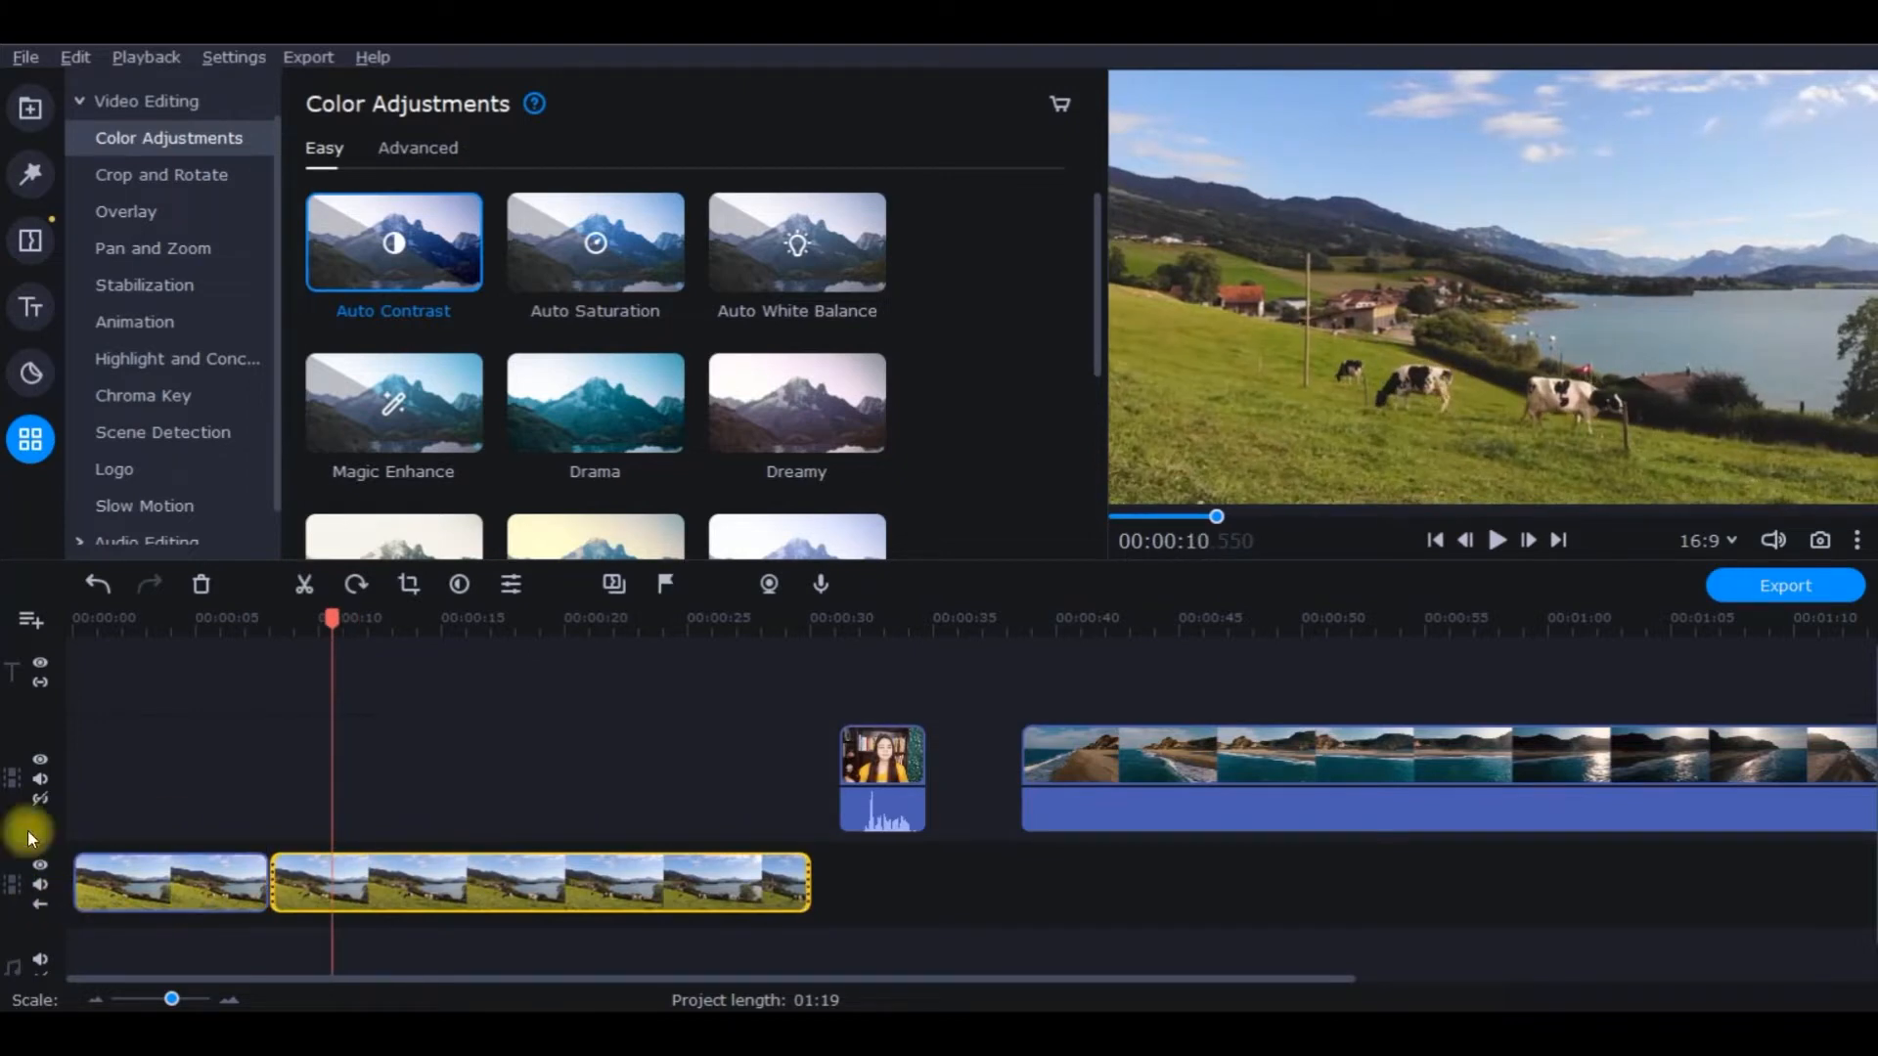
click(144, 895)
click(364, 891)
click(221, 892)
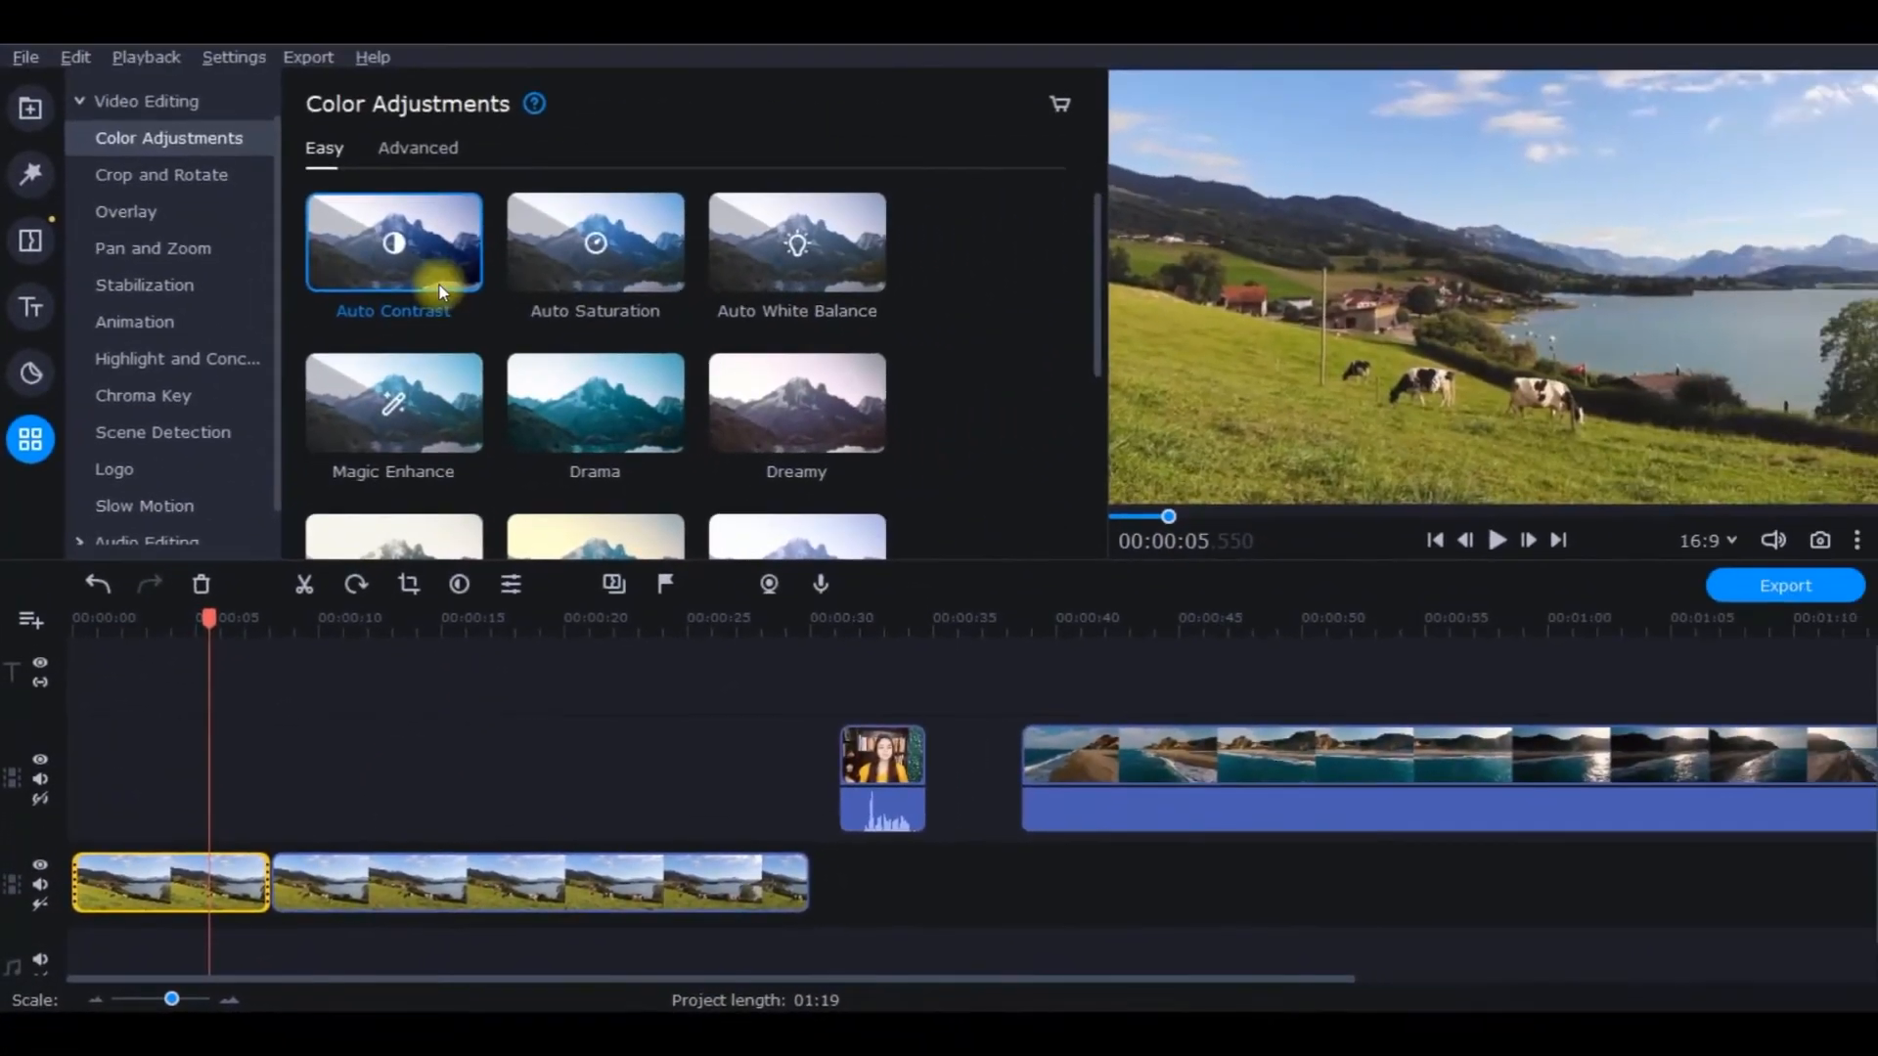
- Apply Auto Contrast to the second part of the lake clip and preview across the cut to compare
drag(533, 141, 352, 856)
drag(204, 616, 98, 616)
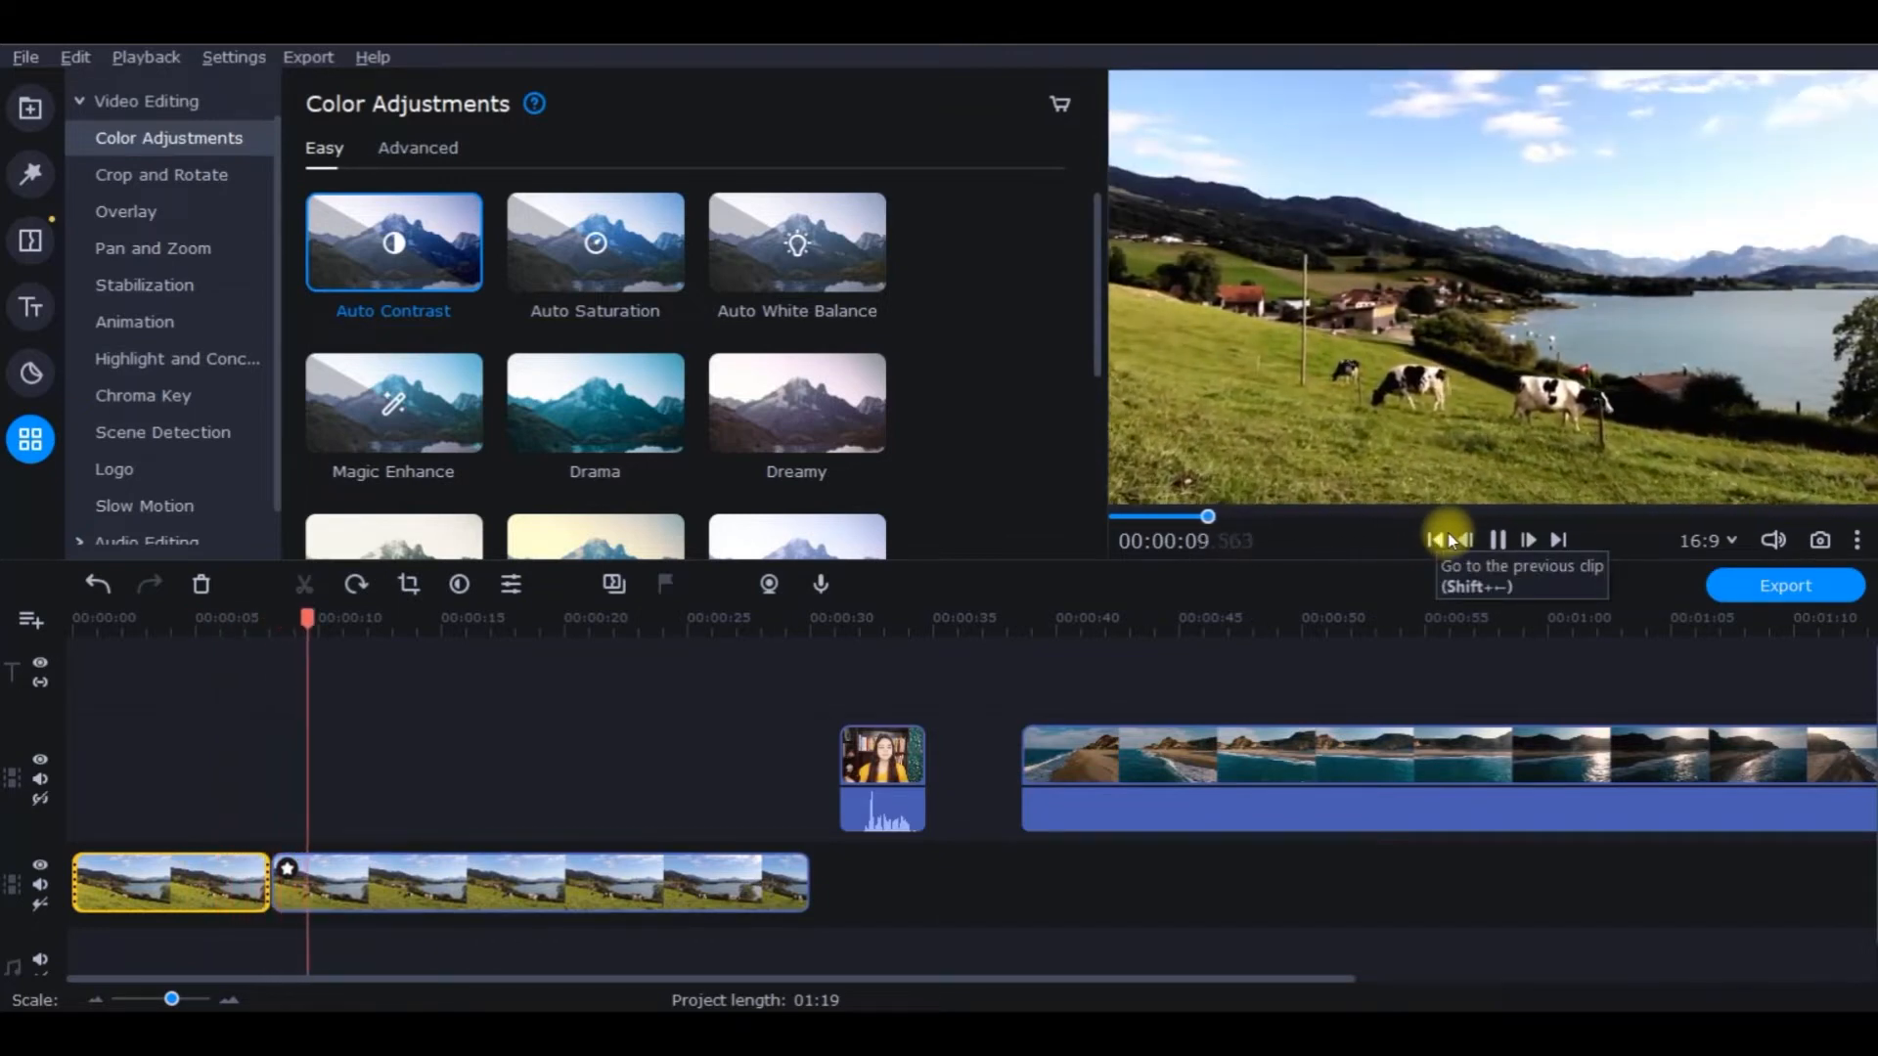
drag(352, 593, 216, 599)
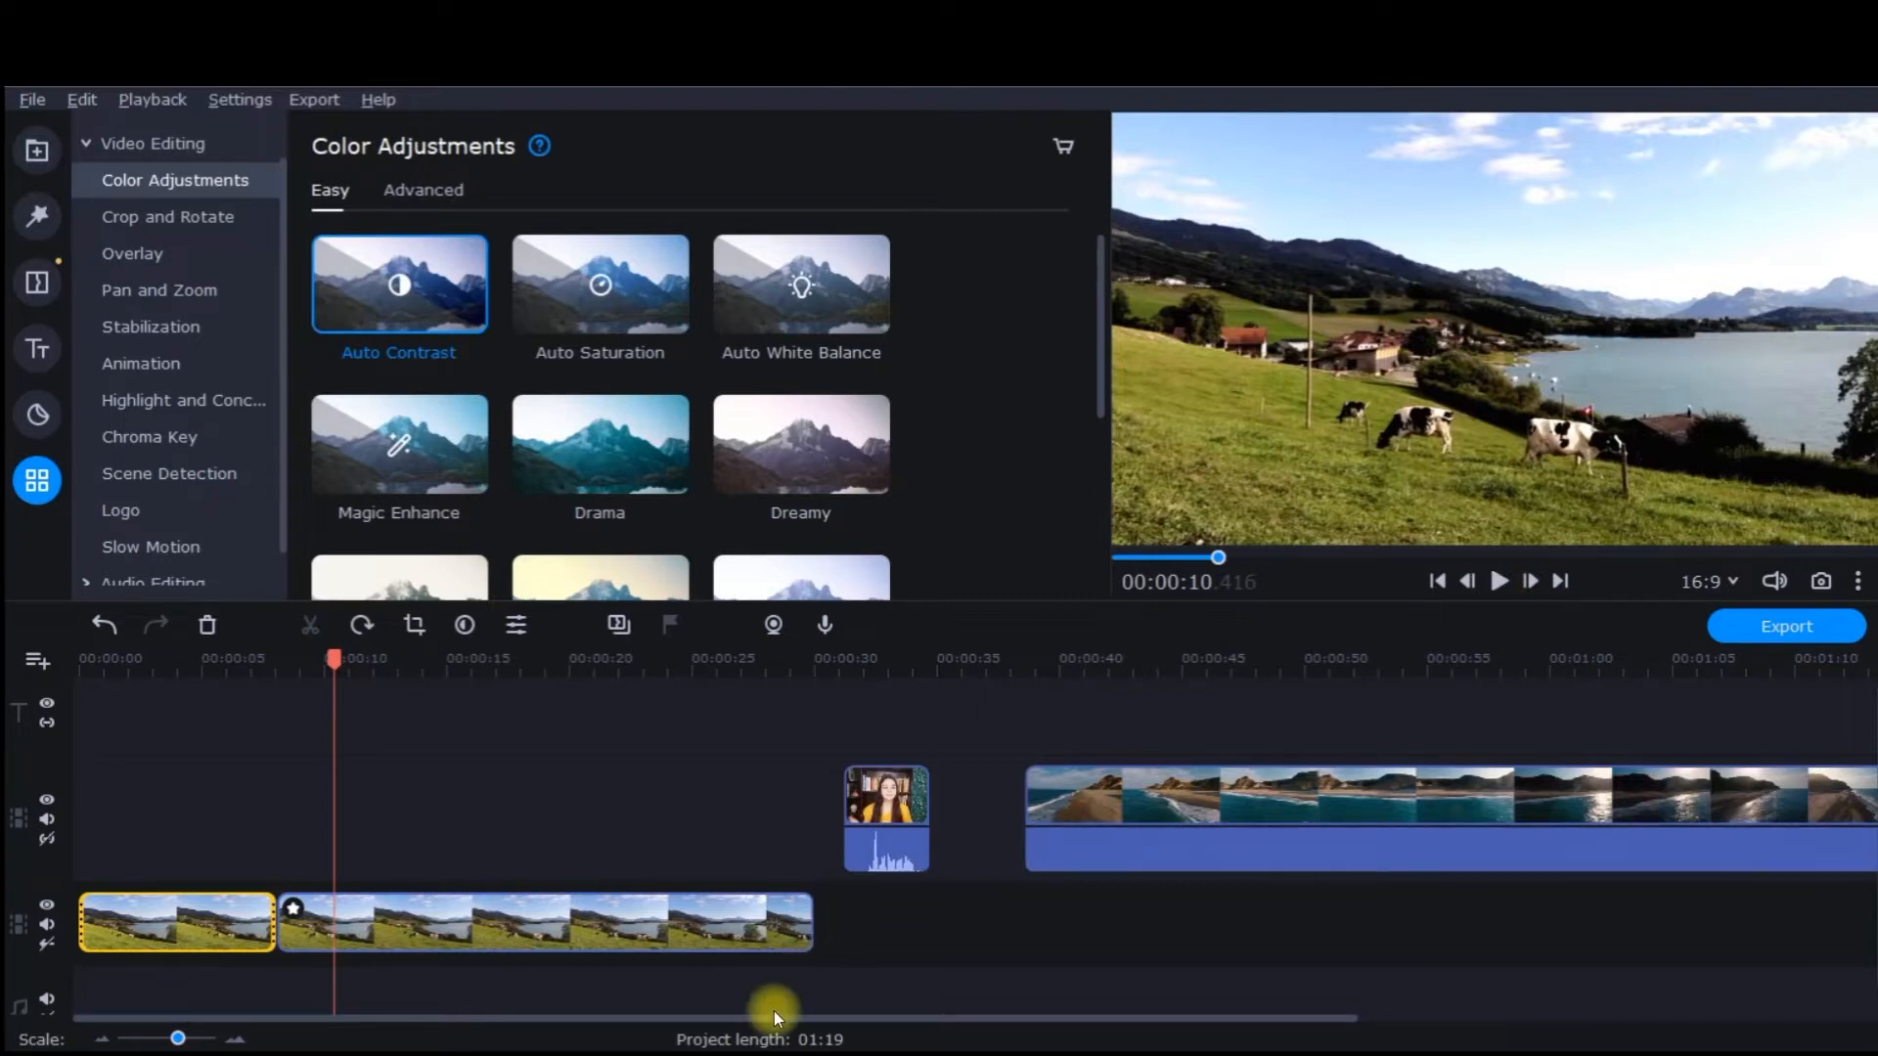
- Try Auto Contrast on the woman's clip with a playback preview, and remove the effect from it
click(901, 800)
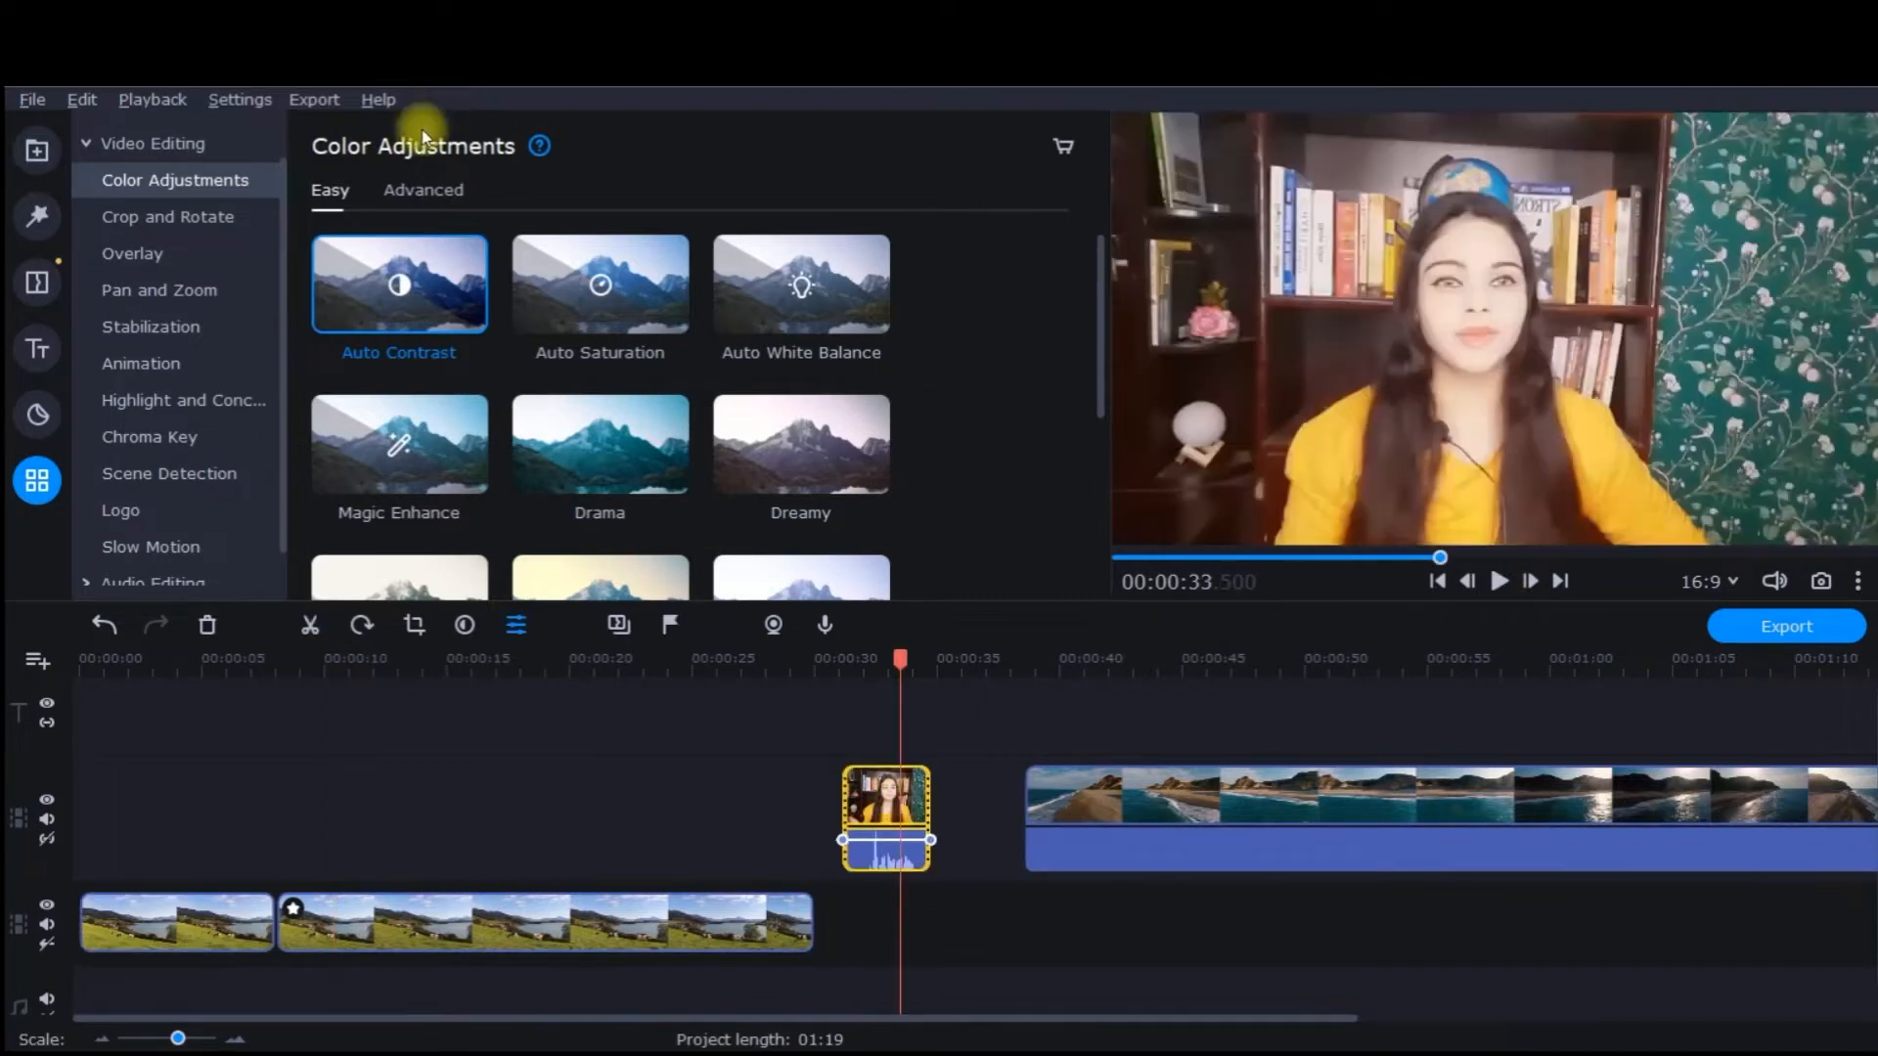
drag(391, 277, 872, 780)
drag(878, 660, 796, 657)
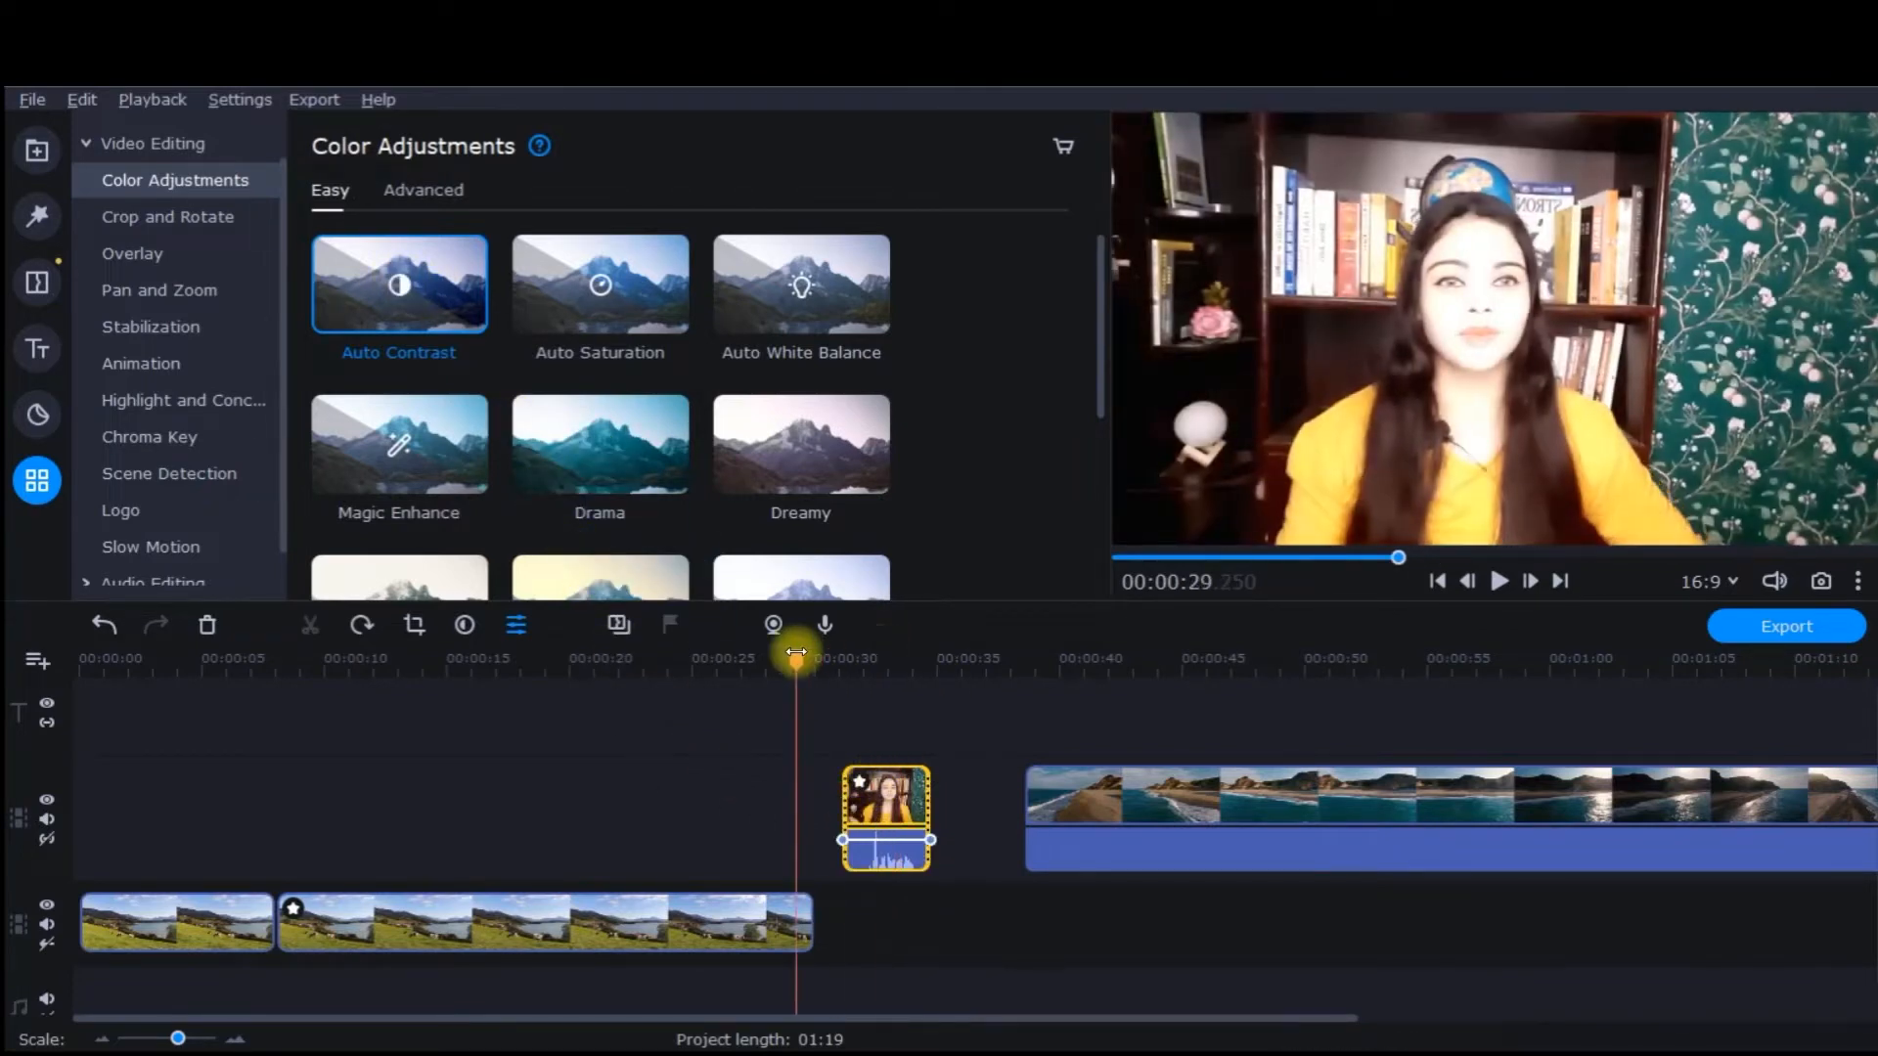
click(1501, 584)
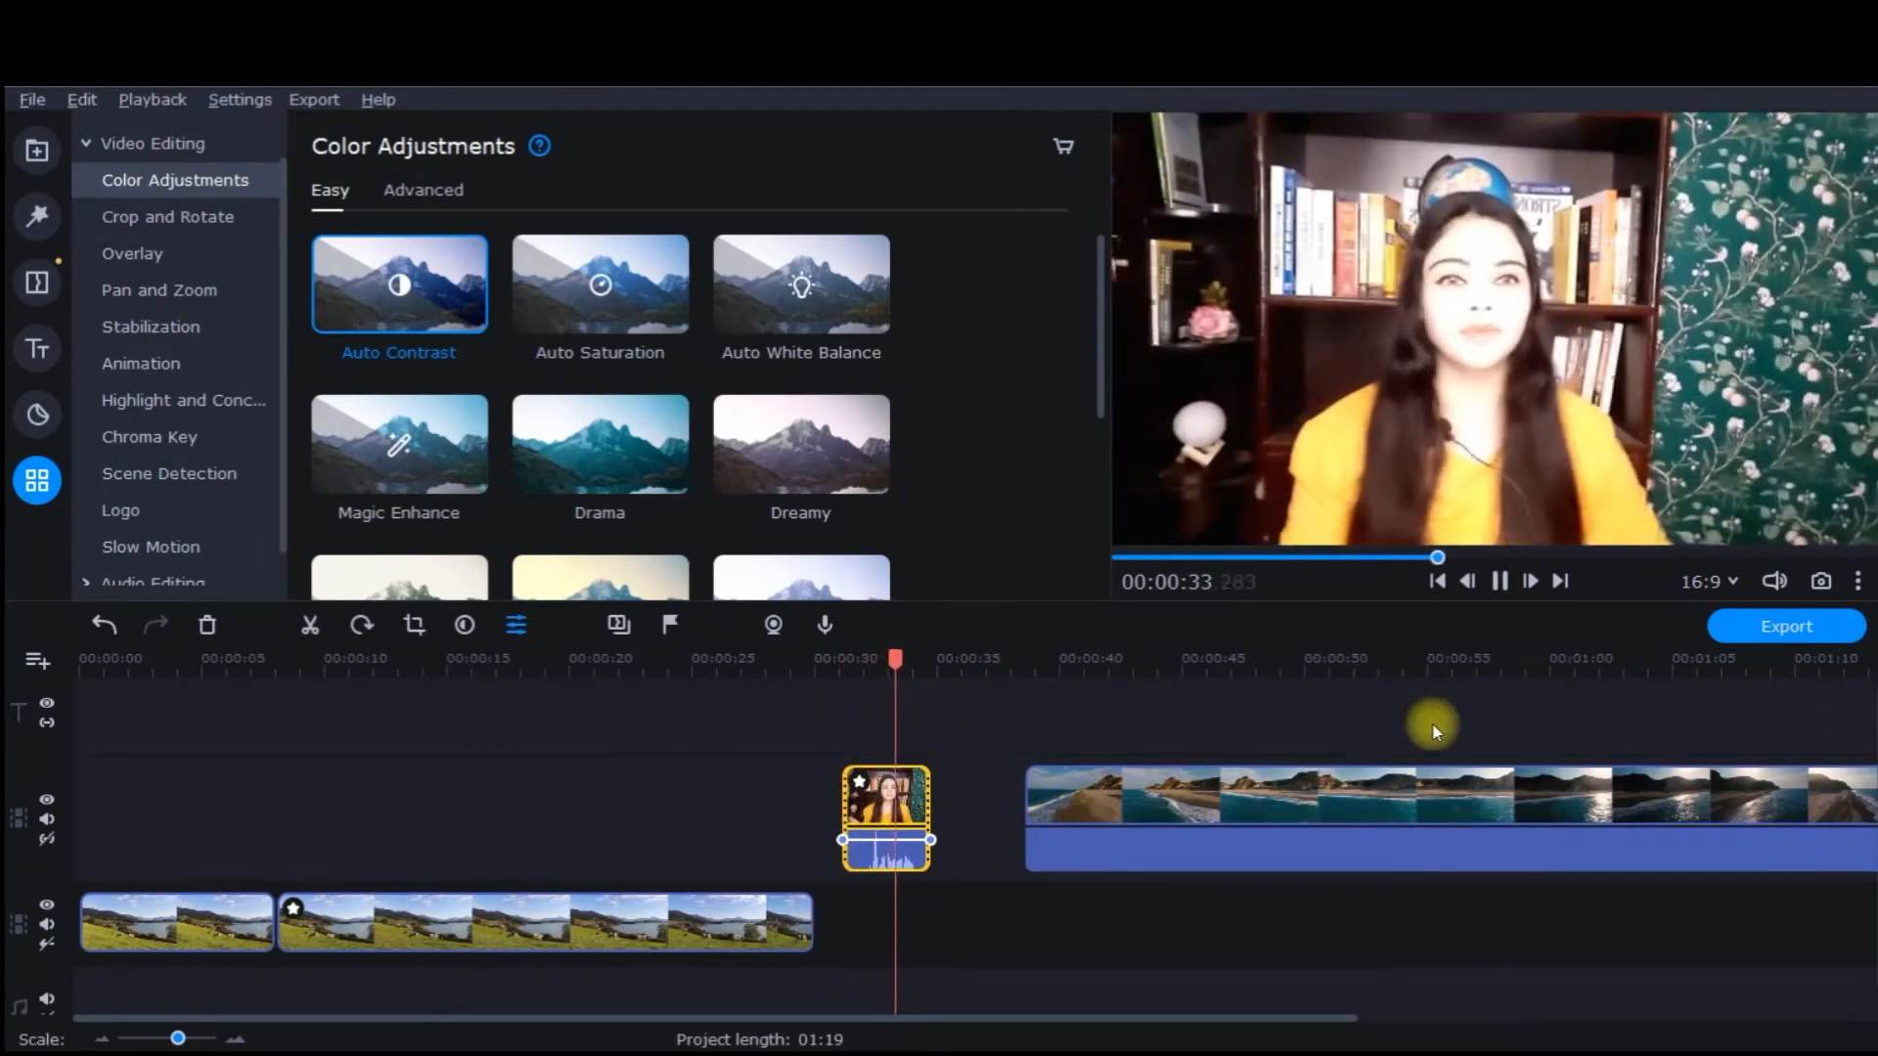
click(1506, 587)
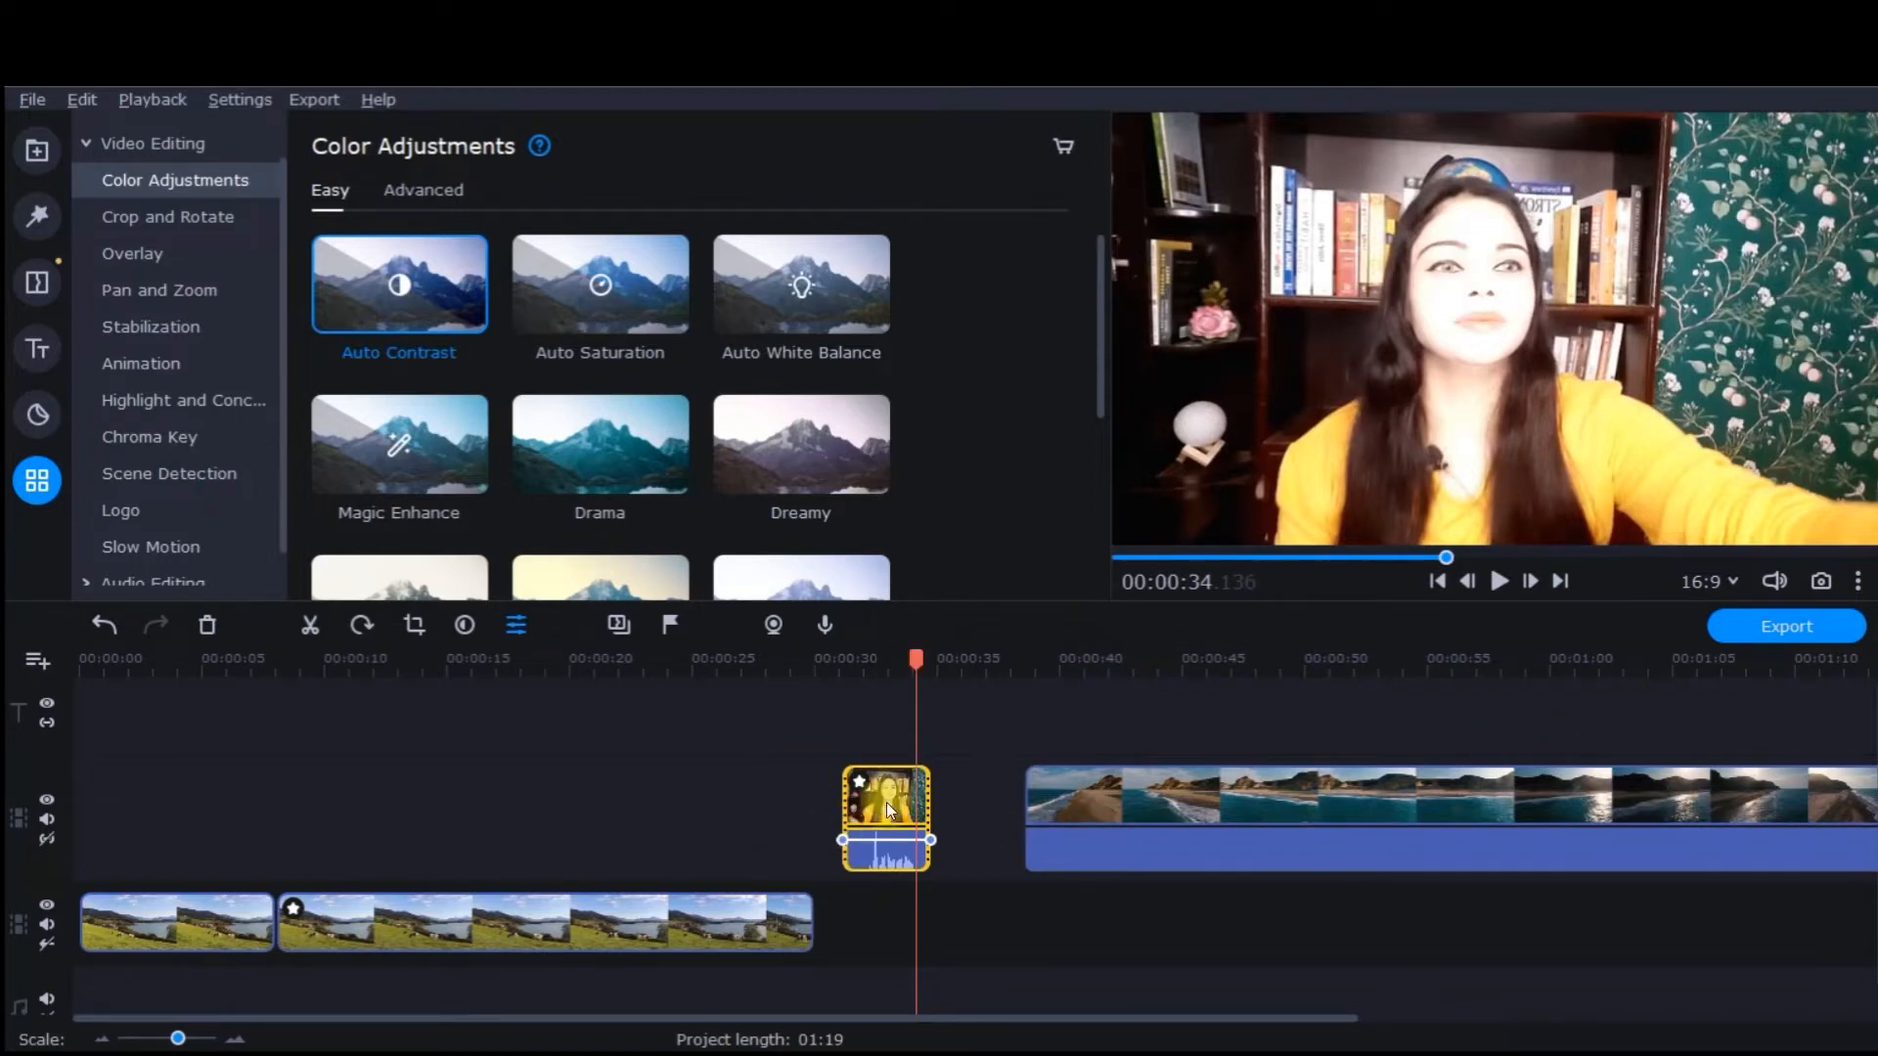
double_click(857, 778)
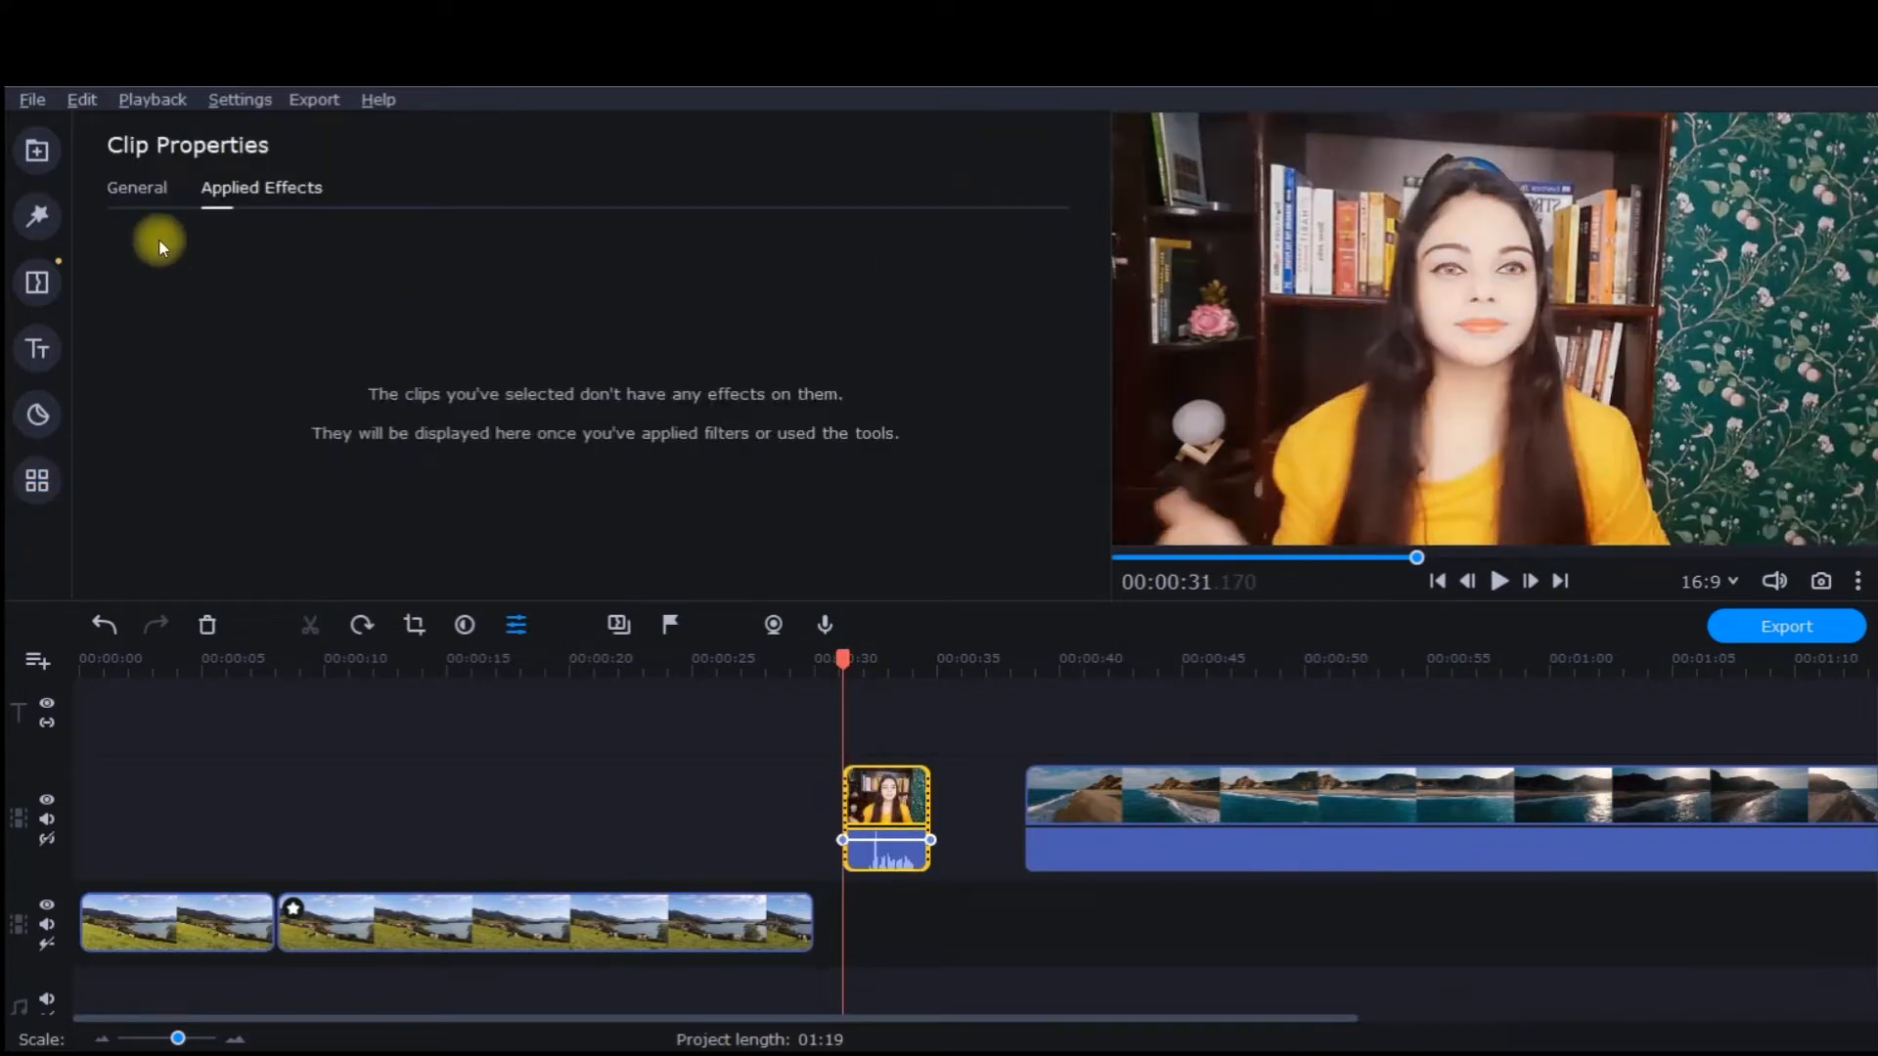
- Replace Auto Contrast with Auto Saturation on the second part of the lake clip and preview across the cut
click(297, 918)
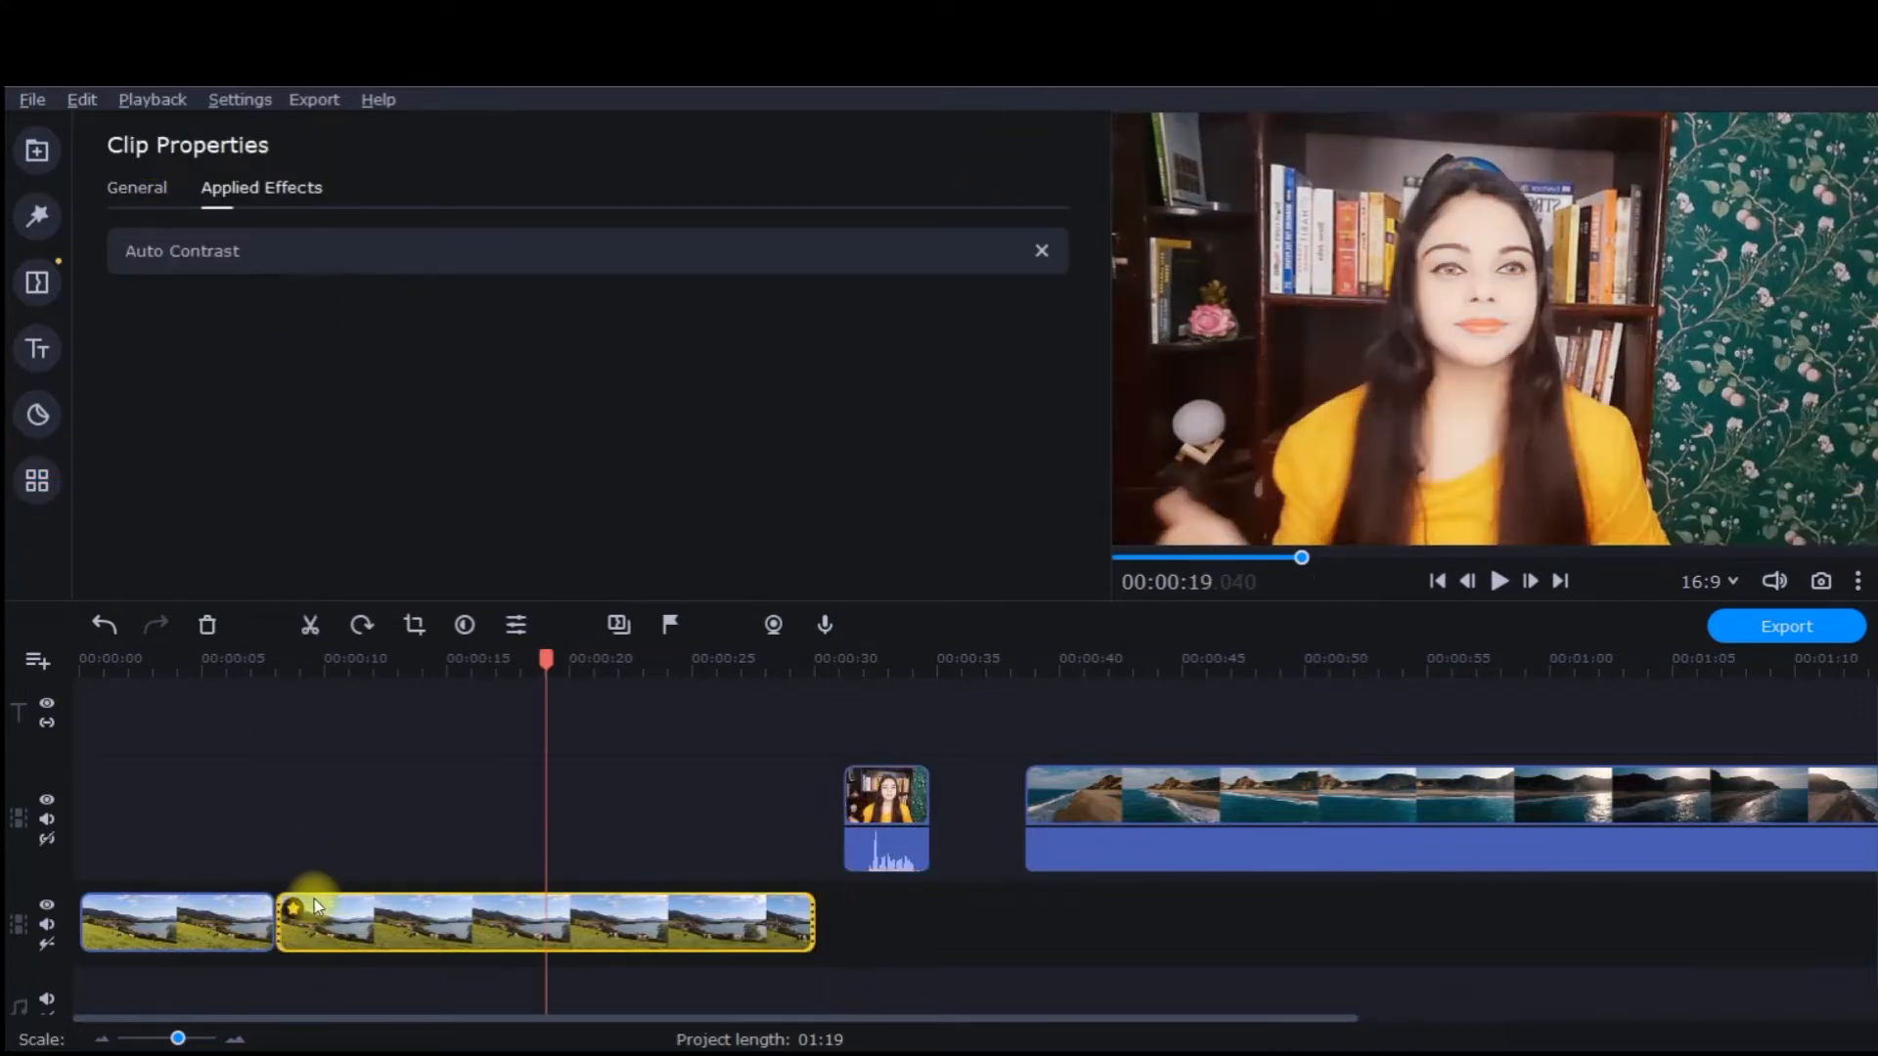
click(1043, 251)
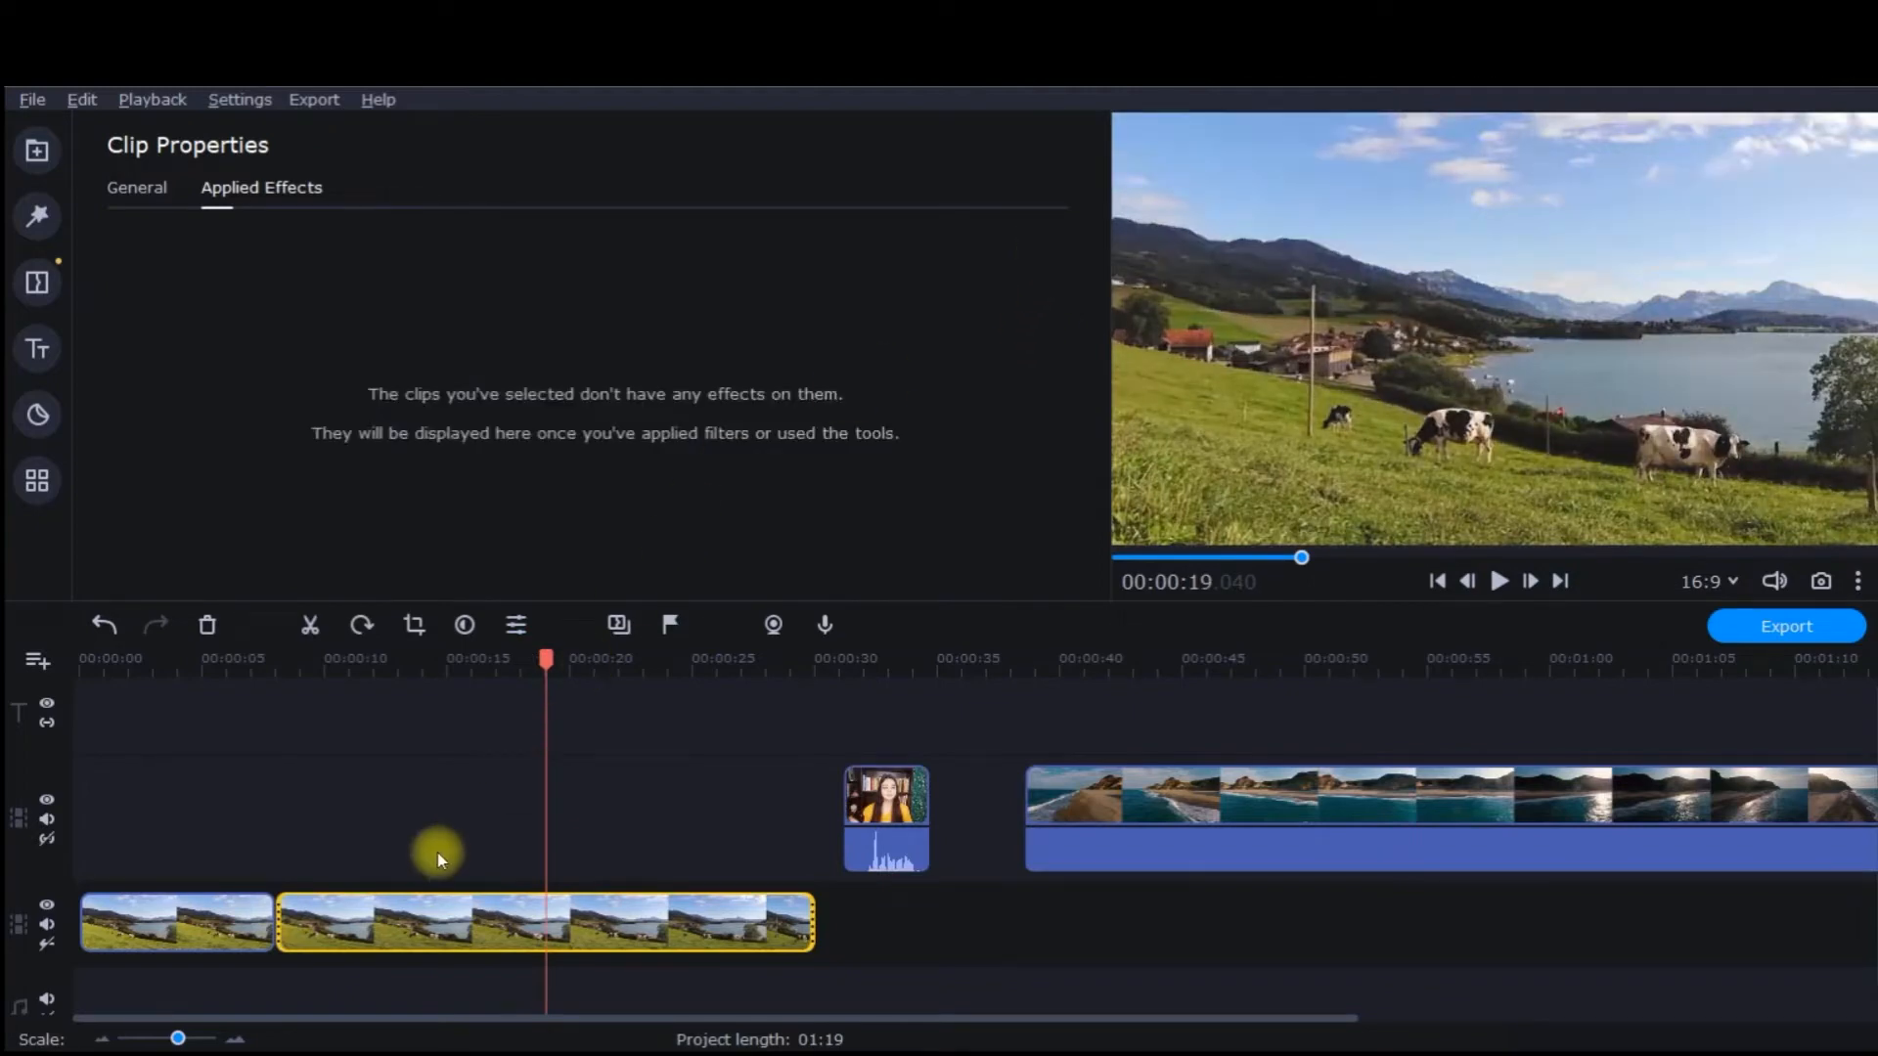
click(37, 480)
click(464, 308)
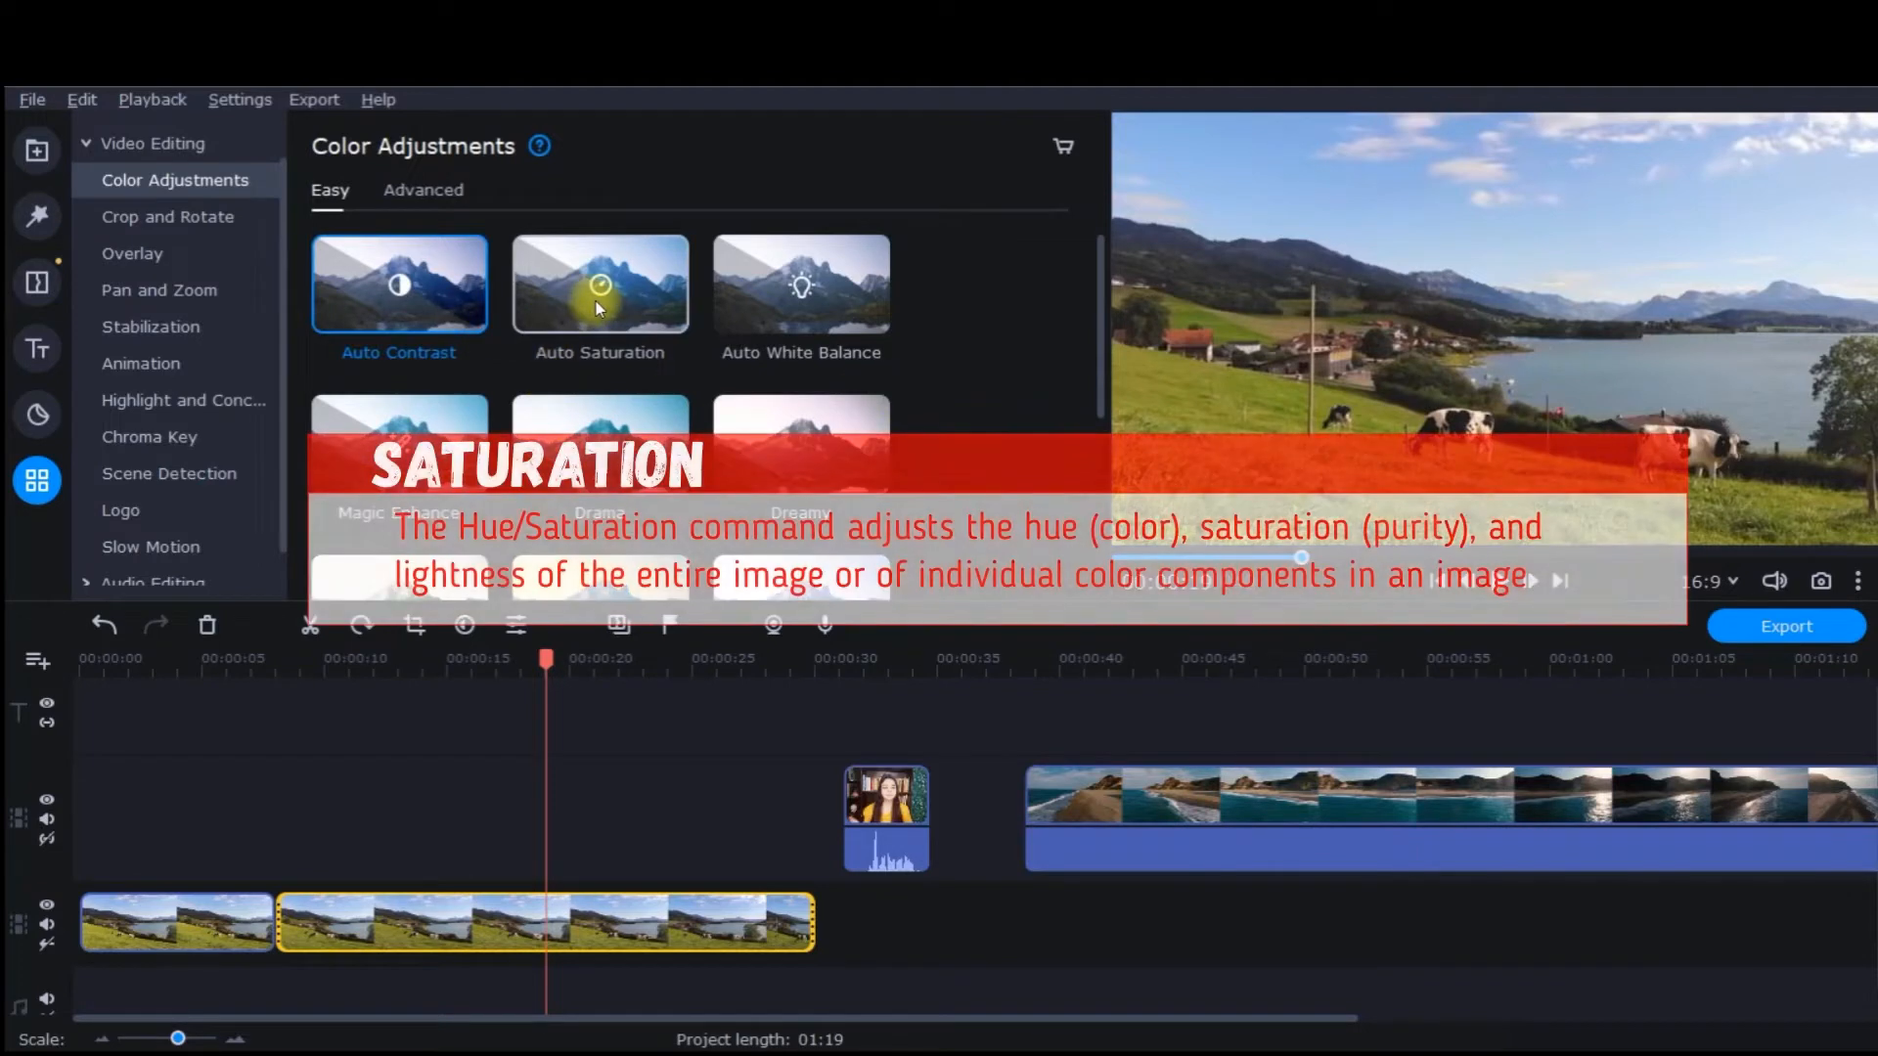
drag(601, 293, 378, 894)
drag(544, 656, 235, 702)
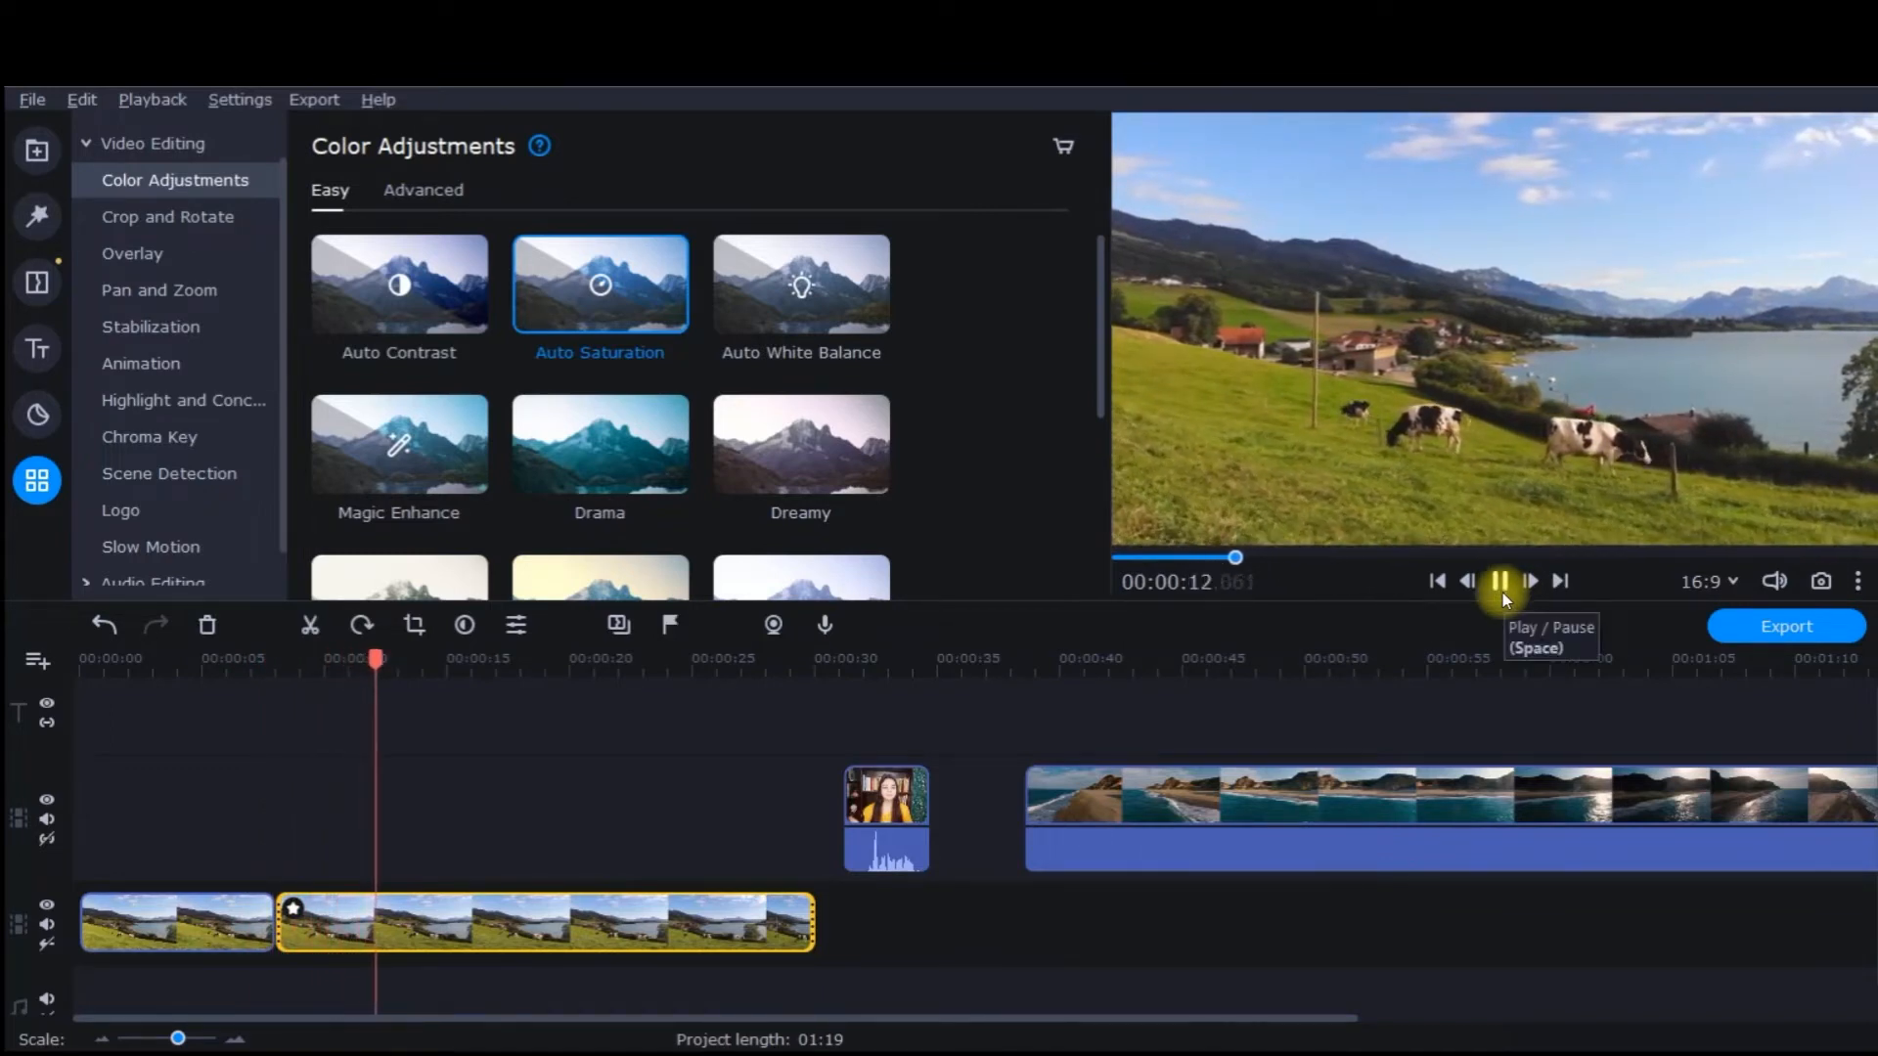
click(1503, 584)
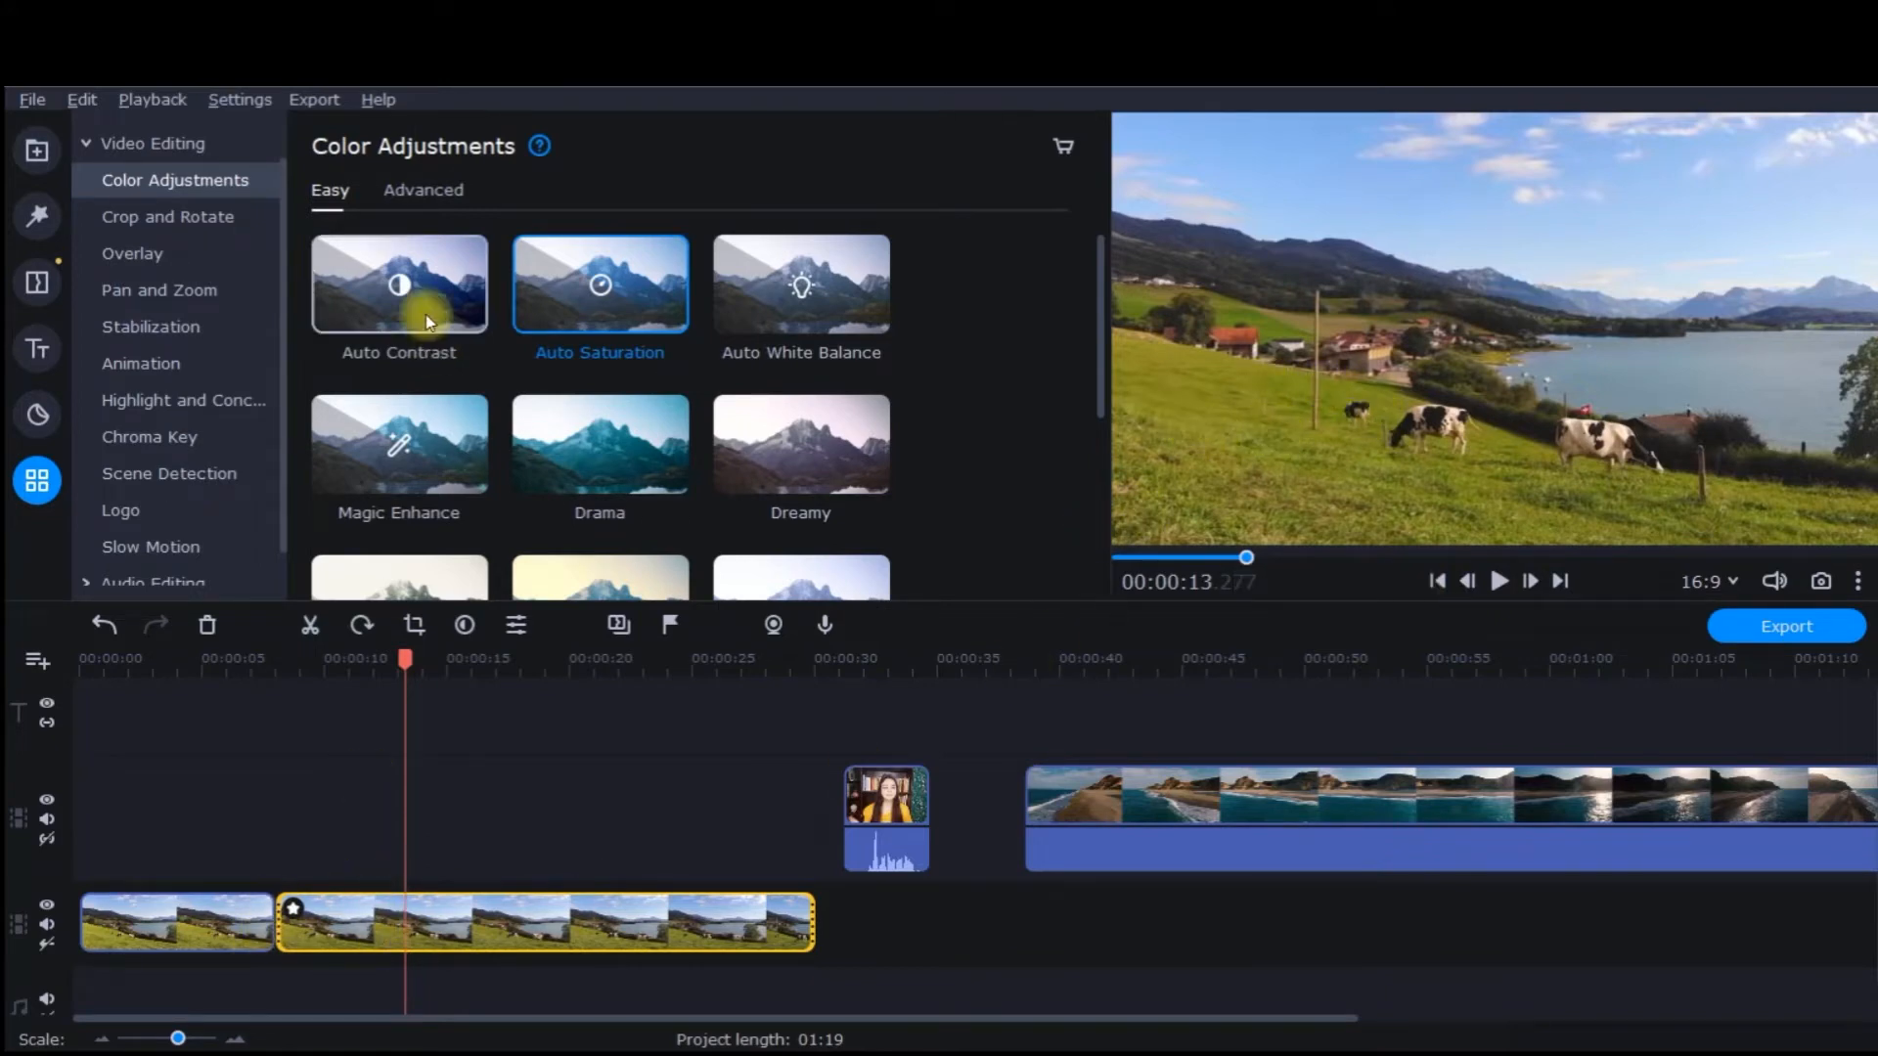
- Apply Auto Saturation to the second part of the split beach clip and play across the cut to compare
click(1488, 585)
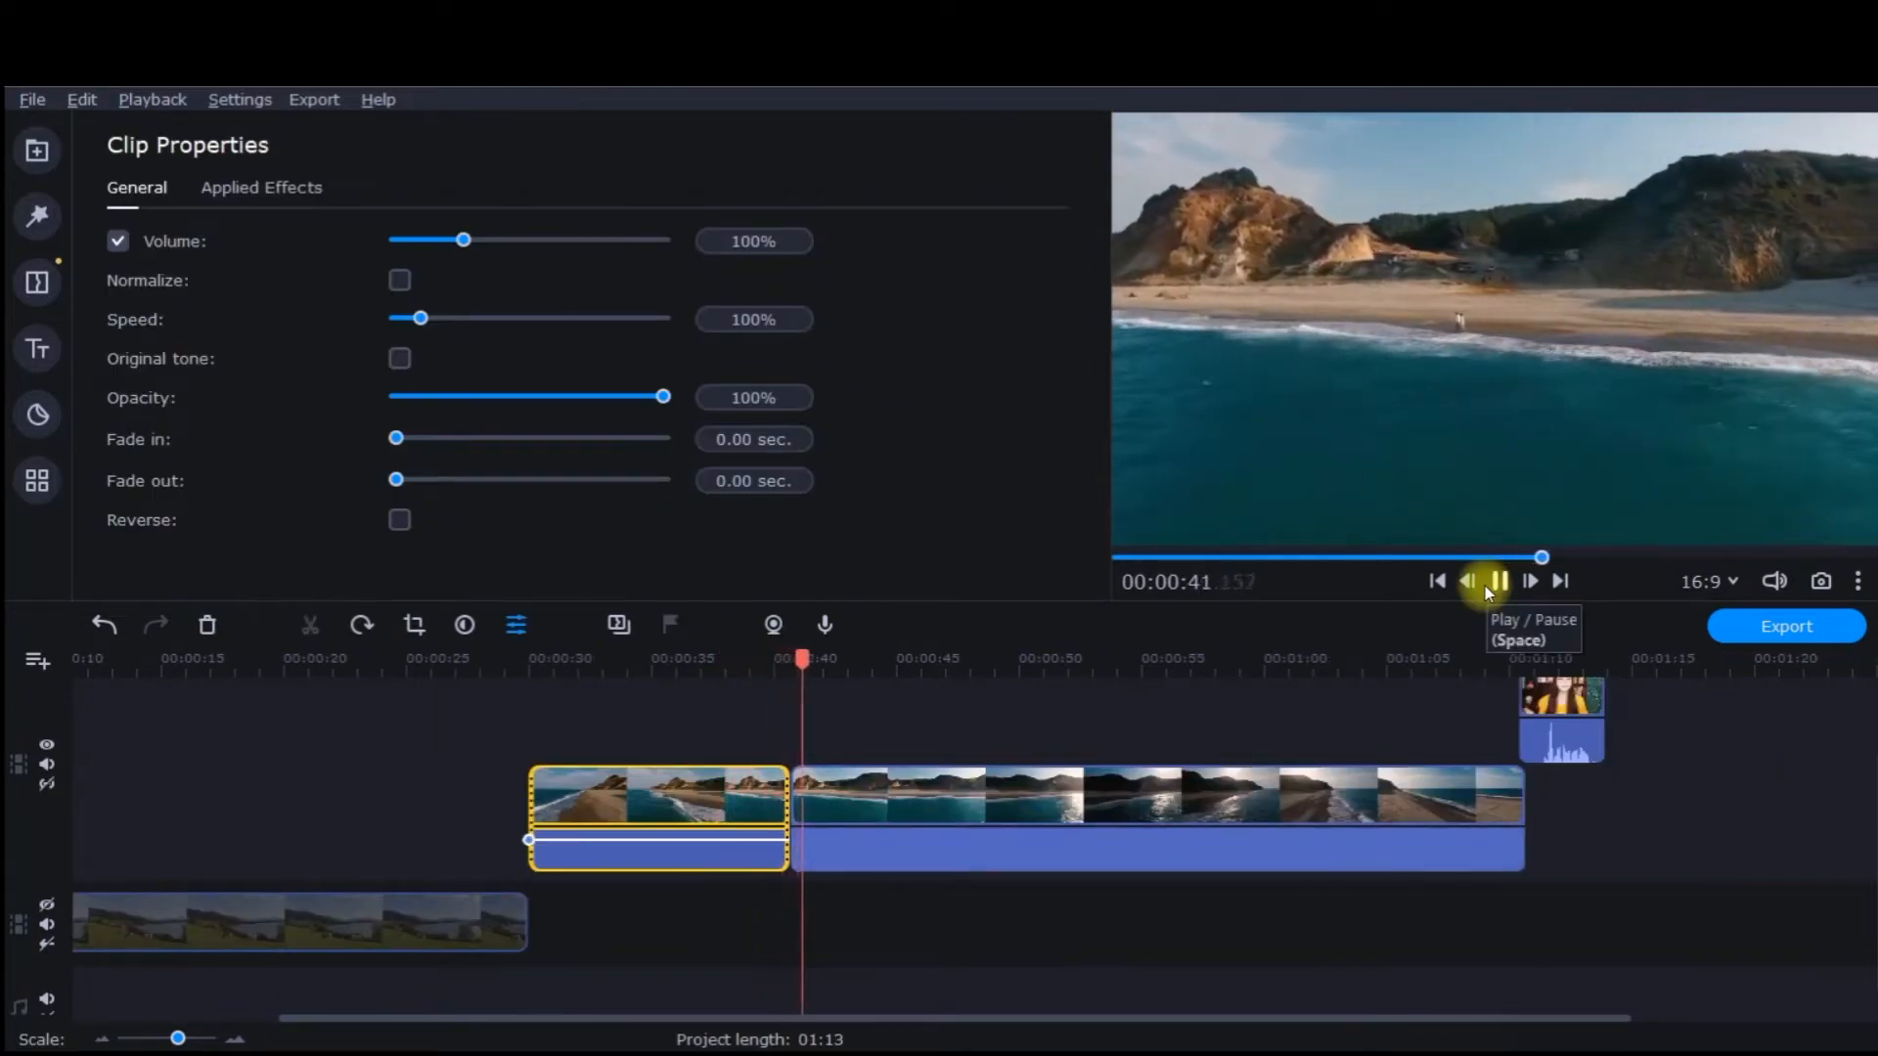
click(1499, 582)
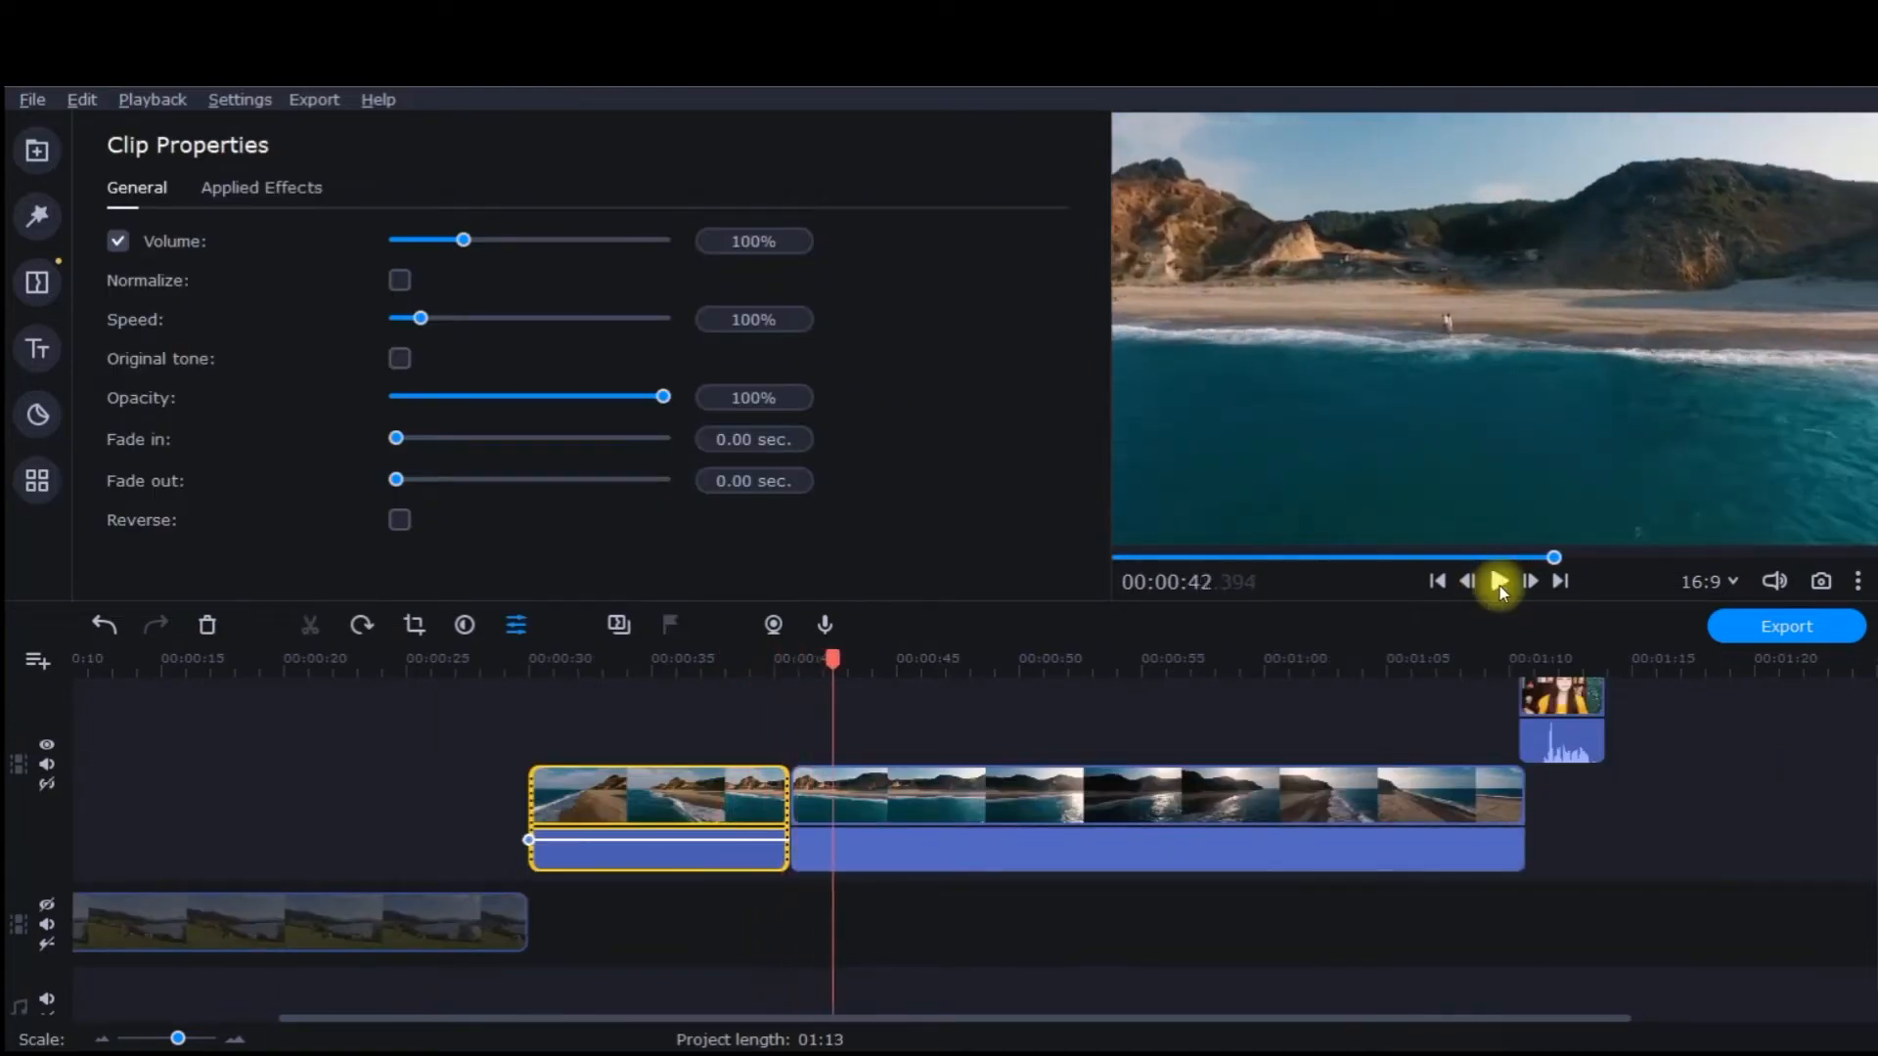
click(701, 802)
click(945, 824)
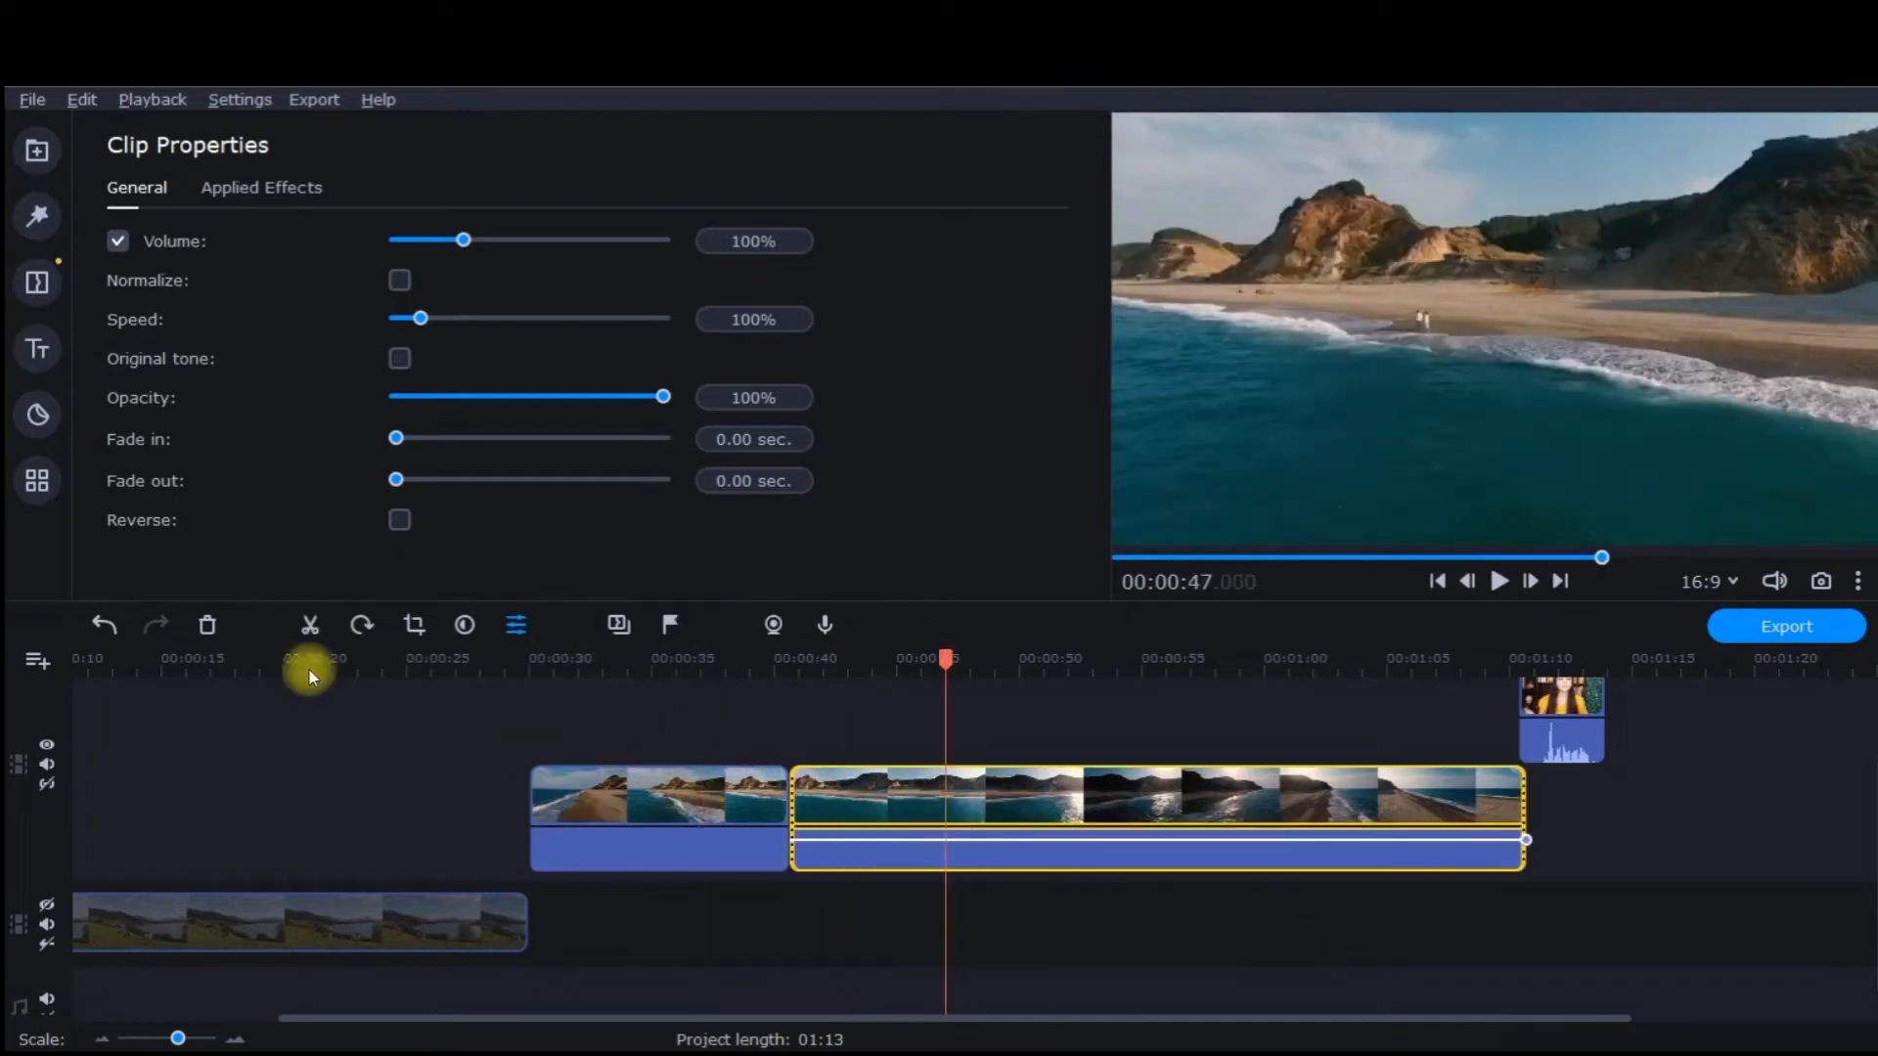
click(37, 481)
drag(622, 306, 813, 771)
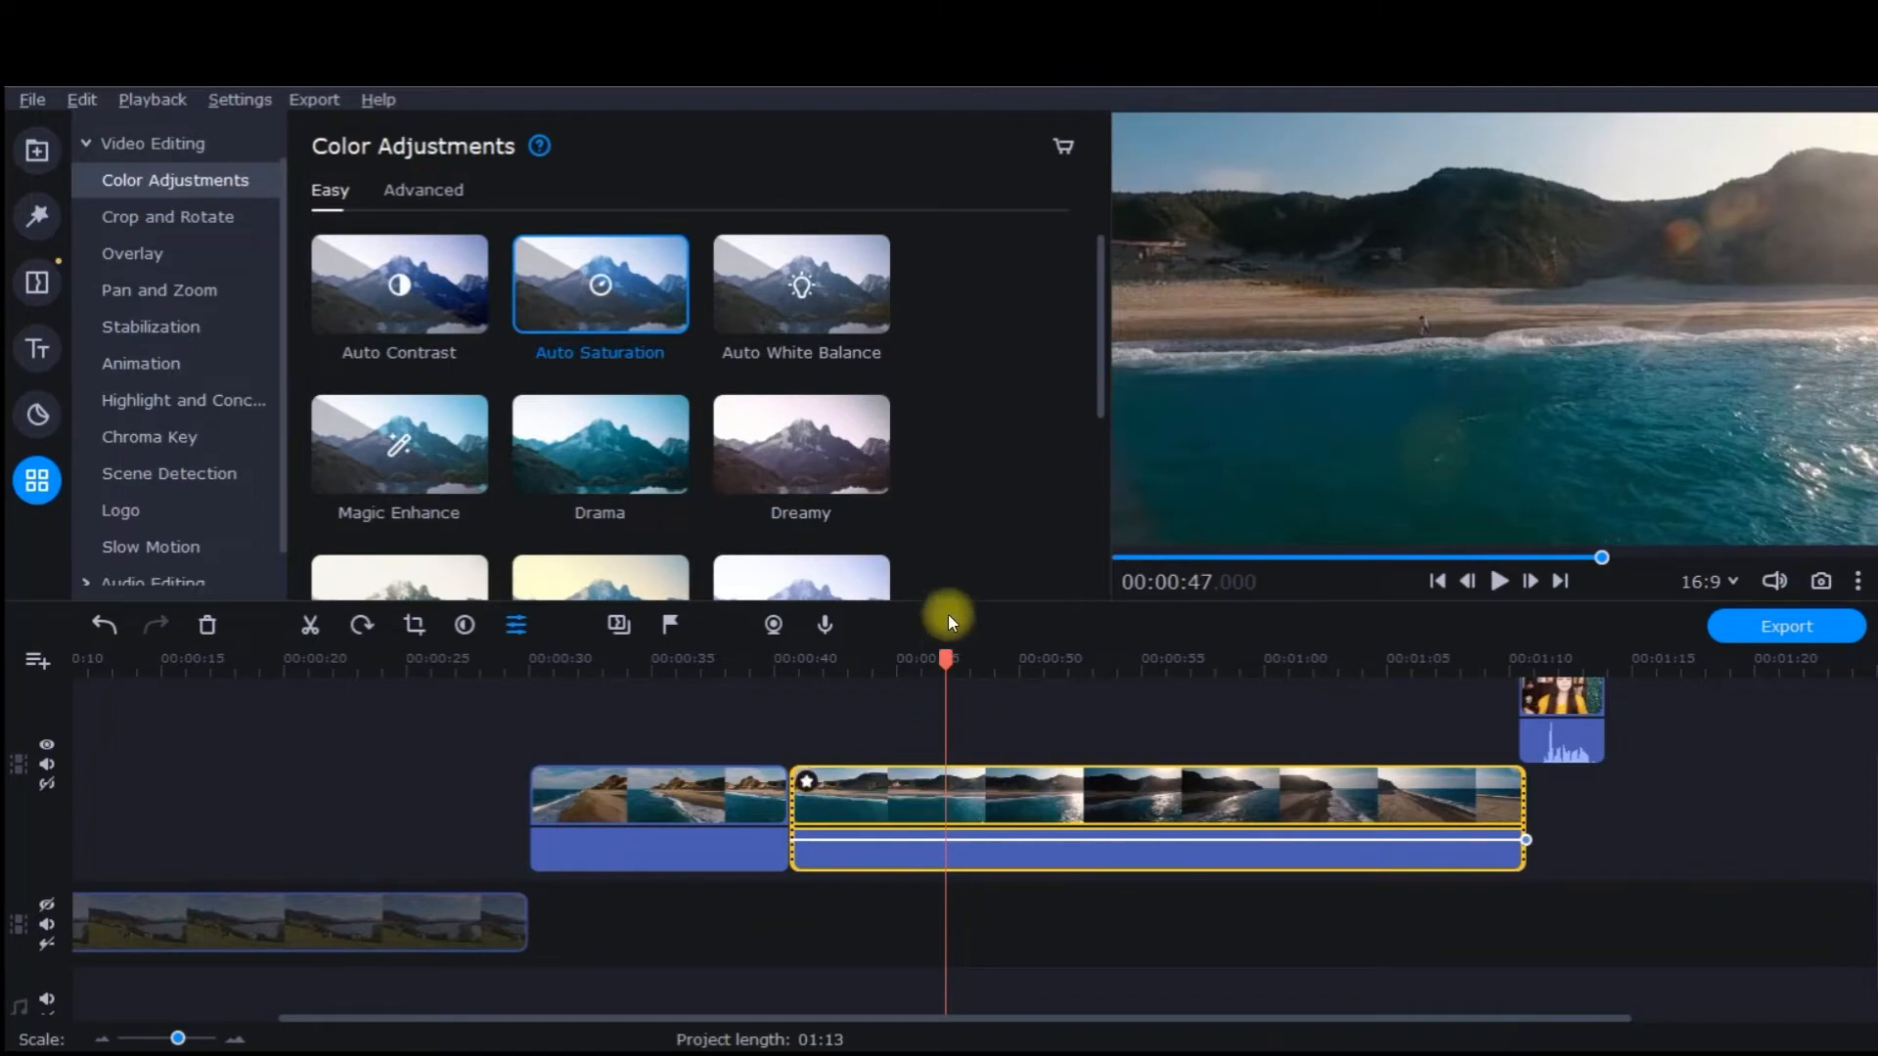
drag(945, 661, 585, 724)
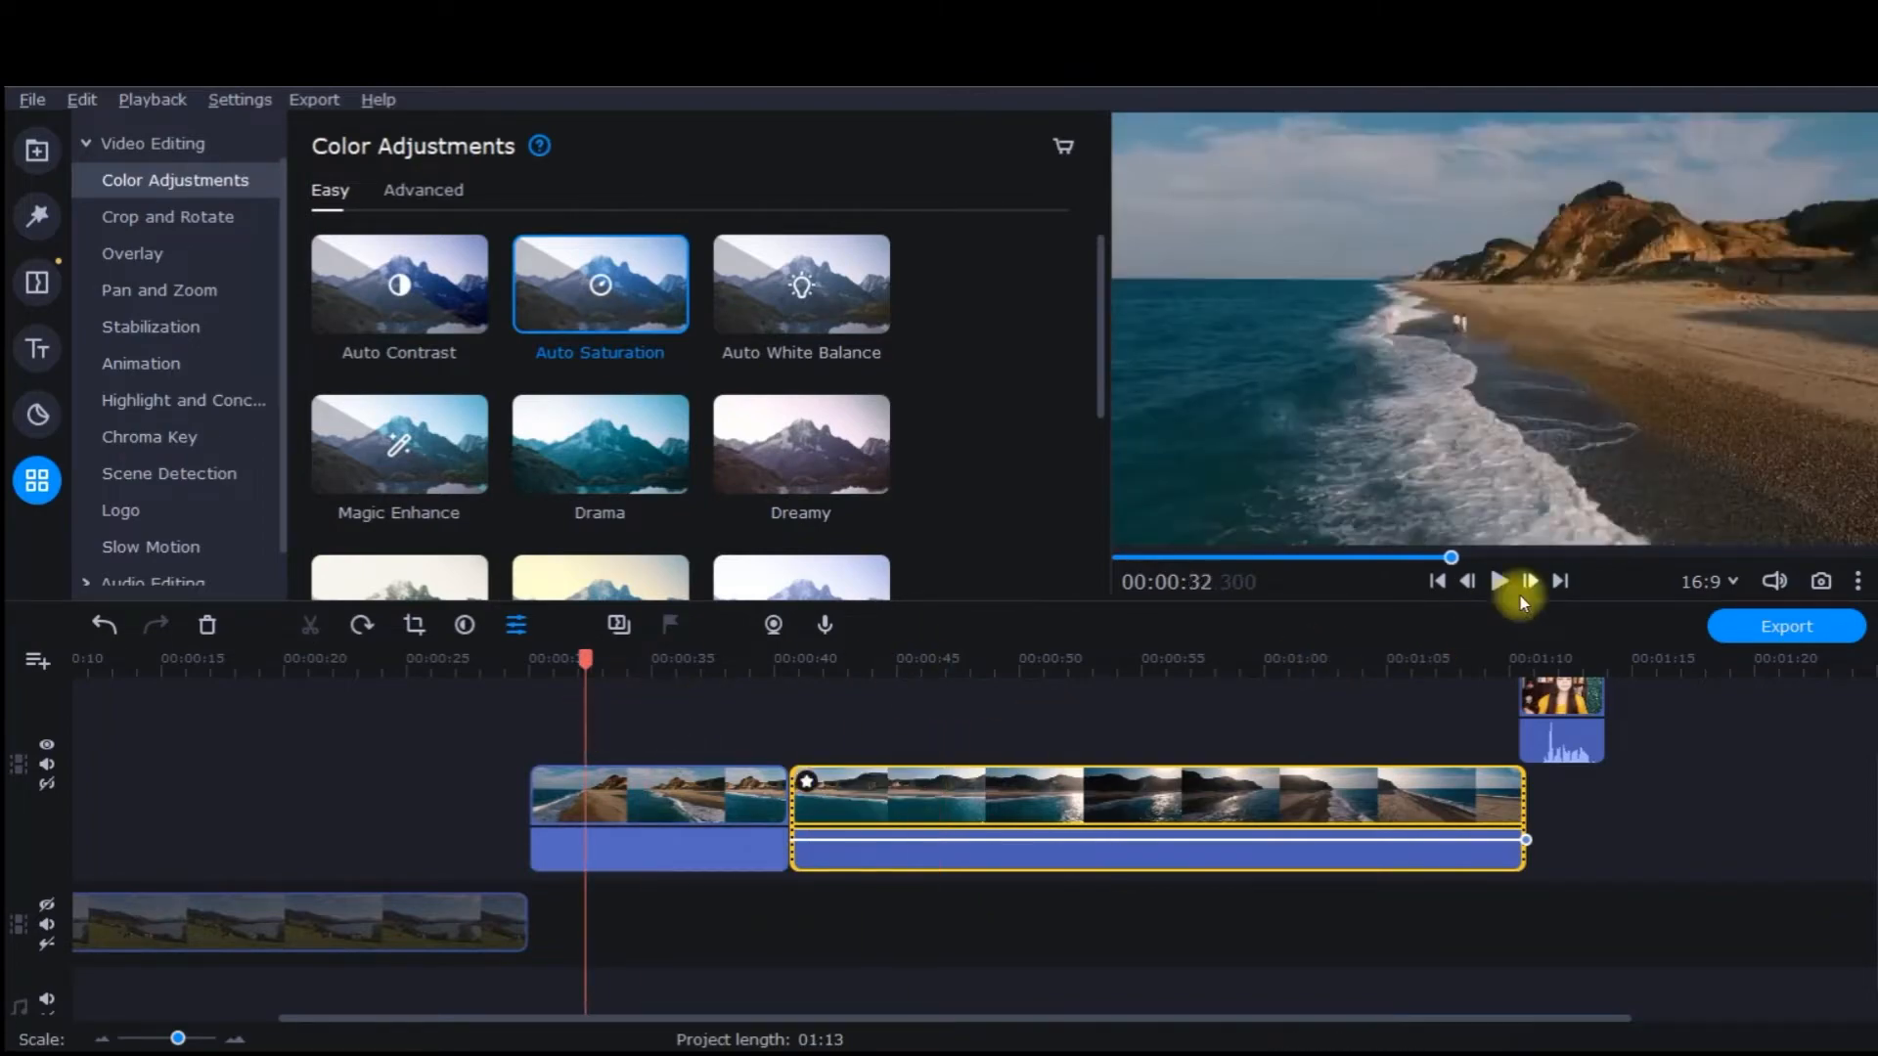
click(1498, 583)
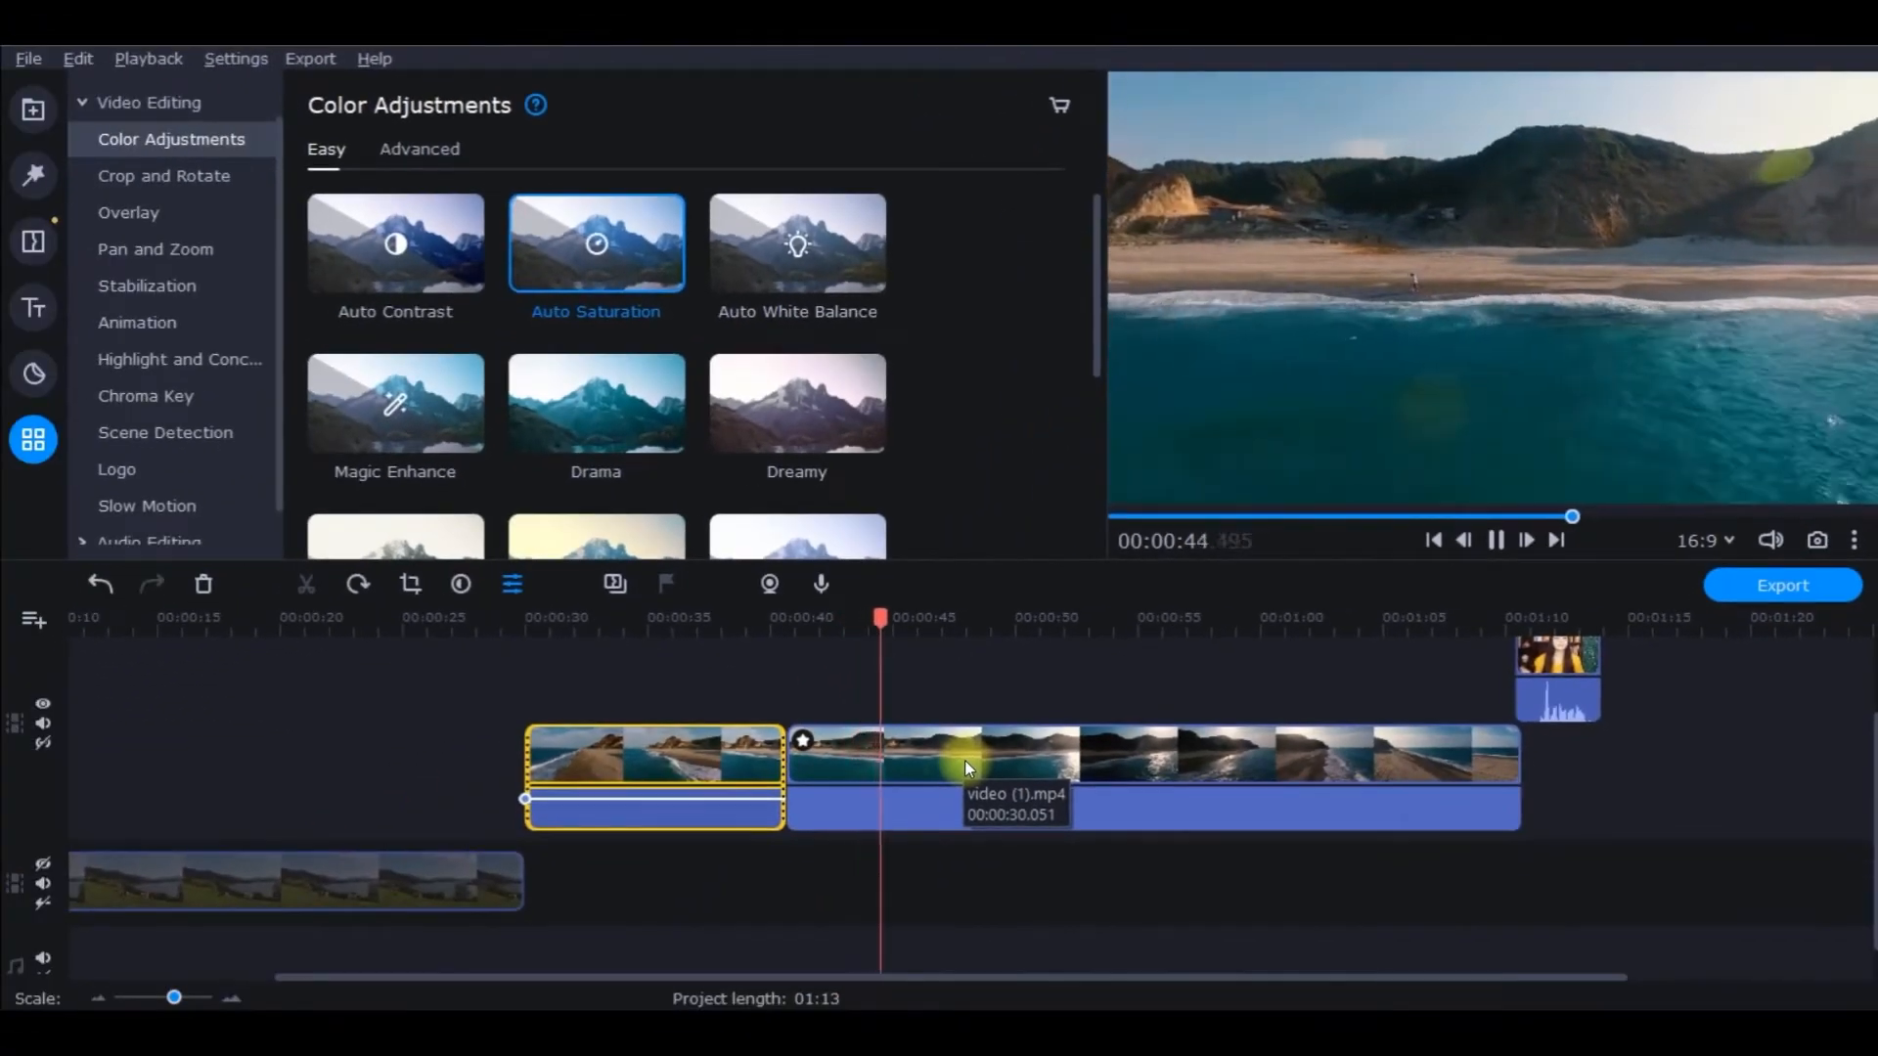
- Replace Auto Saturation with Auto White Balance on the second part of the beach clip and play across the cut to compare
click(1494, 541)
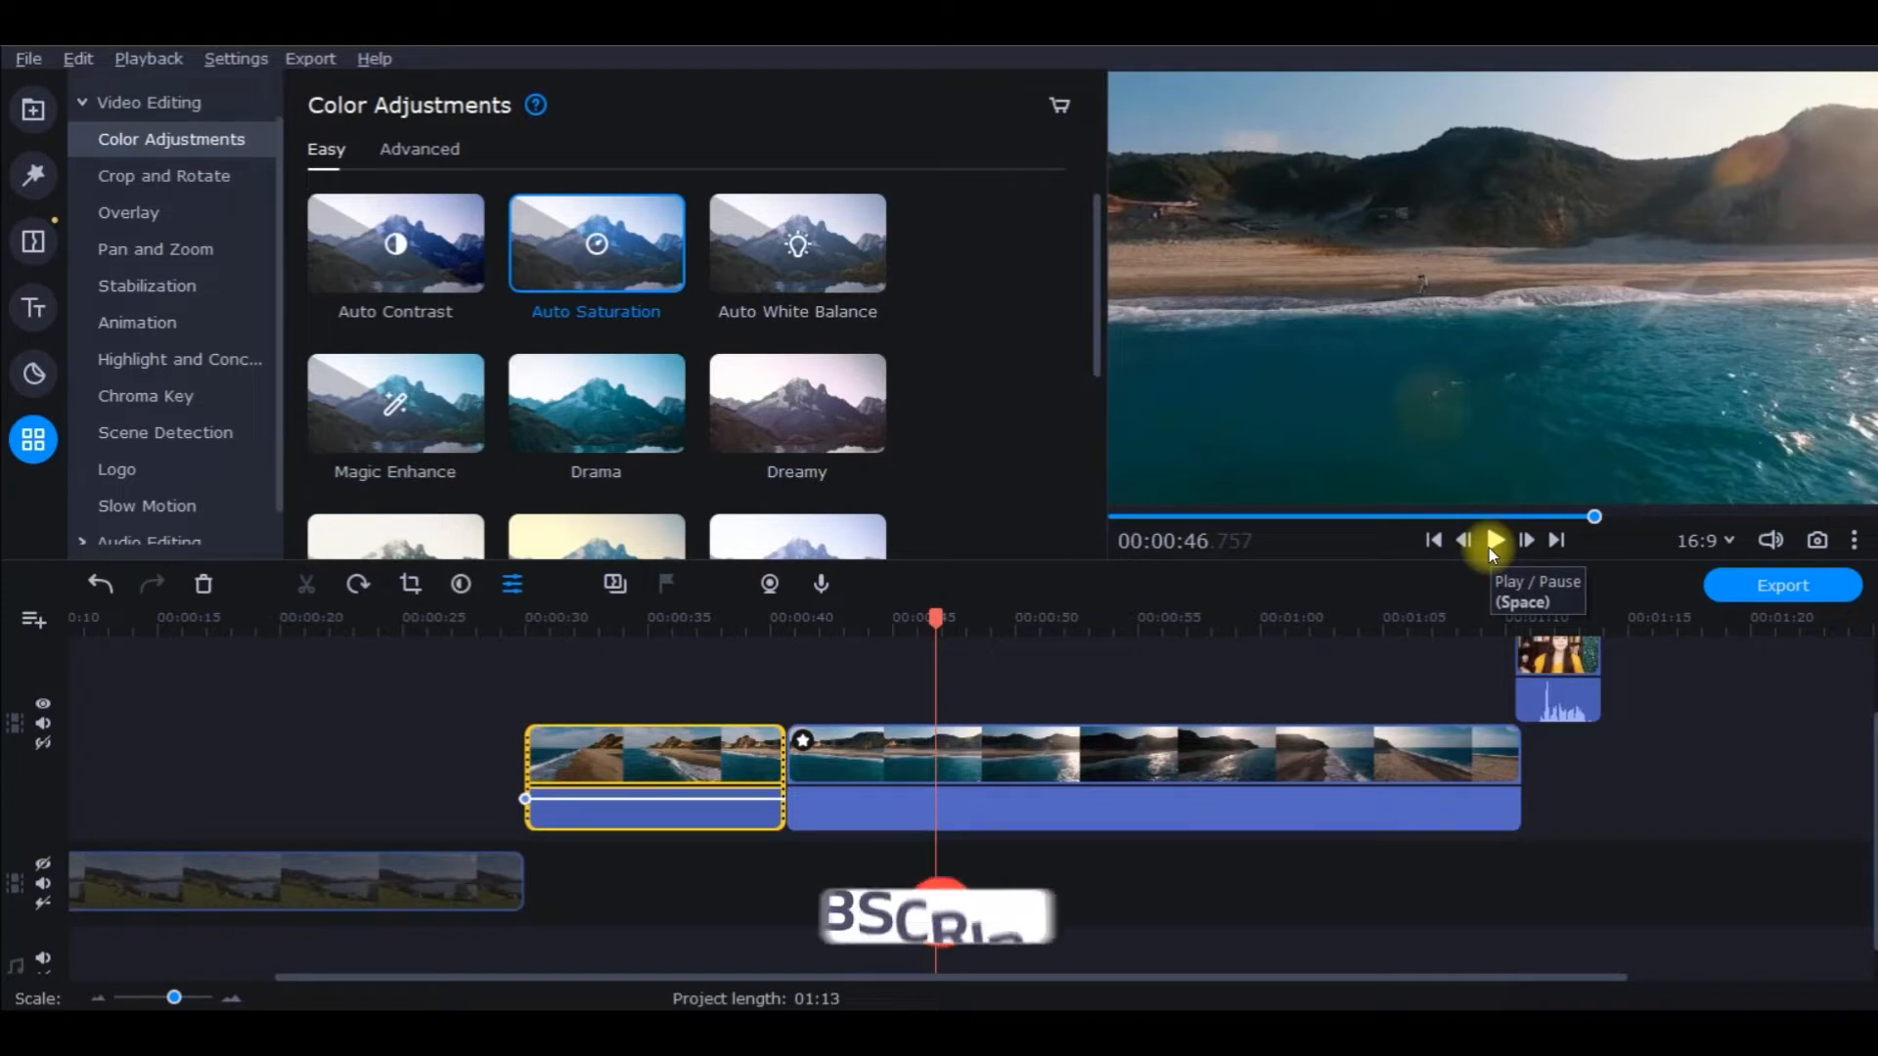
drag(945, 614, 736, 672)
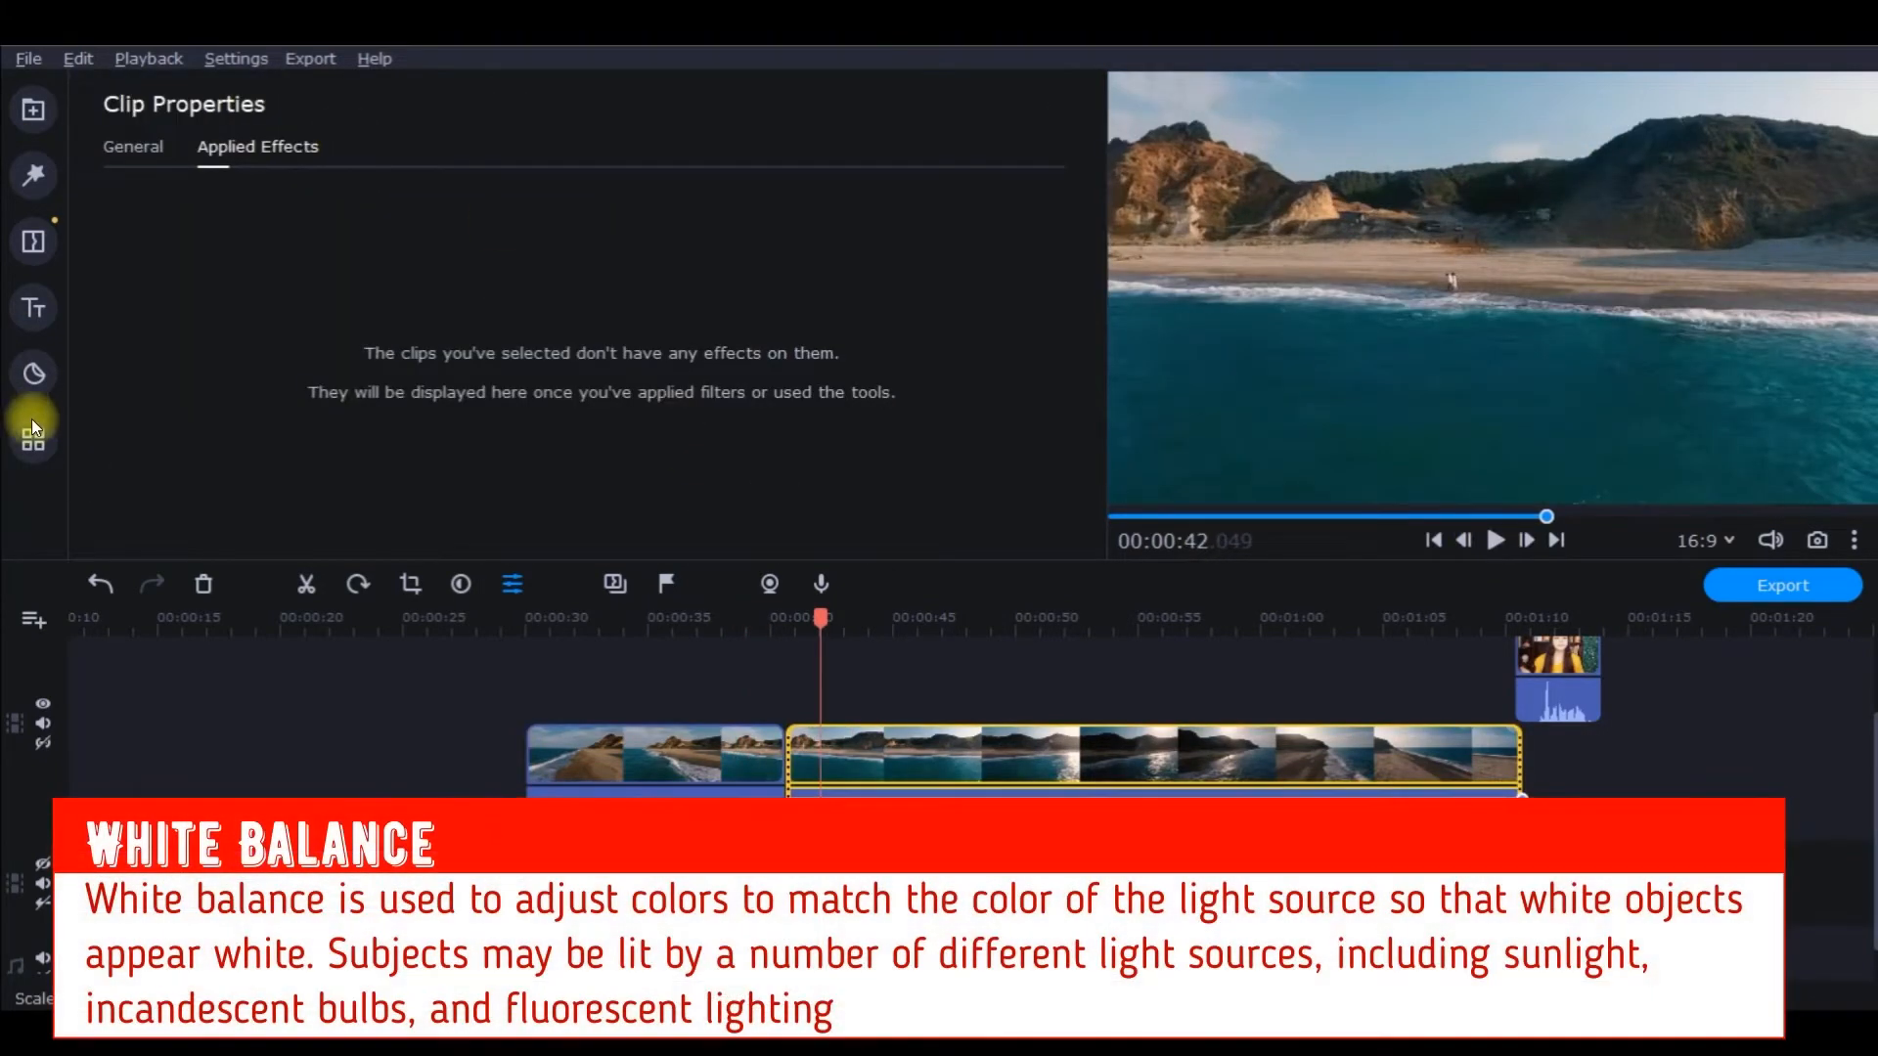
click(33, 435)
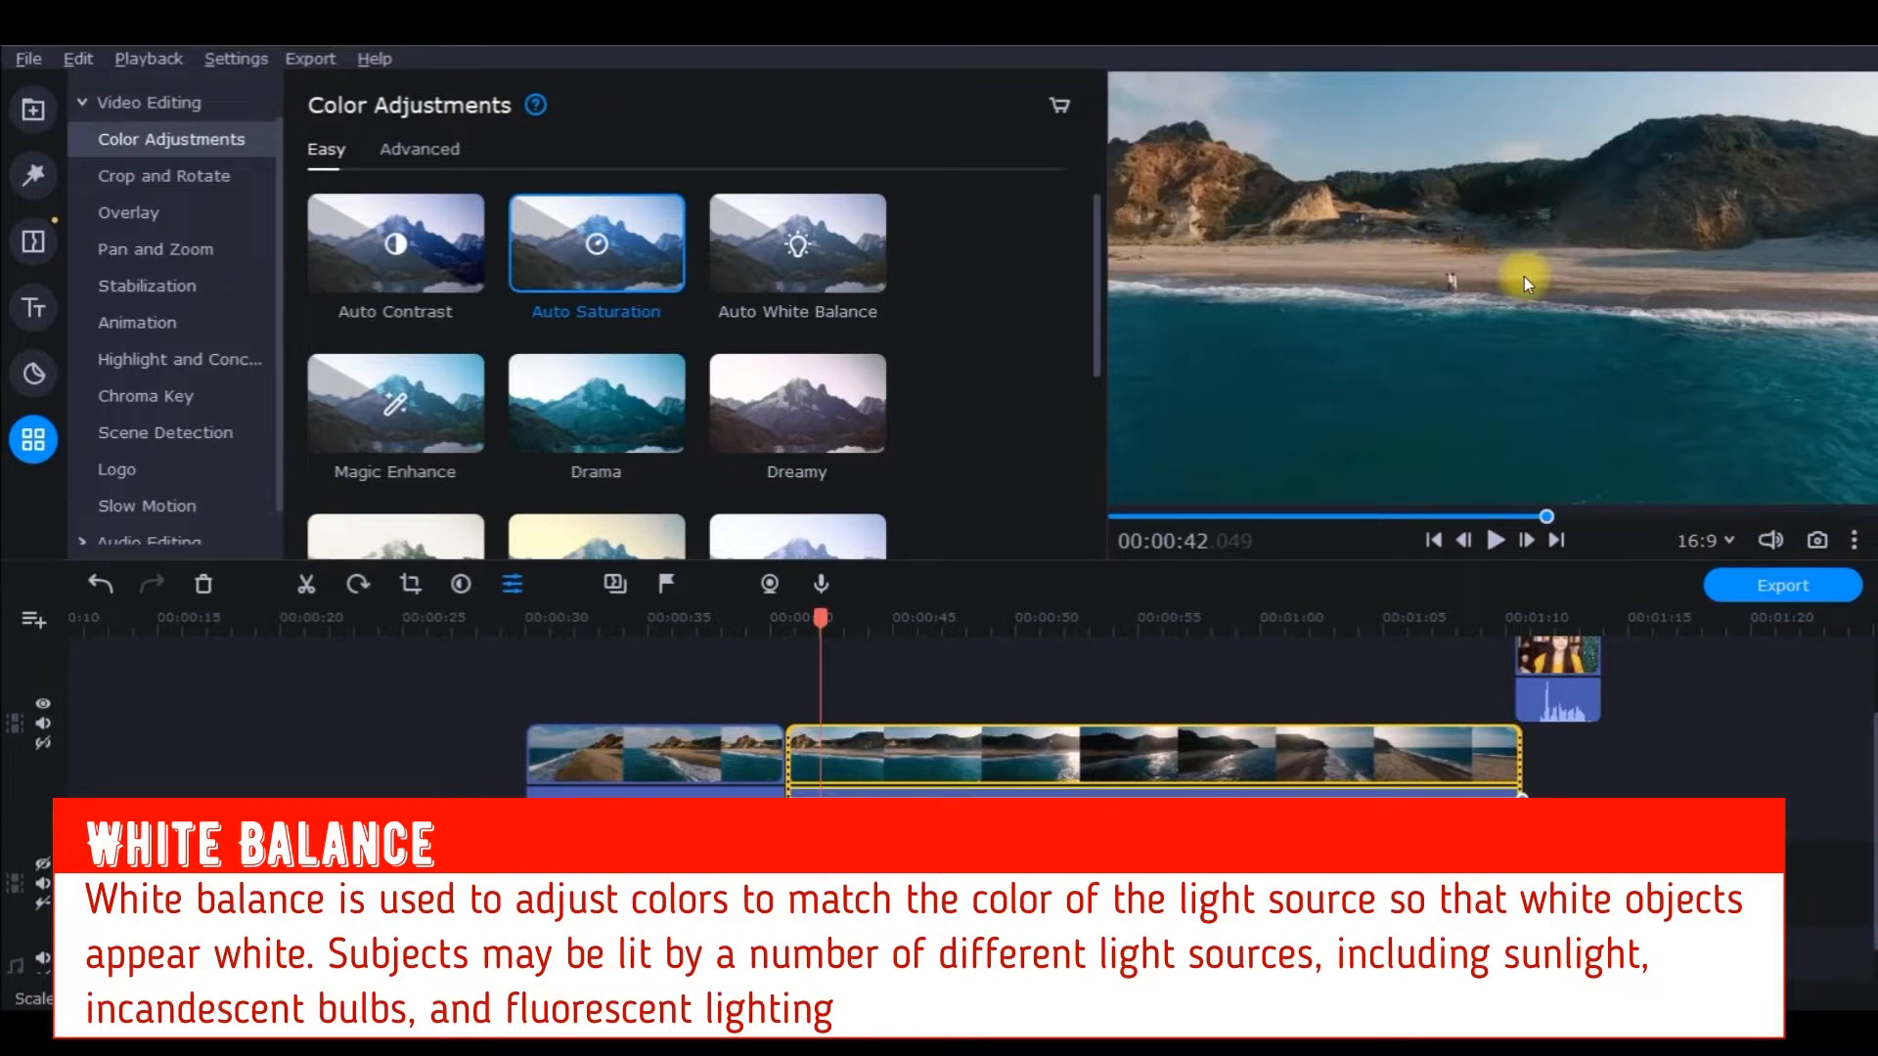
drag(784, 233, 811, 737)
drag(817, 618, 754, 631)
click(1495, 540)
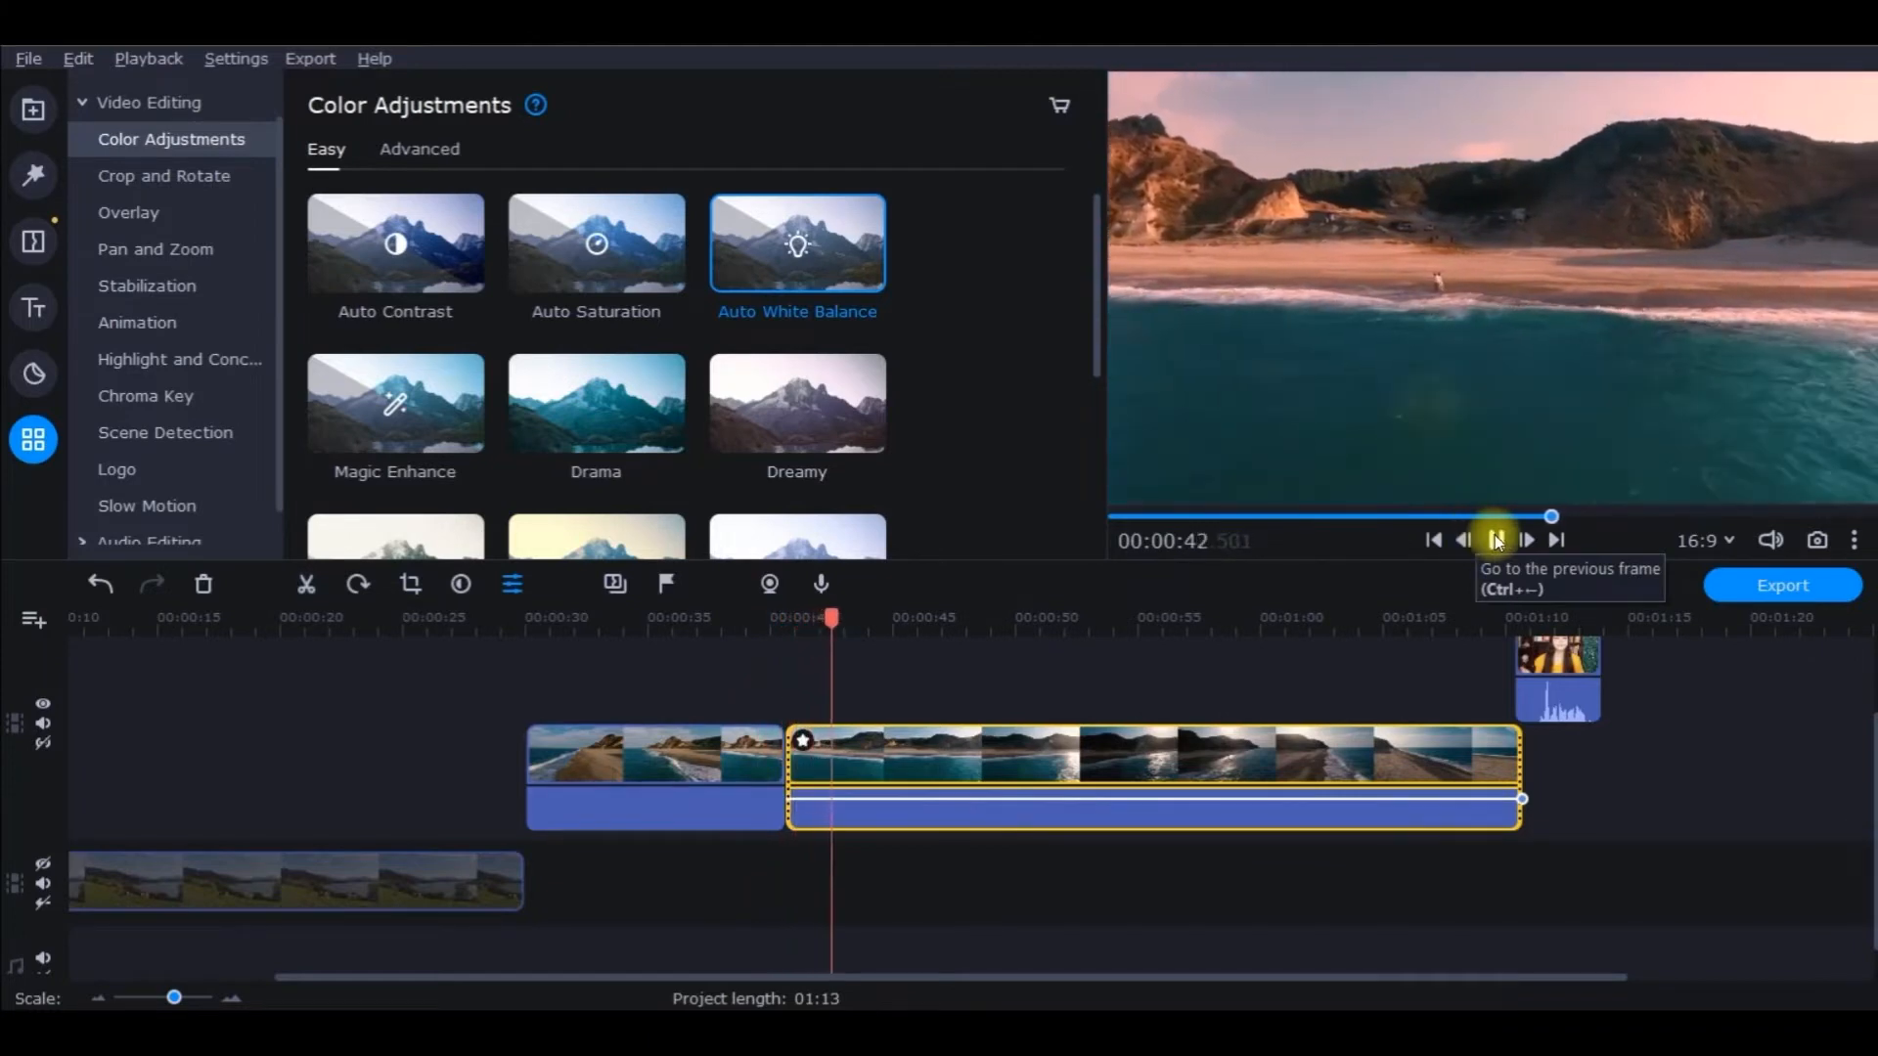
click(1497, 540)
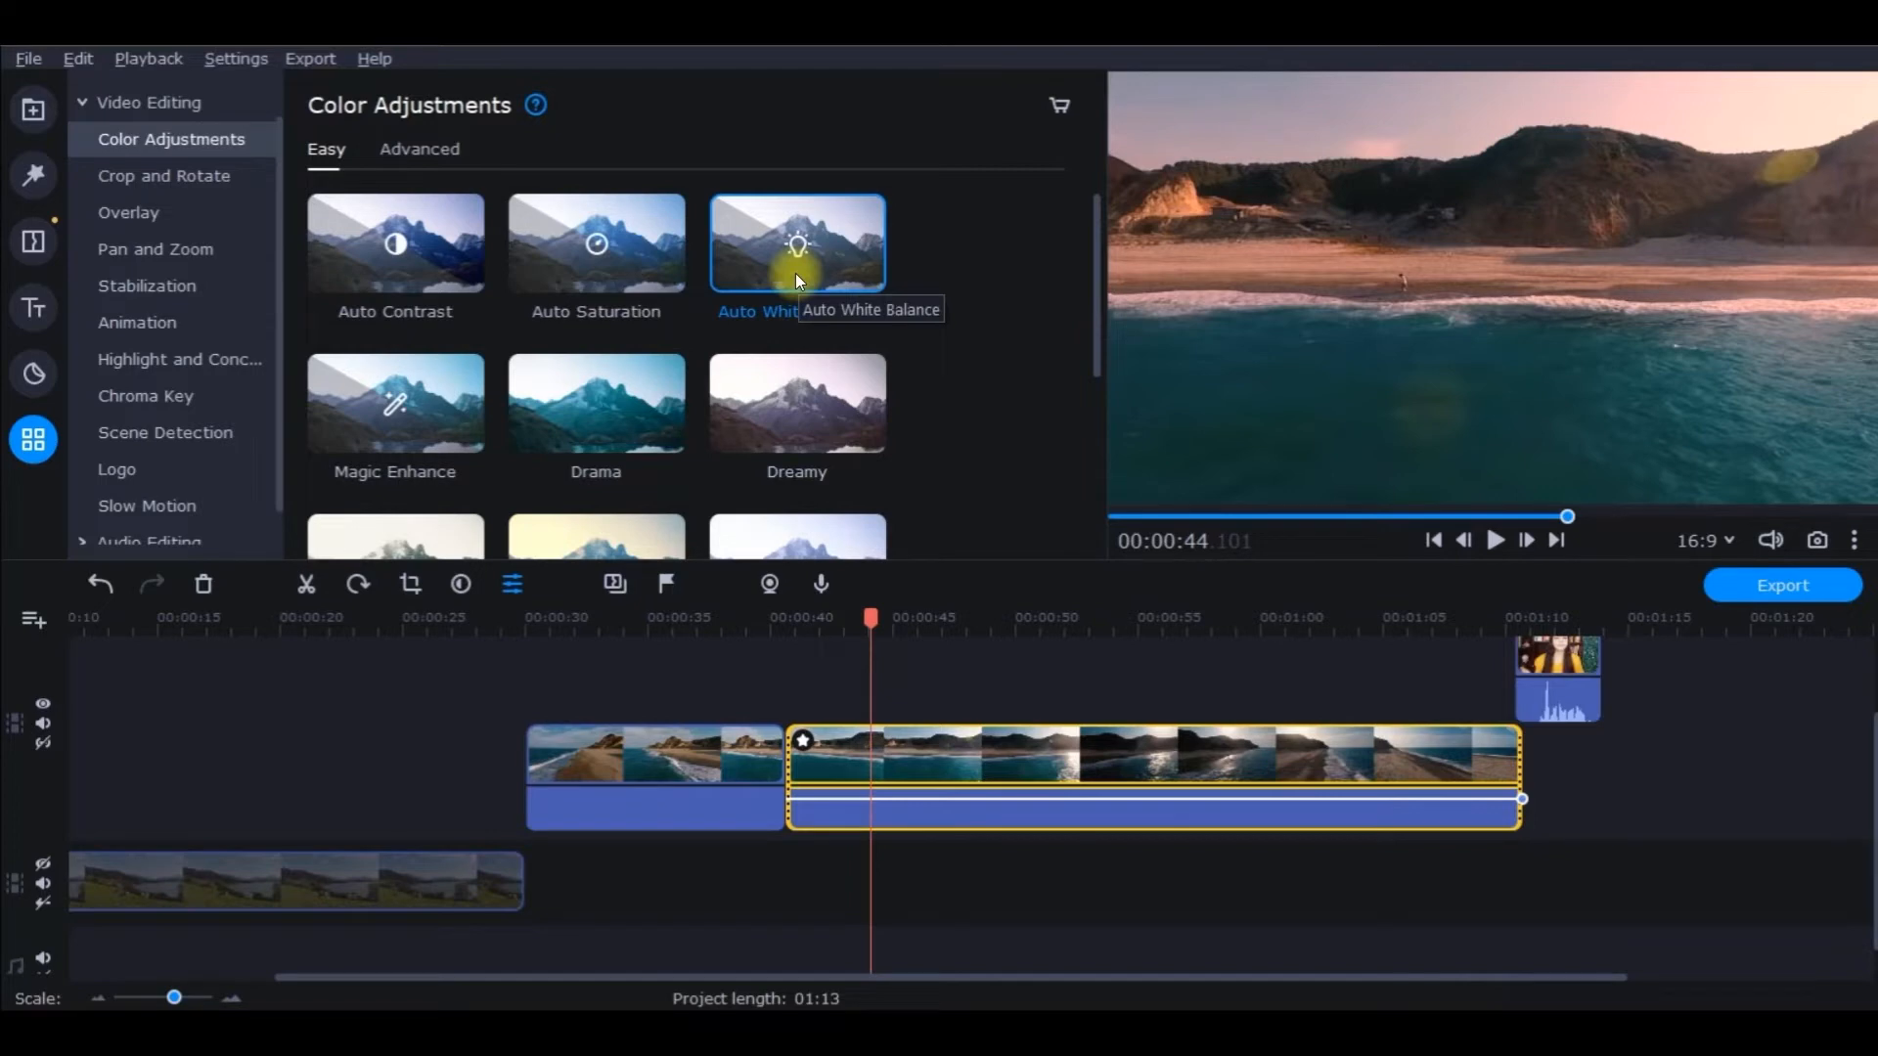
click(700, 757)
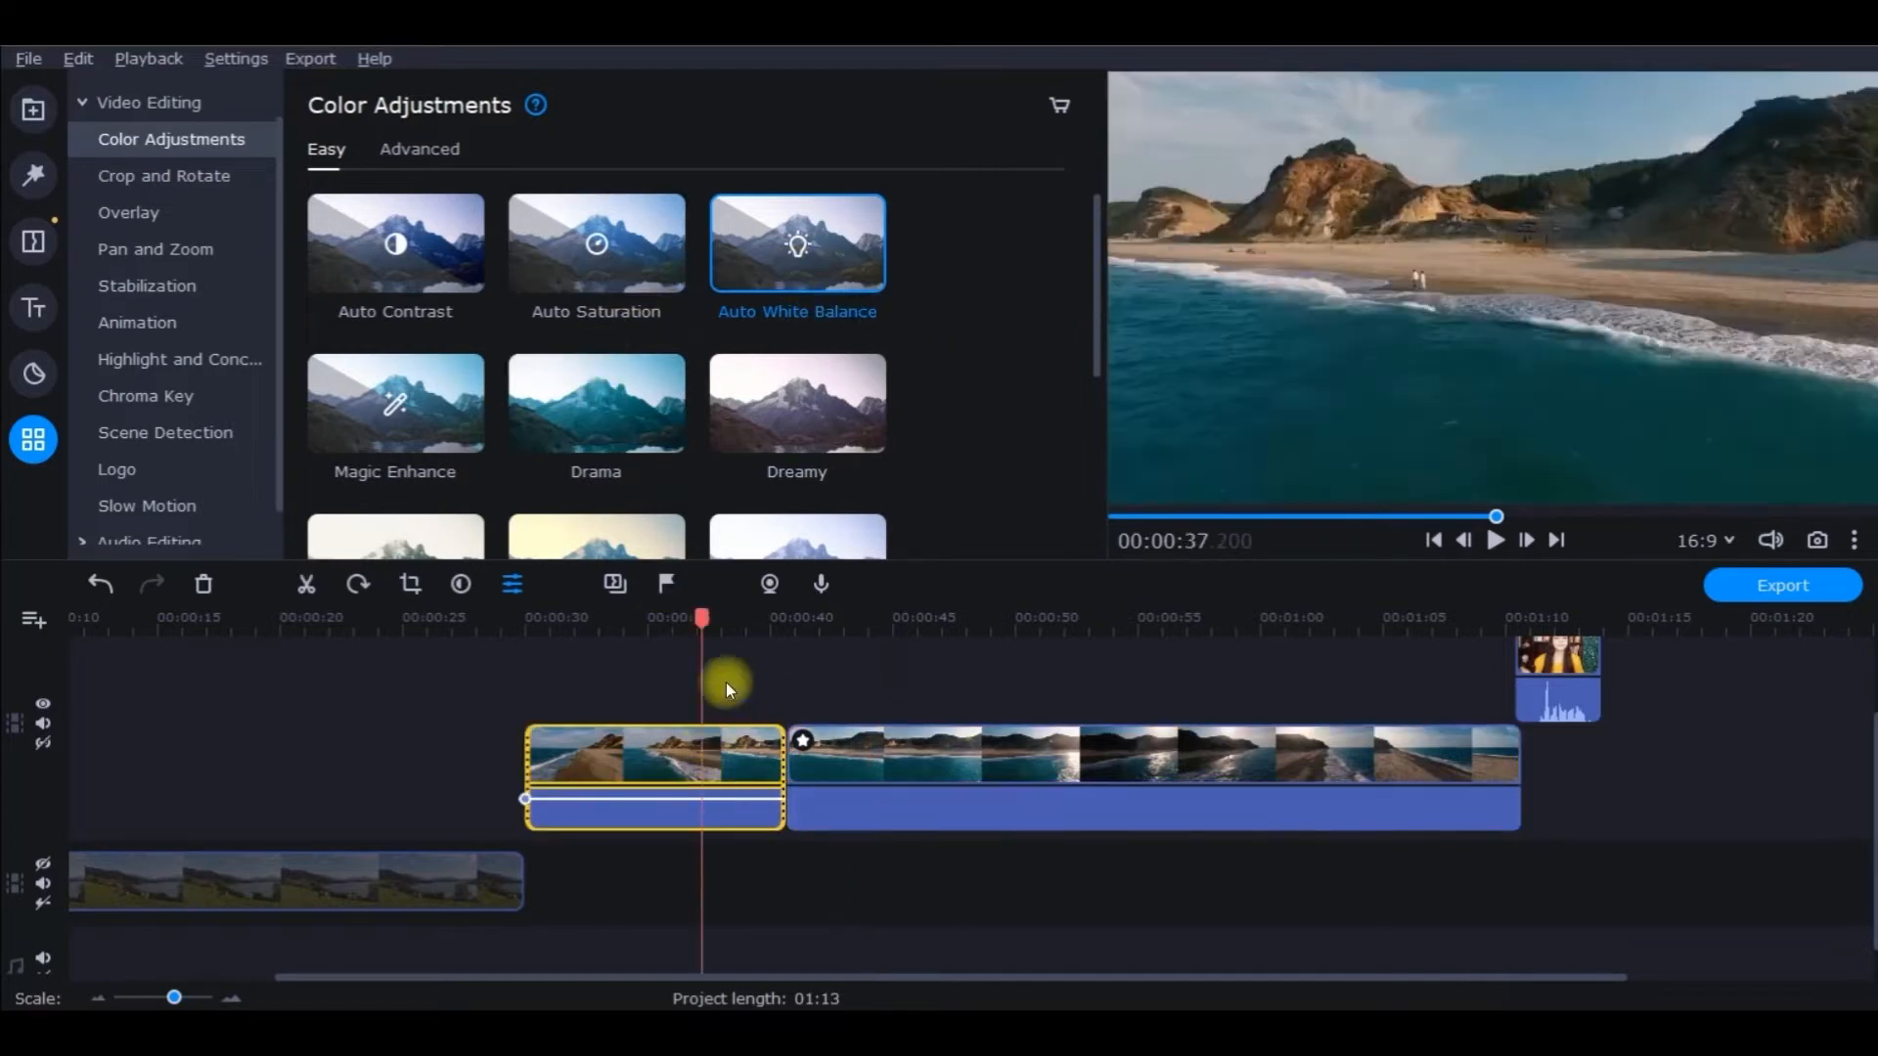
key(space)
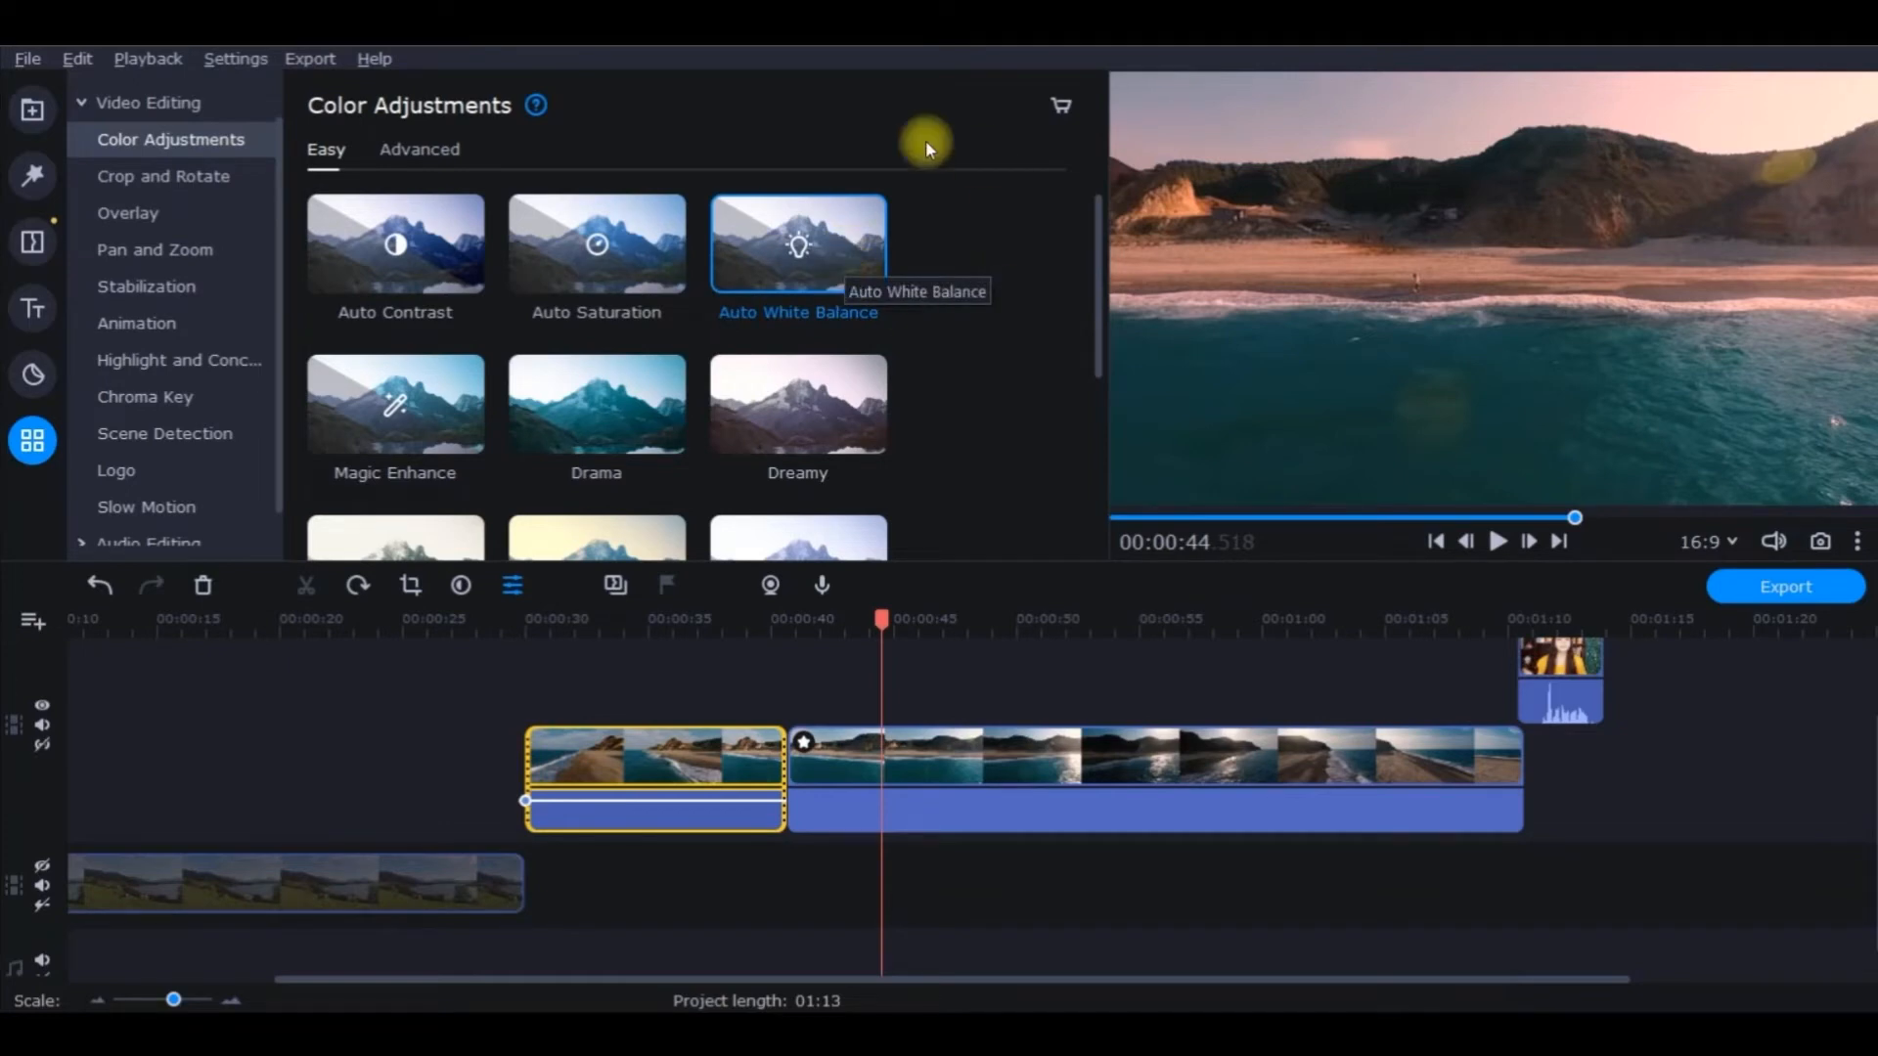
- Hide the beach track, make the lake track visible, and play the lake clip from shortly before its cut
drag(798, 244, 88, 857)
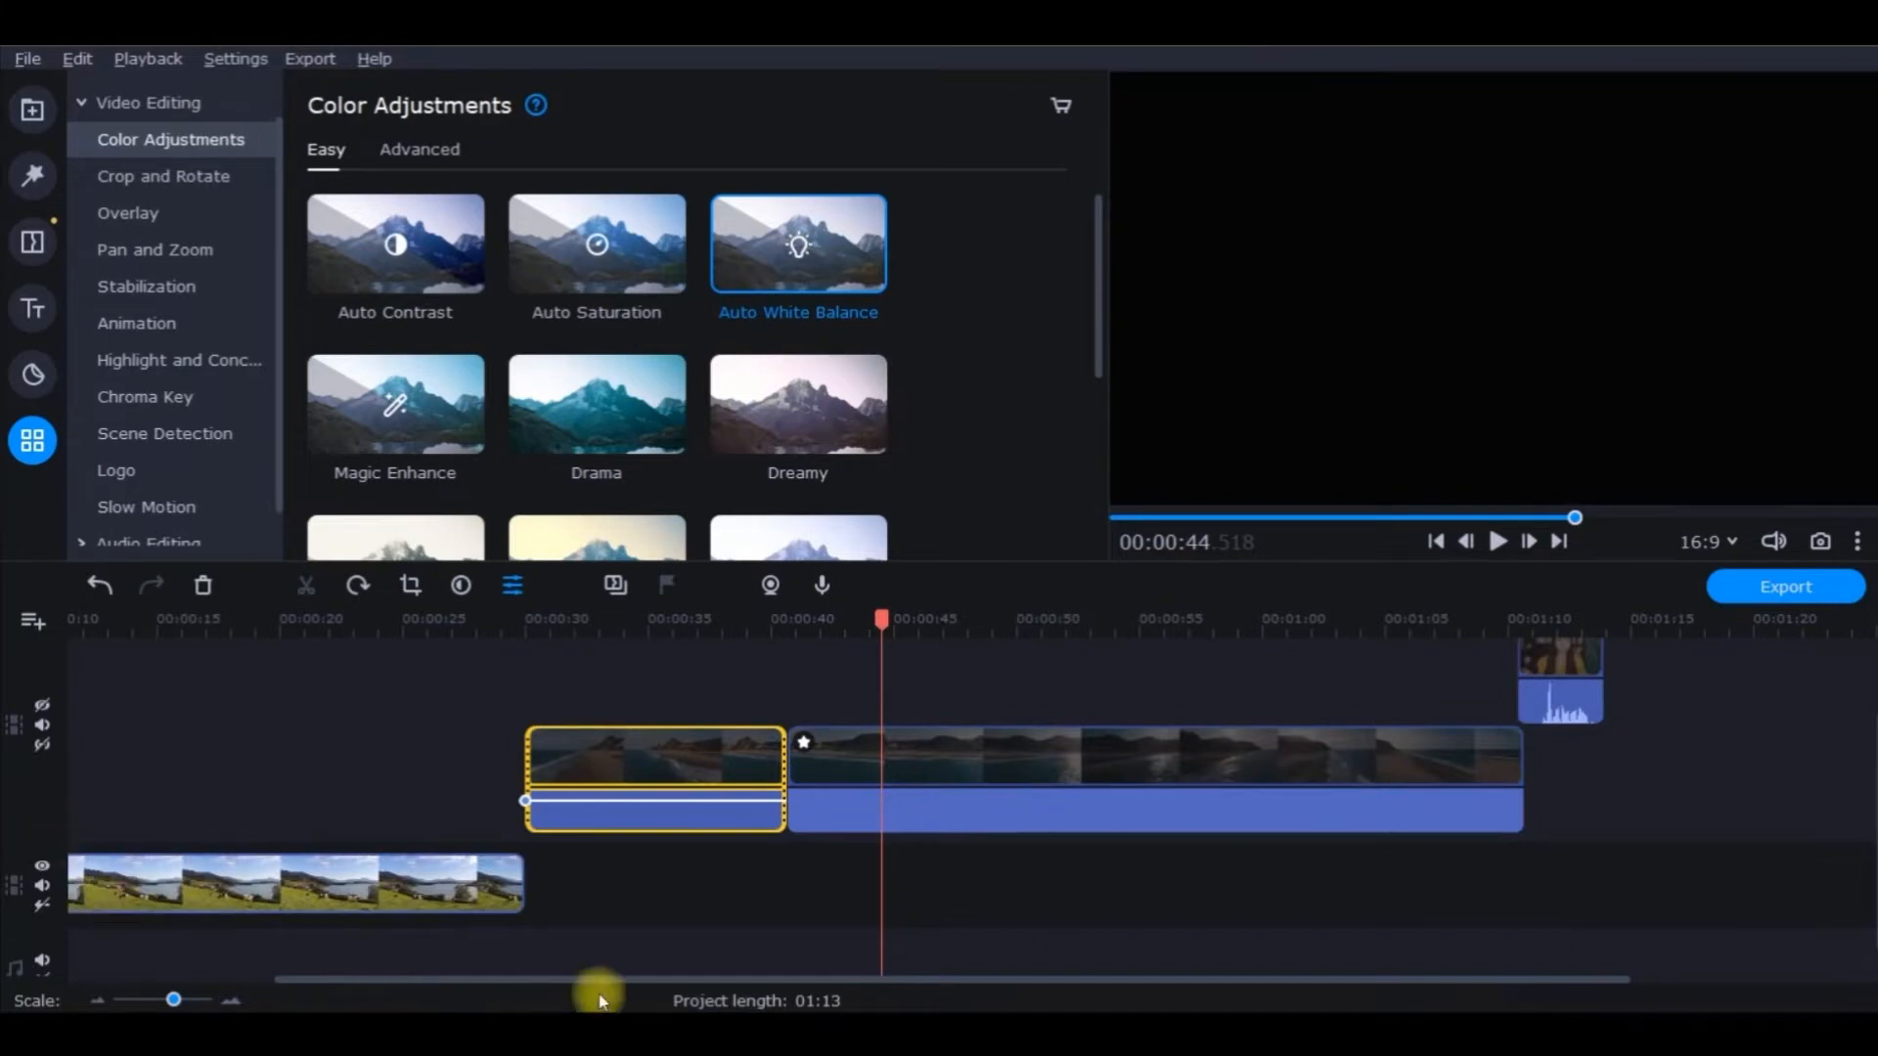
click(603, 974)
drag(352, 978, 147, 982)
click(227, 843)
click(1496, 544)
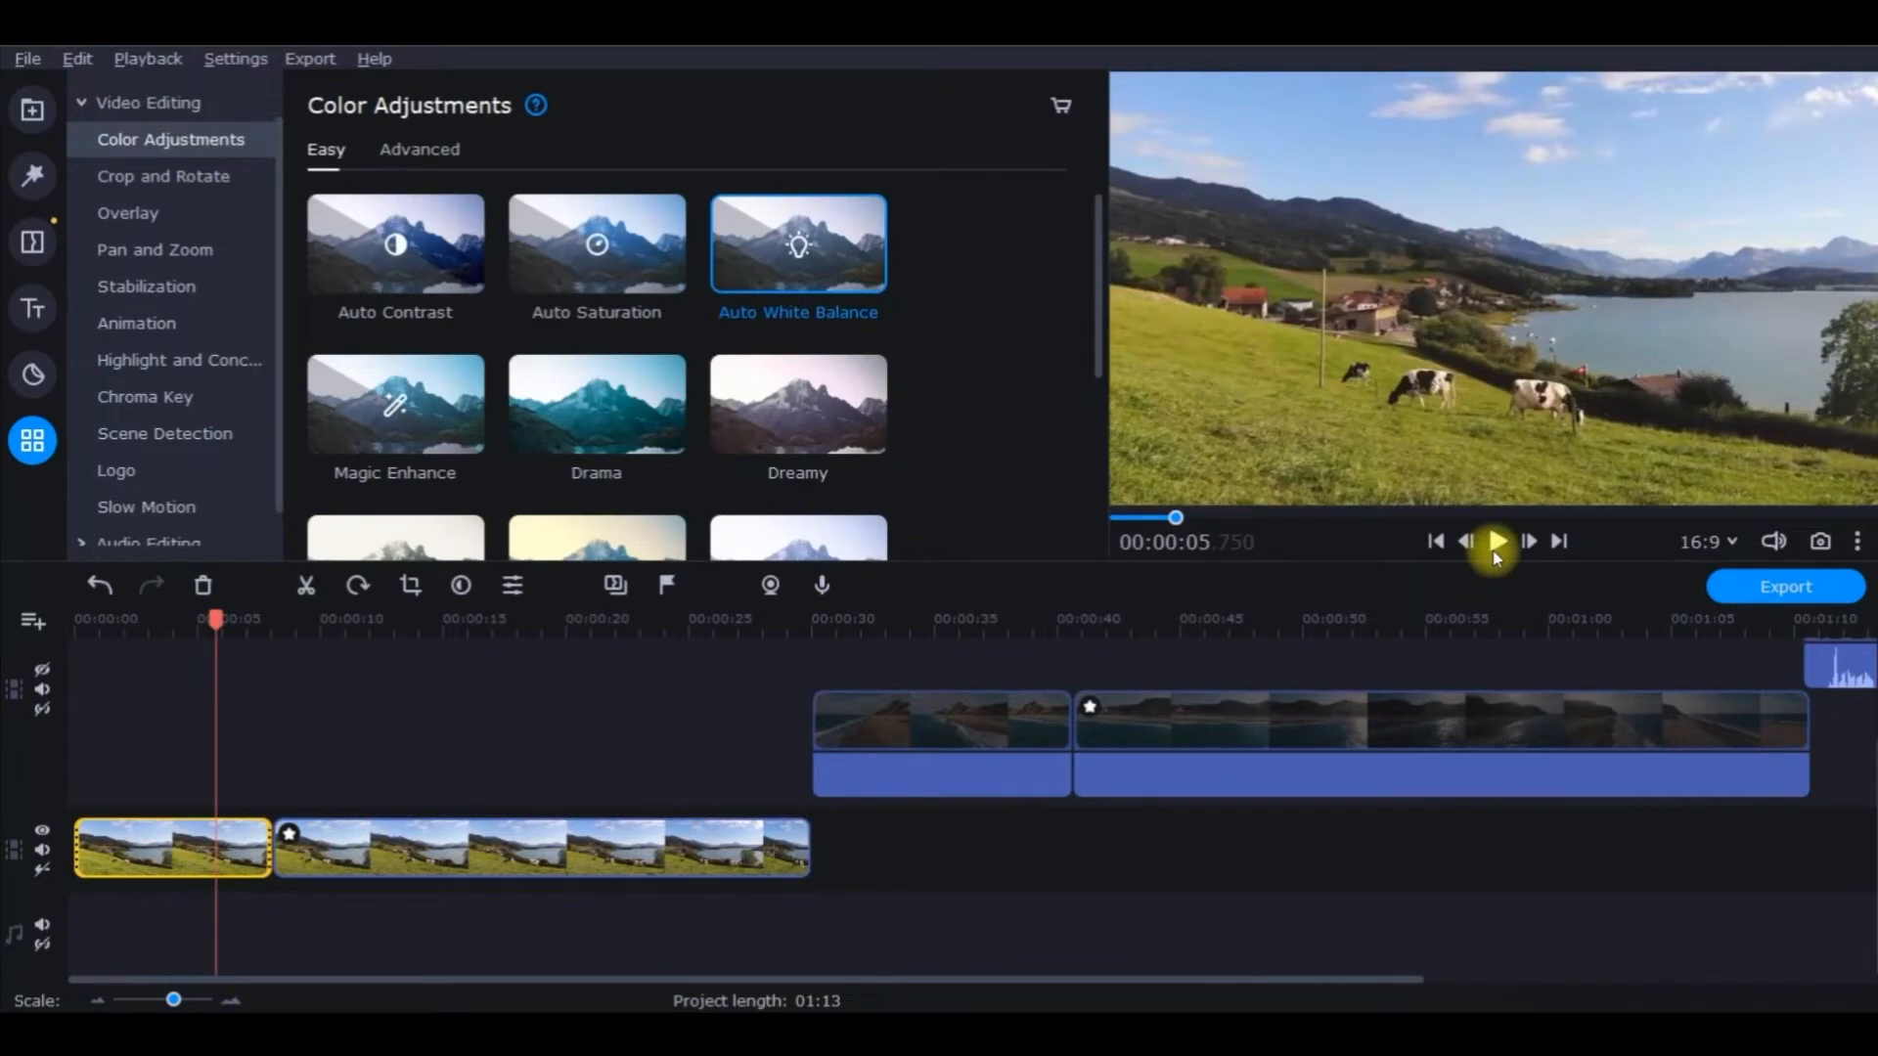
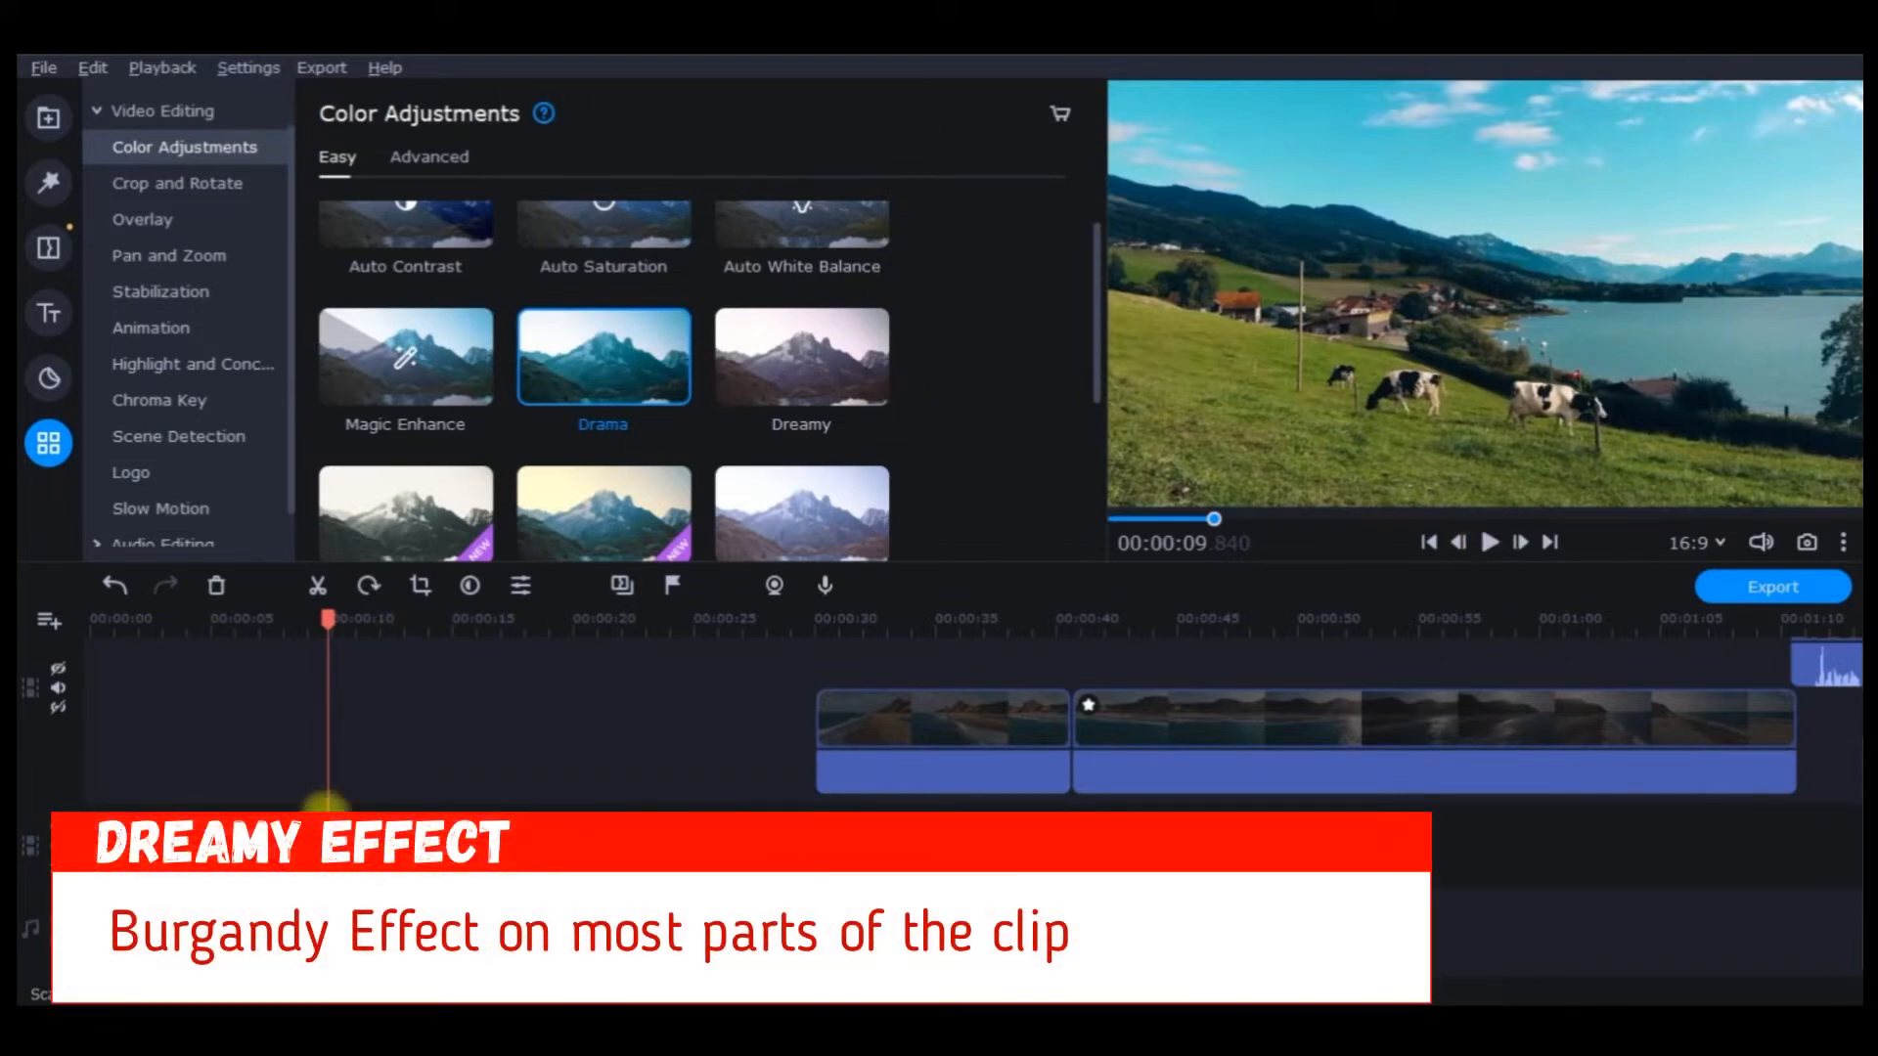
- Replace Drama with Dreamy on the second part of the lake clip and set the playhead before the cut to compare
click(301, 831)
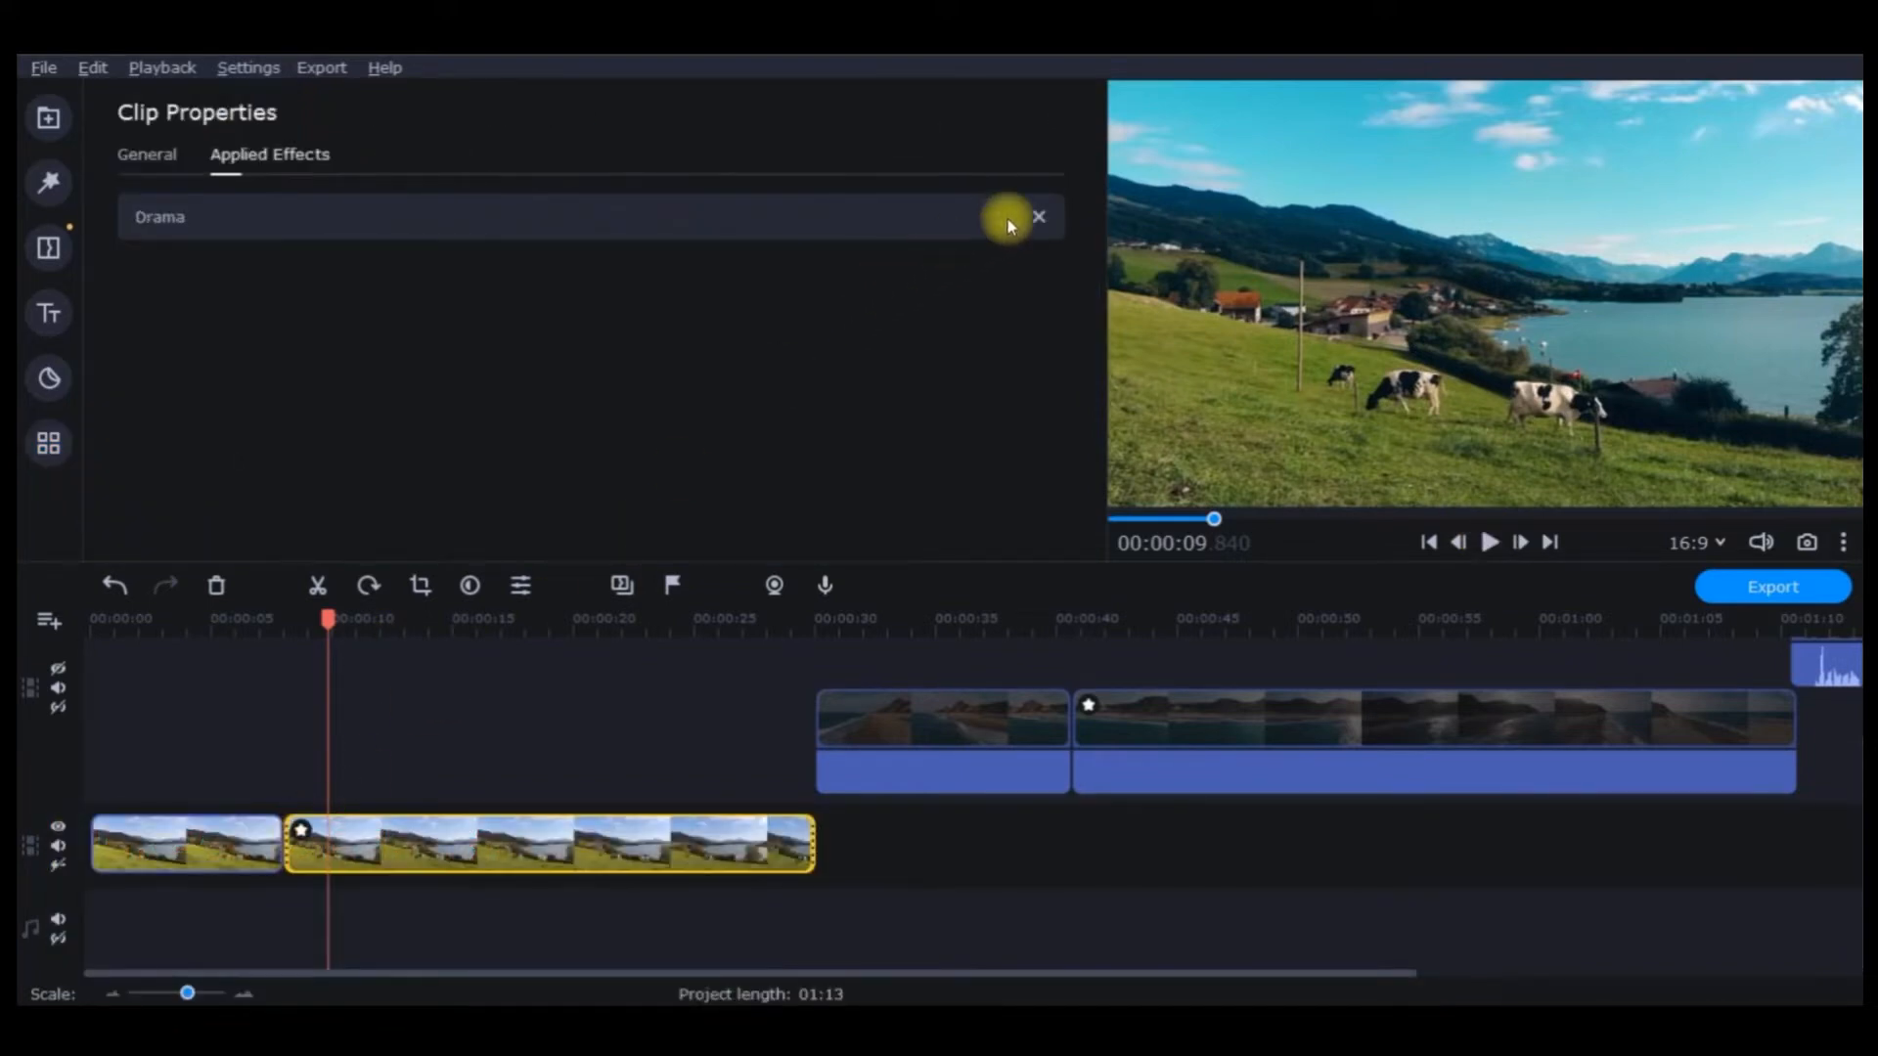
click(1036, 220)
click(58, 448)
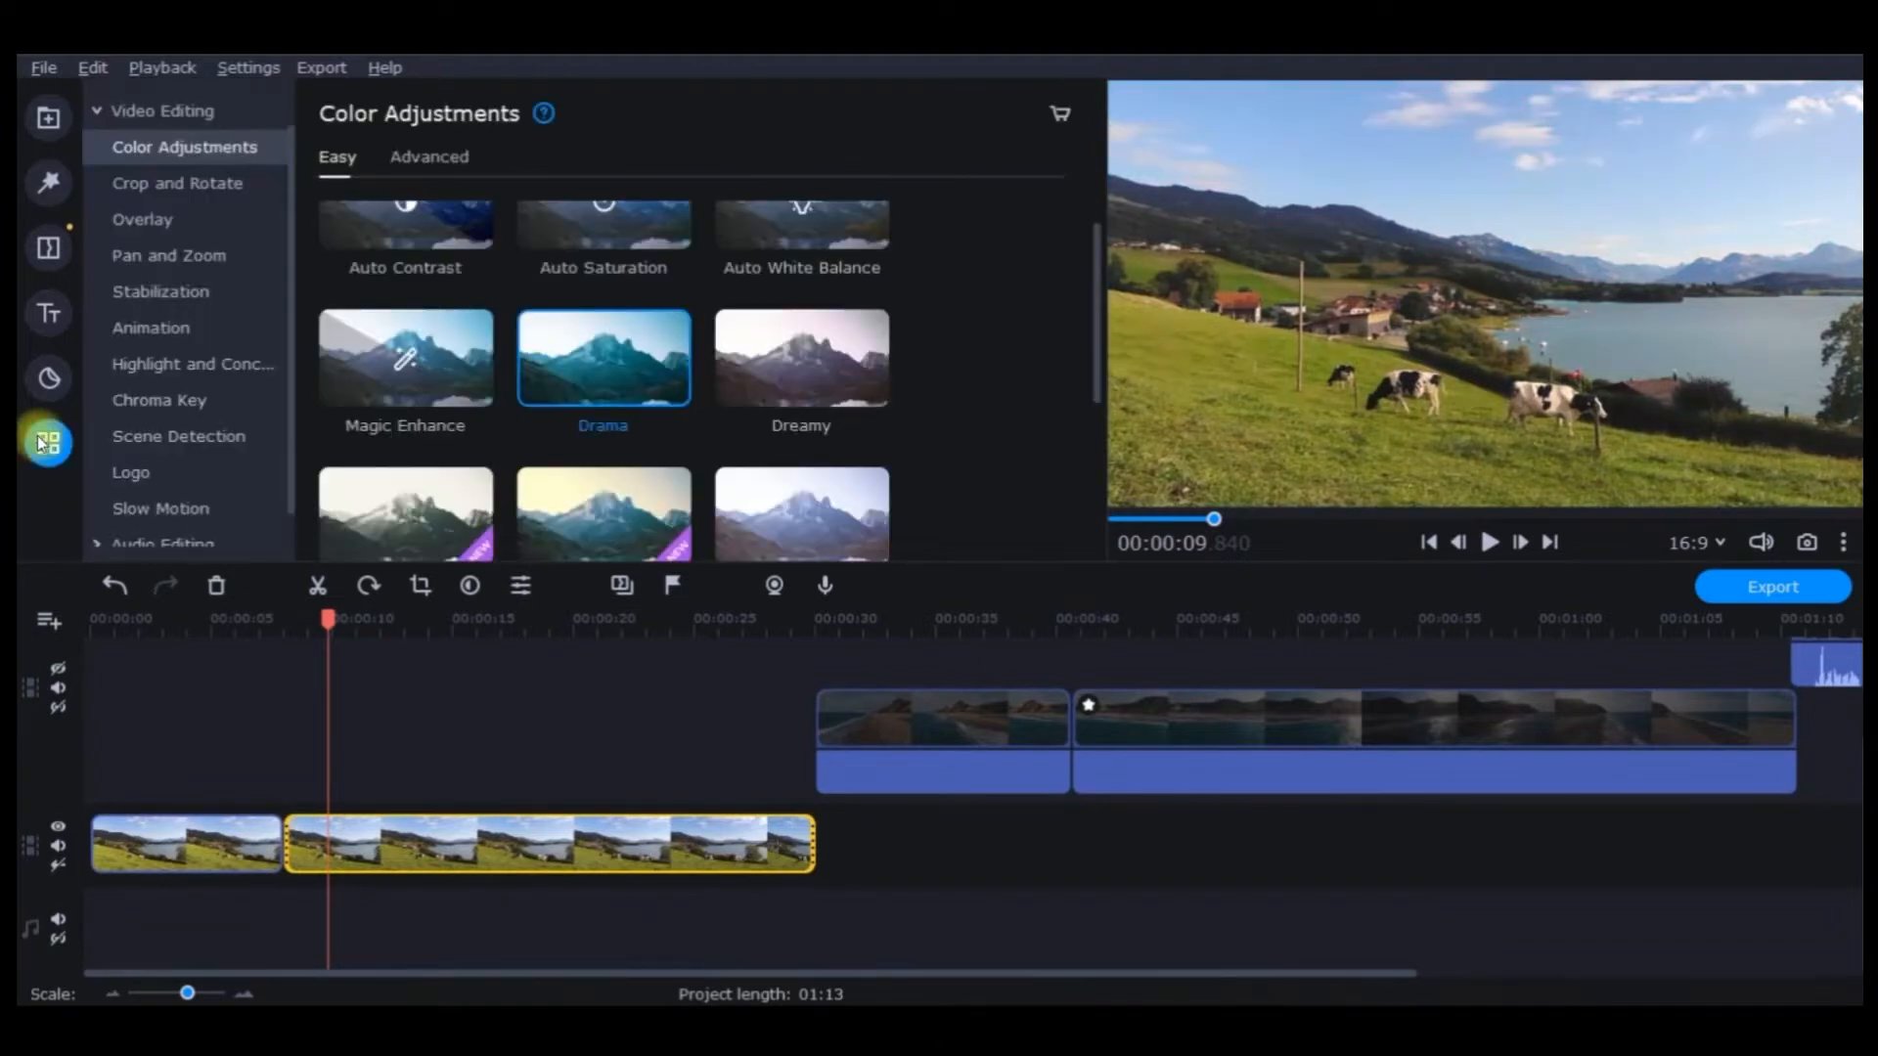
drag(841, 387, 352, 837)
drag(329, 617, 180, 626)
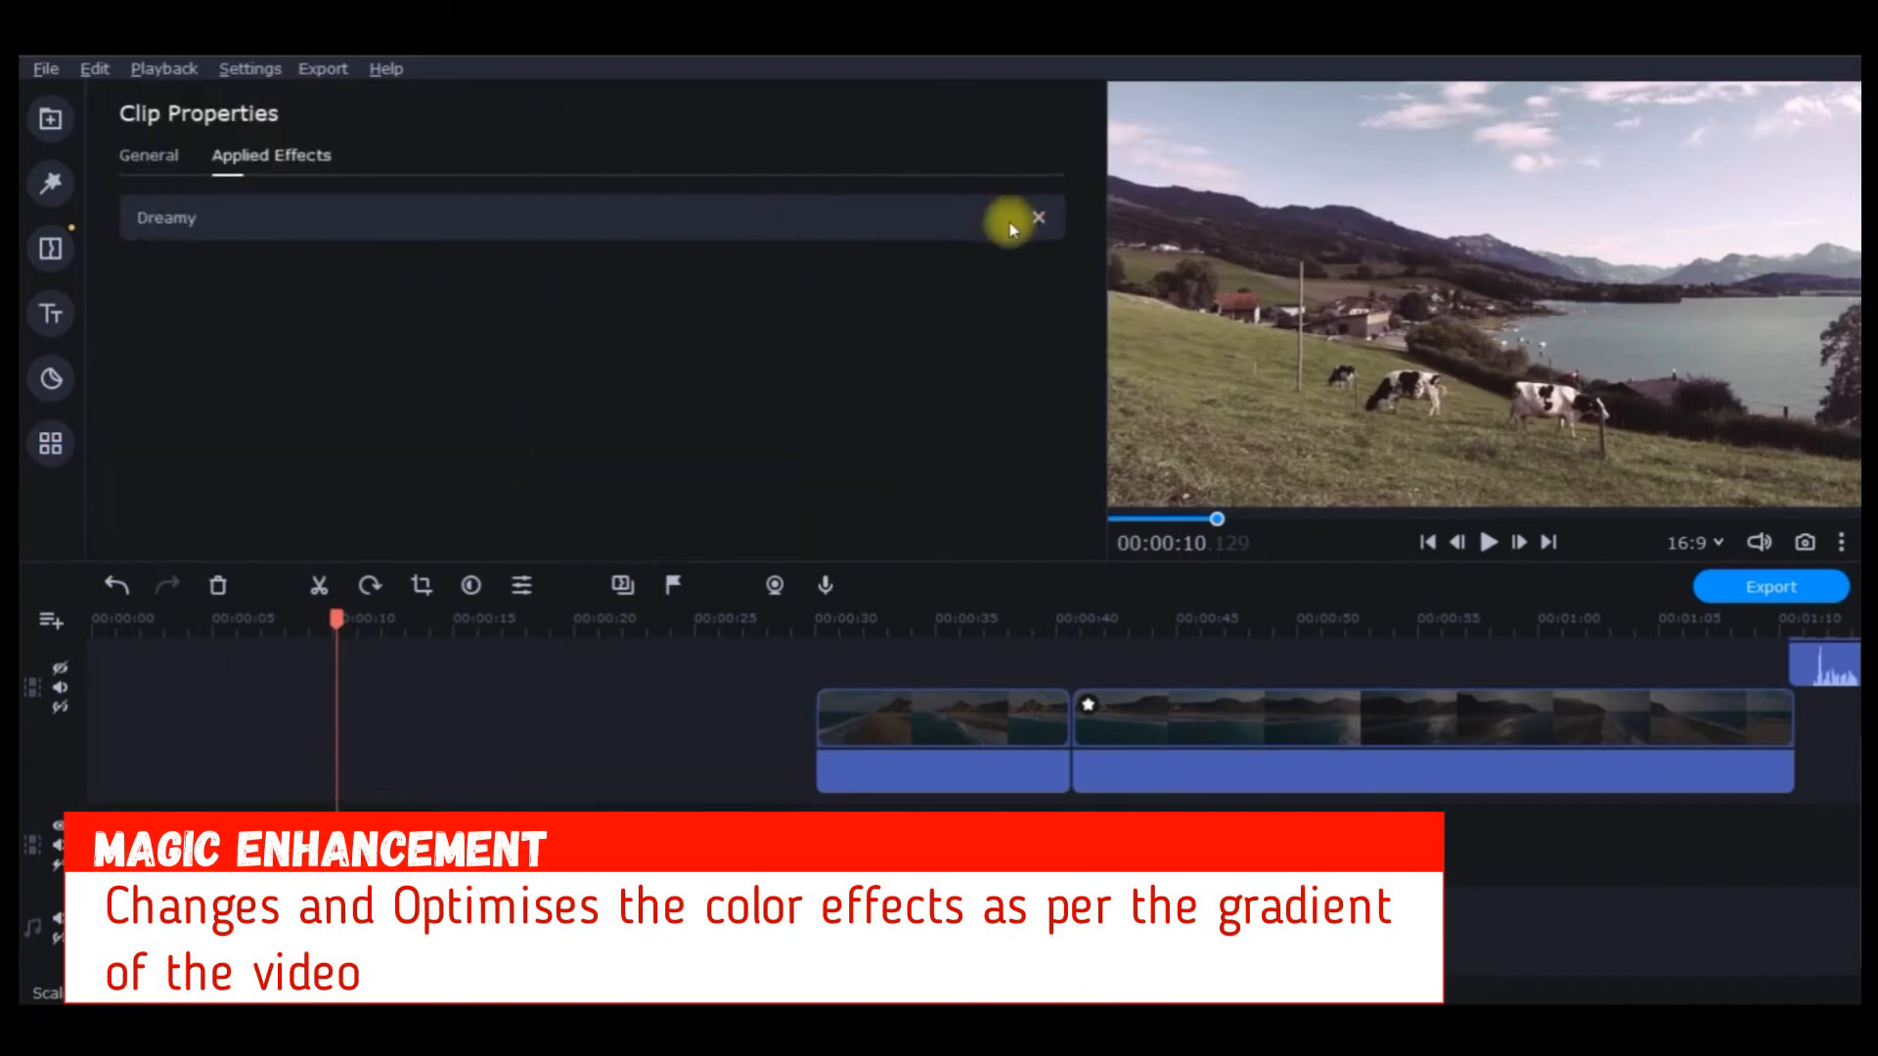
- Replace Dreamy with Magic Enhance on the second part of the lake clip and play from 00:00:06 across the cut
click(1039, 217)
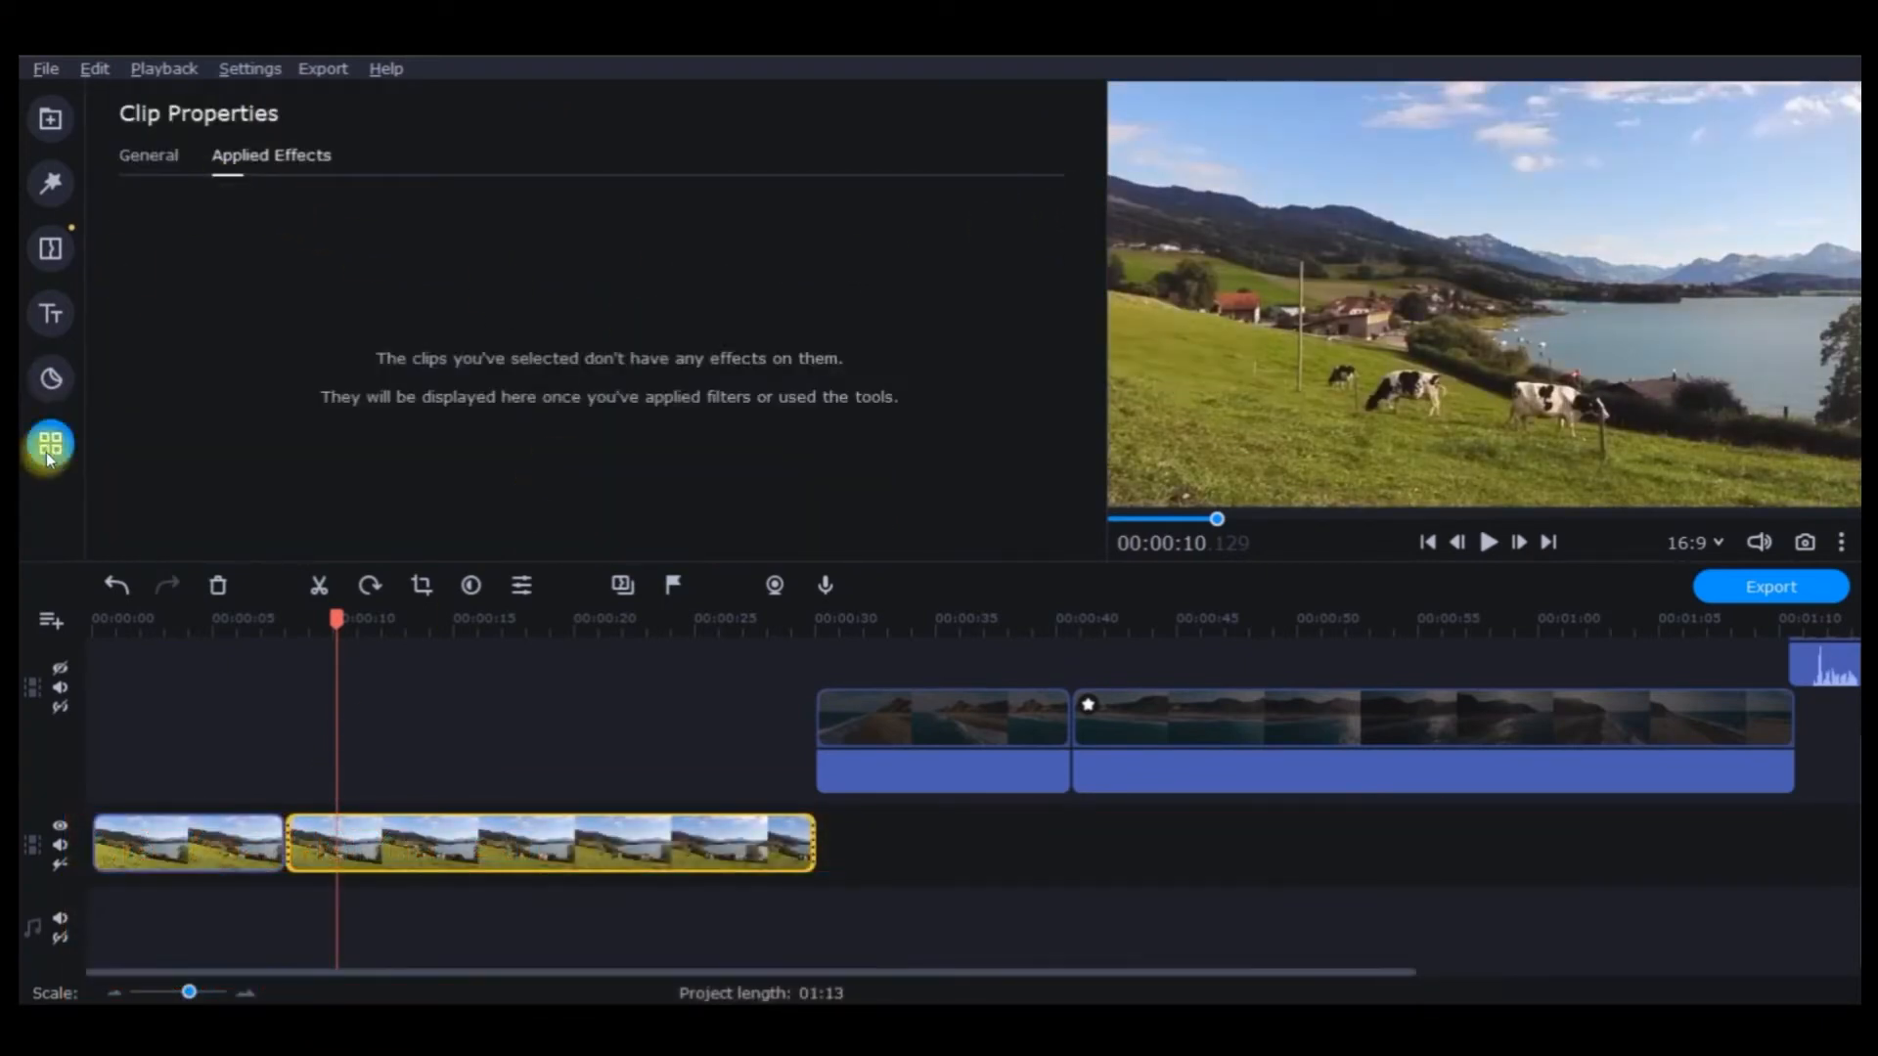
click(48, 448)
drag(430, 371, 314, 824)
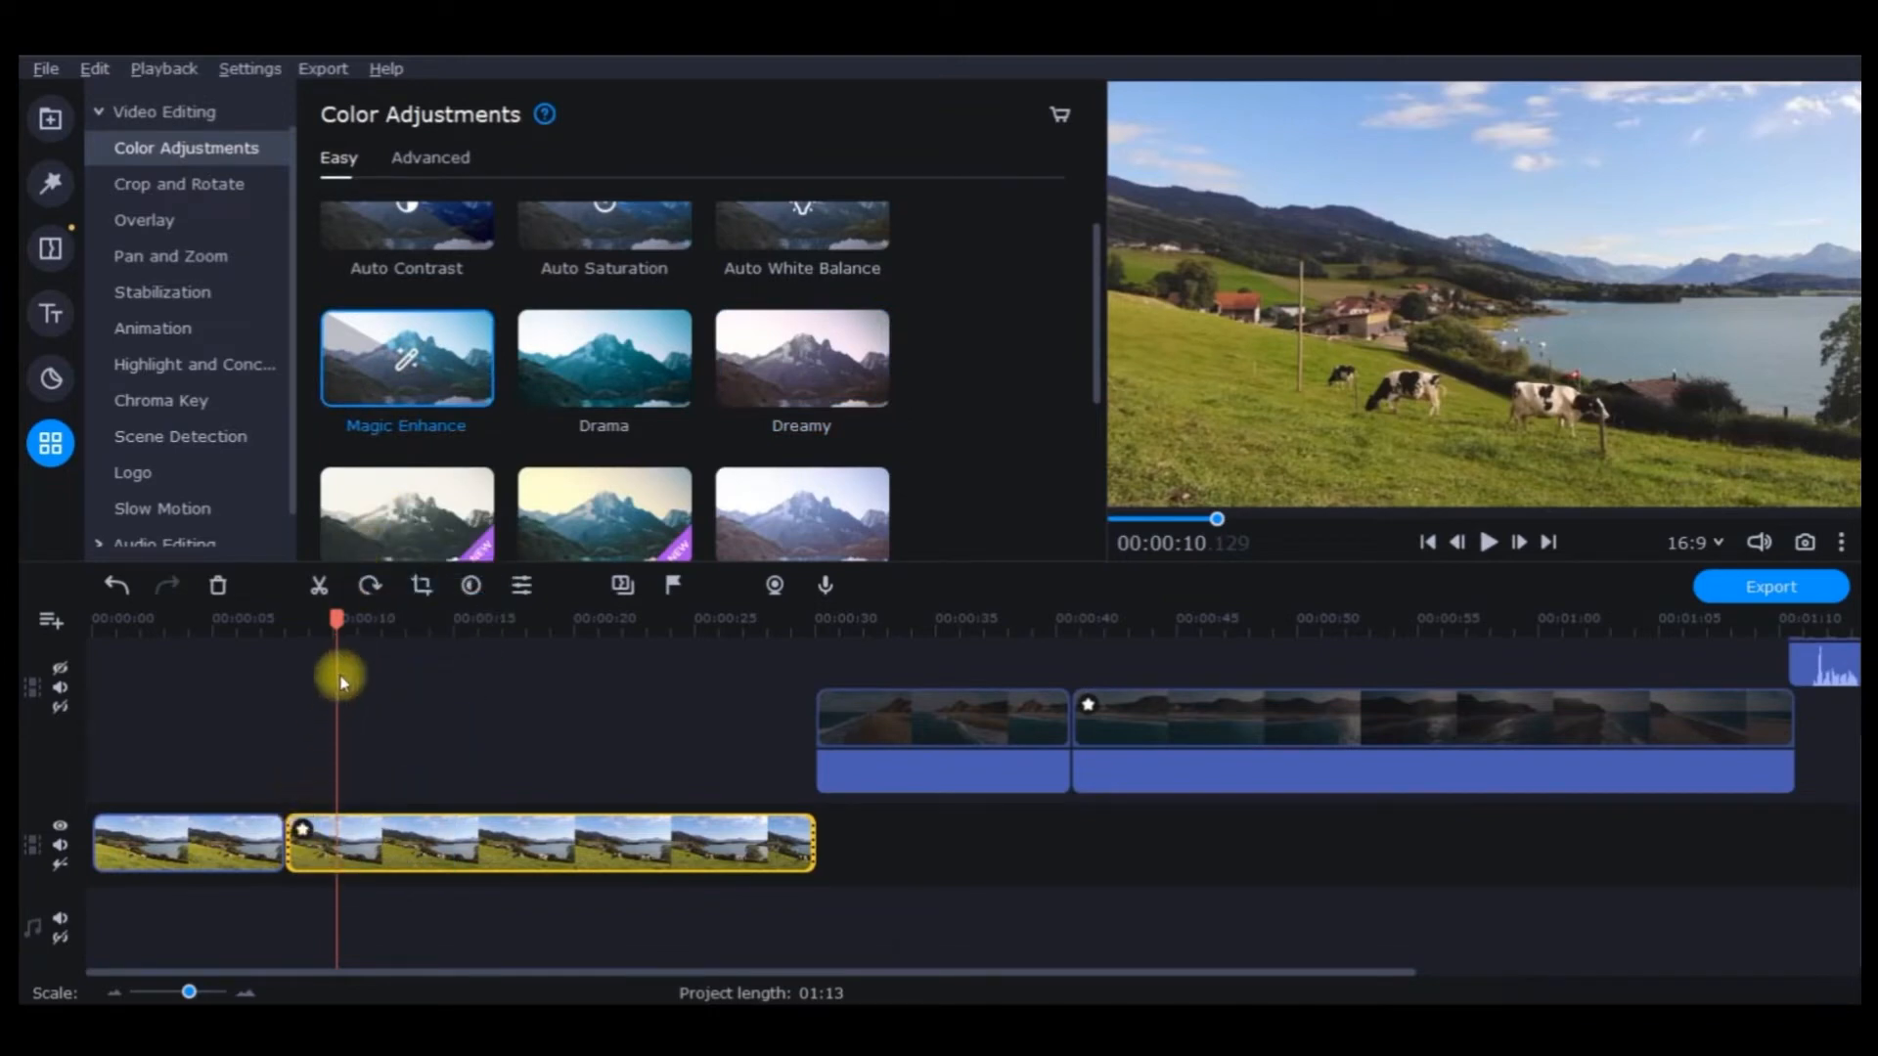
drag(298, 637, 236, 641)
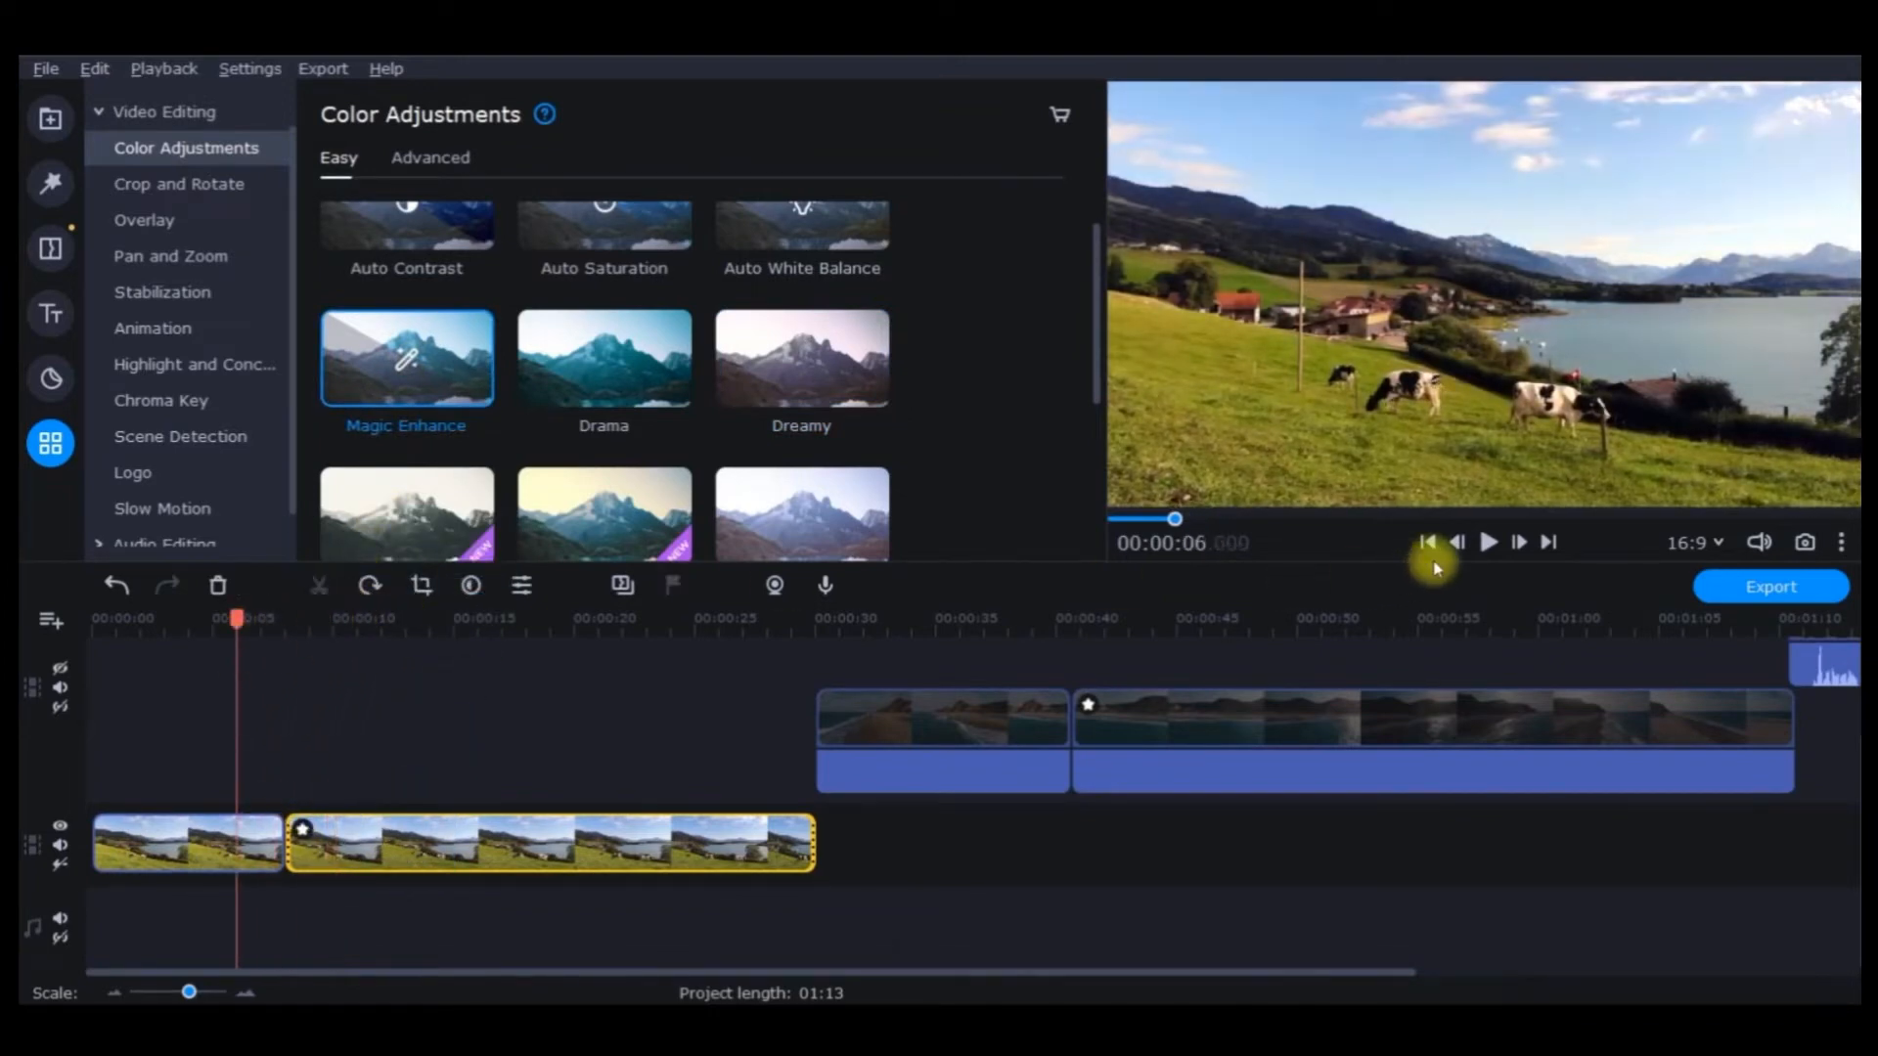
click(1482, 542)
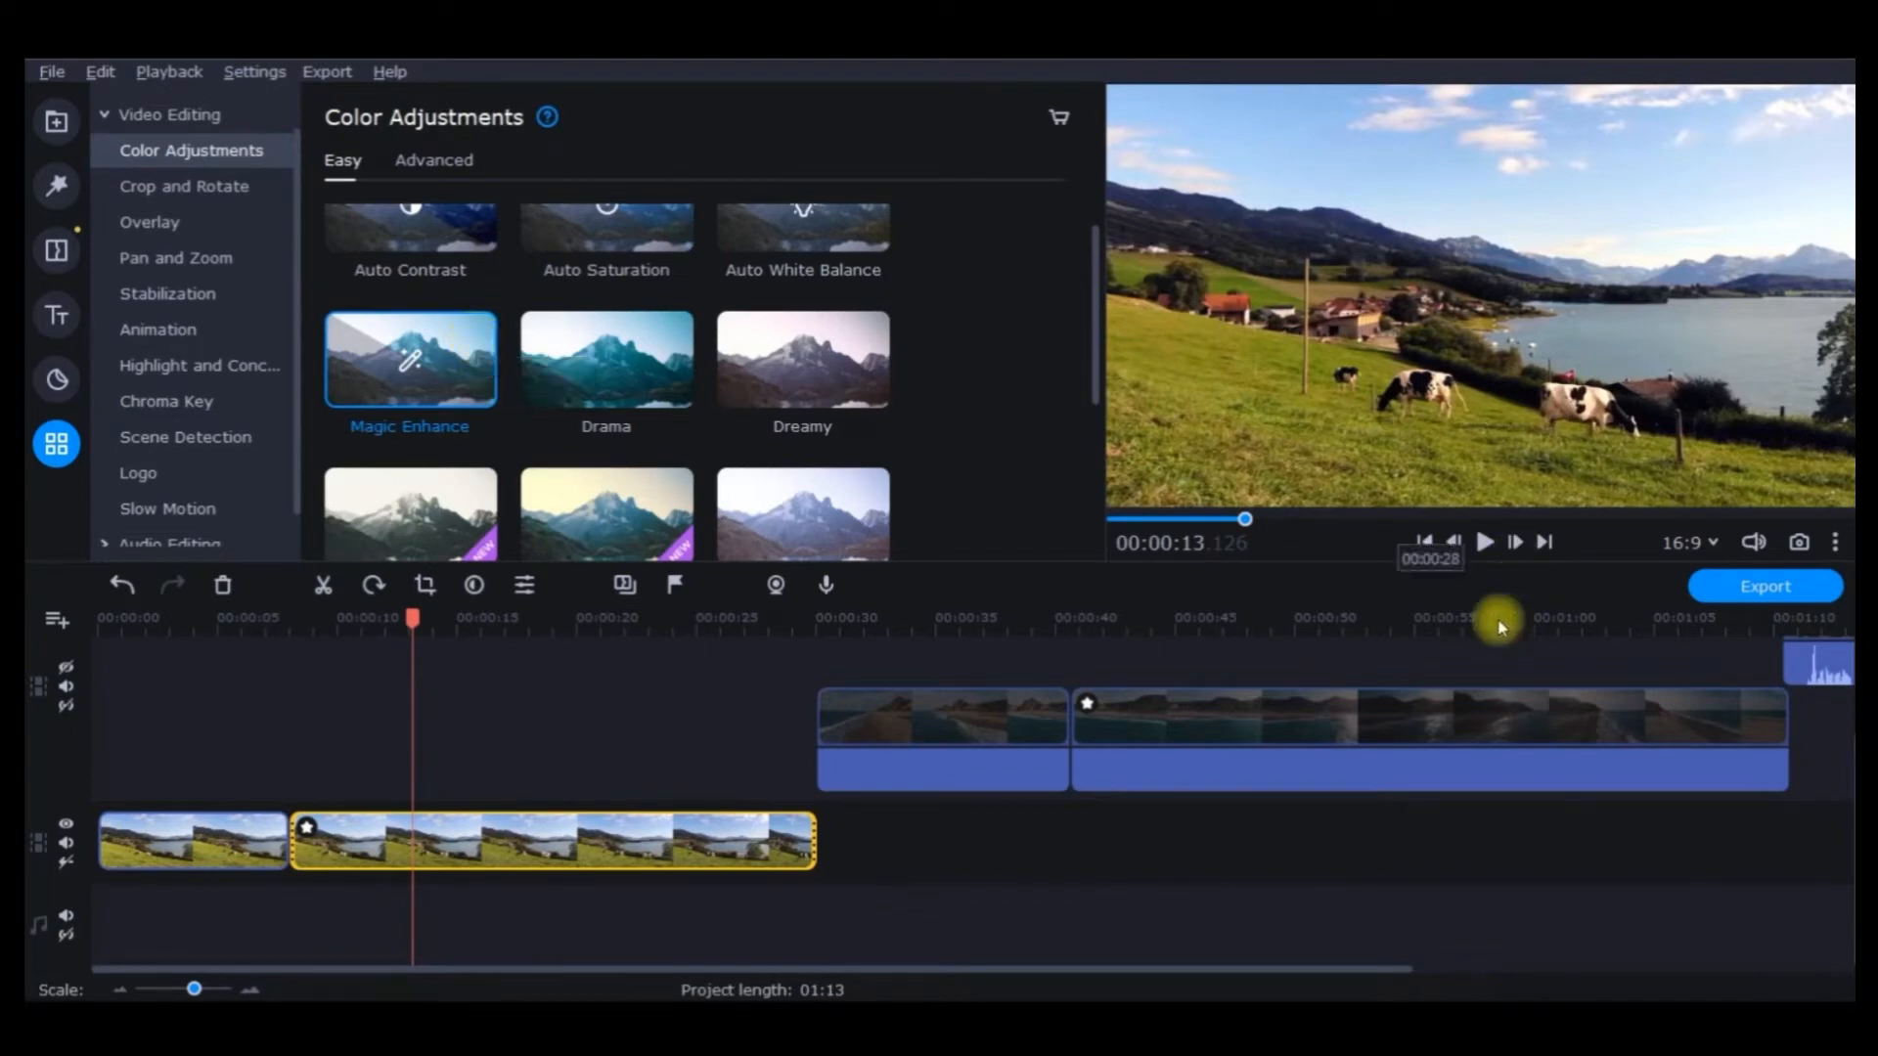
- Make the beach track visible again and replace Auto White Balance with Magic Enhance on the beach clip's second part, ready to preview before the cut
click(66, 668)
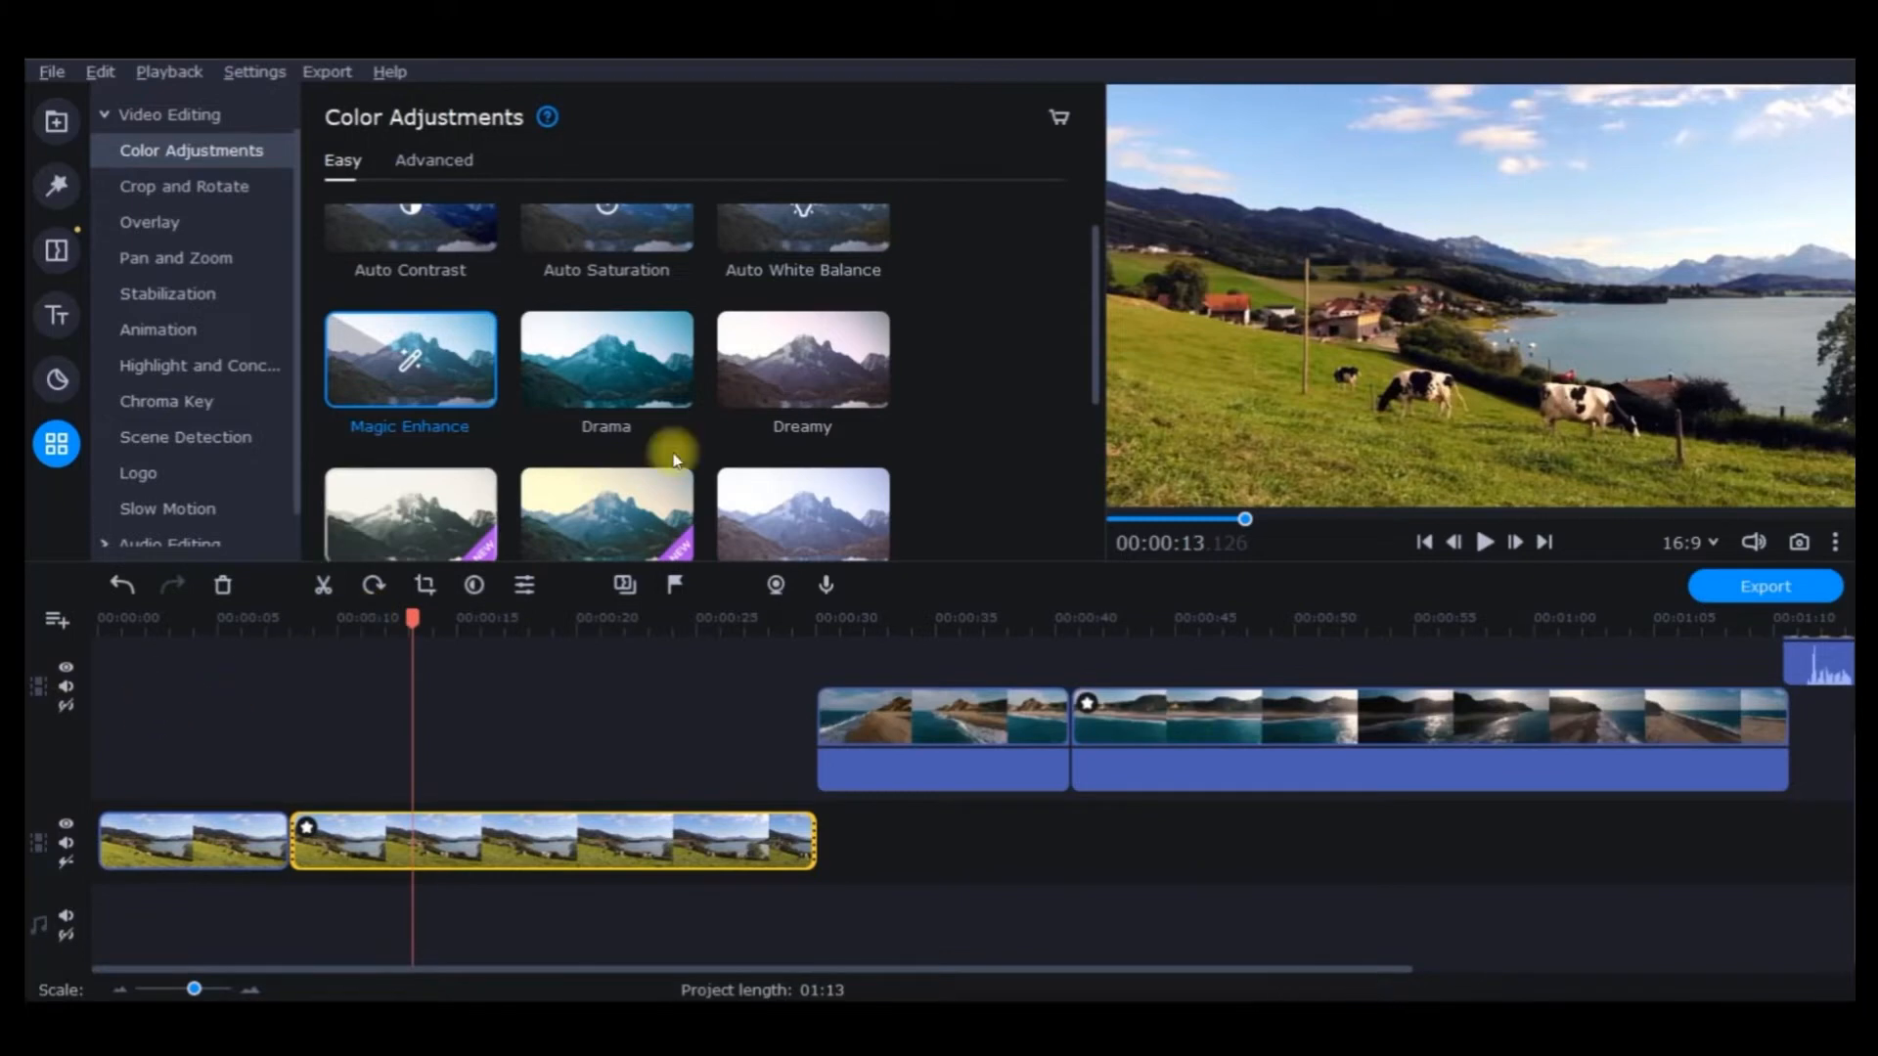
drag(474, 362, 894, 631)
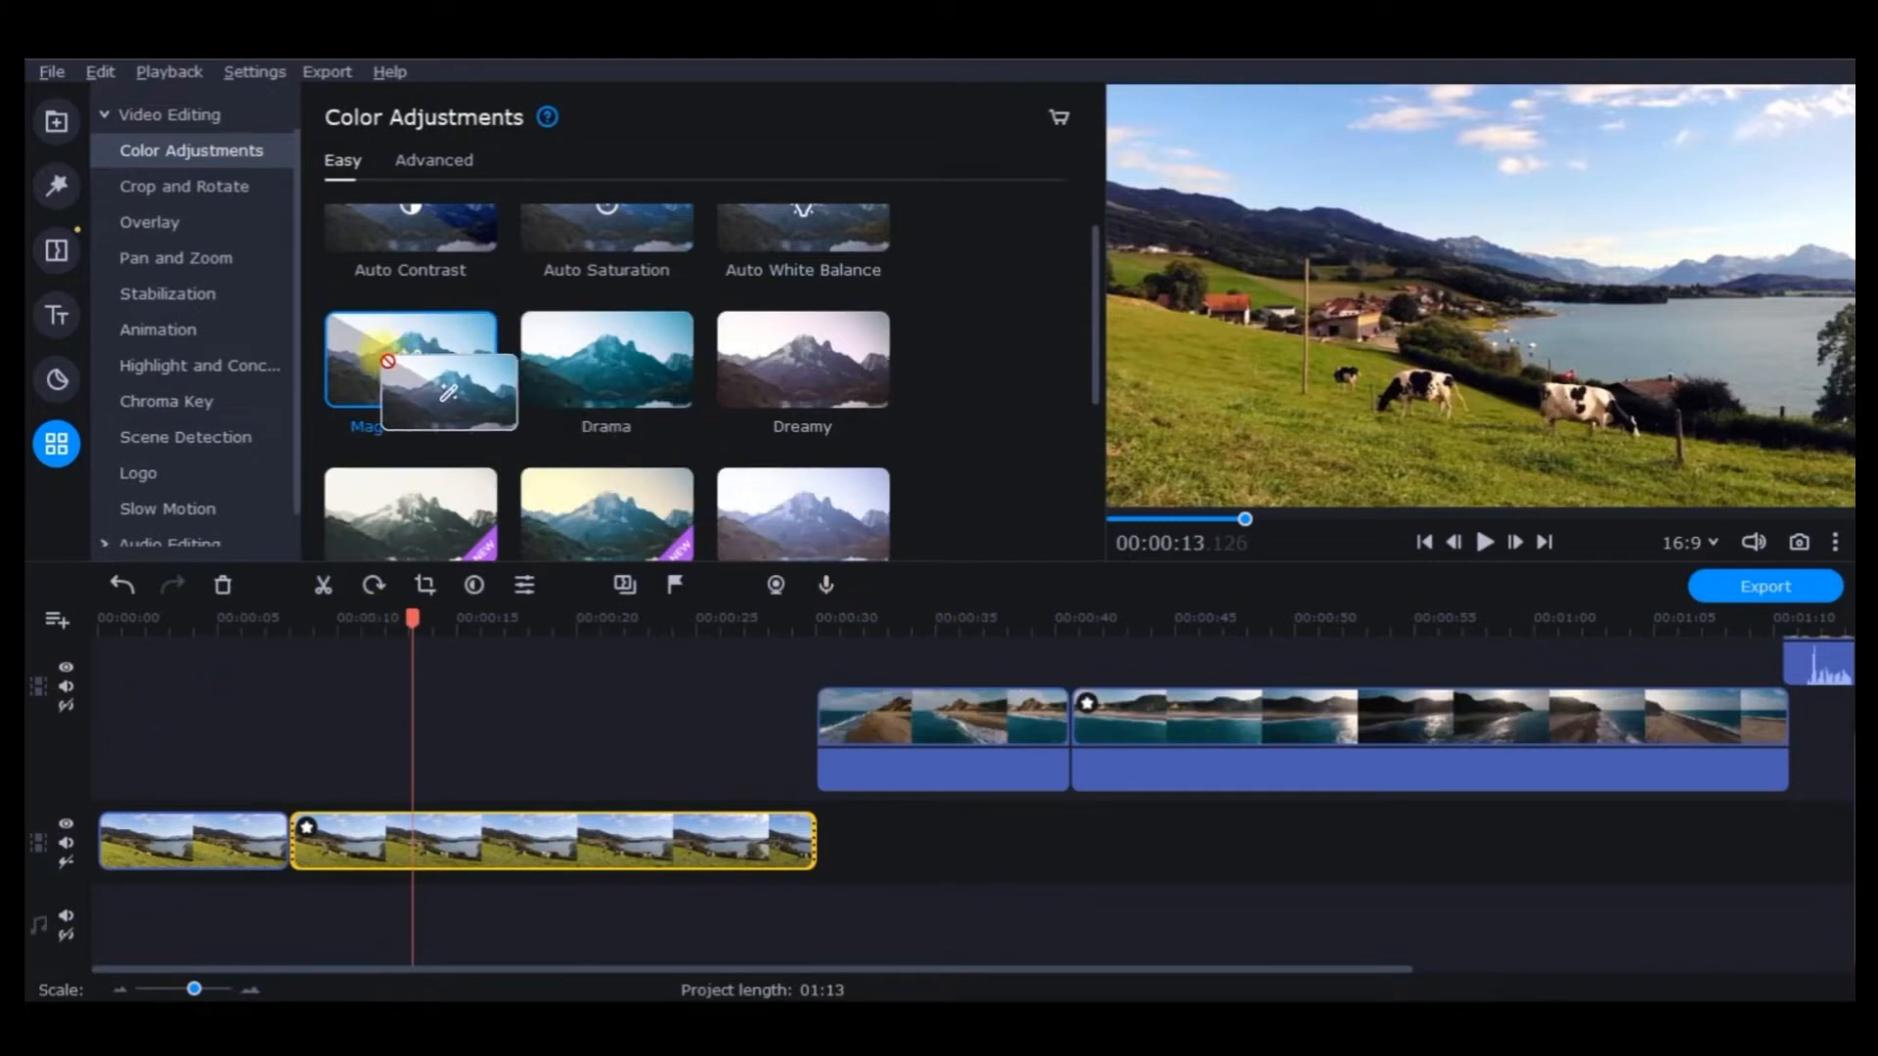
click(1089, 706)
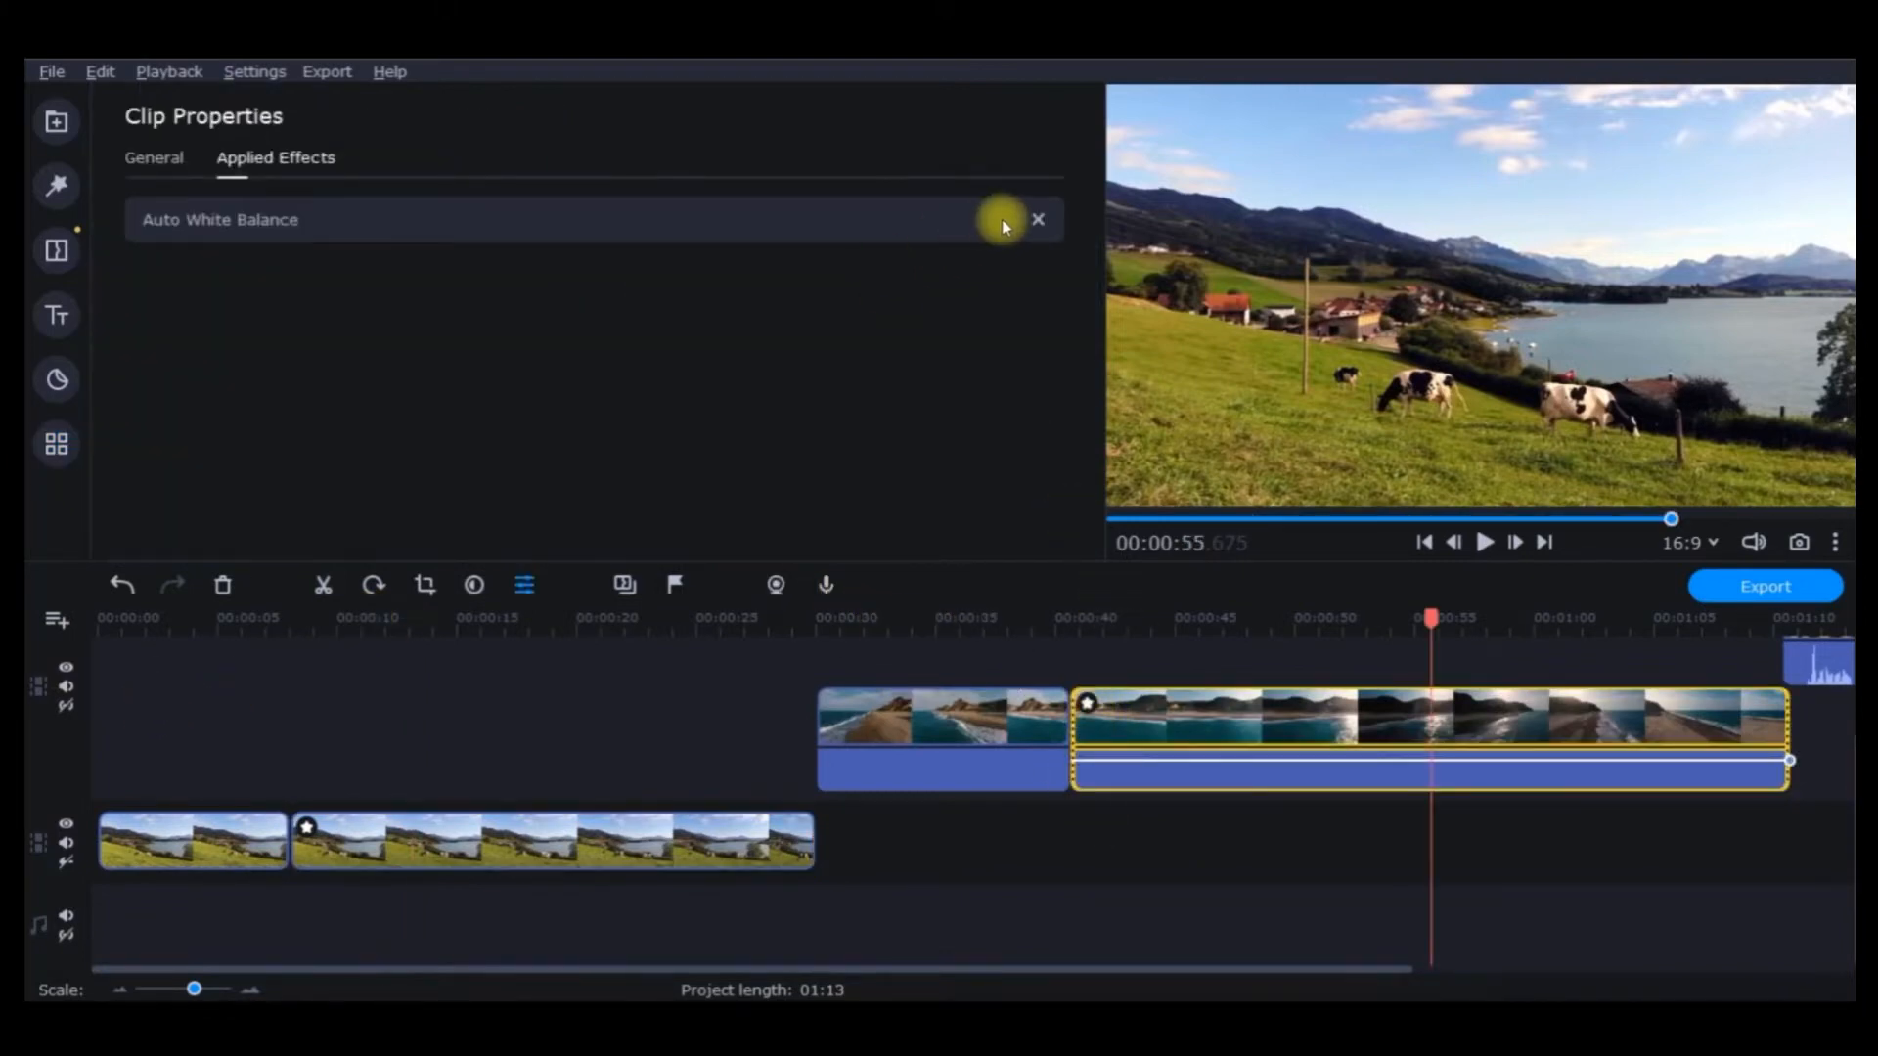
click(1038, 219)
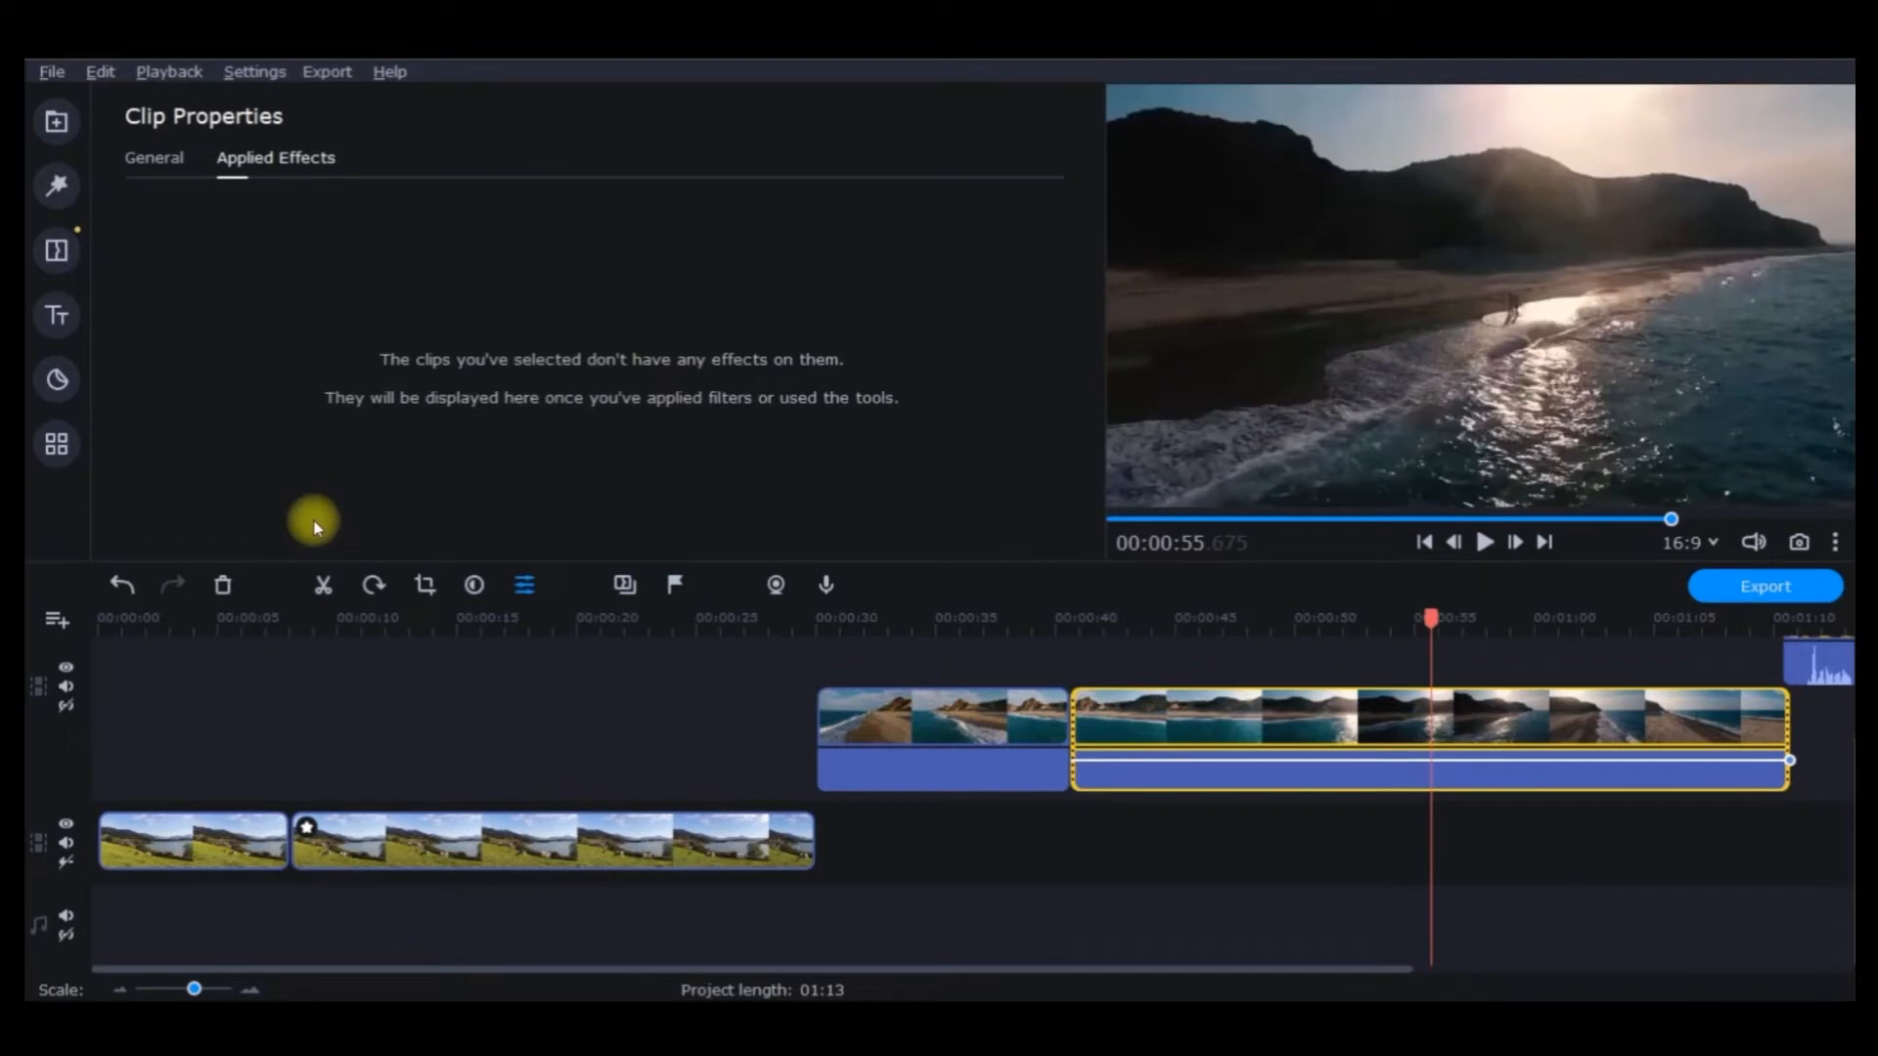
click(57, 443)
drag(419, 395, 1101, 712)
drag(1415, 632, 962, 630)
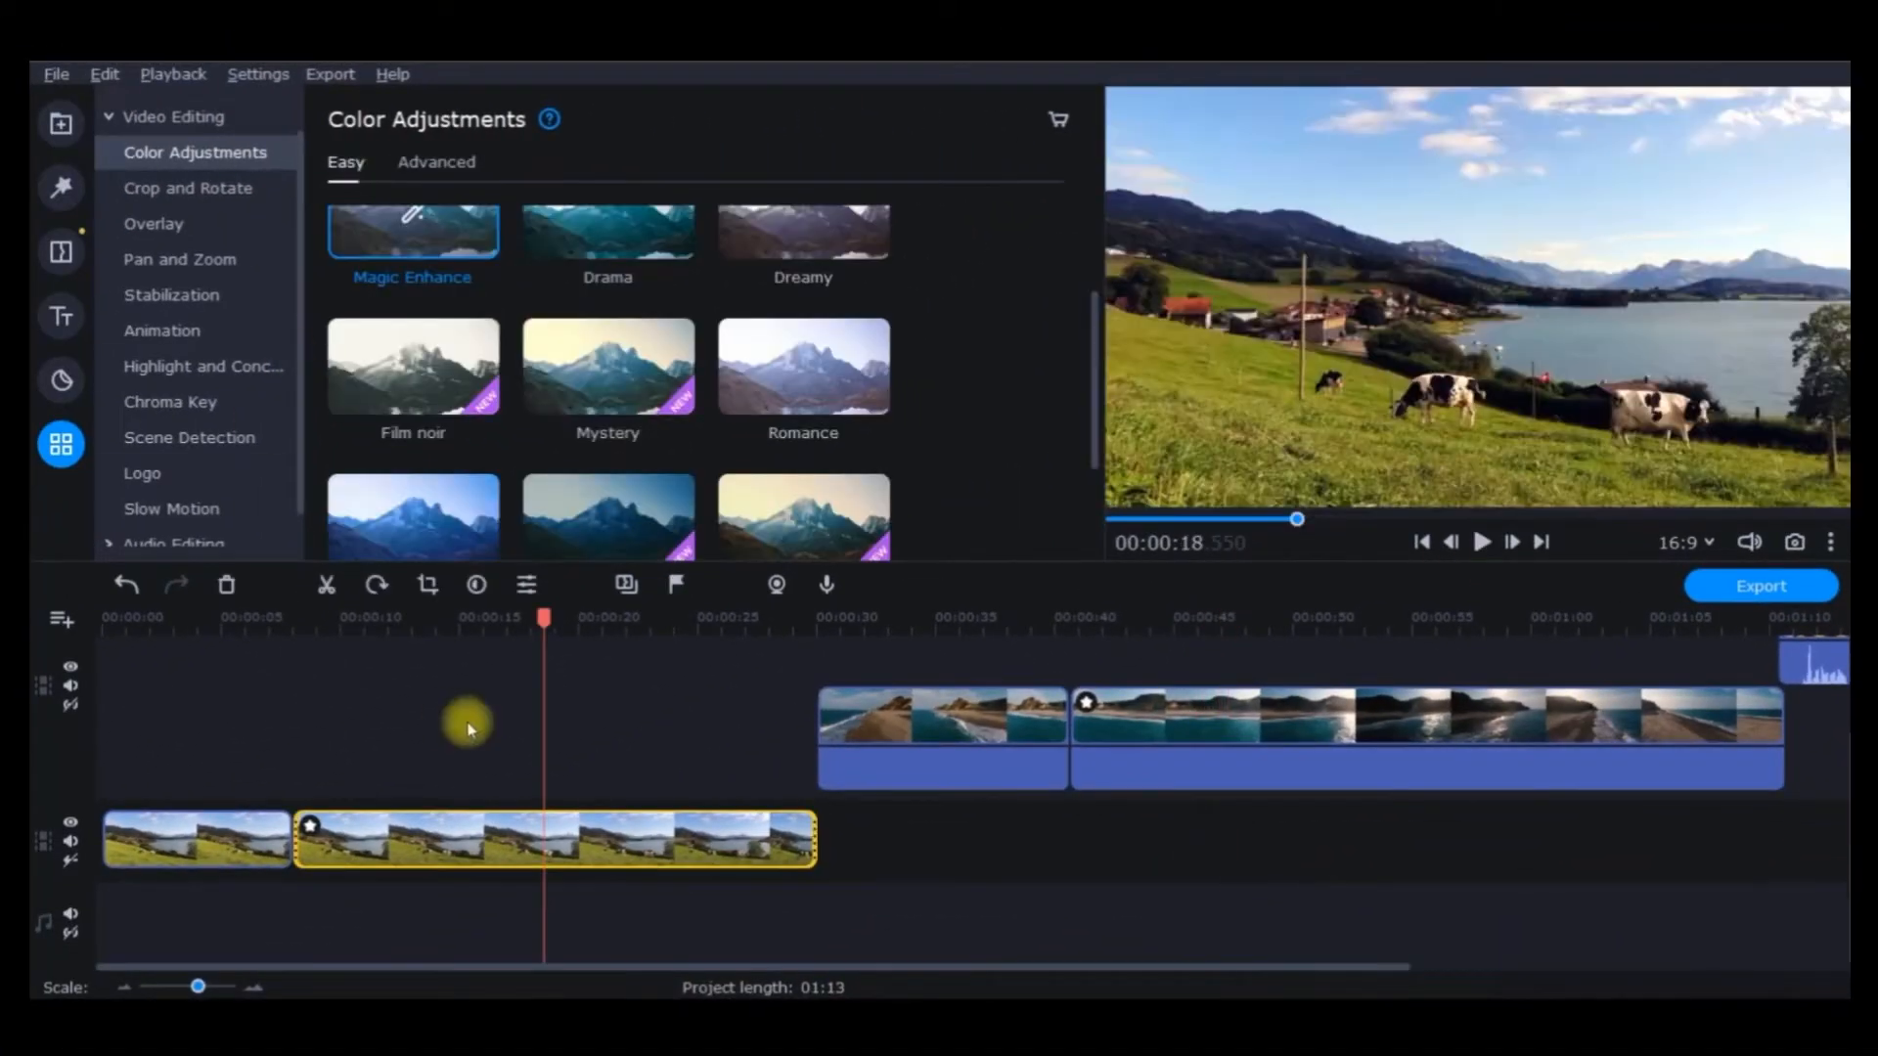
- Replace Magic Enhance with the Vintage preset on the second part of the beach clip and preview across the cut
scroll(761, 416, down, 1)
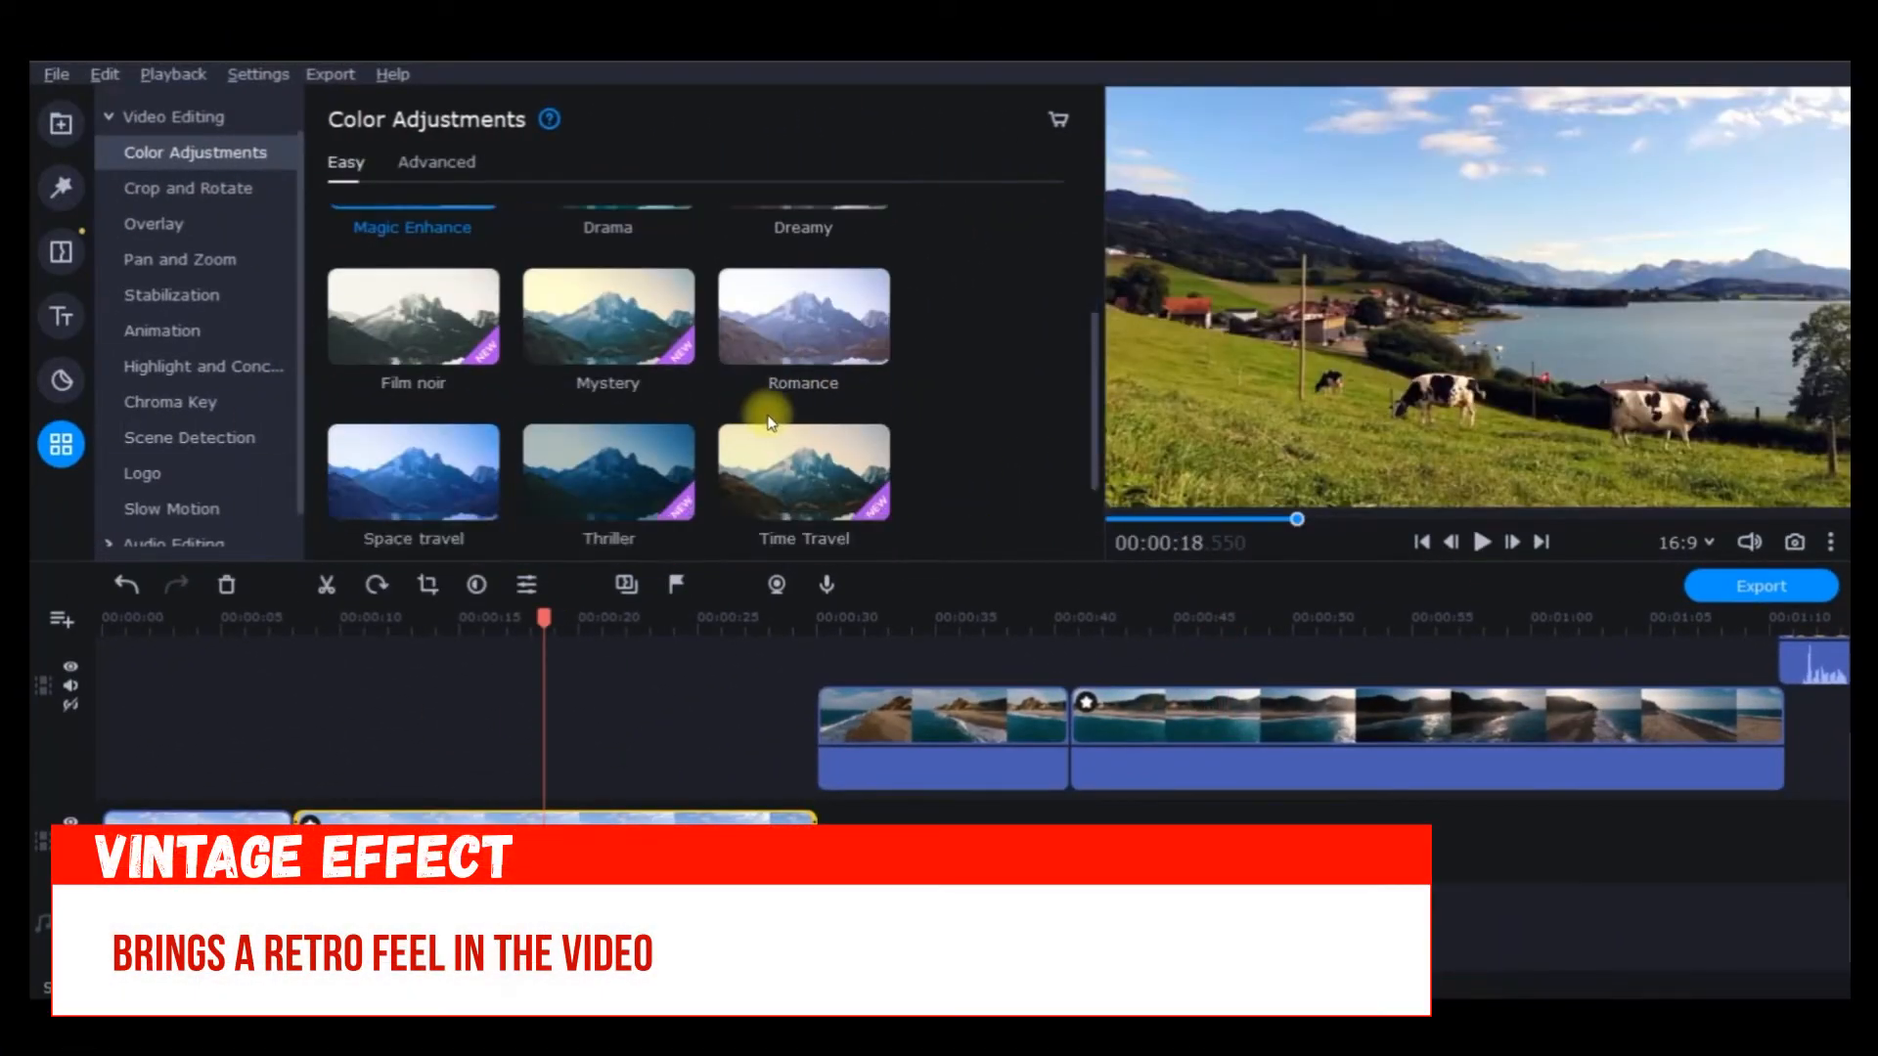
scroll(809, 401, down, 2)
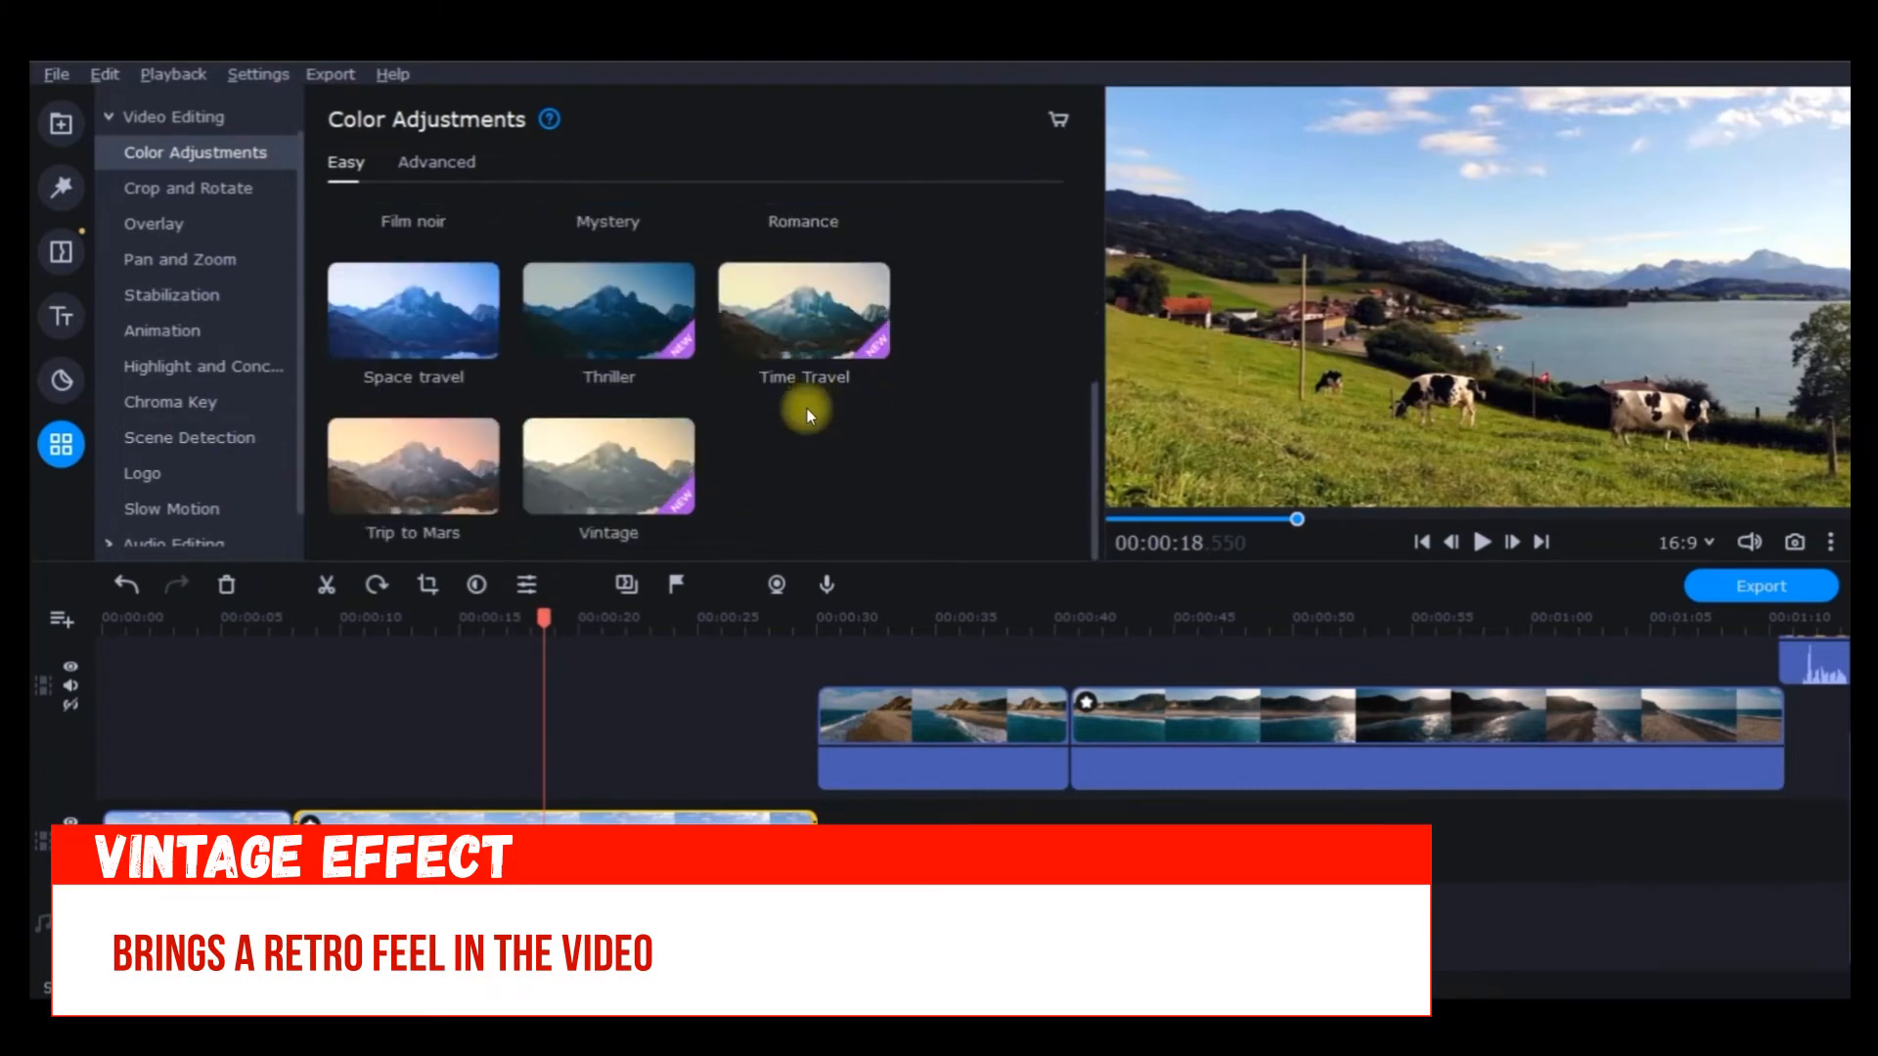
click(593, 486)
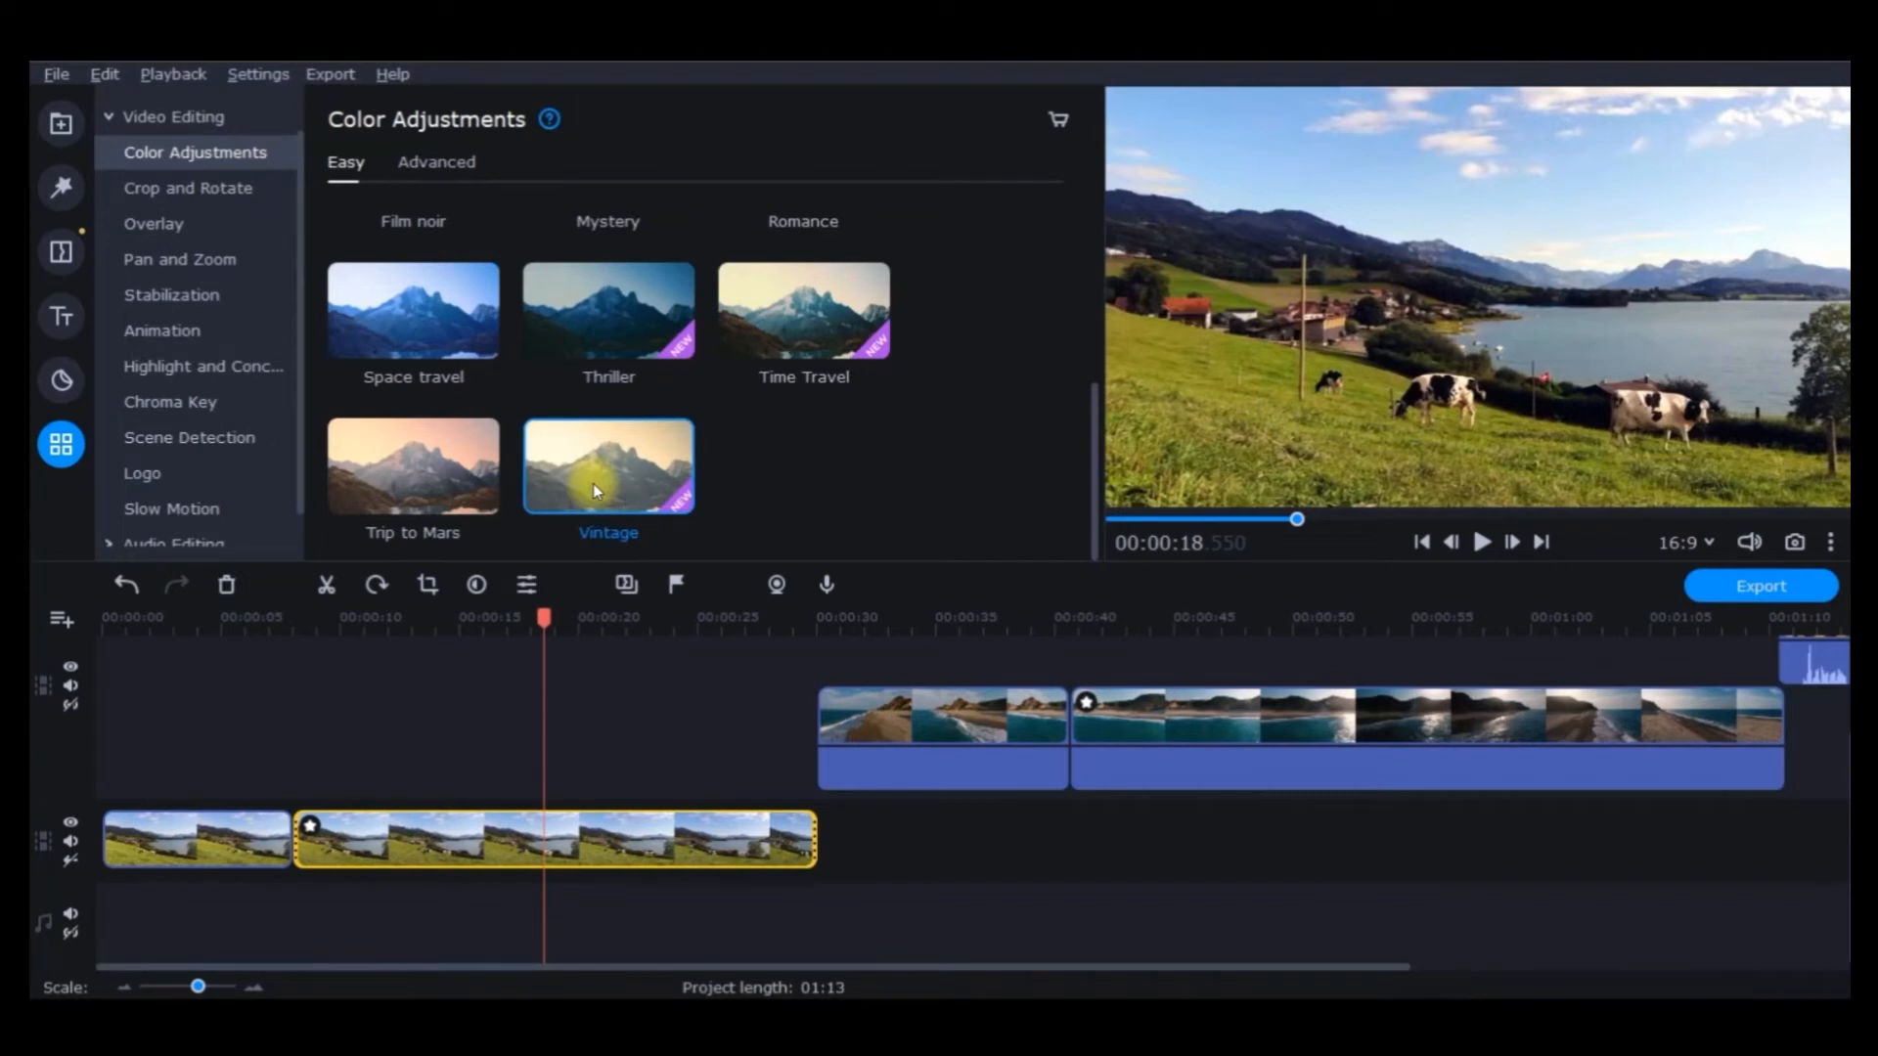
drag(592, 483, 599, 473)
drag(1139, 968, 1295, 964)
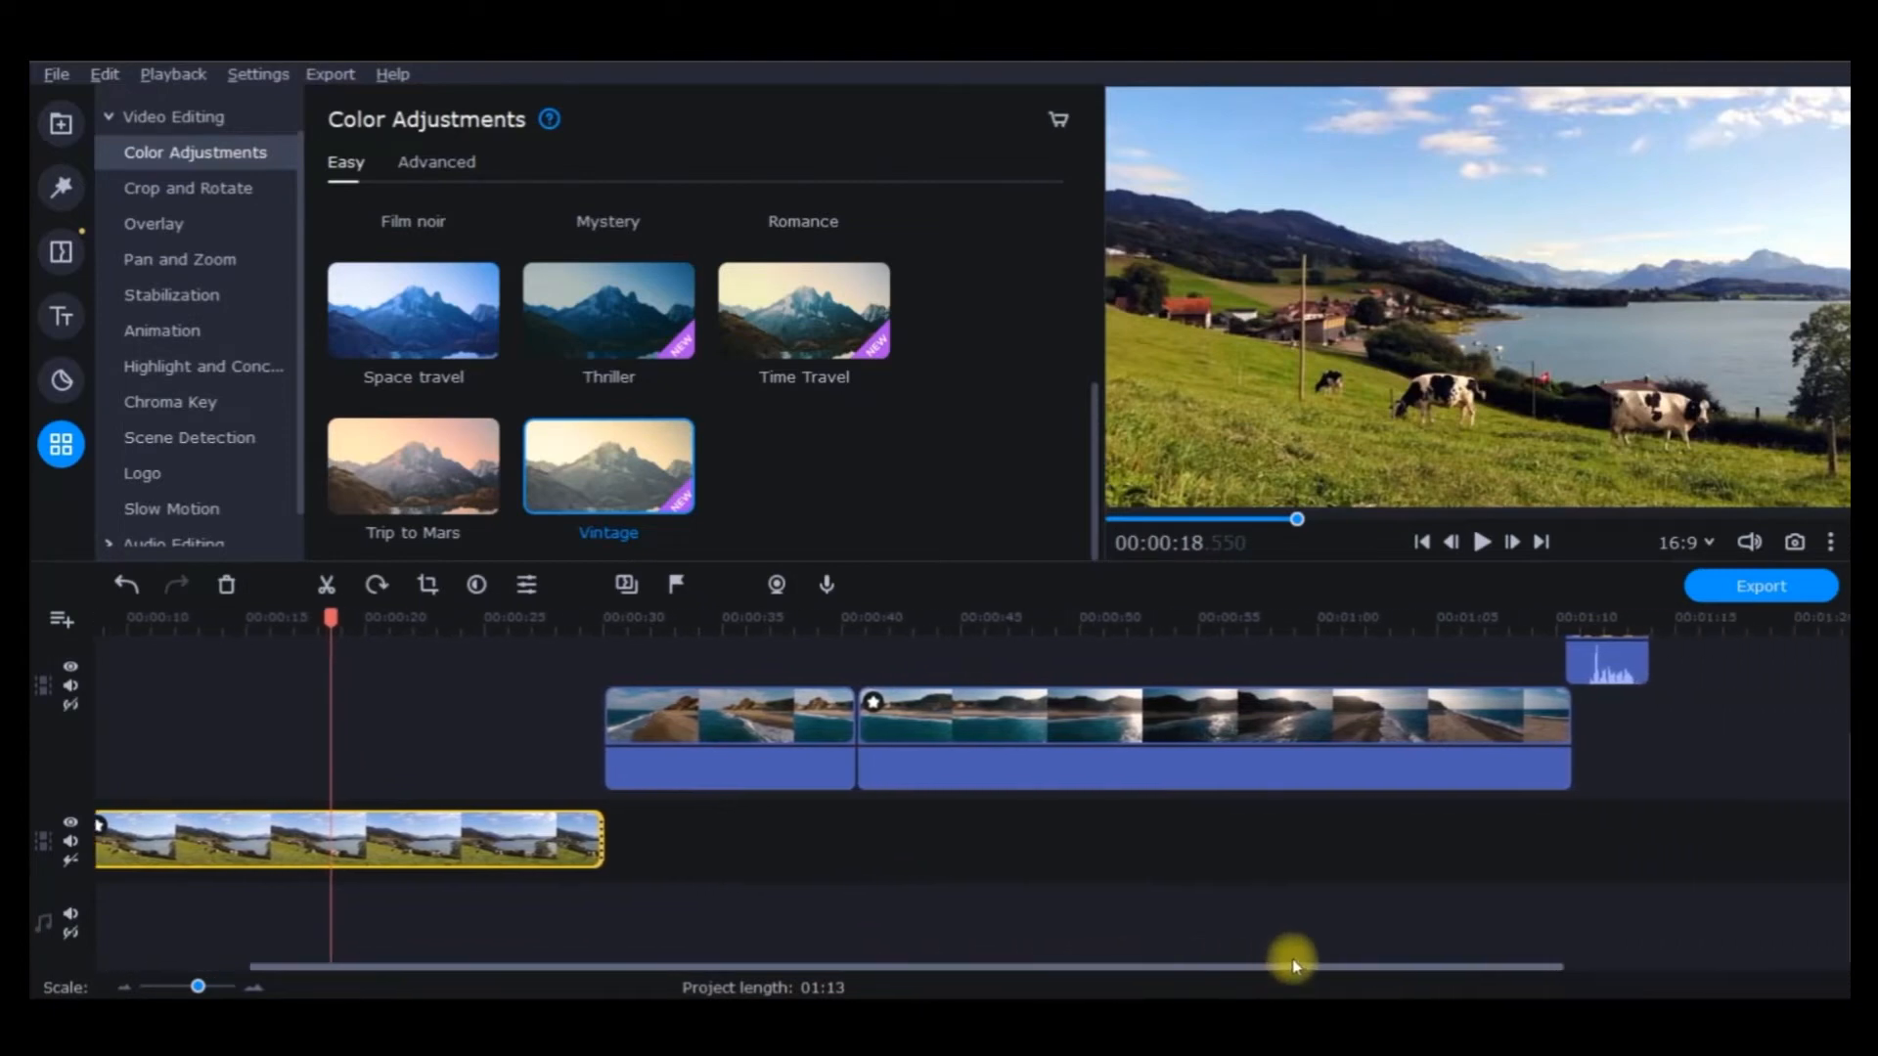
click(876, 705)
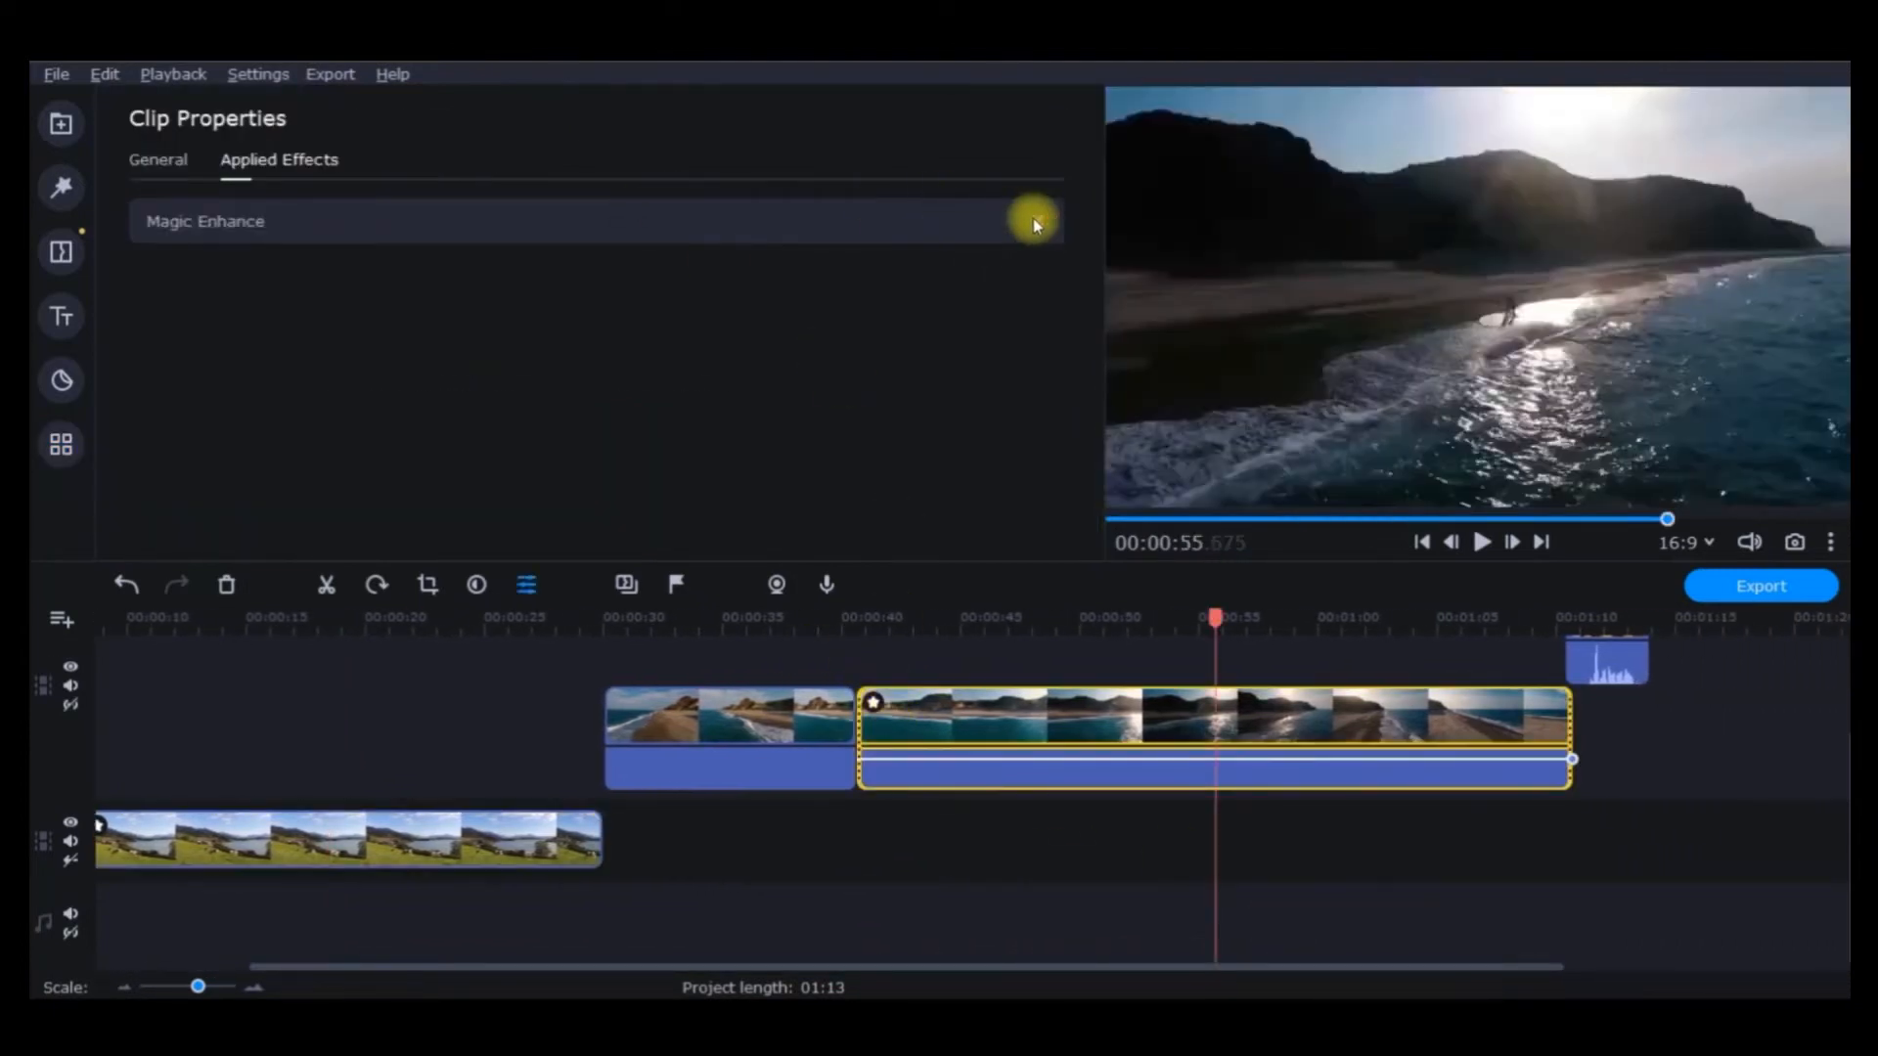
click(1034, 223)
click(61, 445)
drag(713, 431, 877, 686)
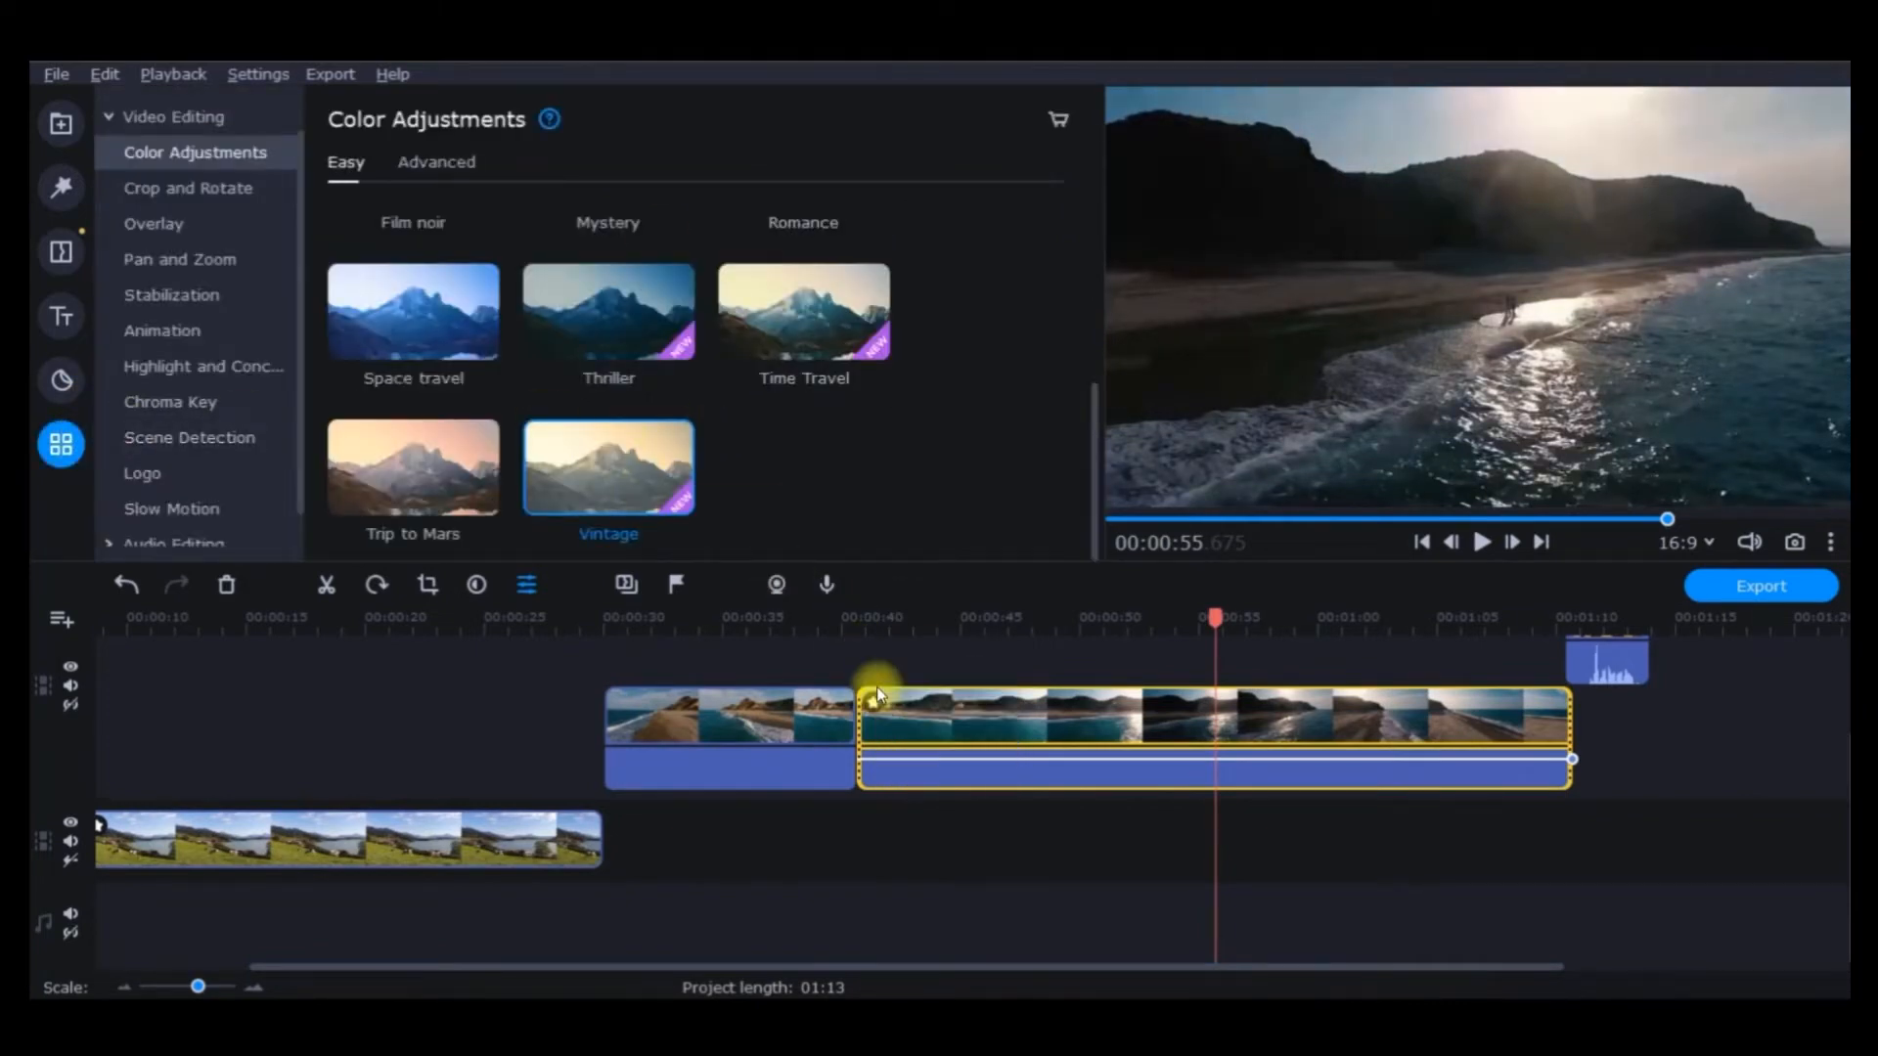
drag(1218, 618, 808, 618)
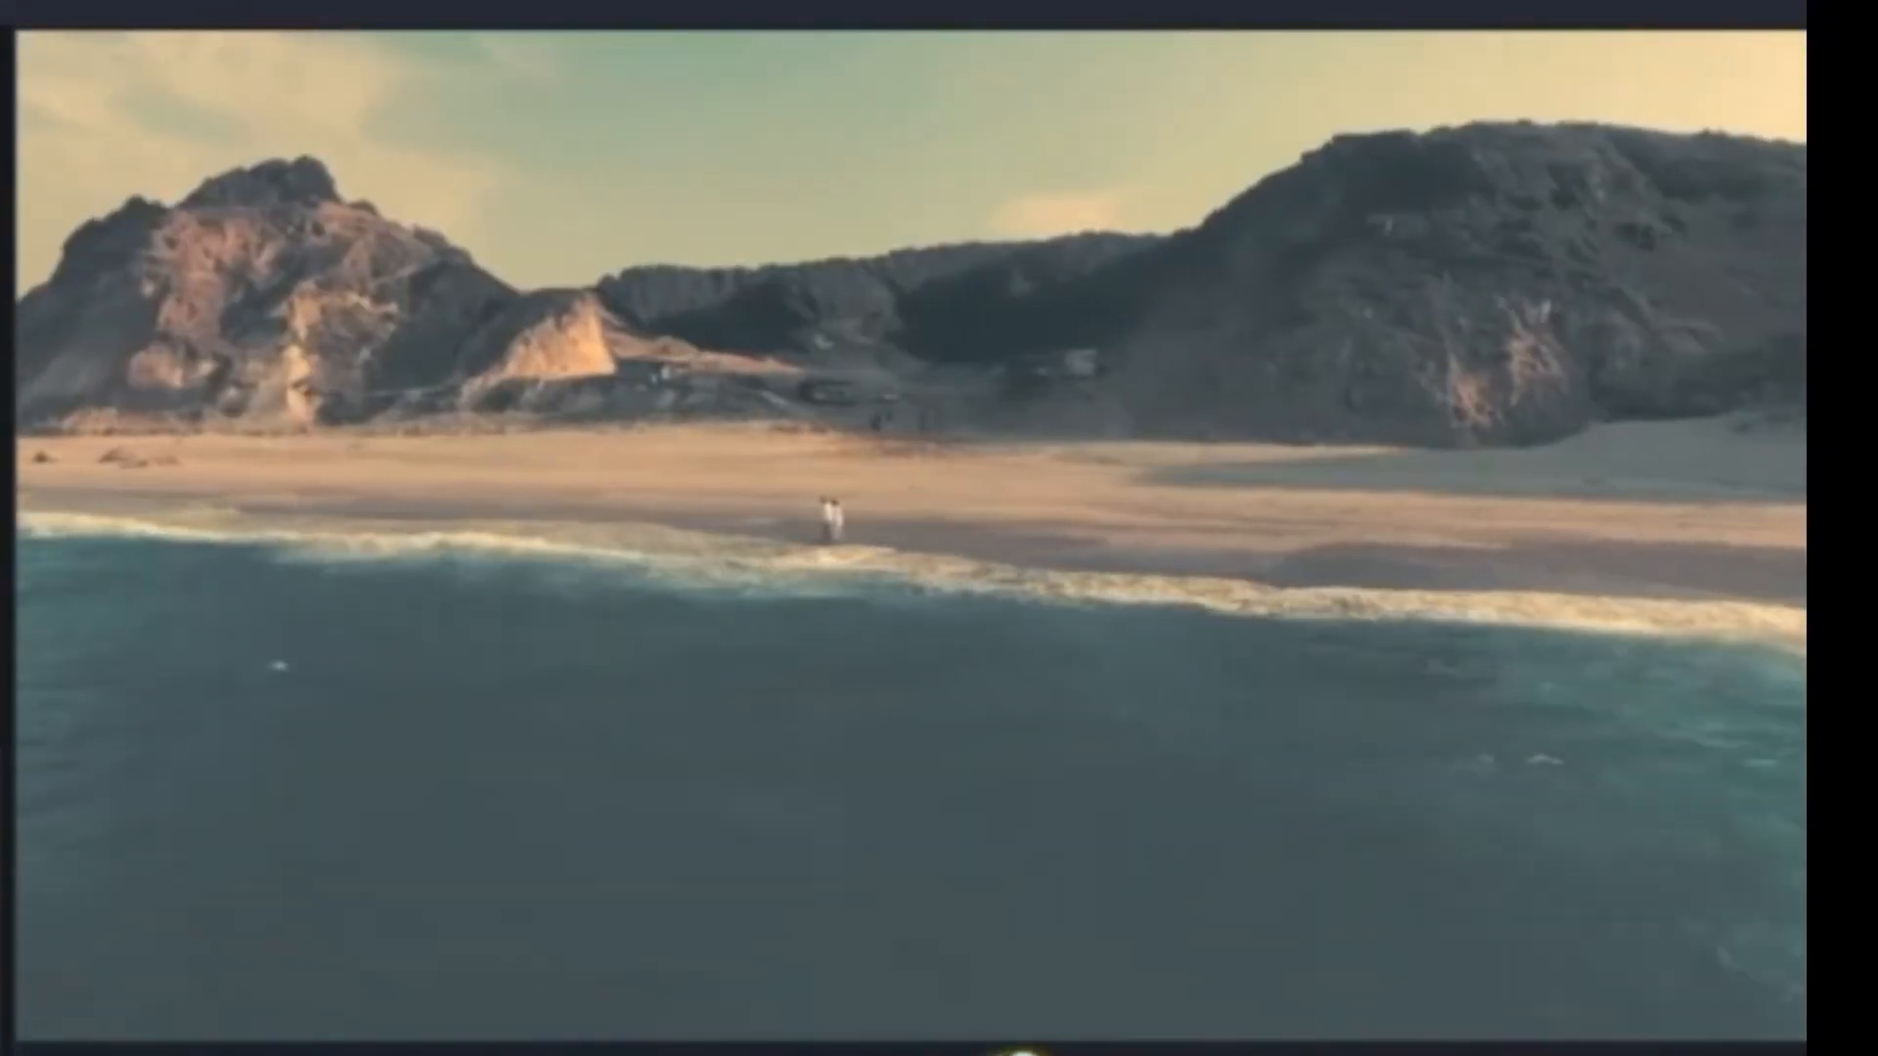
click(1082, 956)
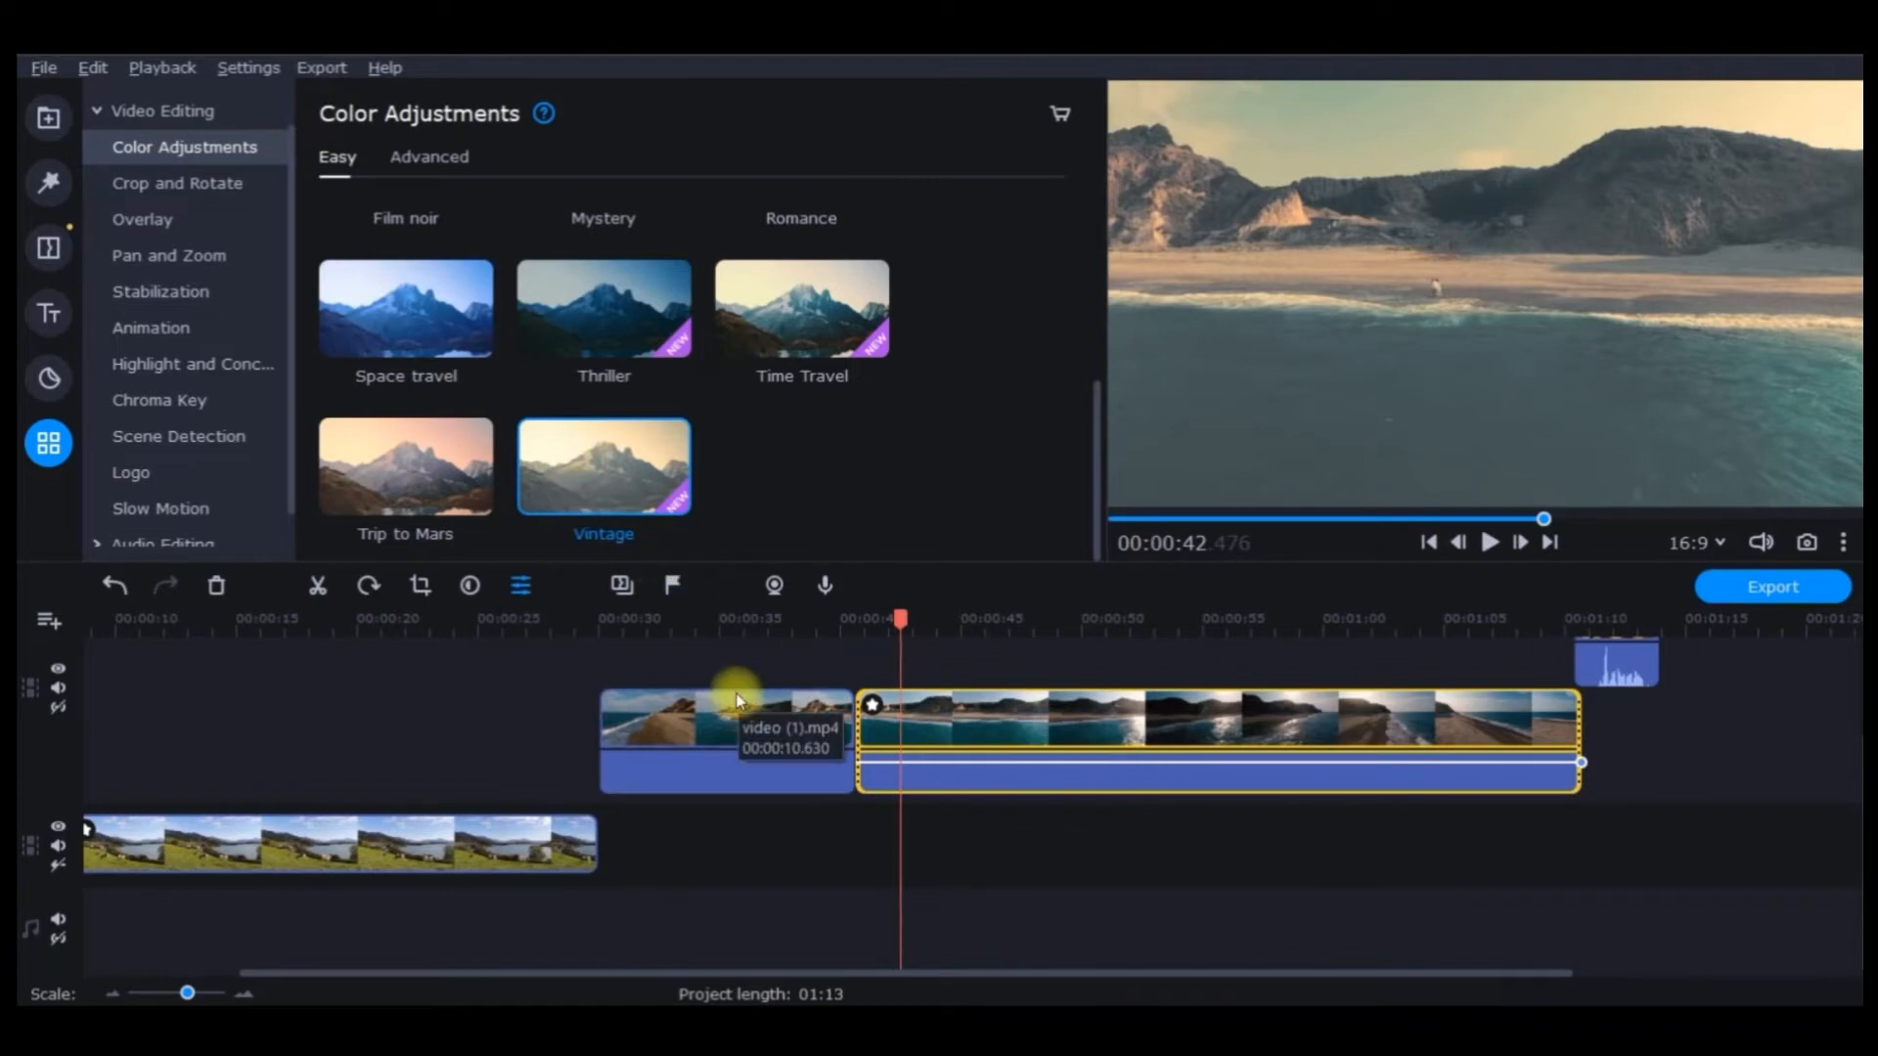
- Remove Vintage from the second part of the beach clip, and look over the advanced color adjustments and the easy presets
click(870, 706)
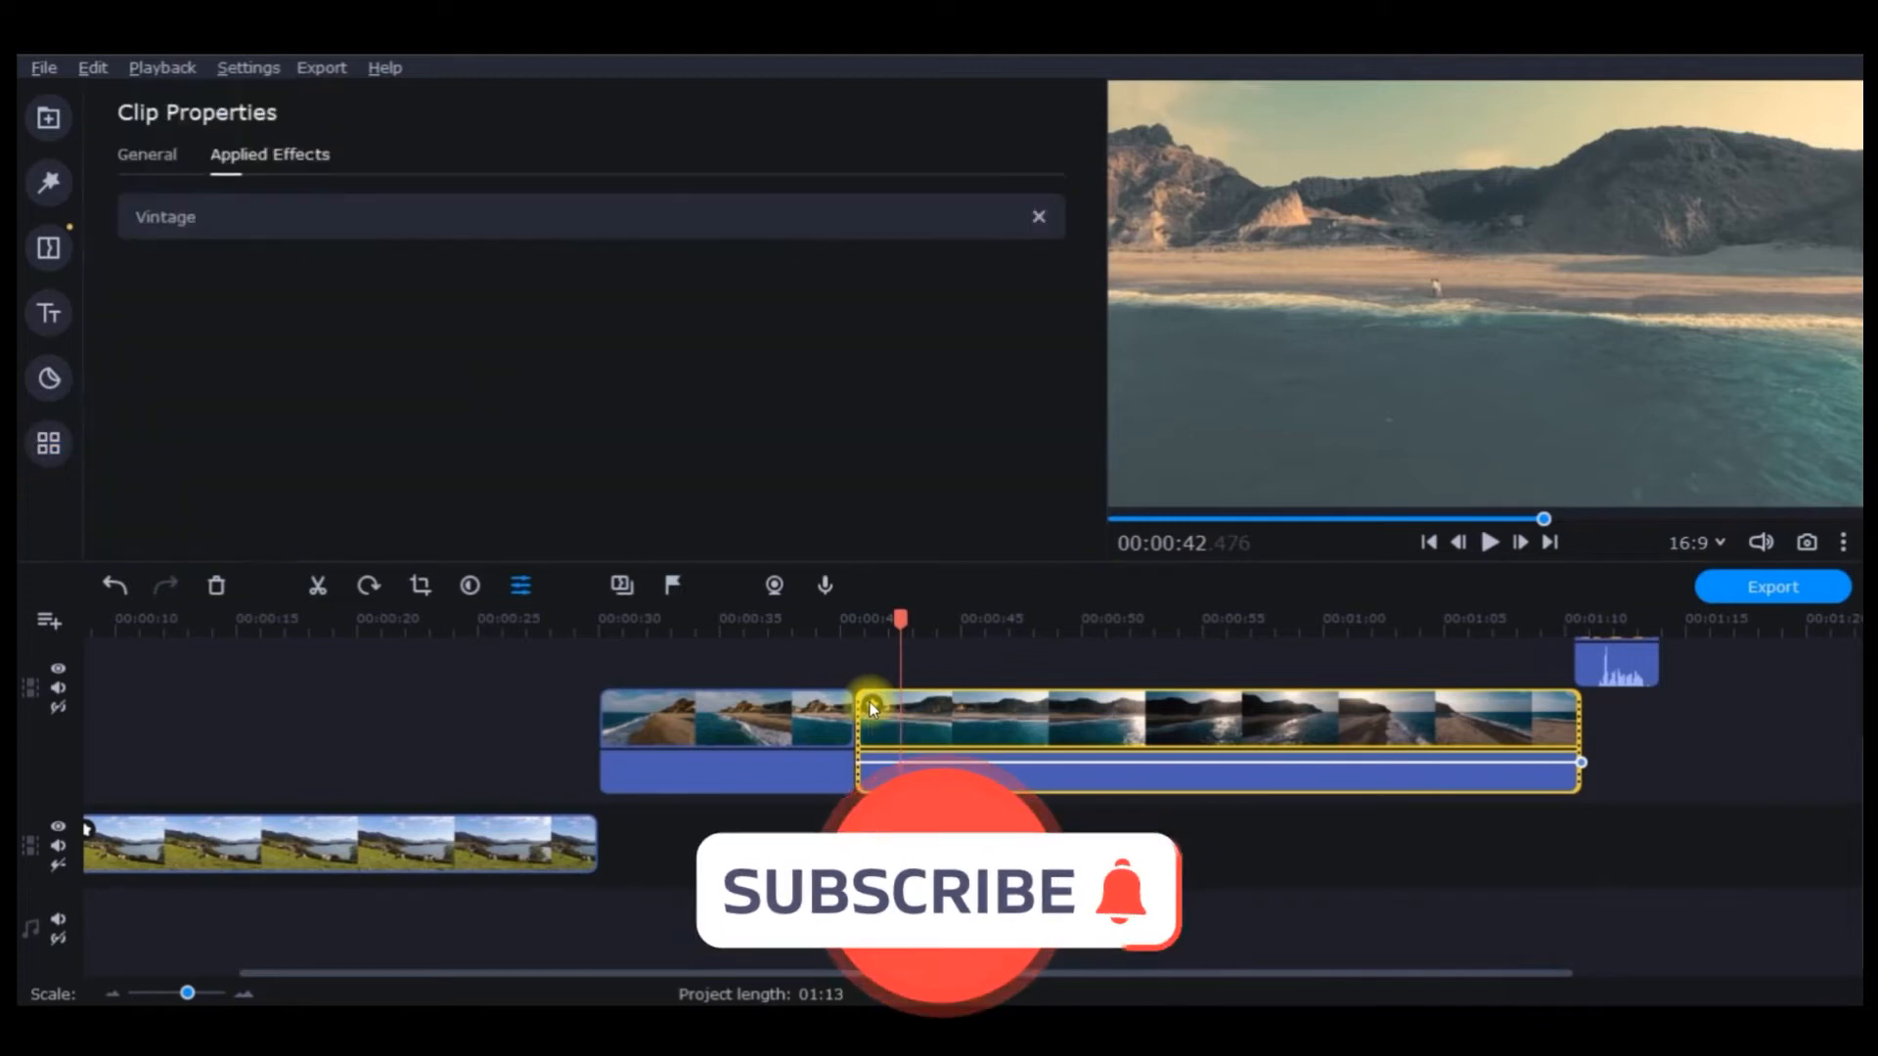
click(1039, 213)
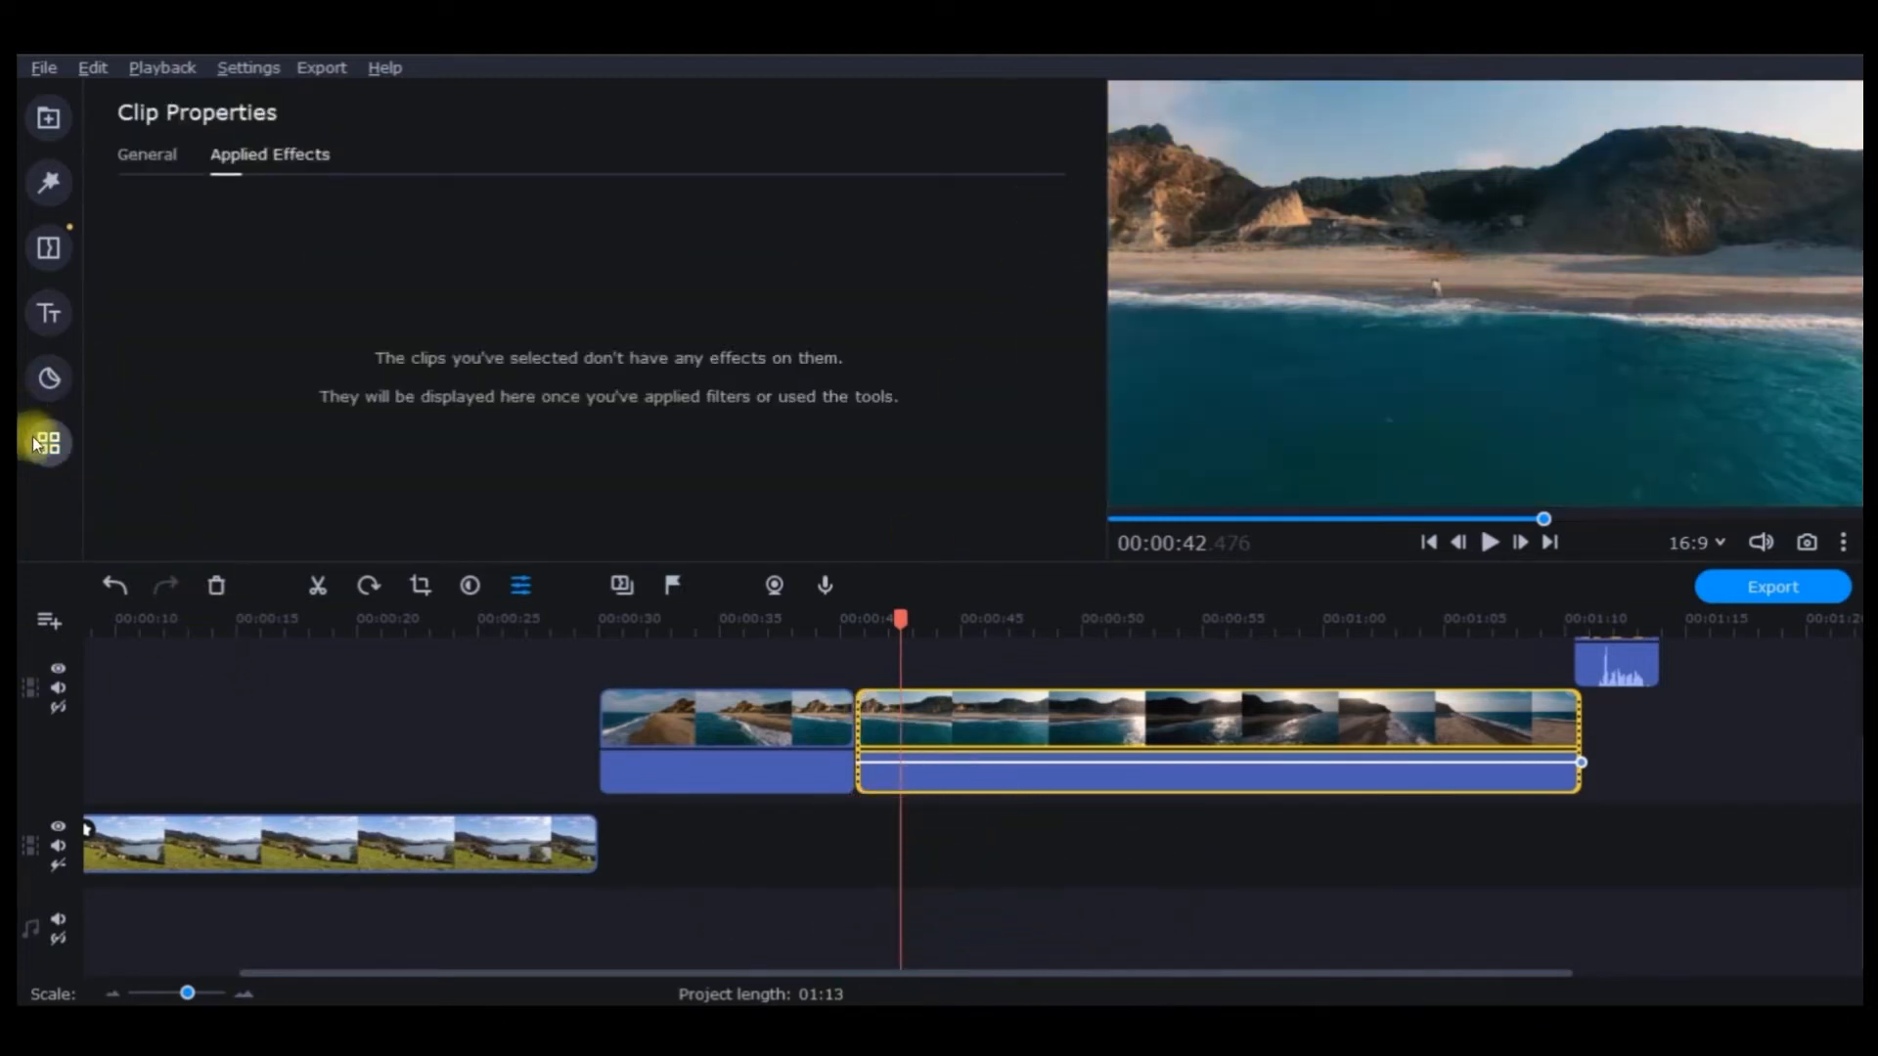
click(35, 445)
click(443, 163)
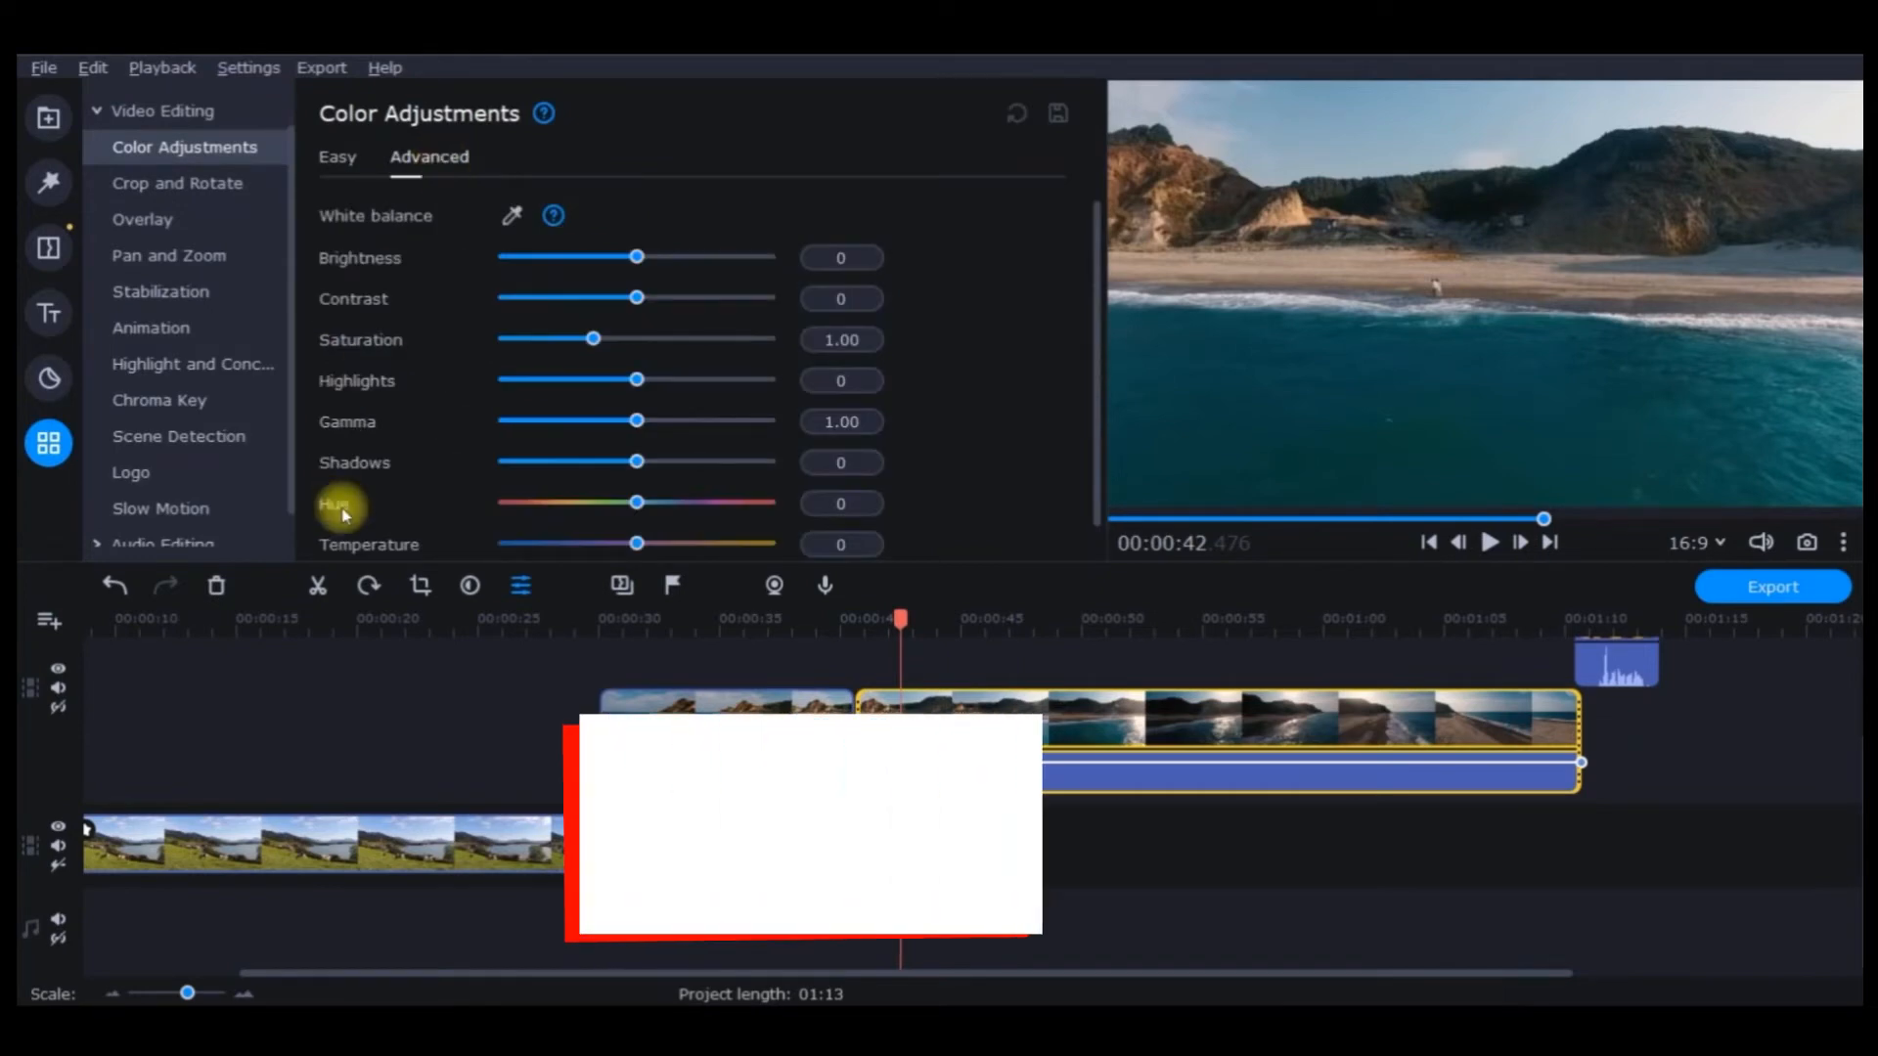
click(337, 158)
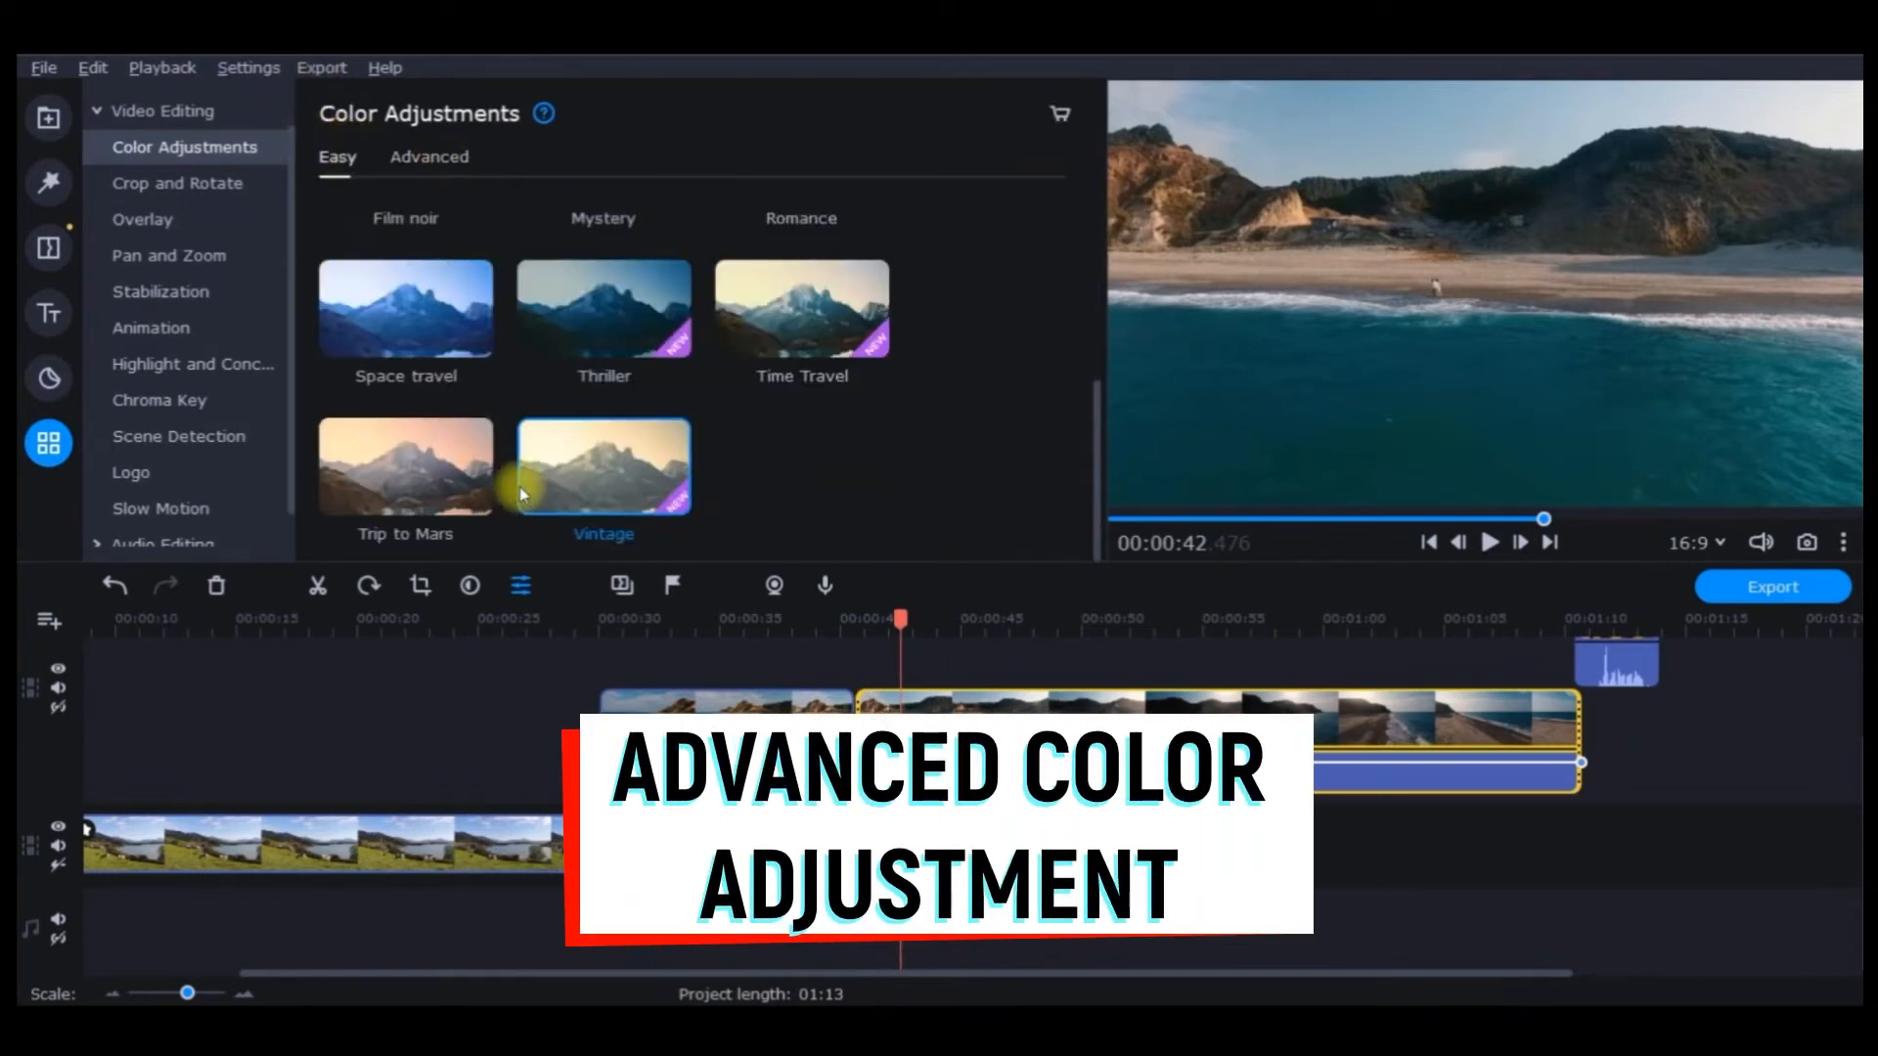
scroll(565, 464, up, 4)
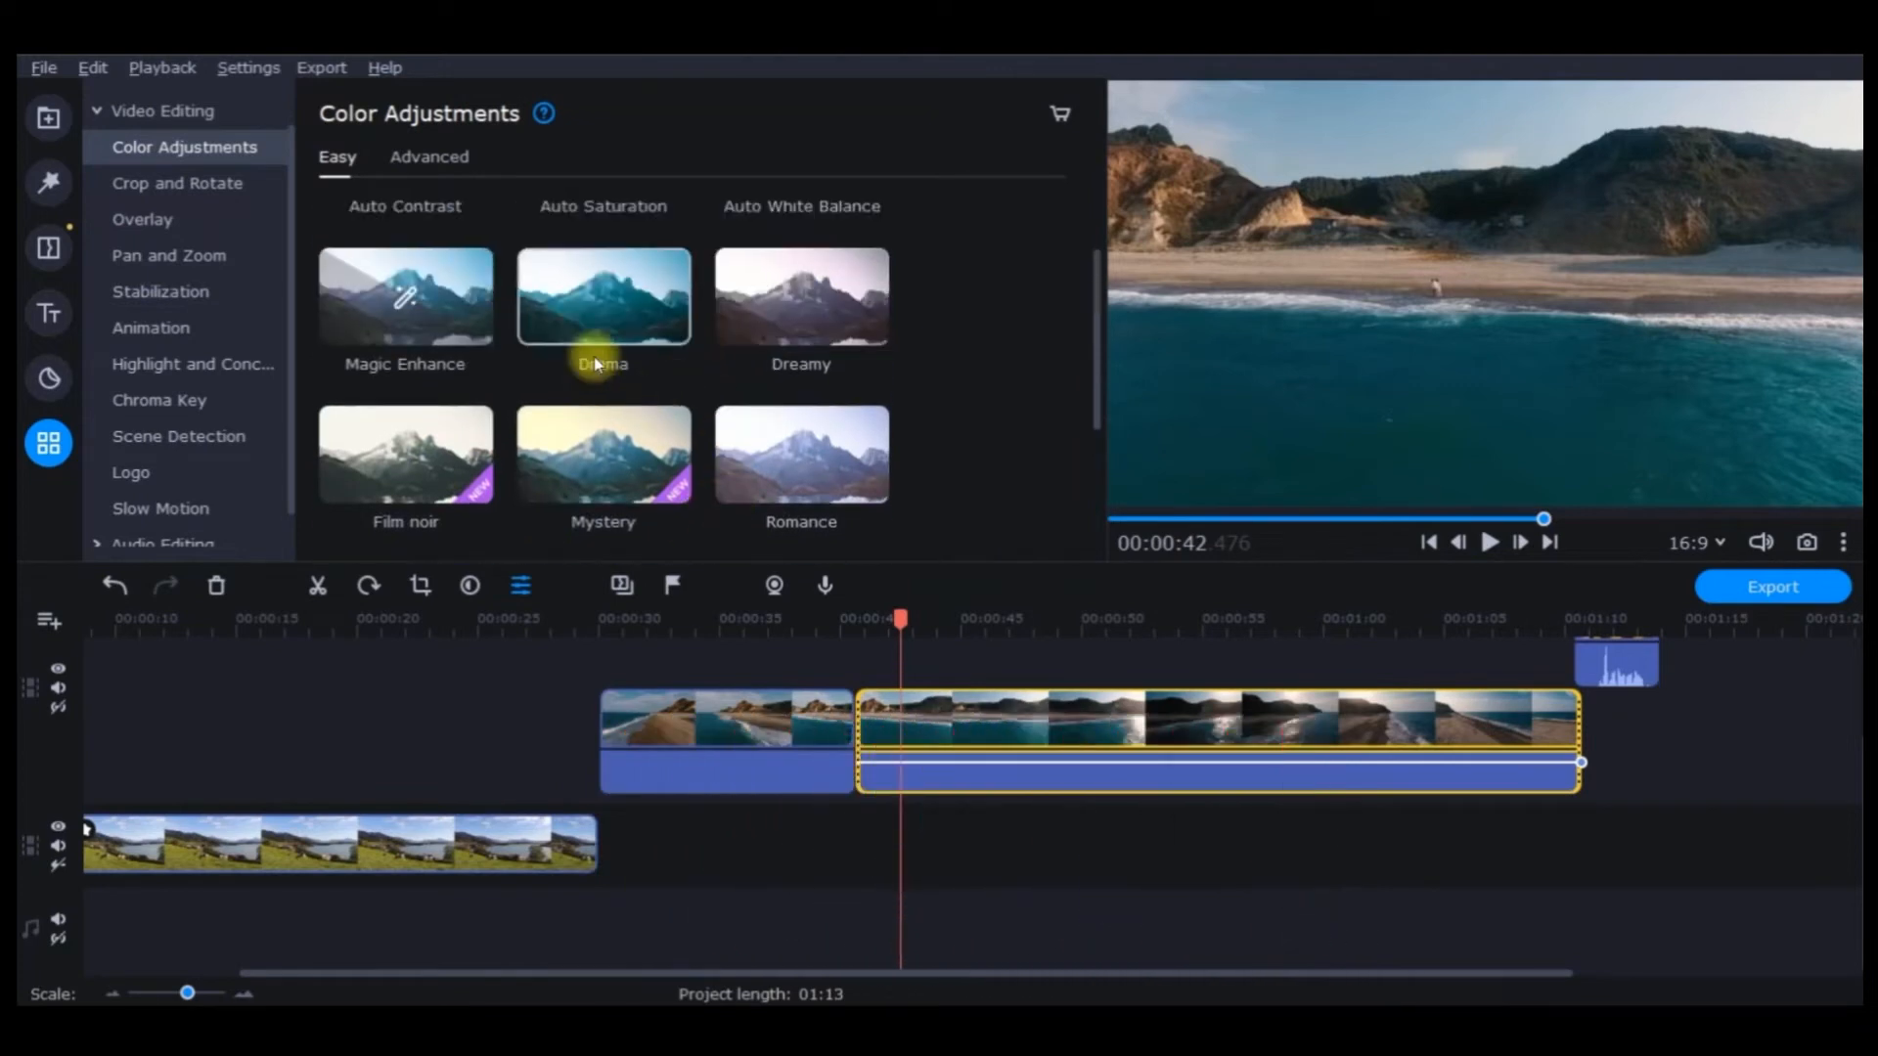
- Apply the Drama preset to the second part of the beach clip and preview it across the cut
drag(620, 298, 860, 686)
drag(875, 719, 877, 720)
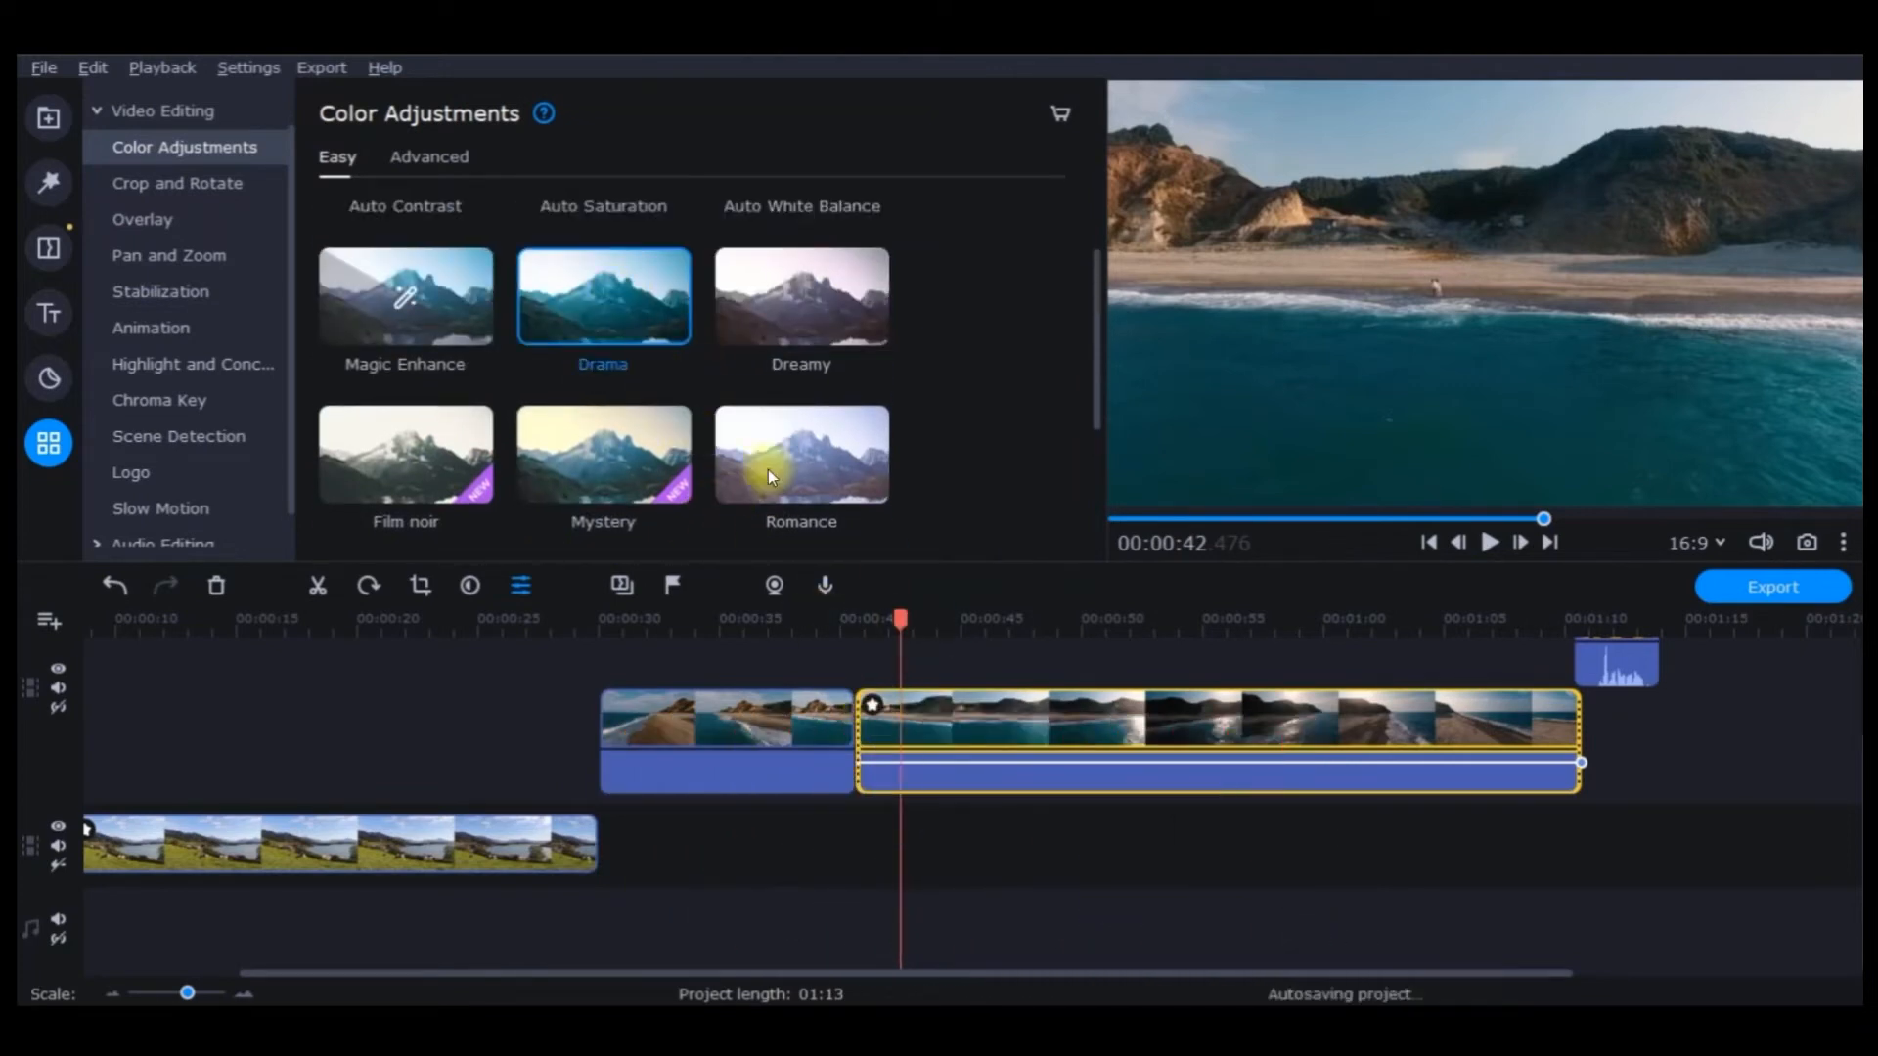
drag(893, 616, 852, 618)
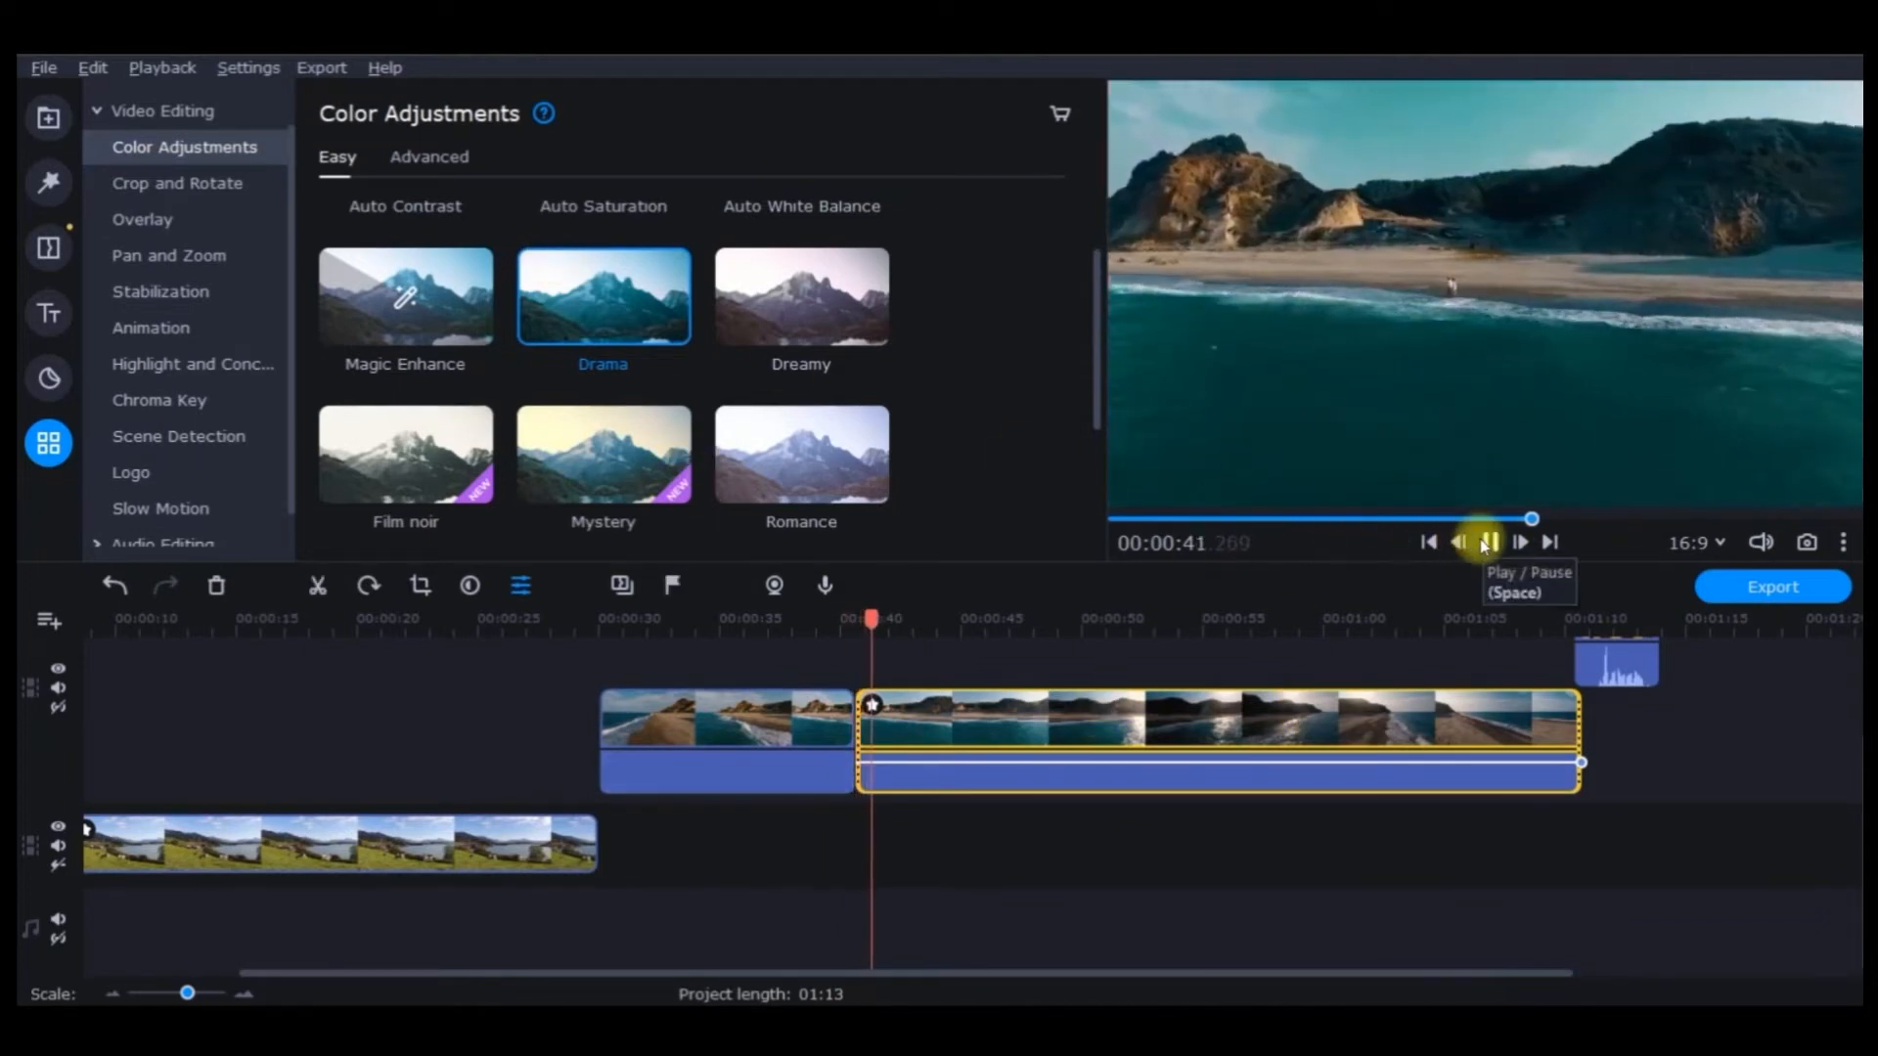
click(1493, 546)
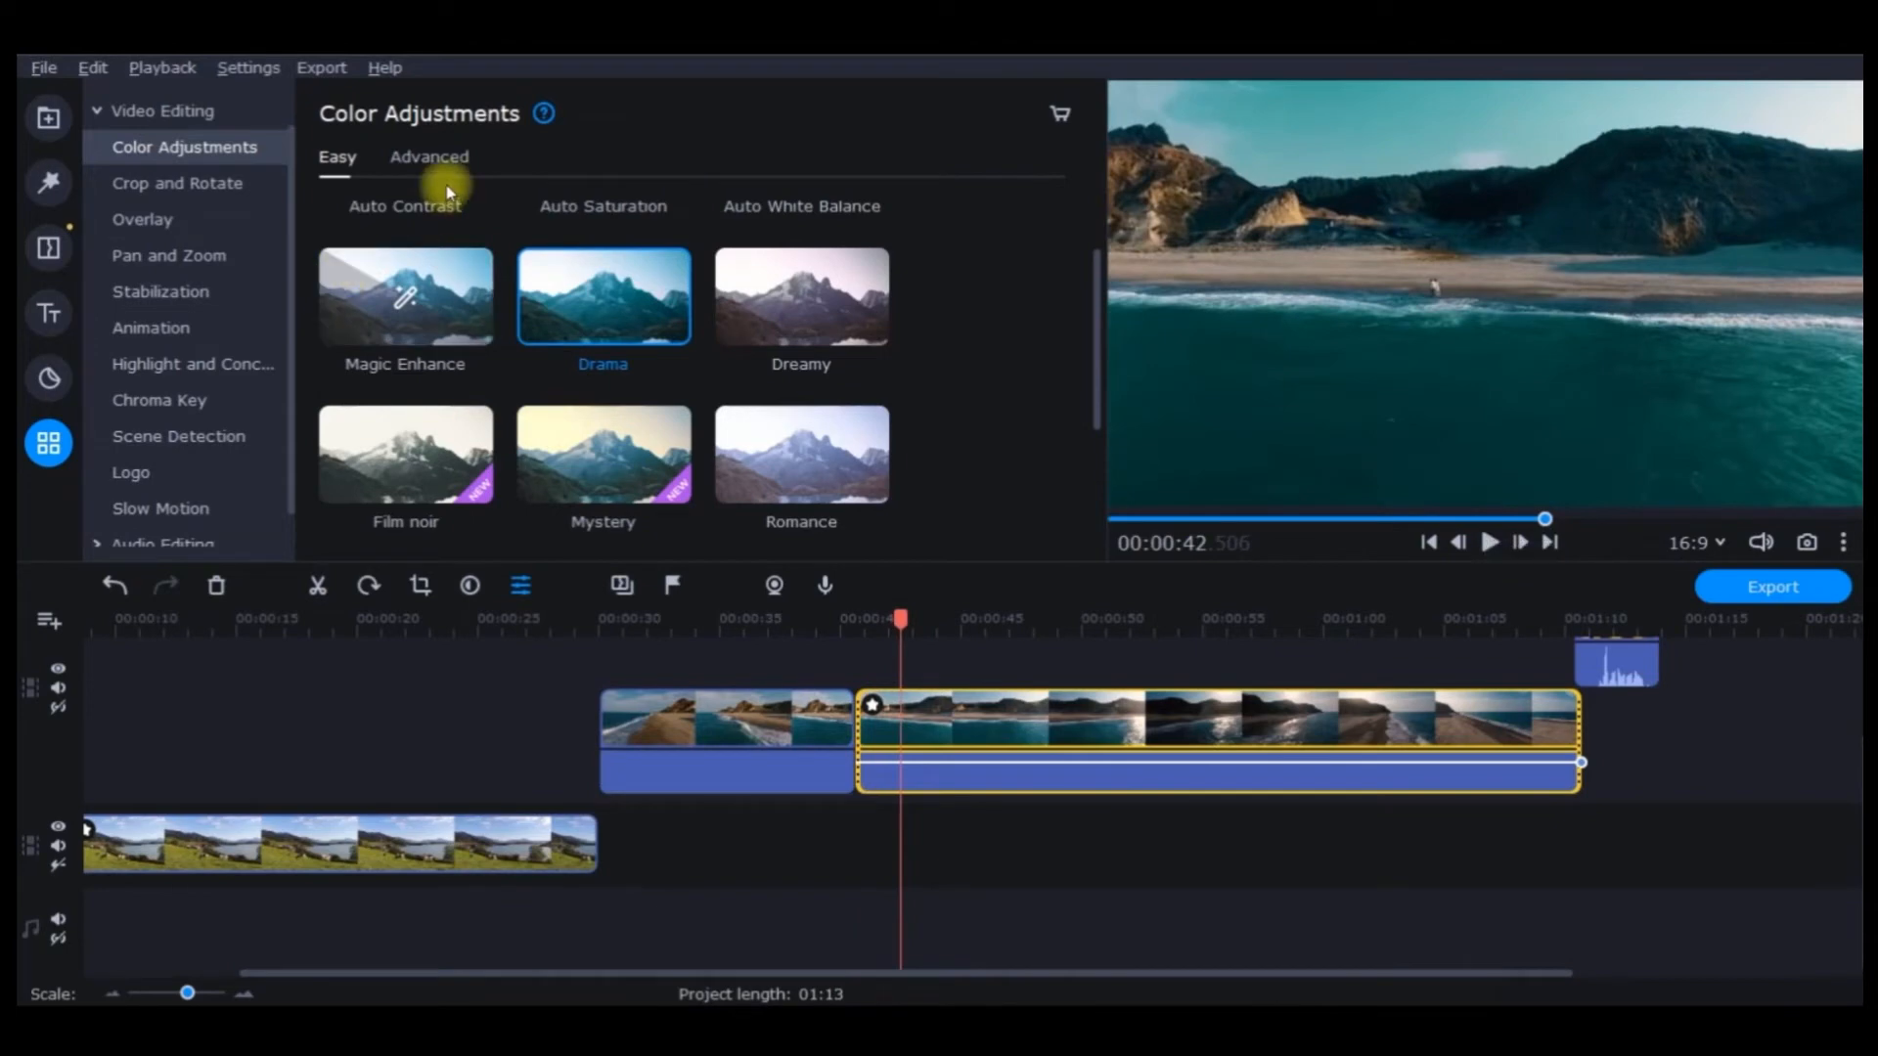
- Try a brightness of 54 and a contrast of -13 in the advanced adjustments of the beach clip's second part
click(427, 158)
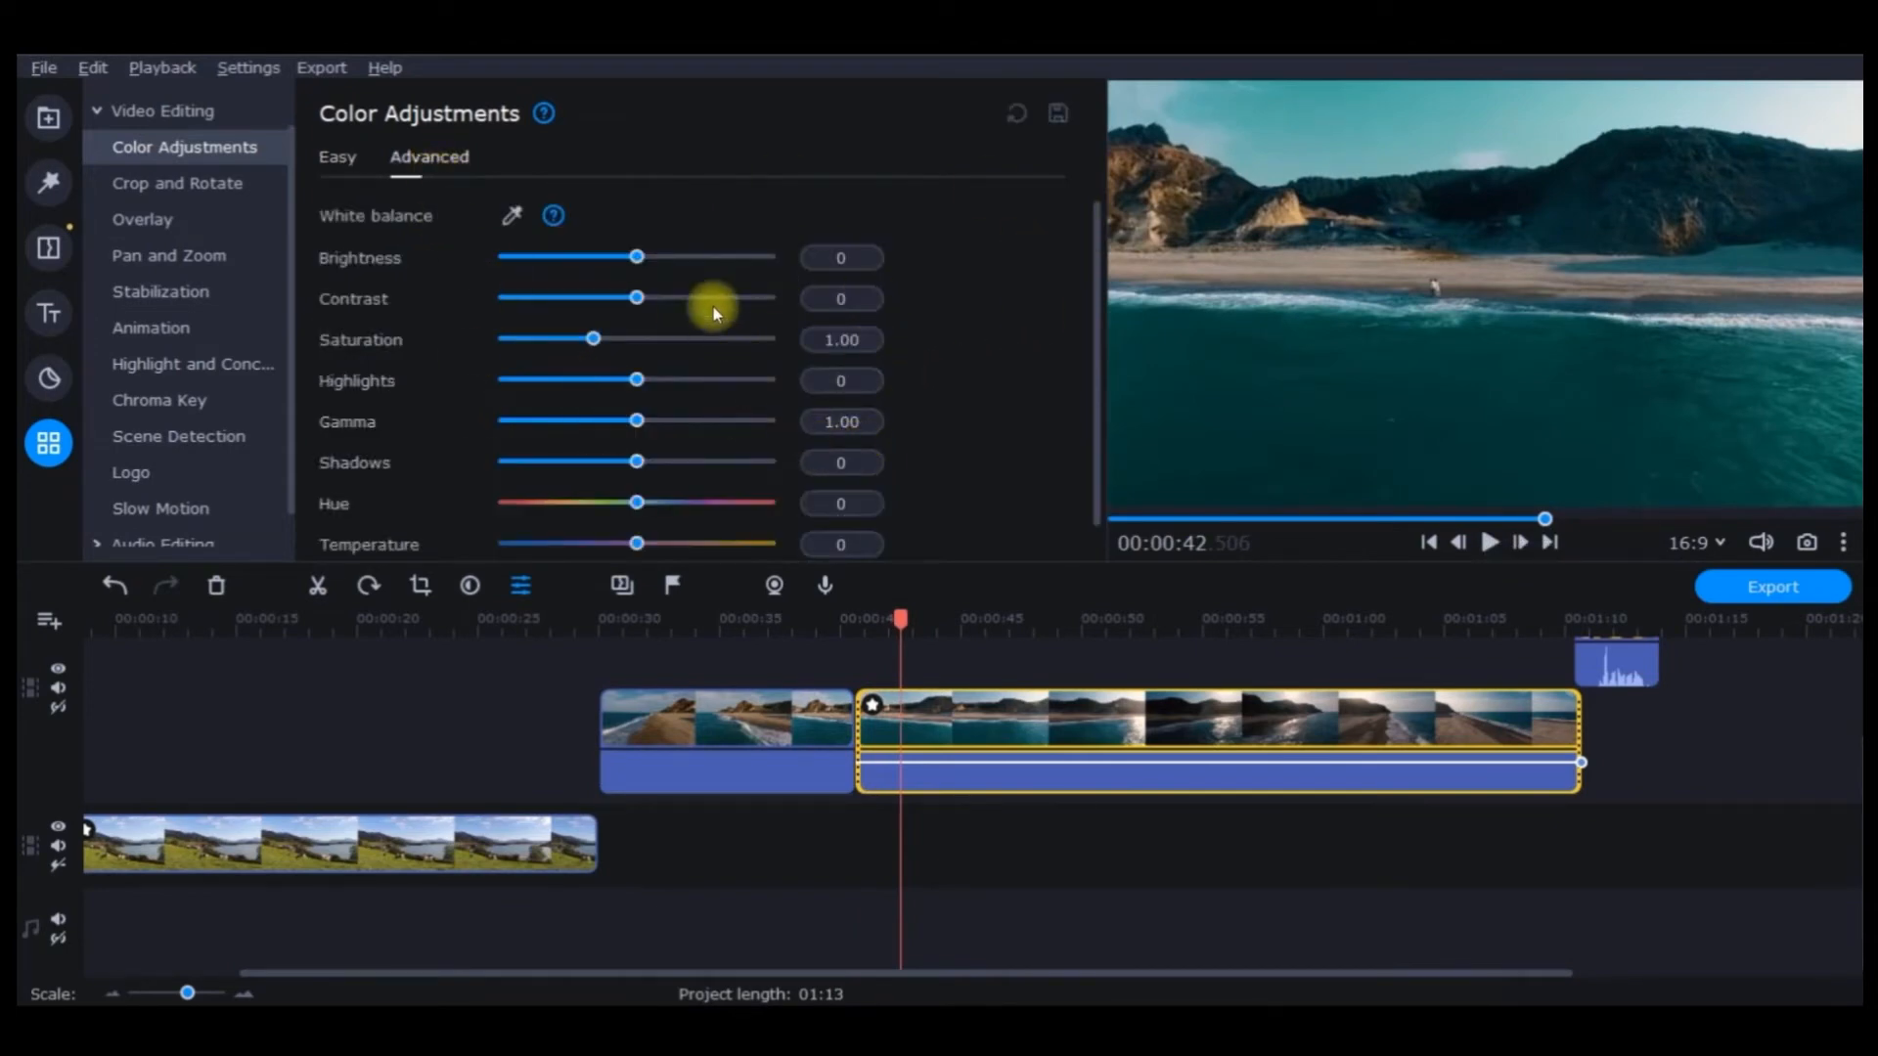
drag(638, 258, 662, 258)
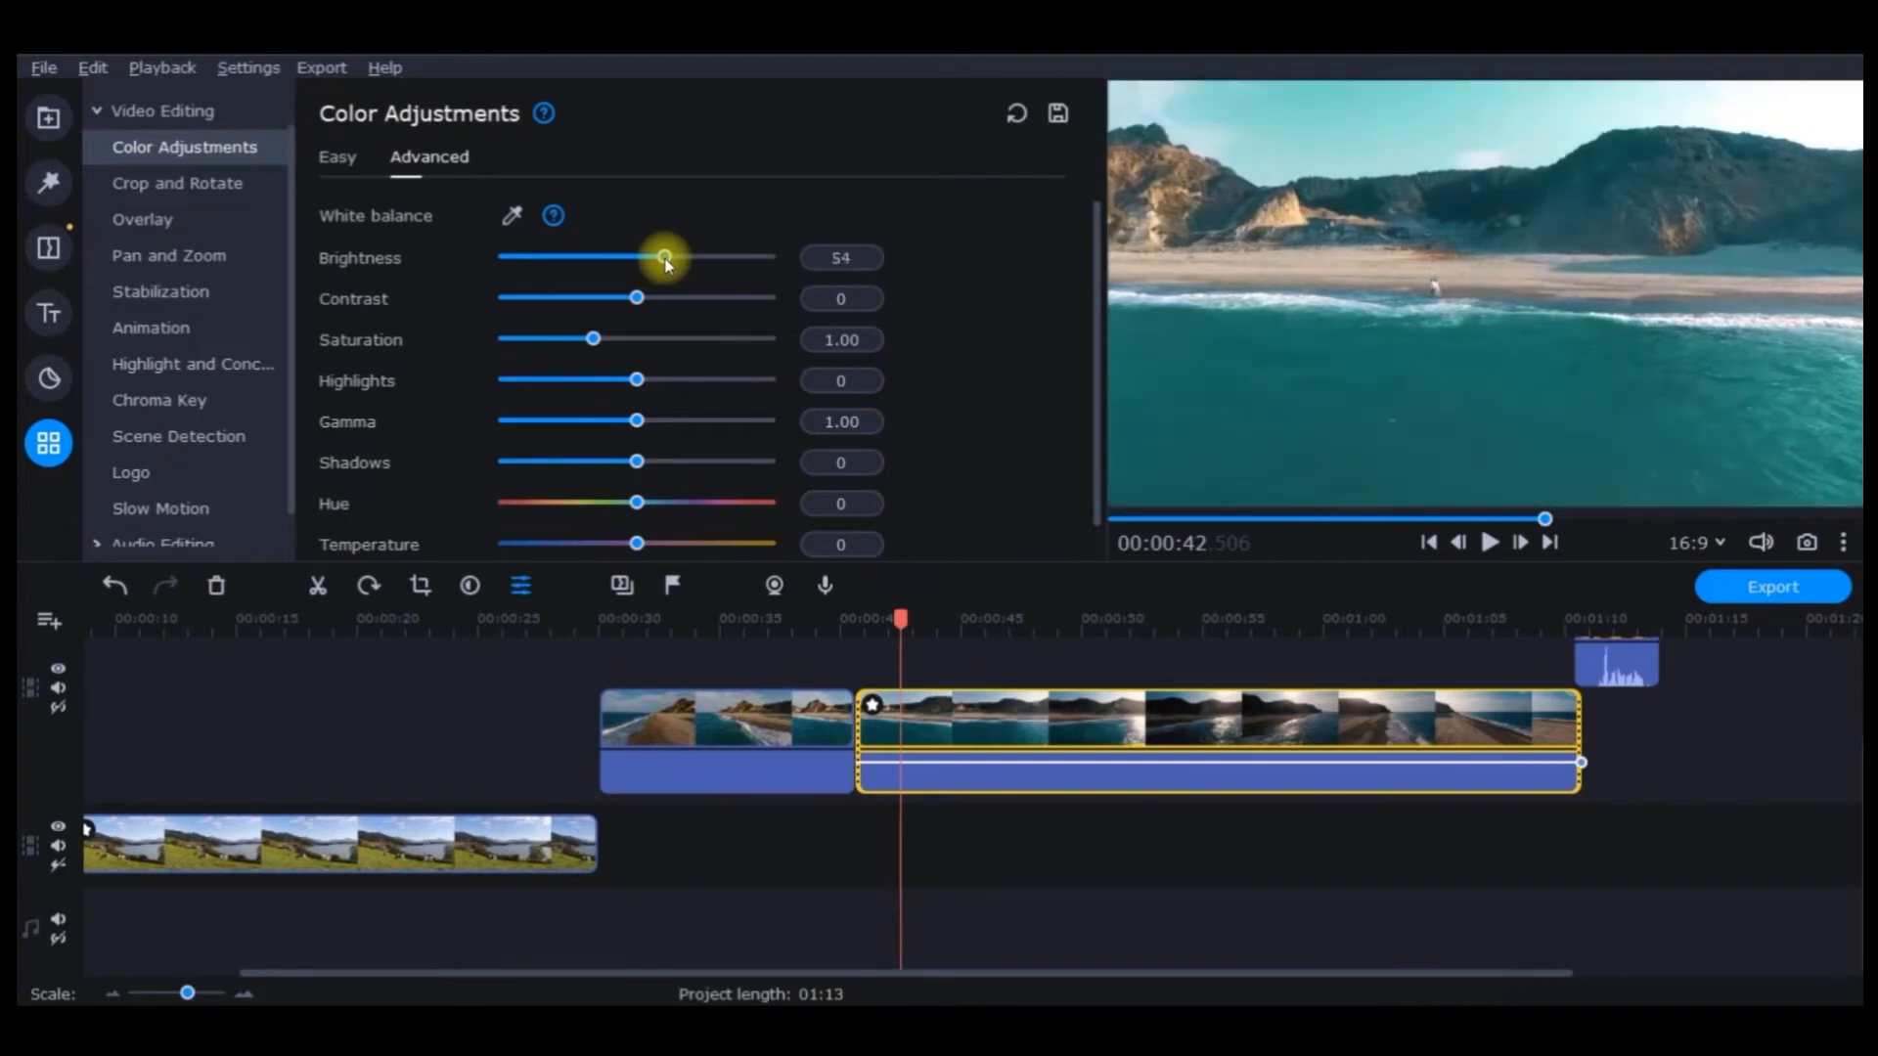
drag(662, 259, 623, 298)
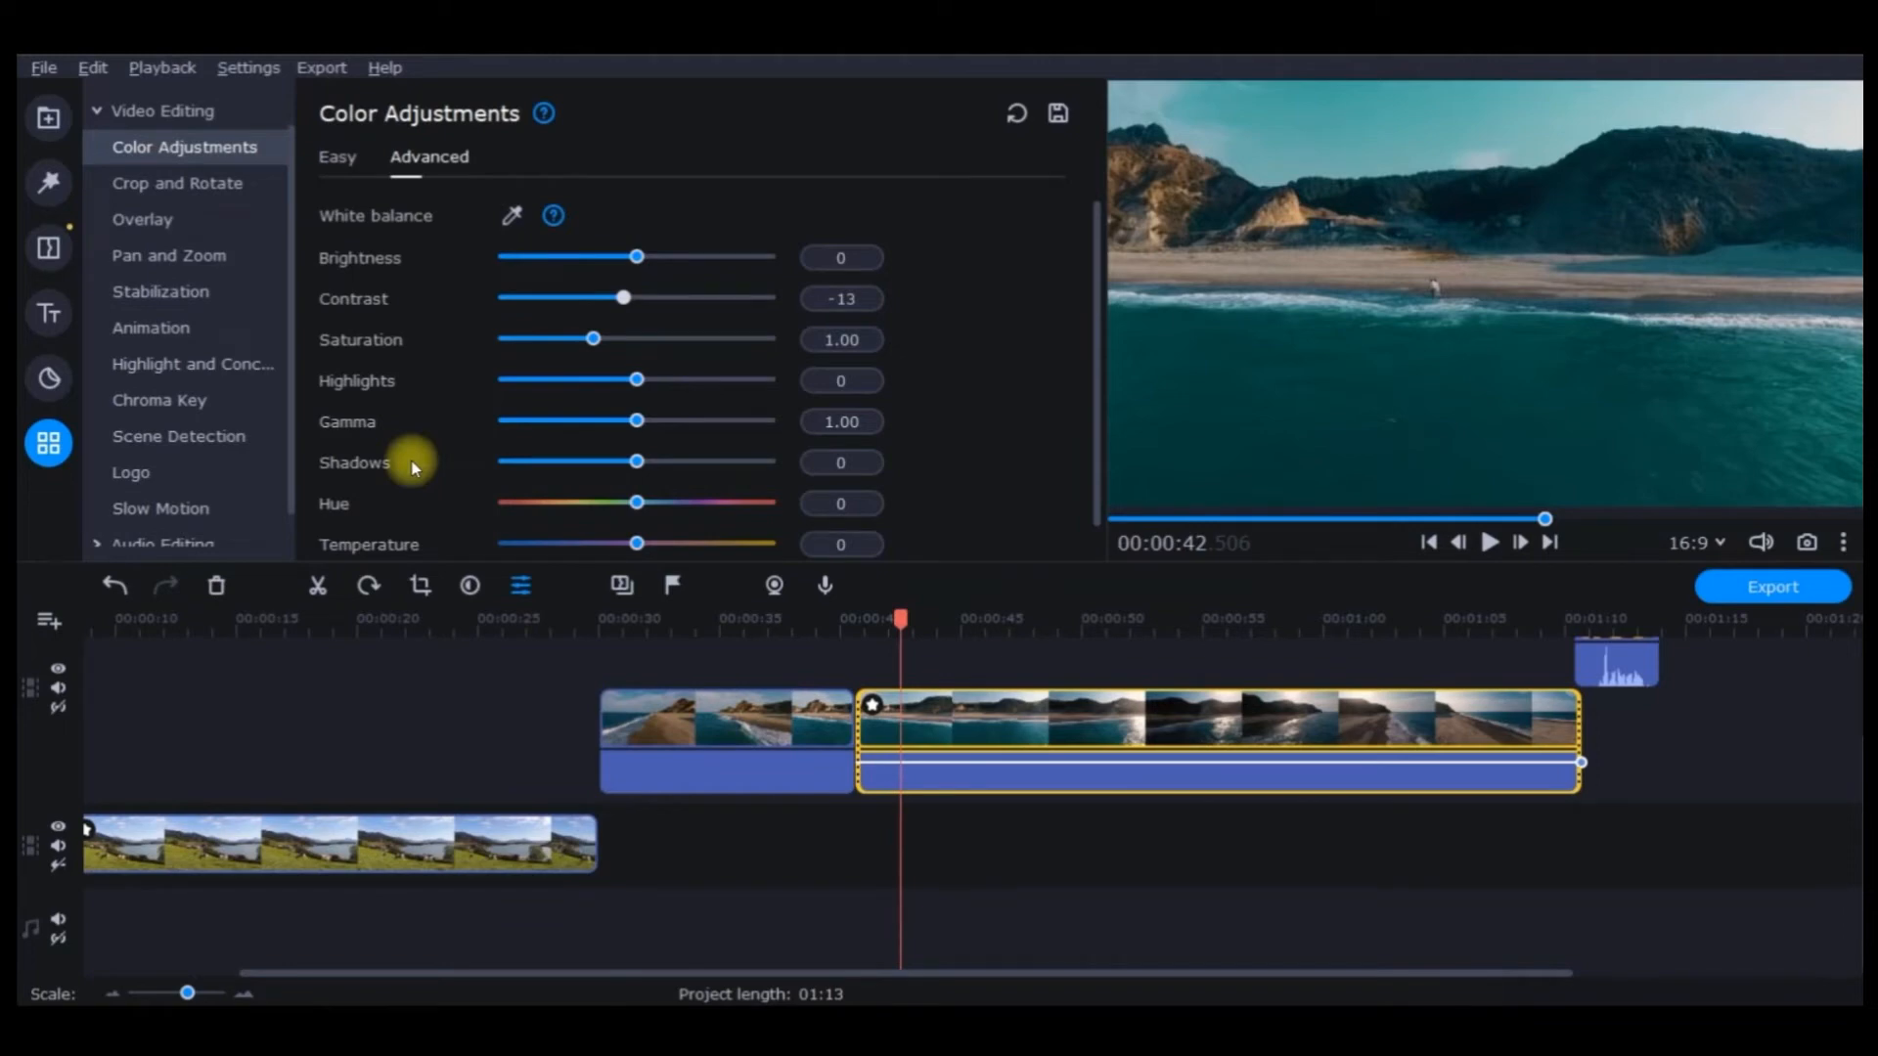
- Remove the Drama effect from the second part of the beach clip and reopen the advanced color adjustments
click(338, 157)
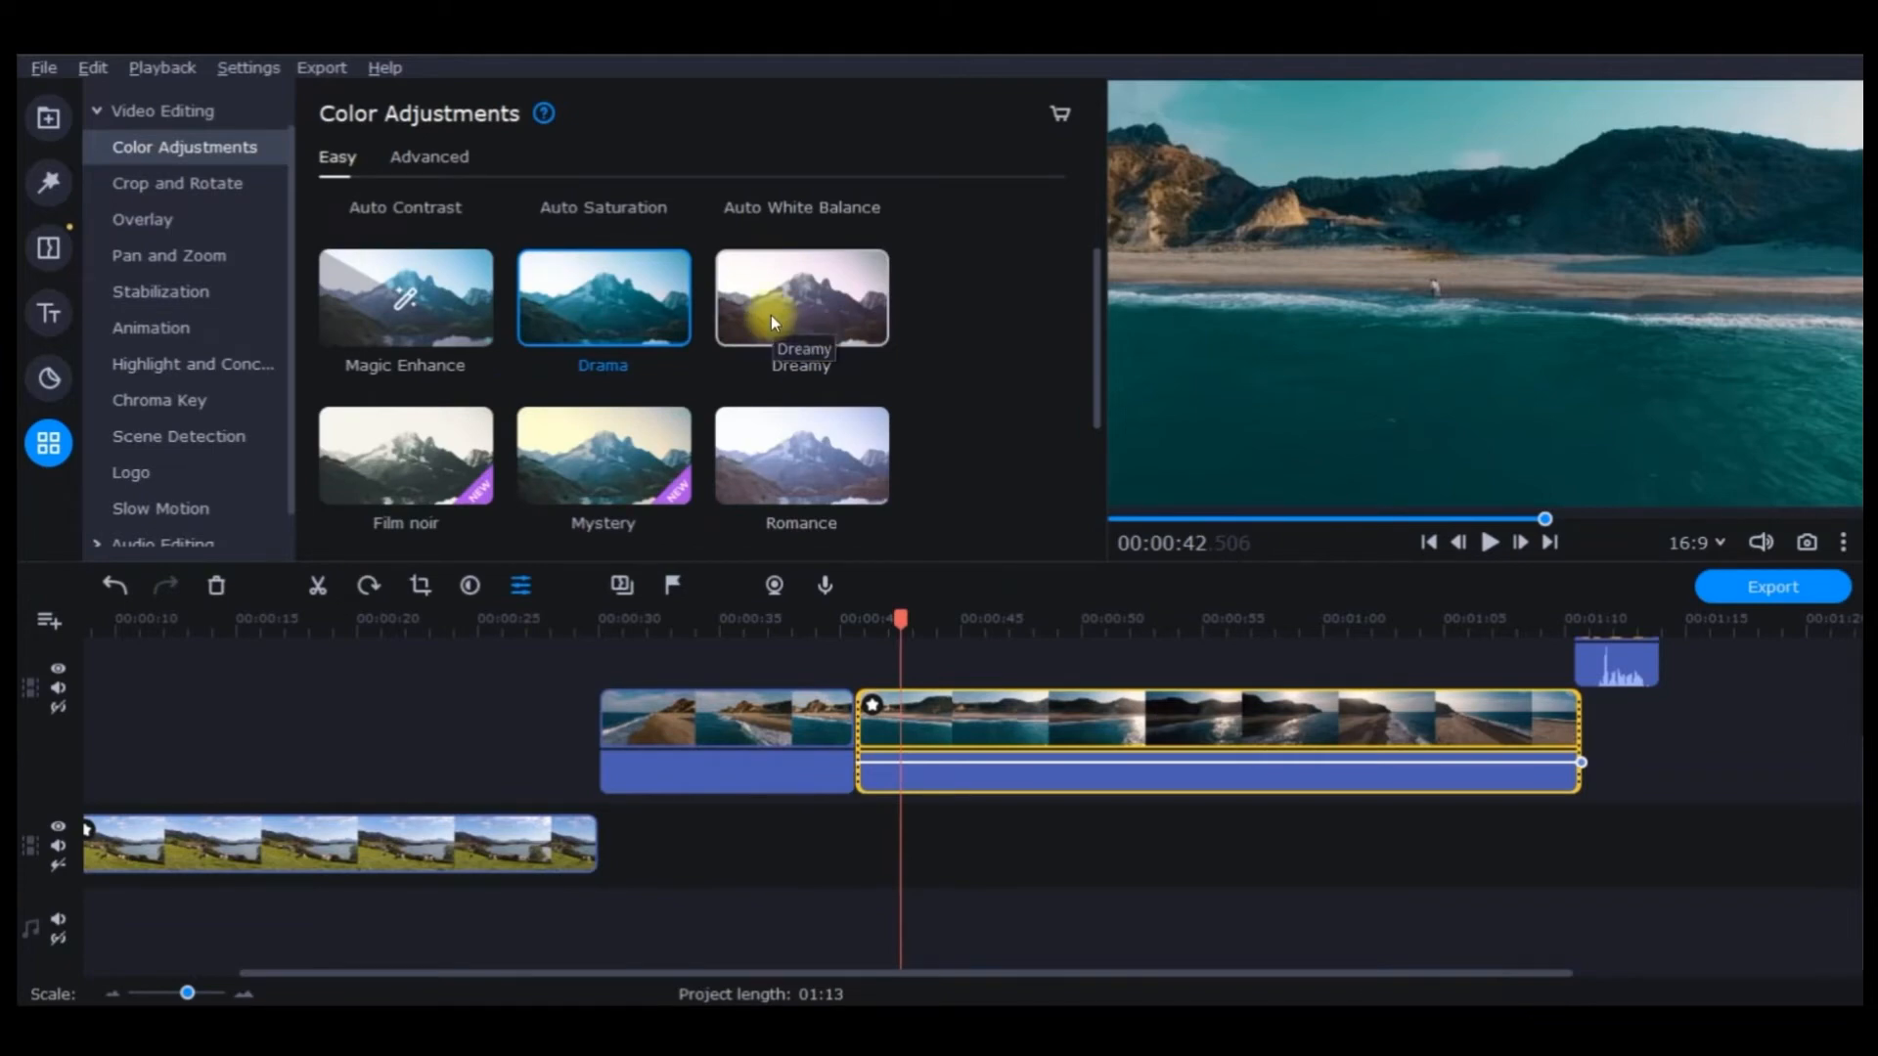
click(430, 157)
double_click(873, 711)
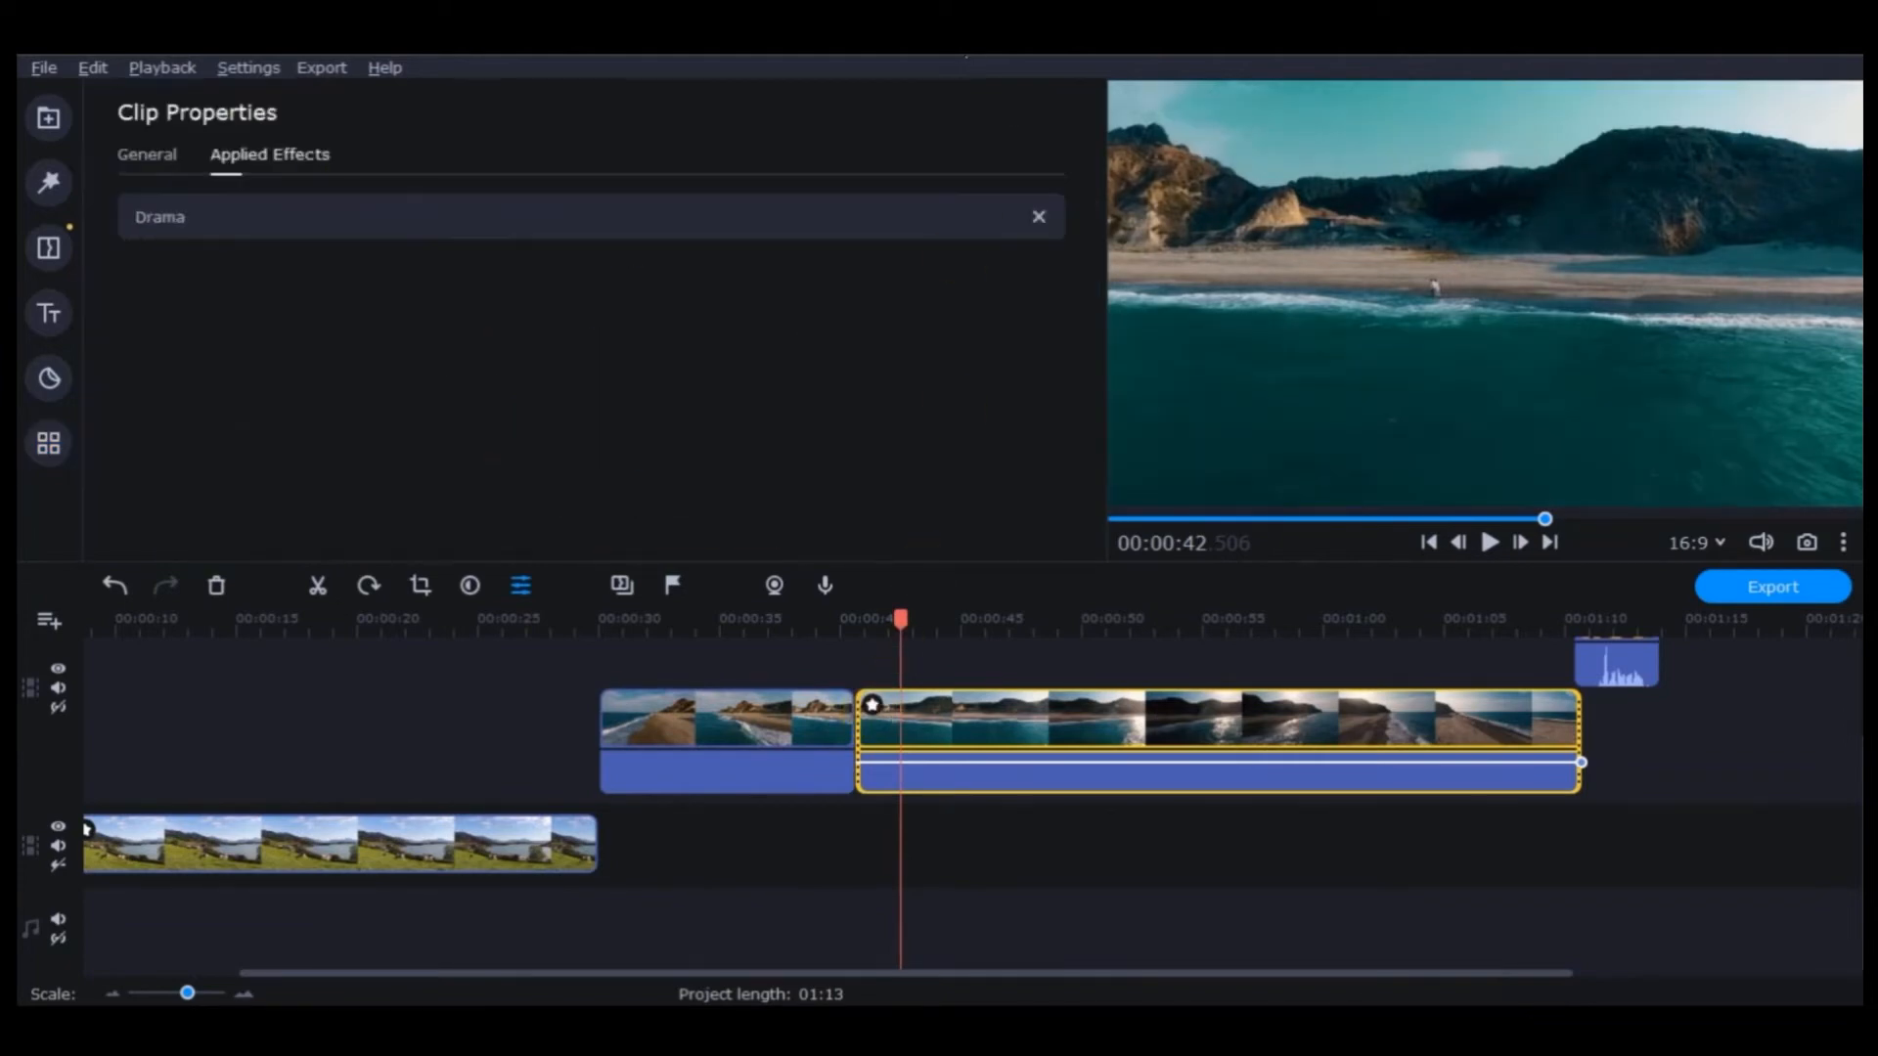
click(1035, 207)
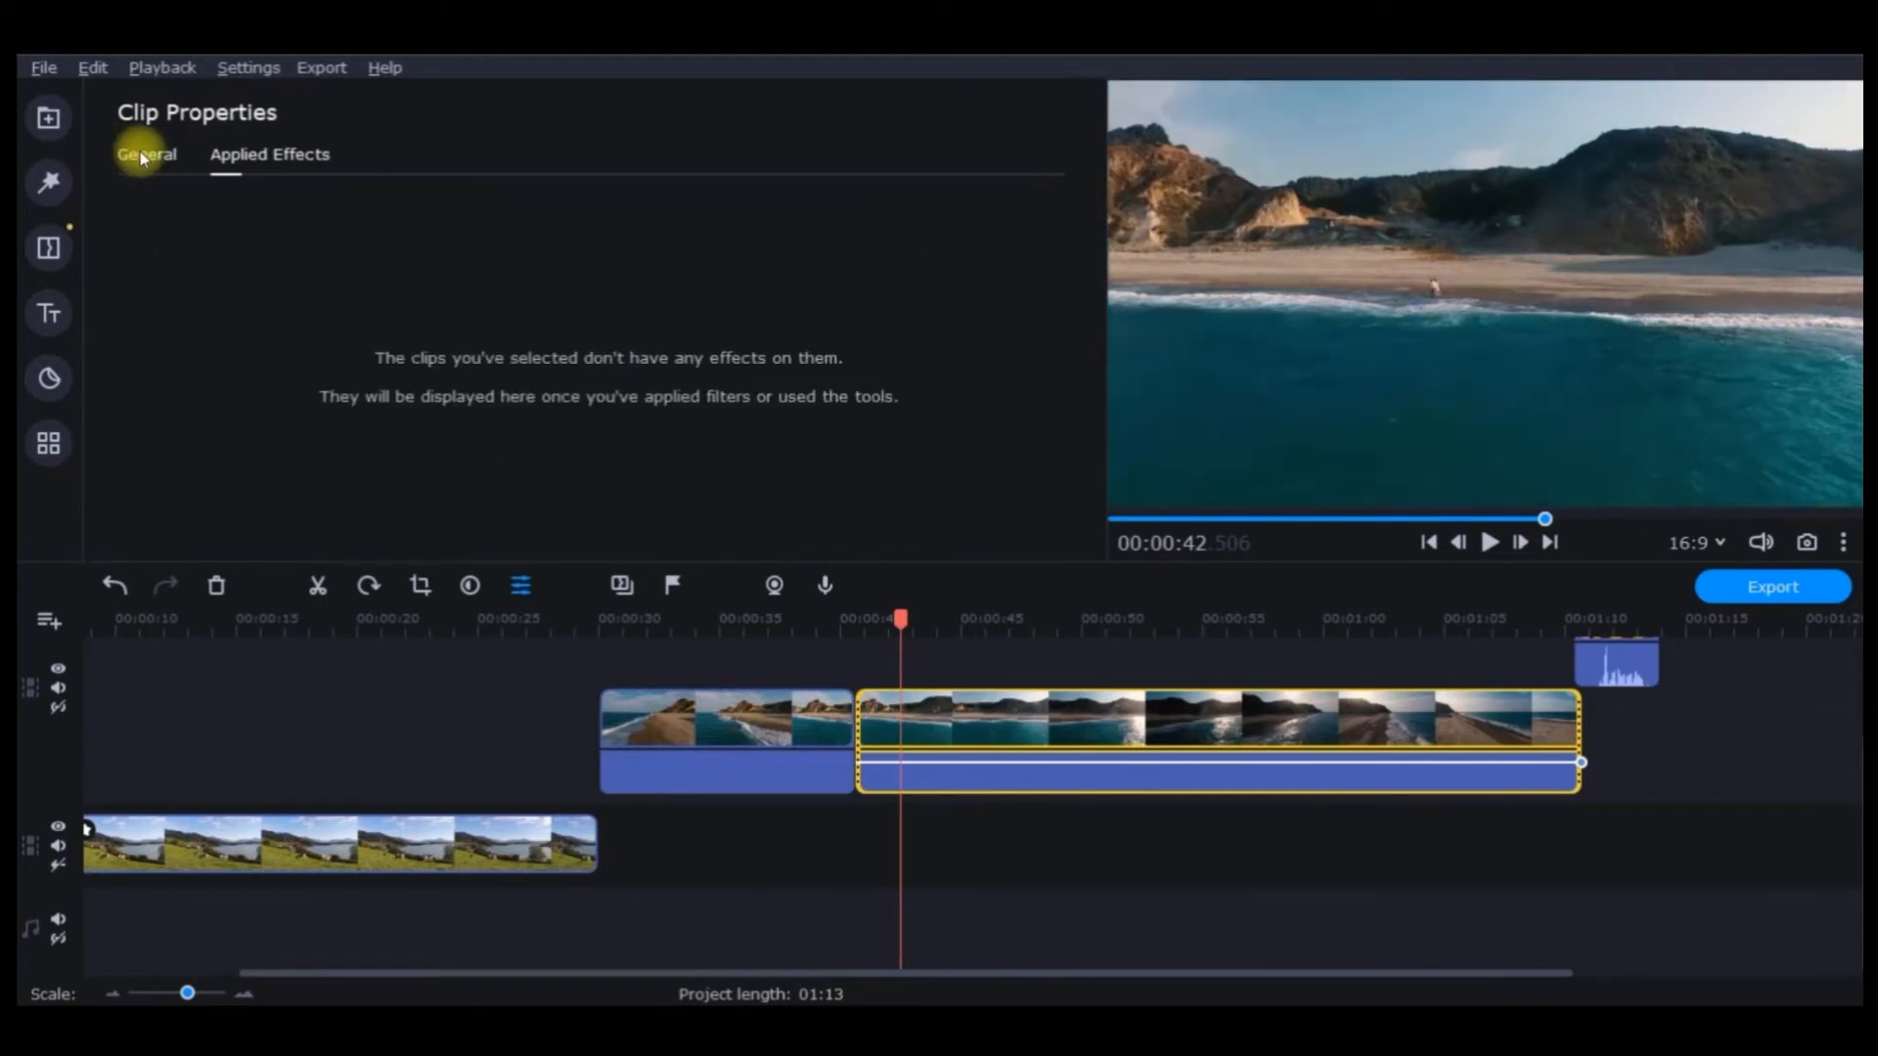
click(49, 443)
click(429, 157)
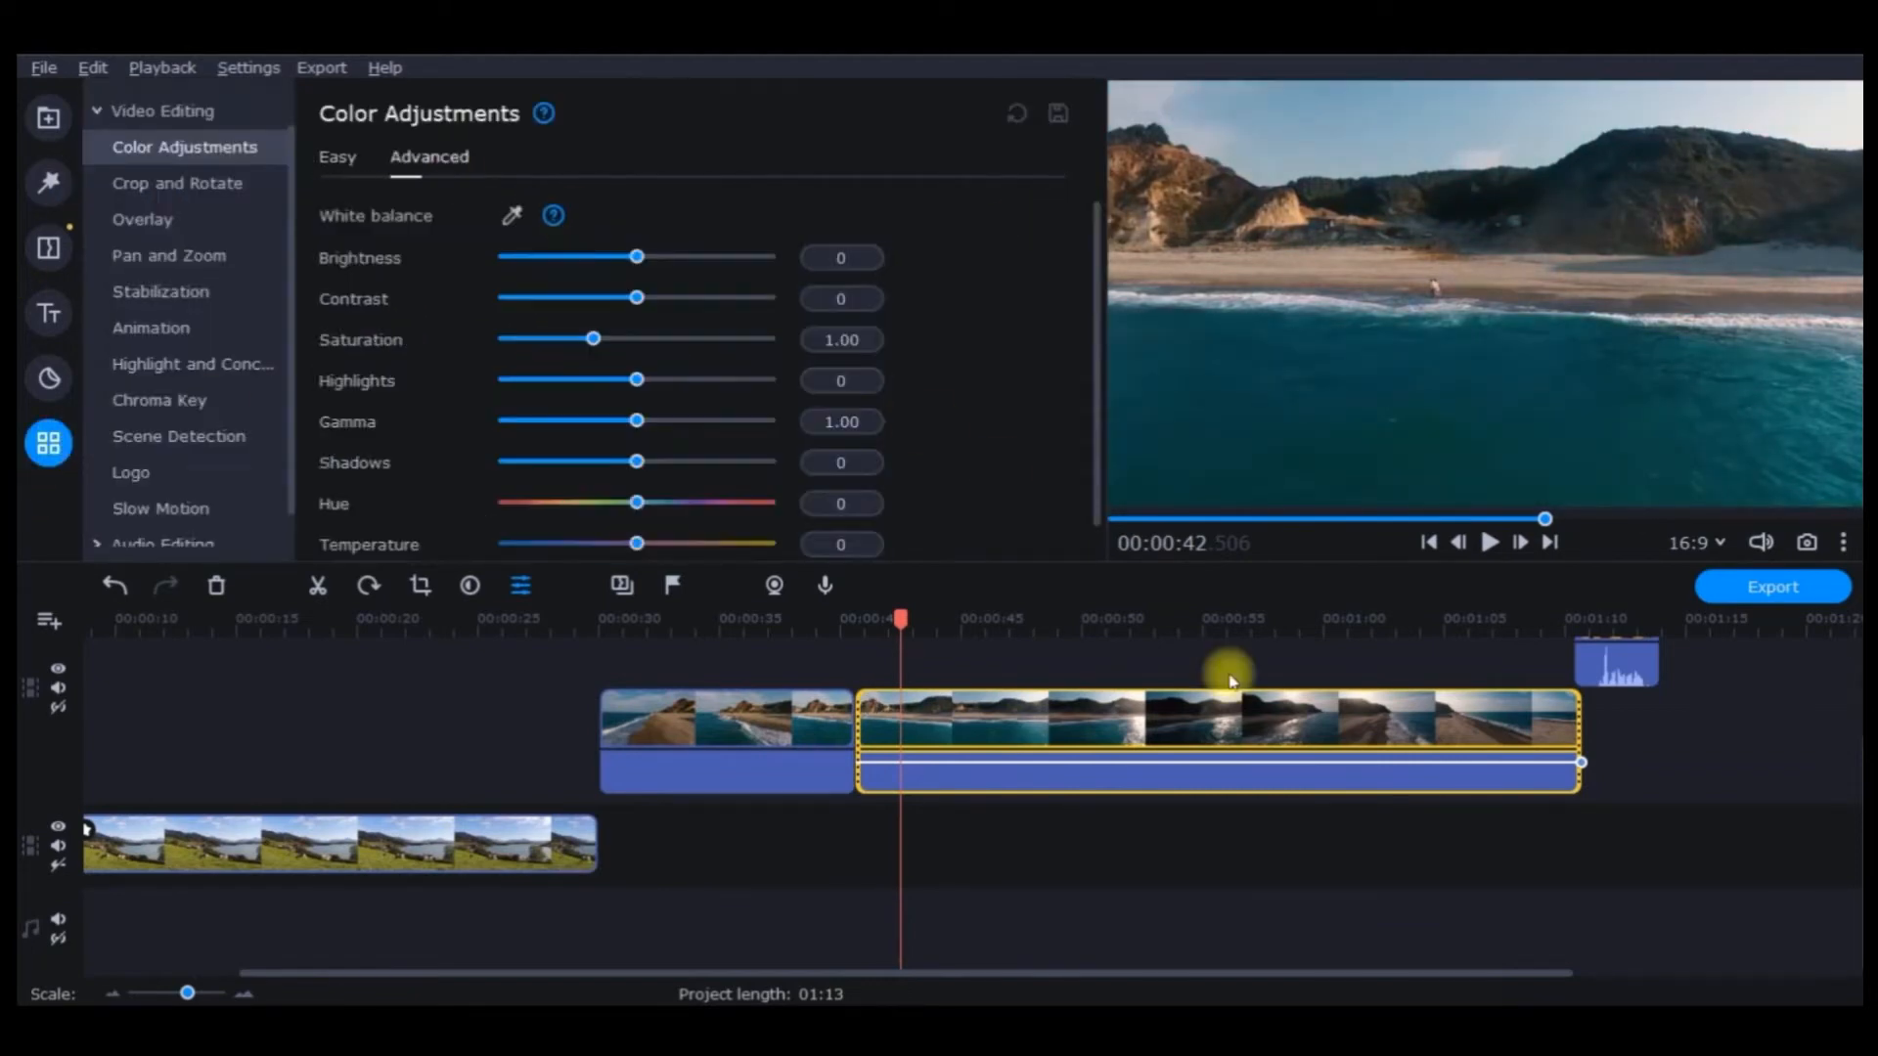
- Remove the Magic Enhance effect from the second part of the lake clip
click(925, 694)
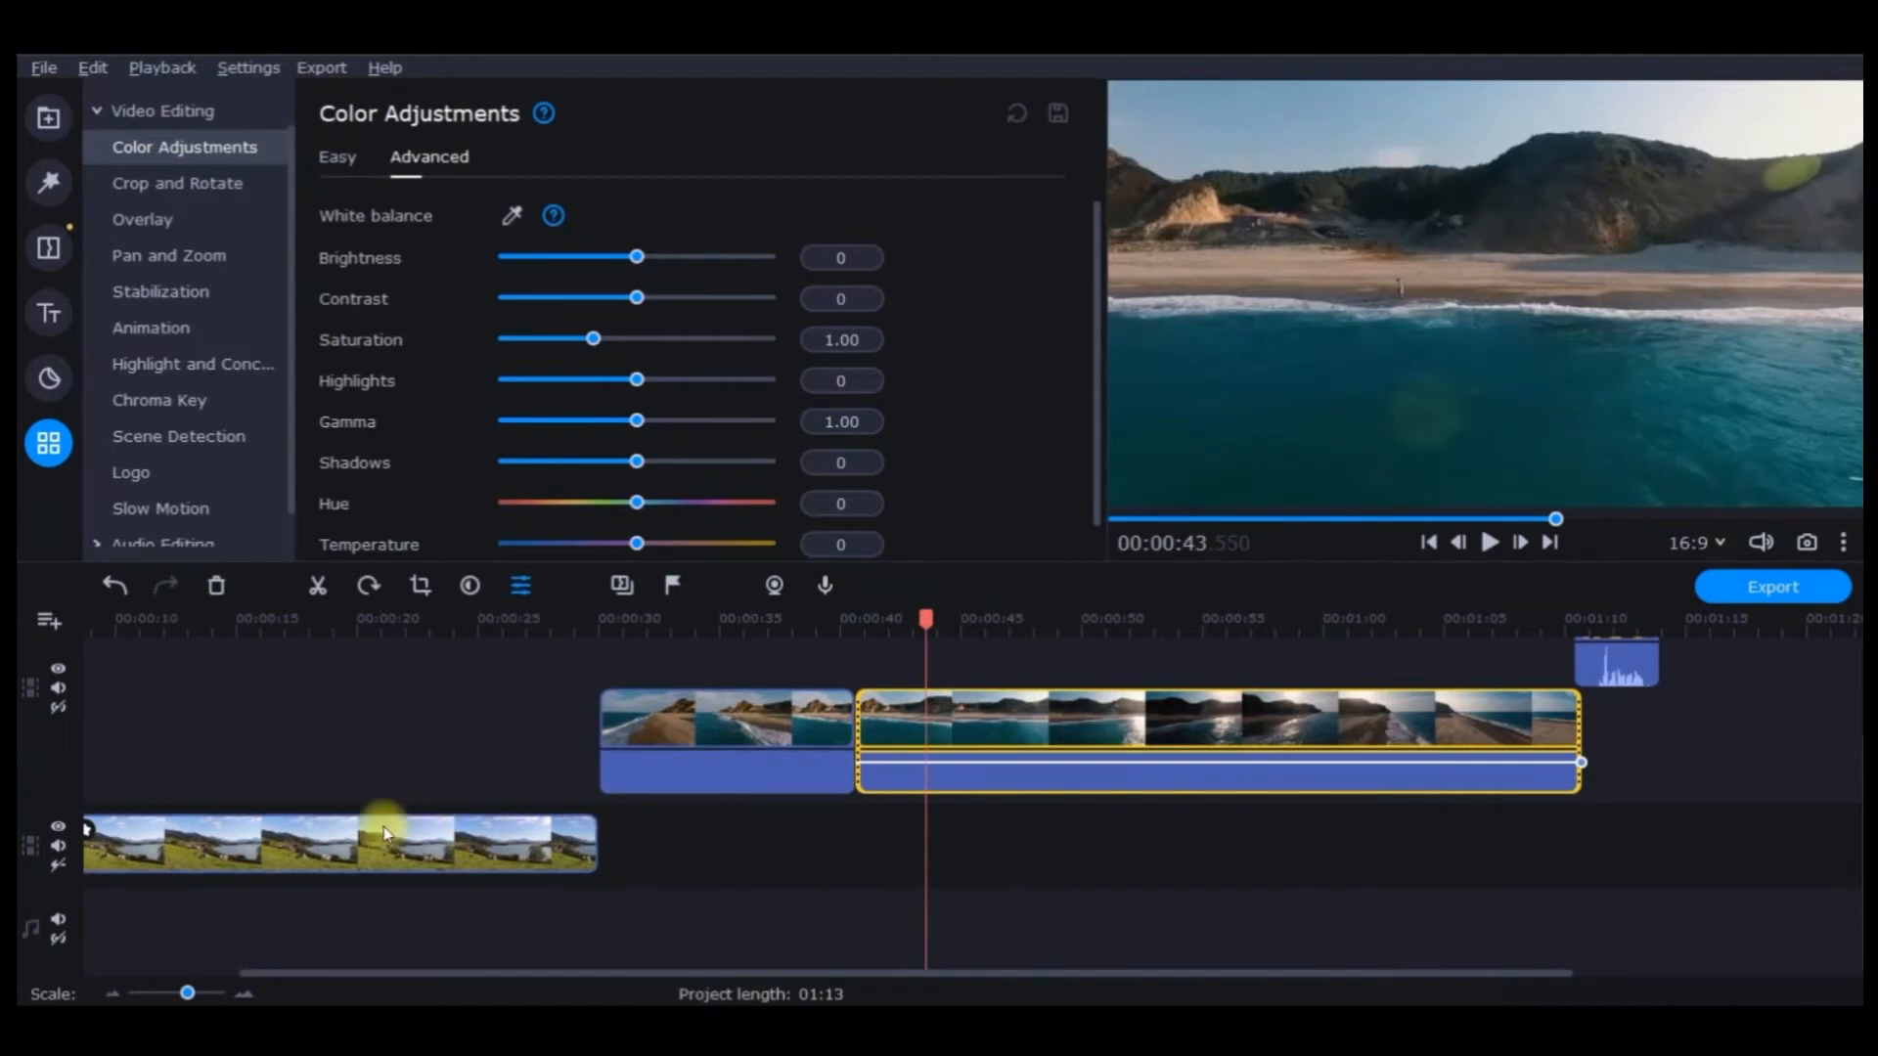
click(358, 842)
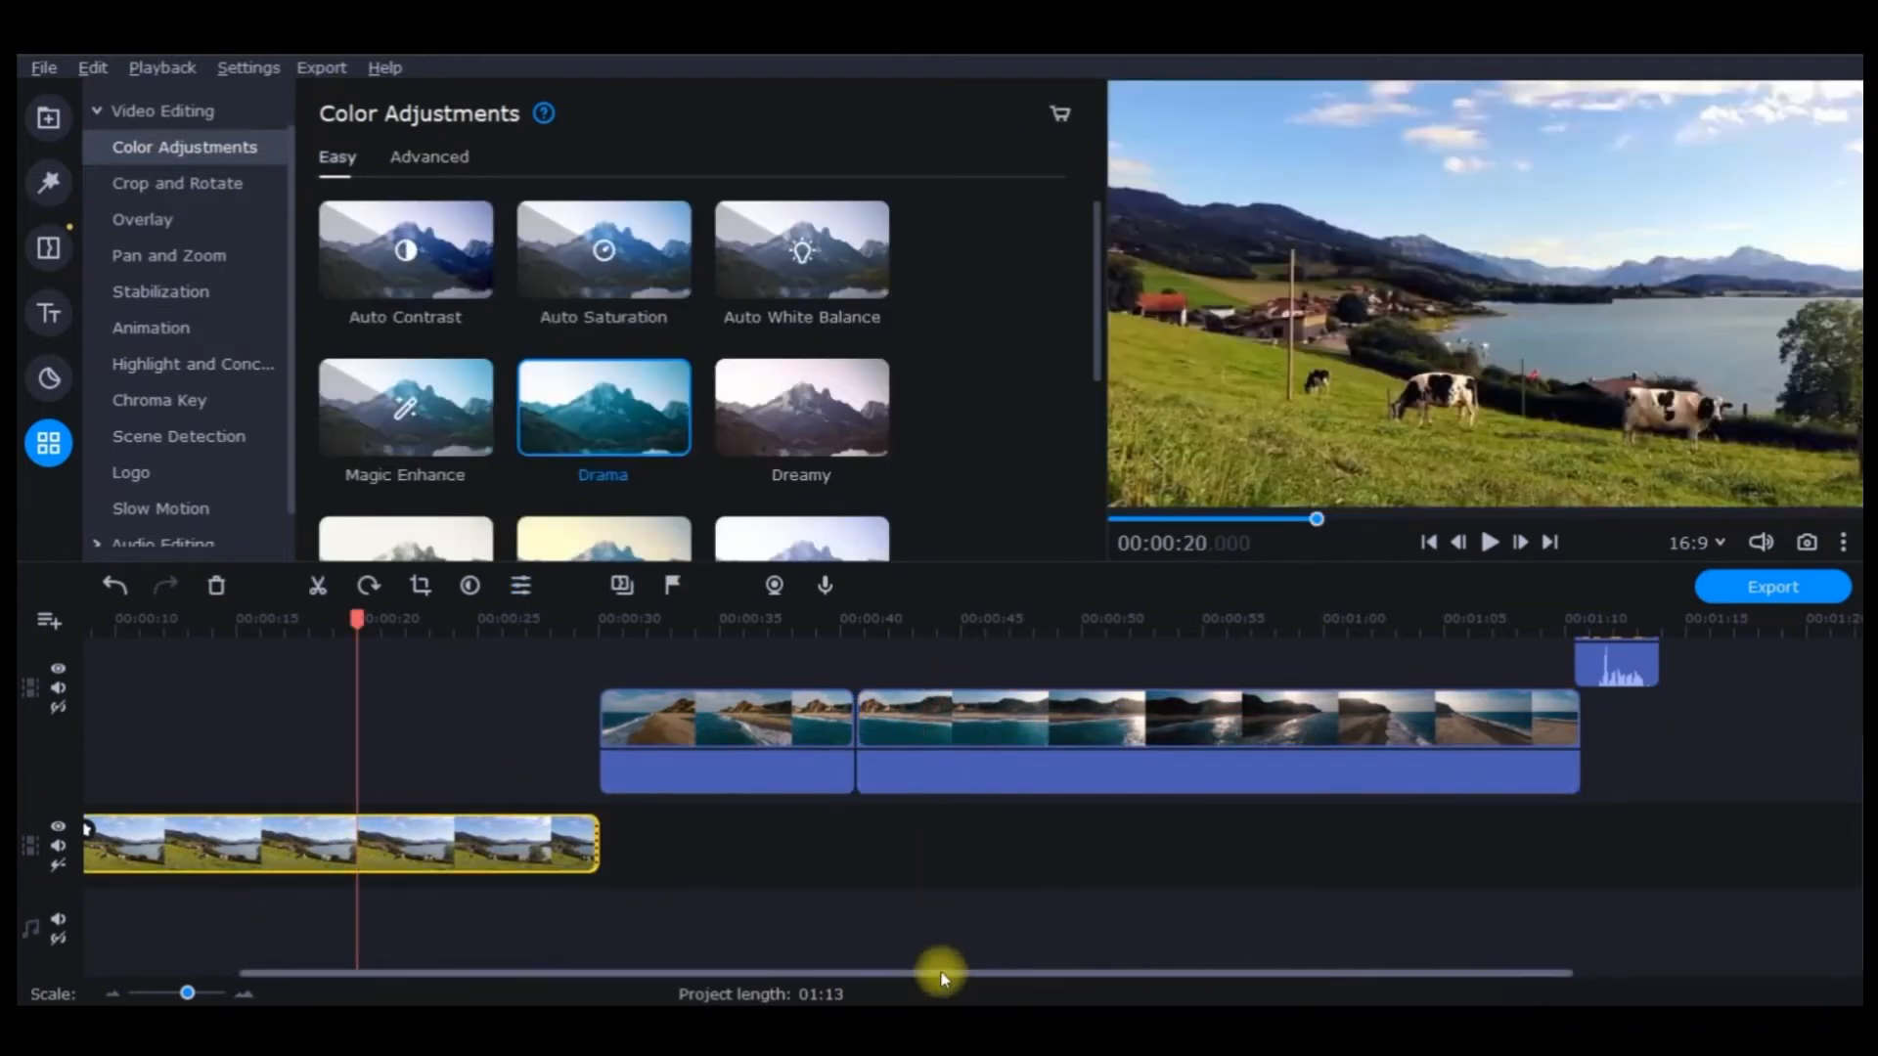
drag(946, 973, 331, 975)
click(303, 836)
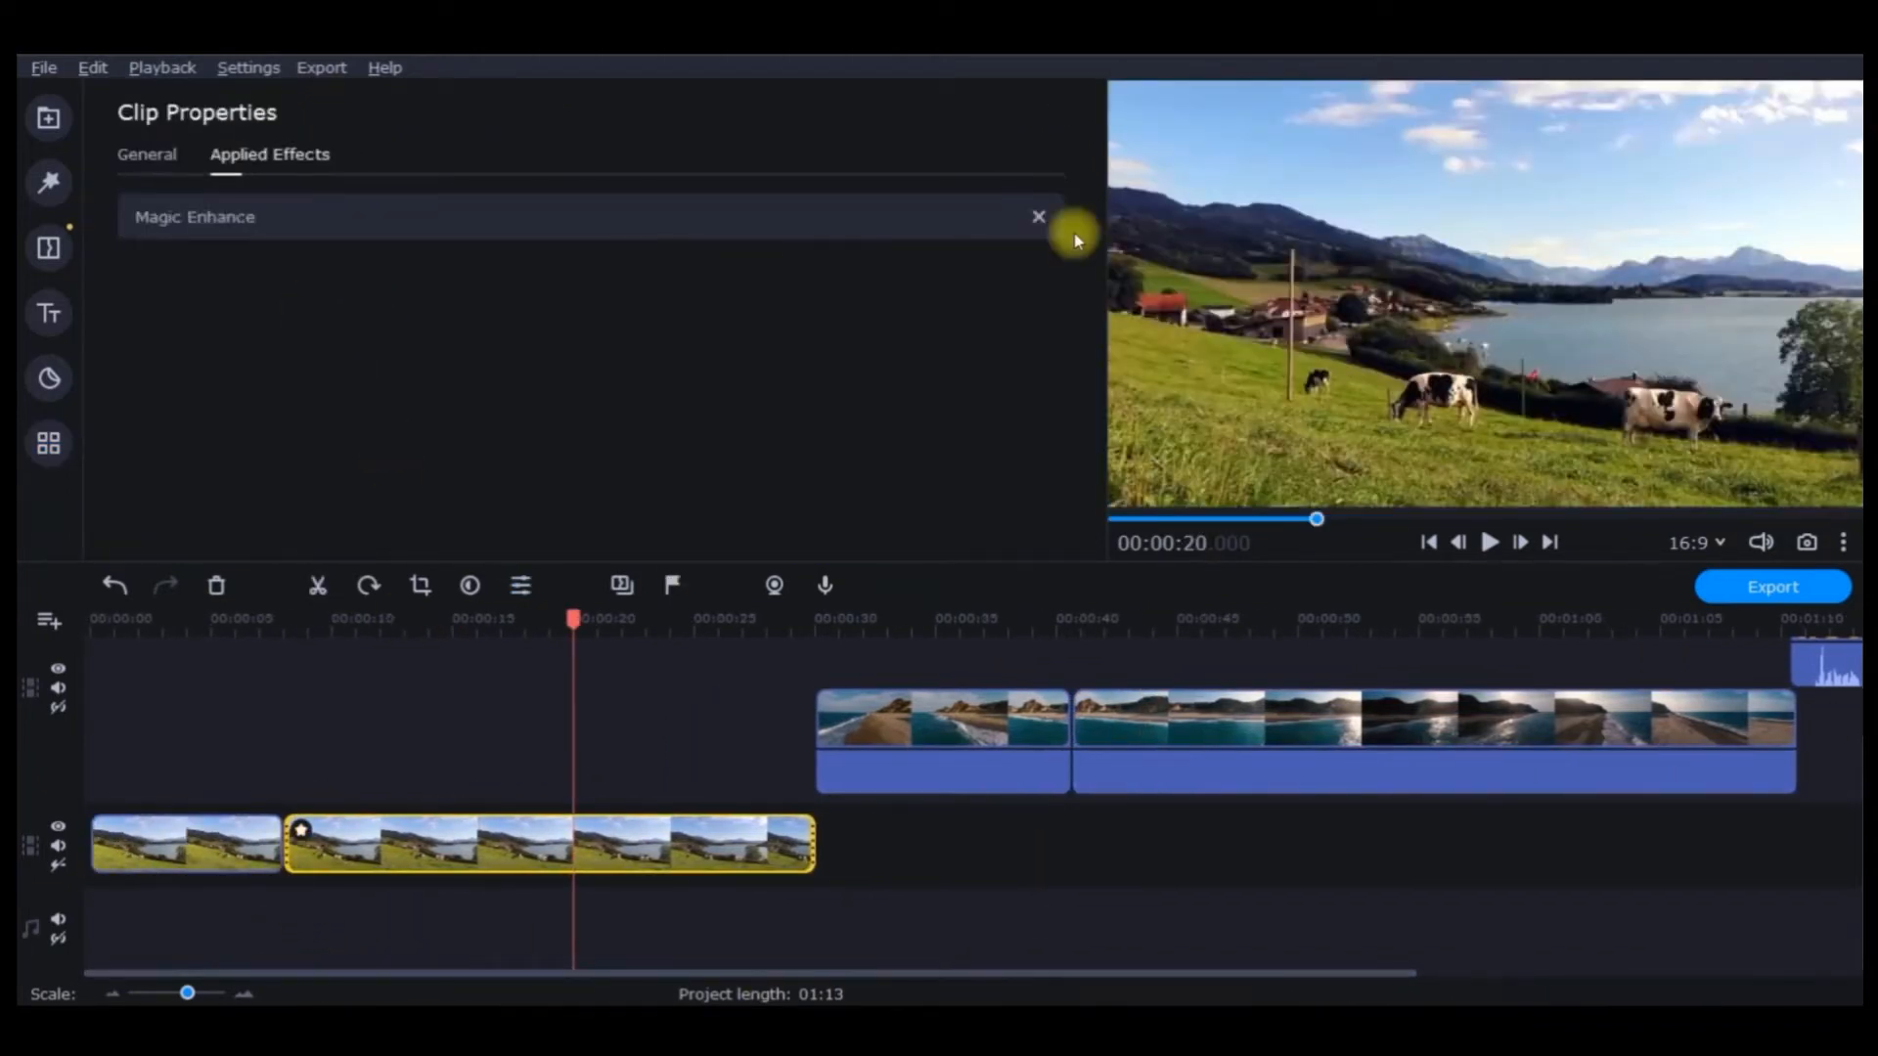
click(1041, 215)
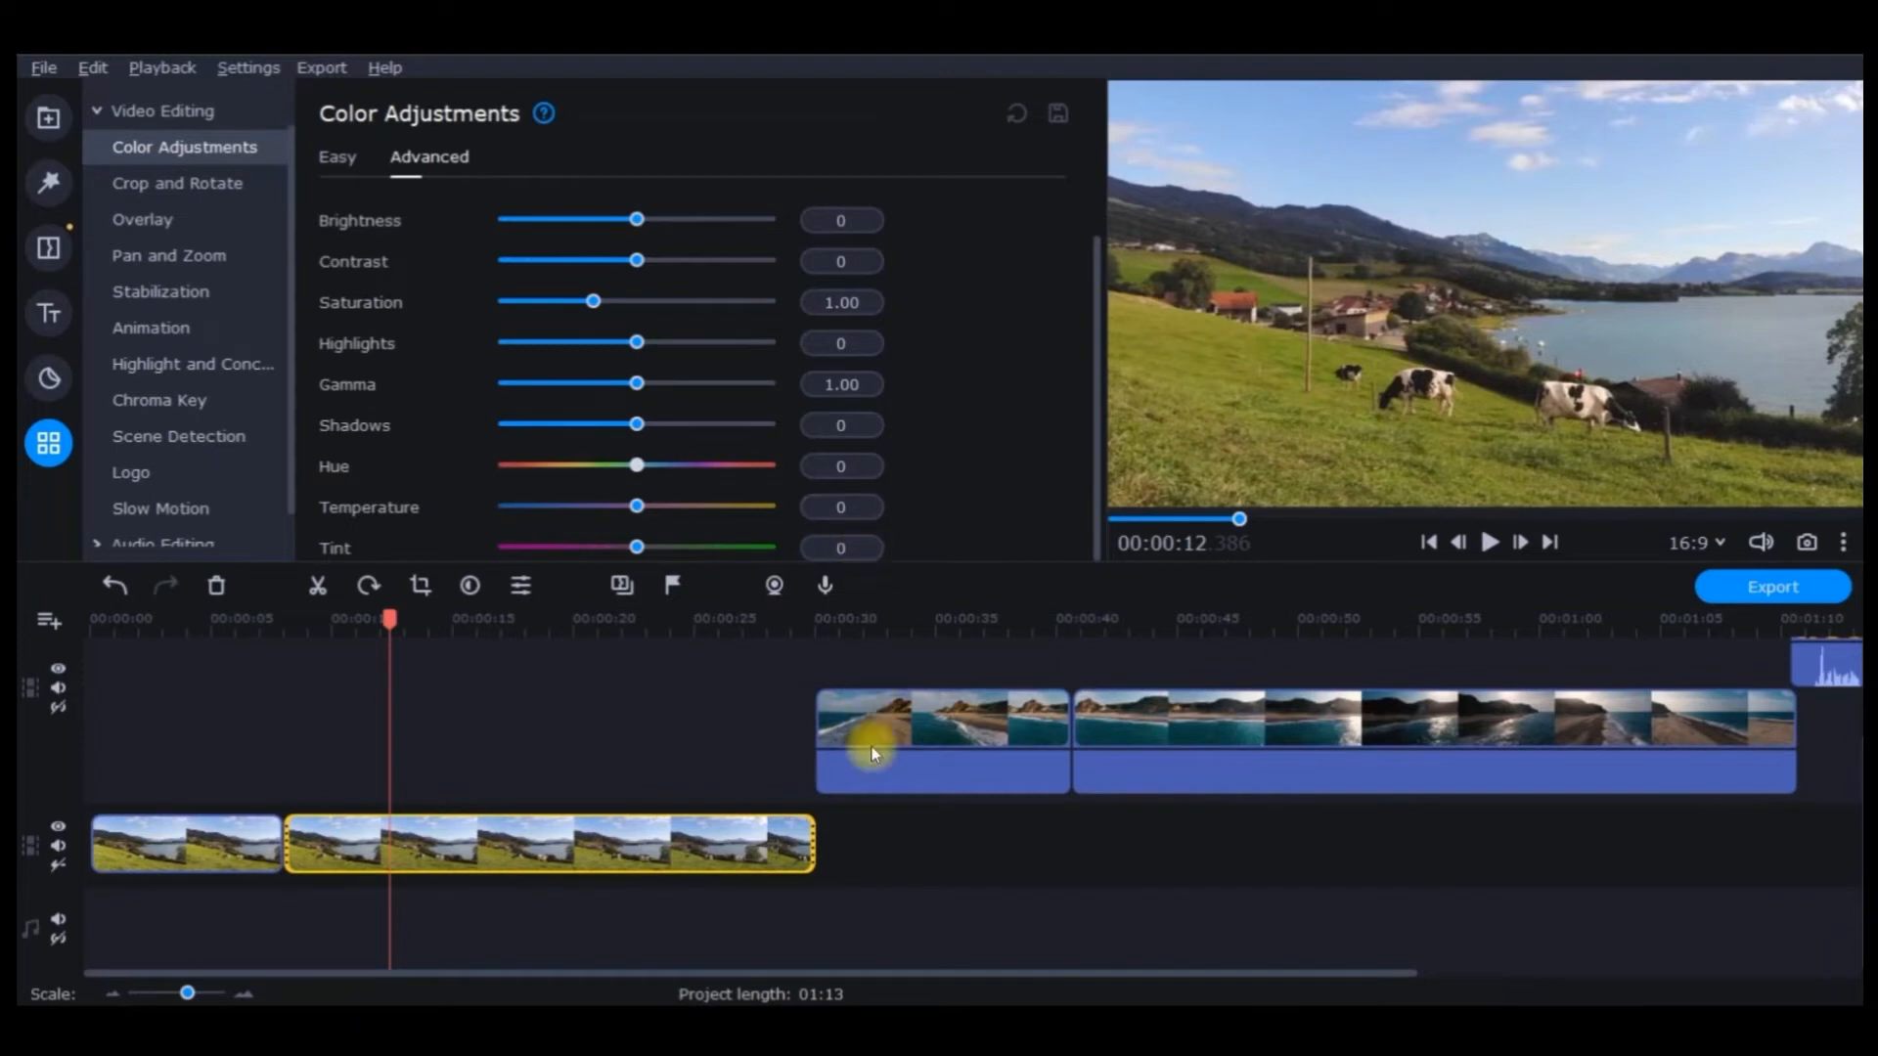
- In the advanced adjustments of the presenter clip at the project's end, set the brightness to 15 and the contrast to 5
drag(905, 976, 1270, 775)
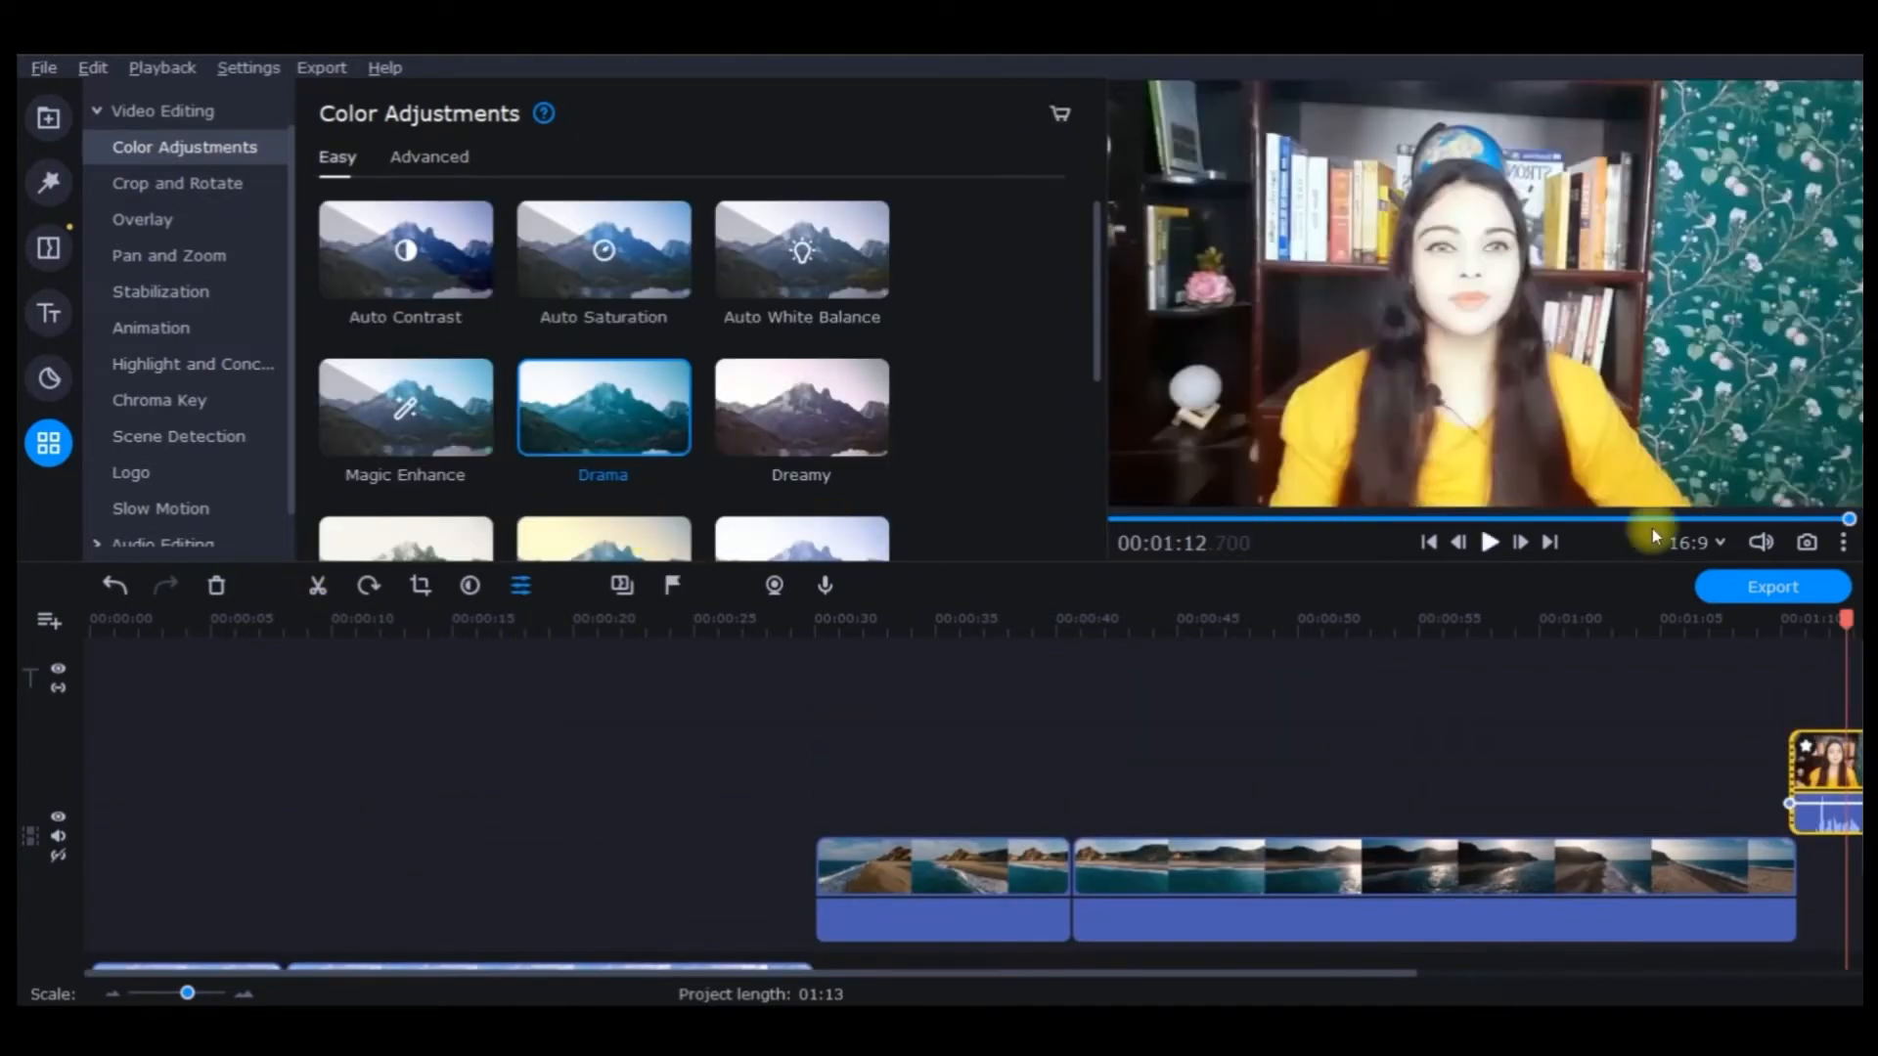
drag(1847, 620, 1300, 675)
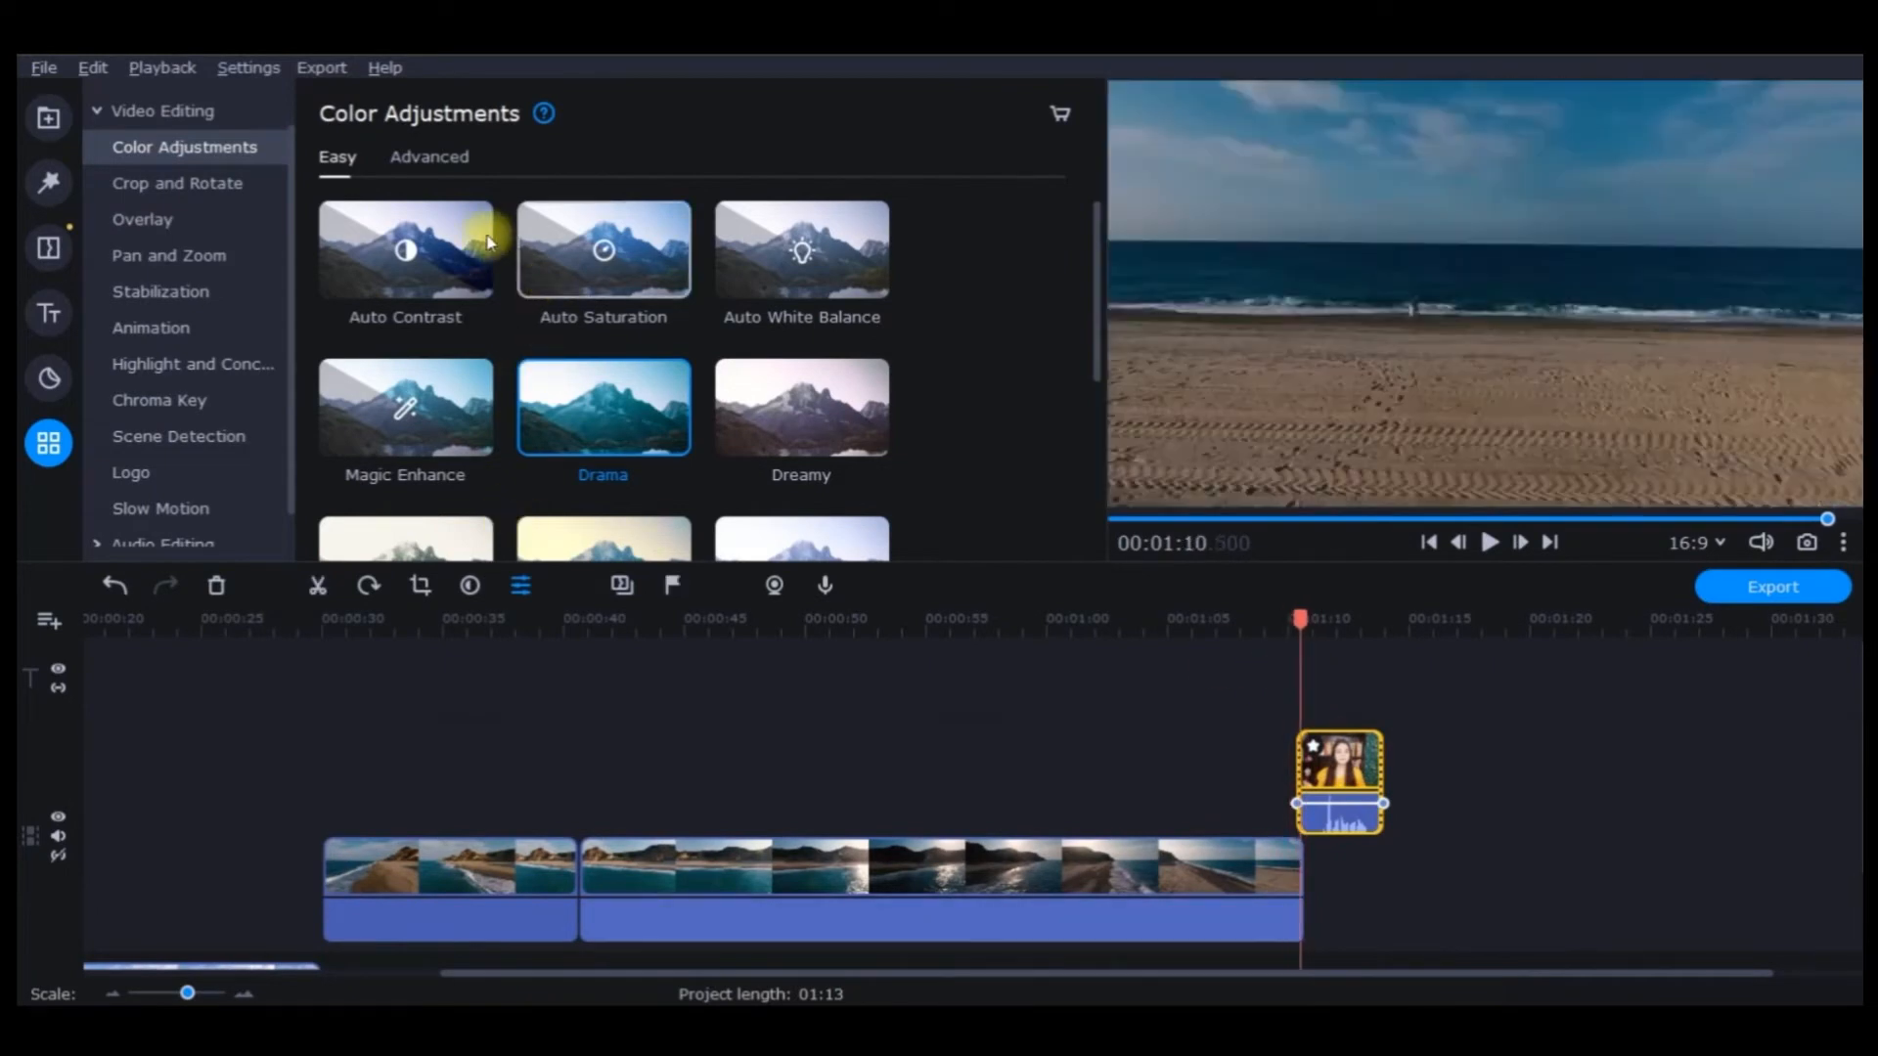
click(403, 159)
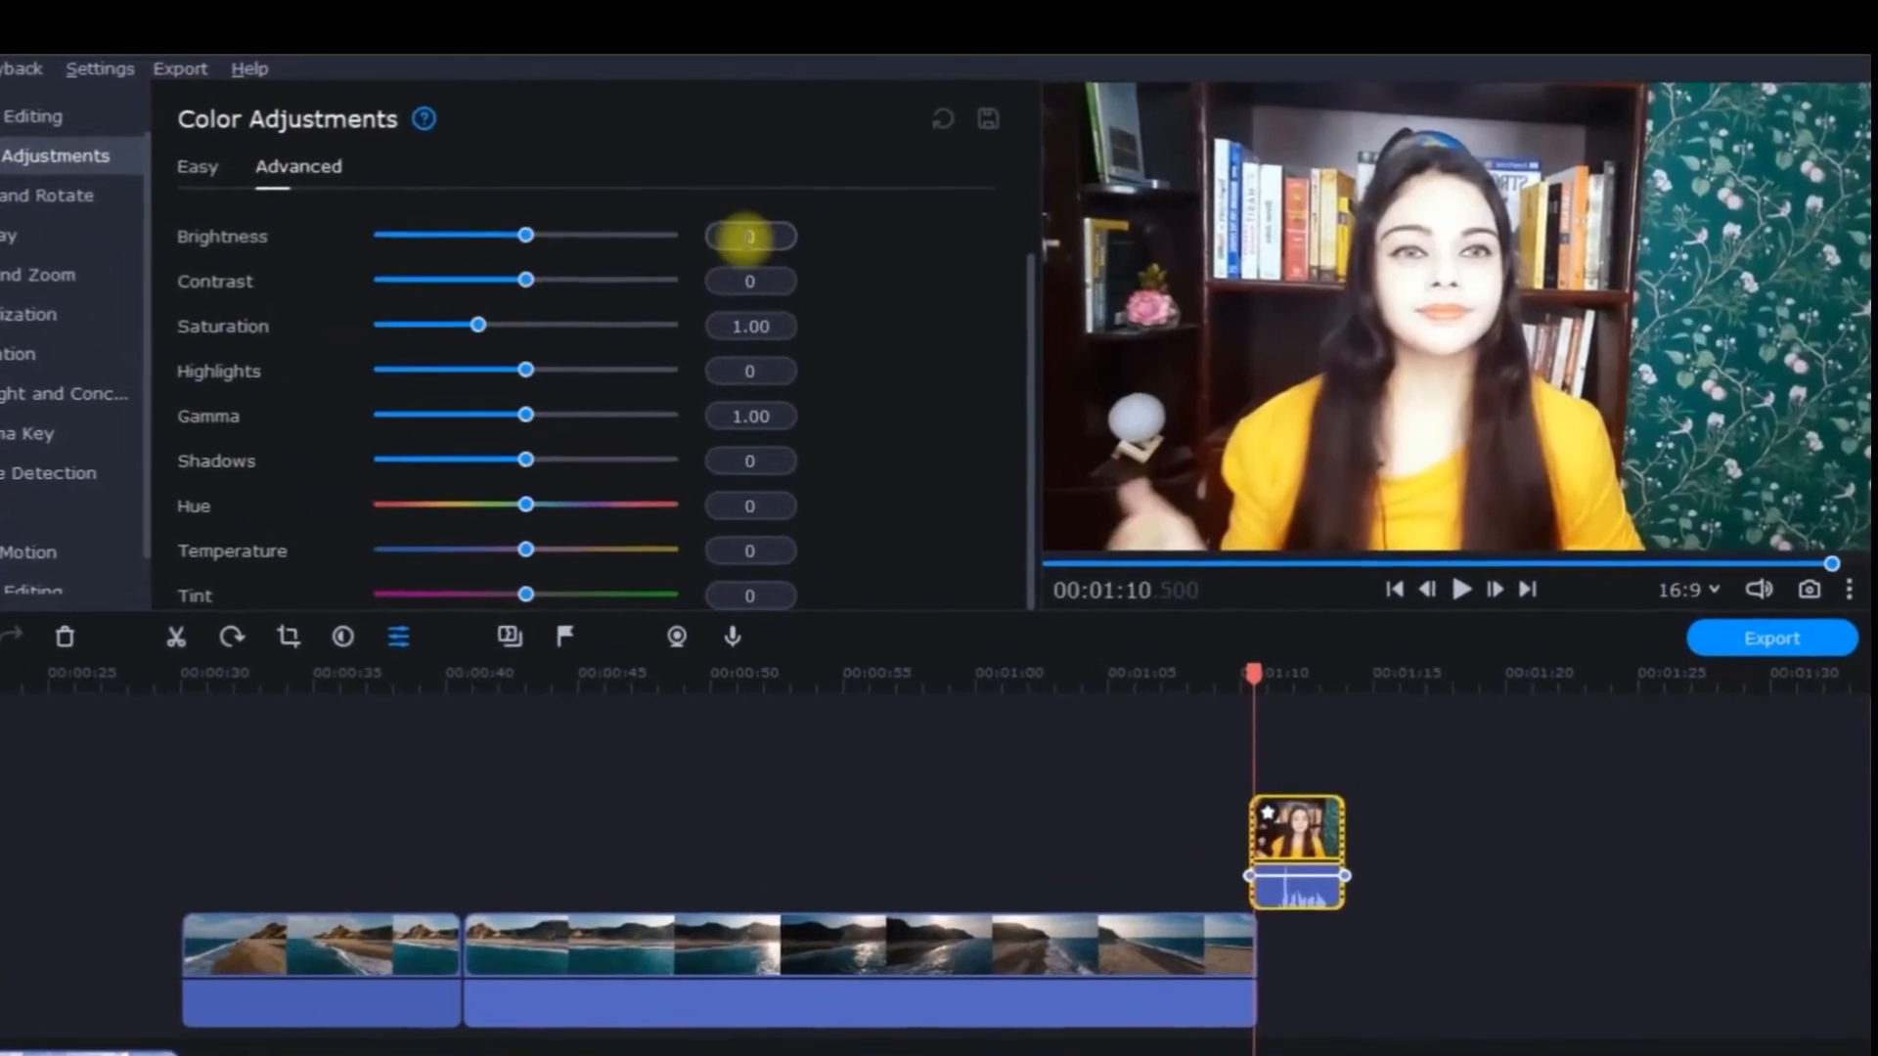
click(749, 237)
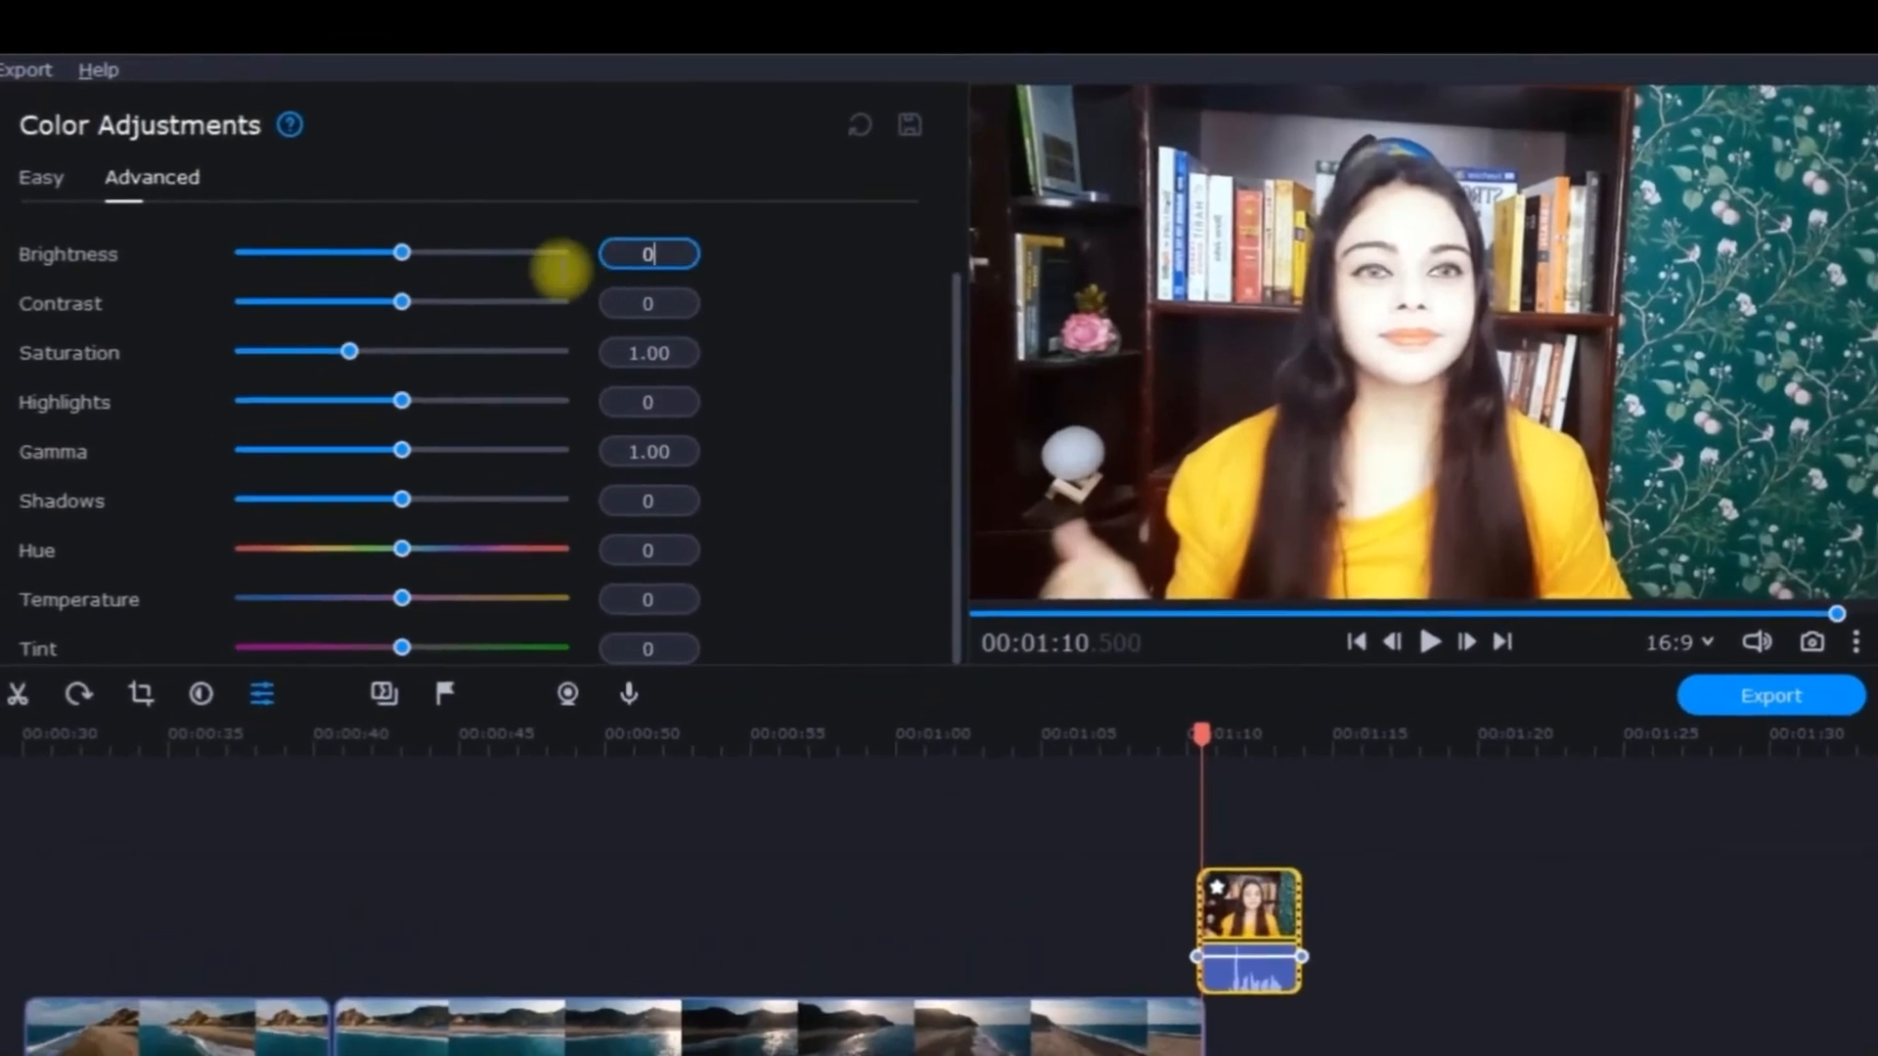
key(BackSpace)
text(15)
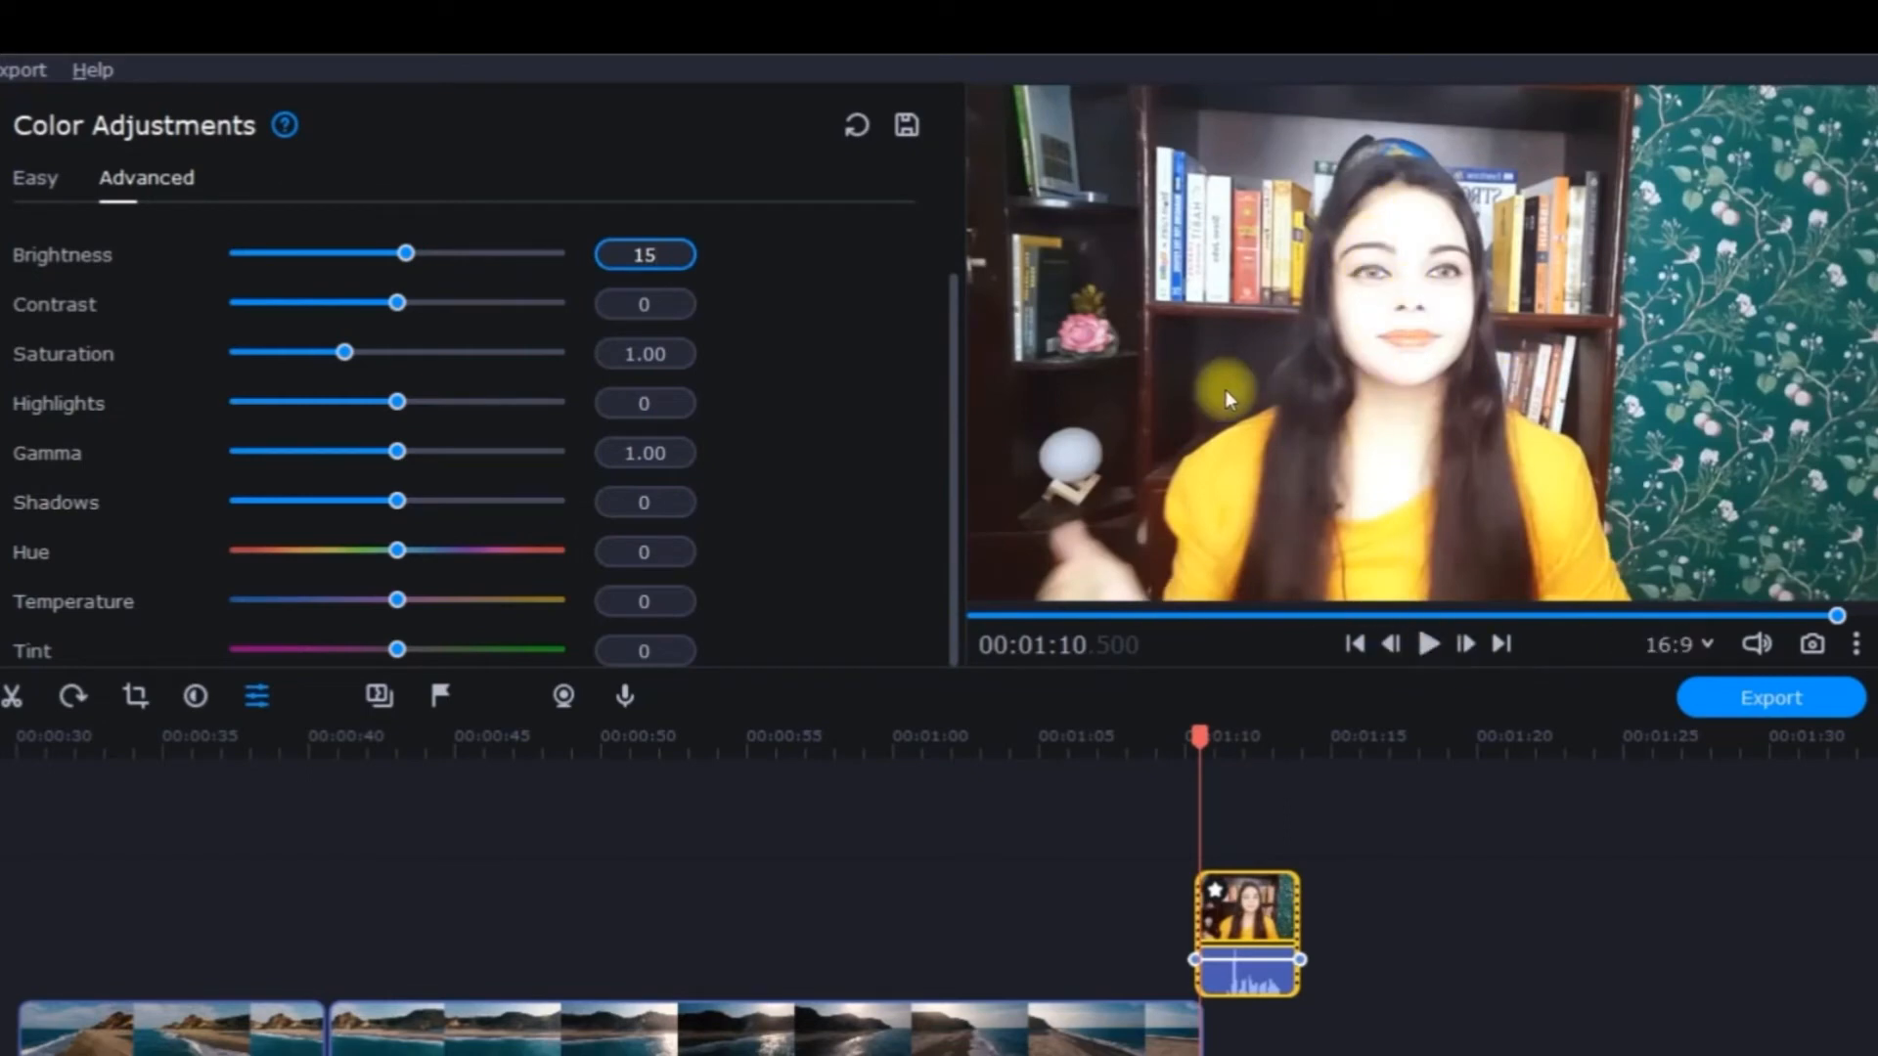
click(626, 304)
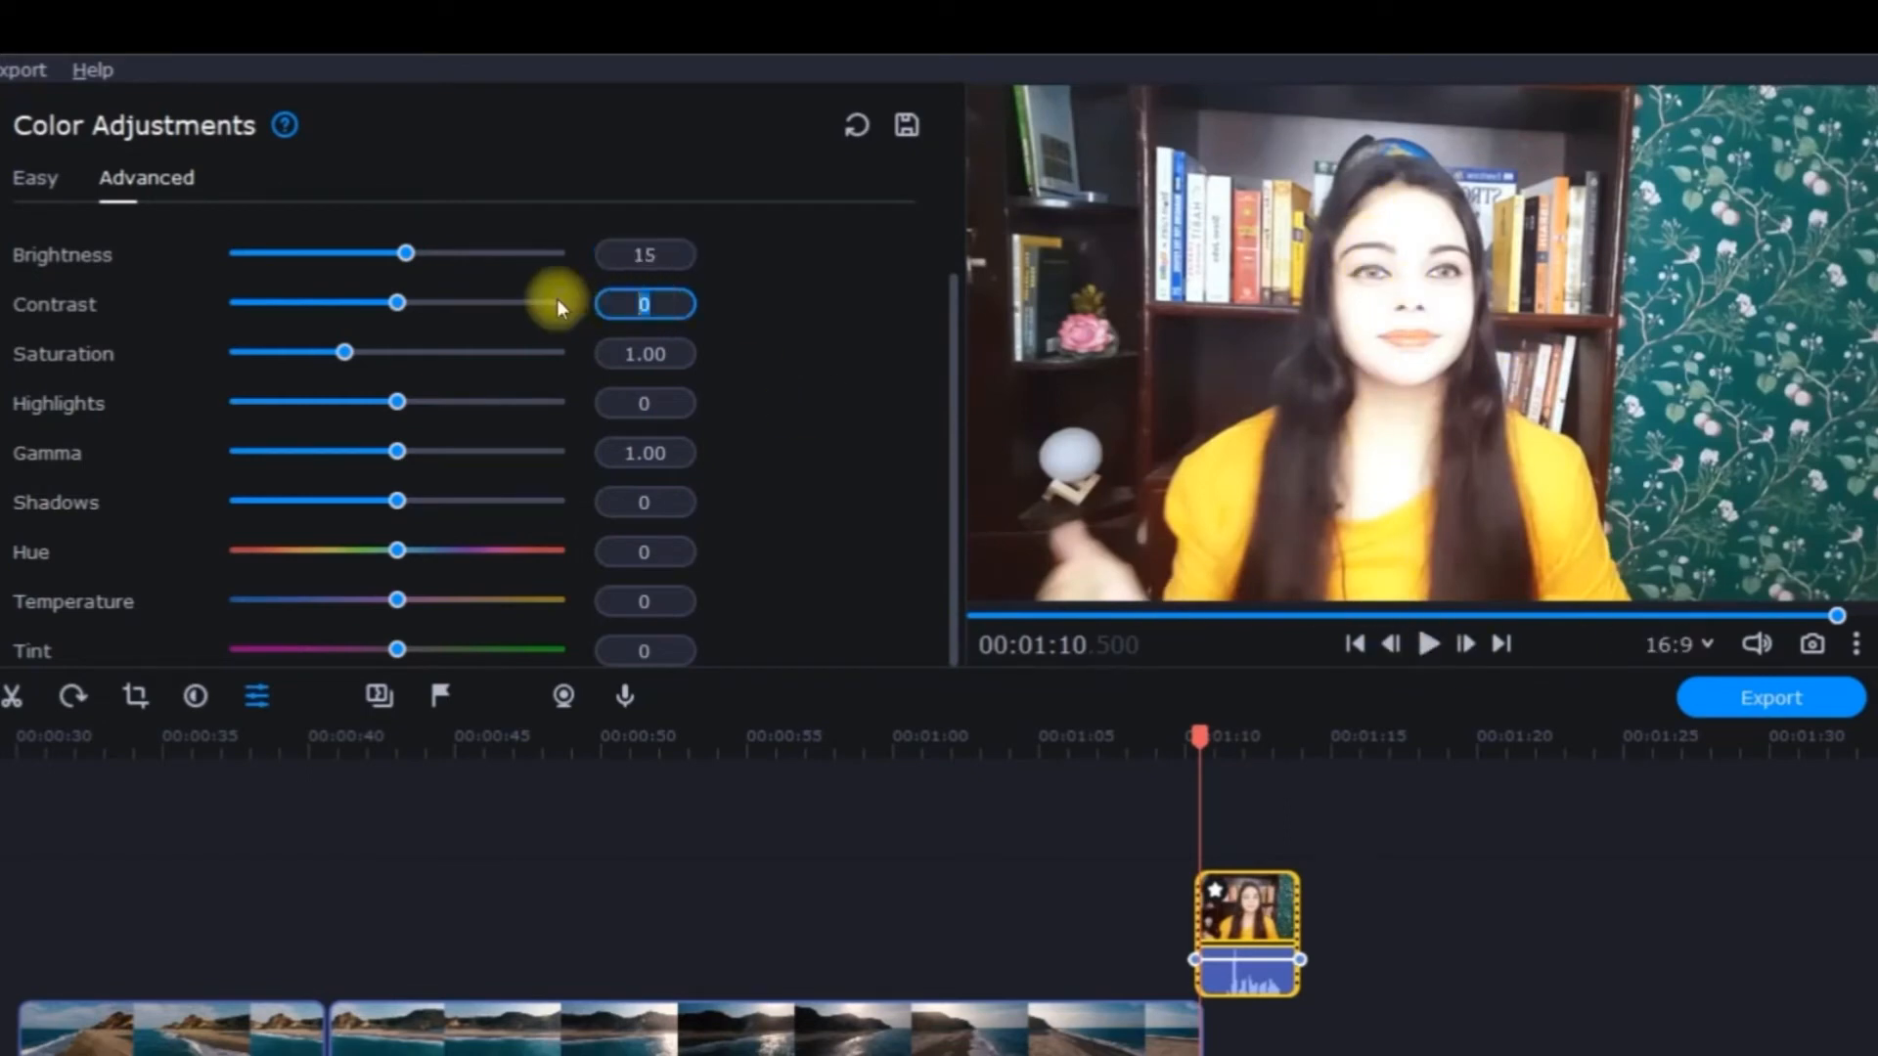
text(5)
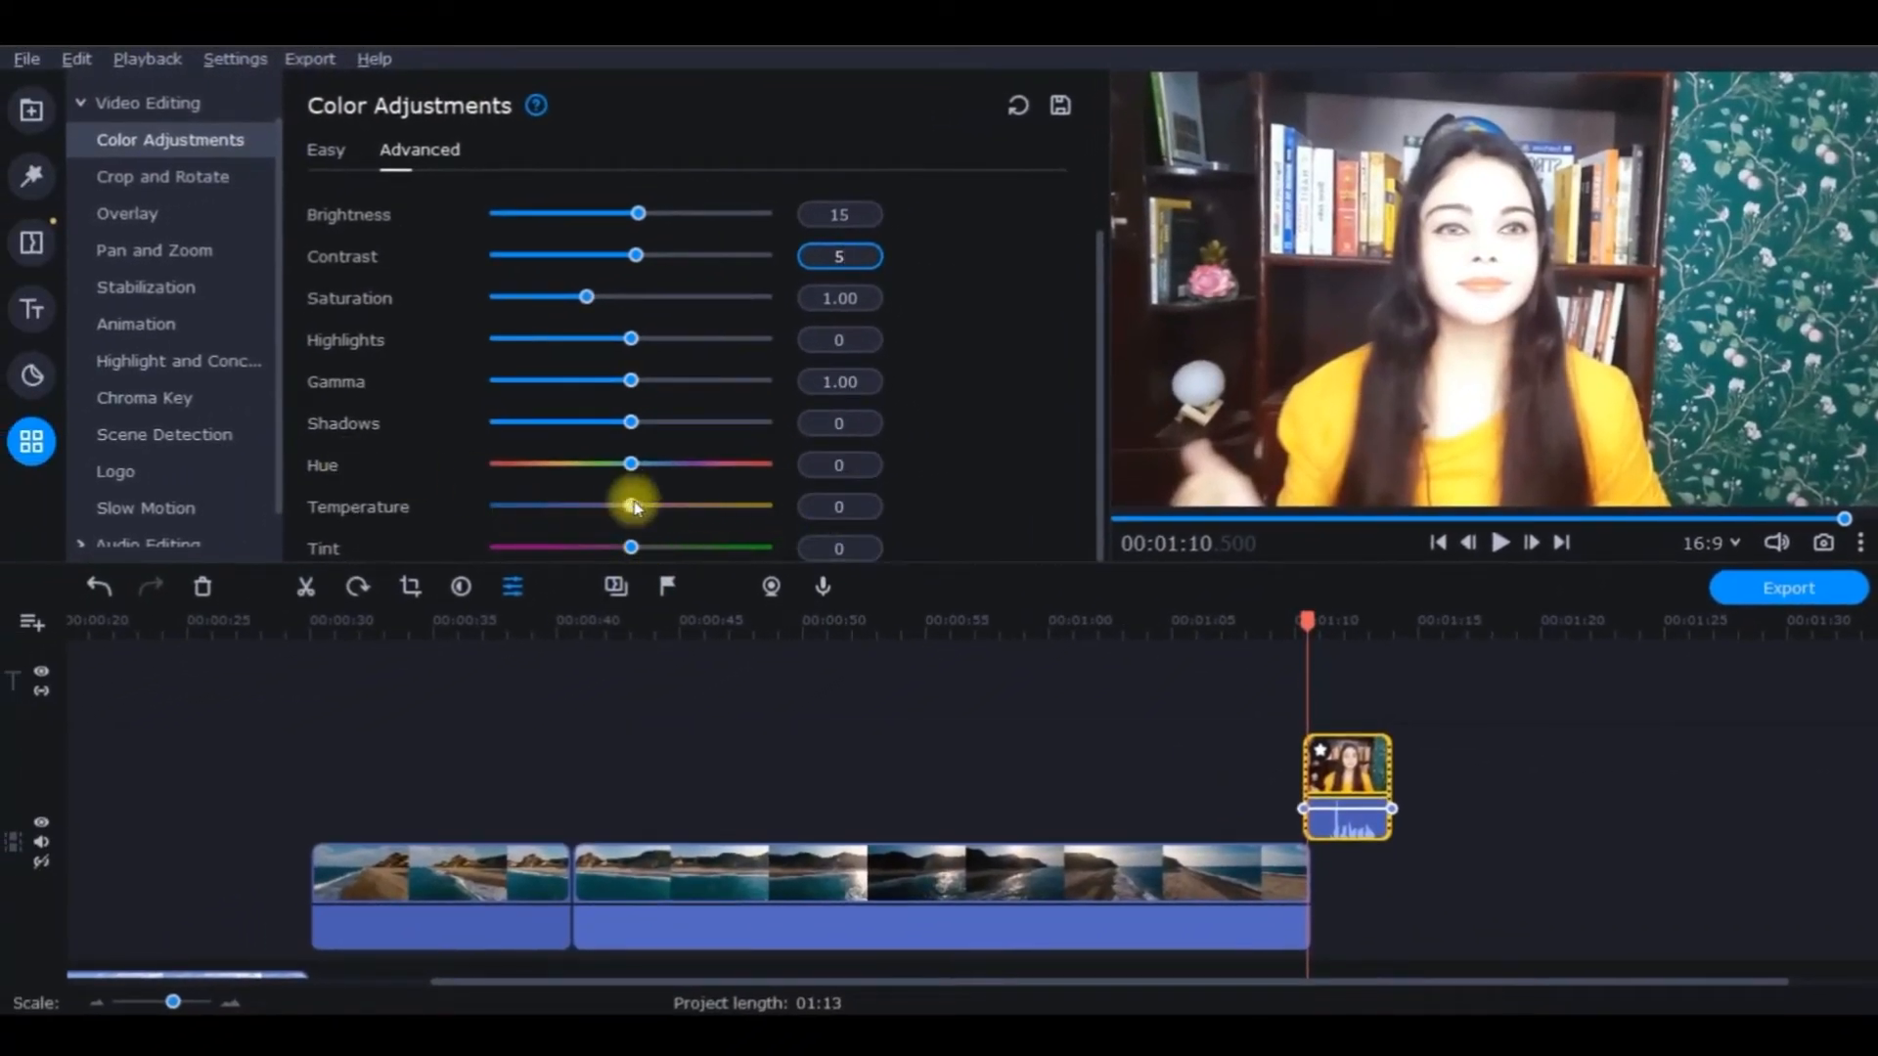
- Try a temperature of 38 on the presenter clip and set the temperature to 15
mouse_move(630, 507)
mouse_down()
mouse_move(676, 511)
mouse_move(622, 513)
mouse_move(652, 518)
mouse_up()
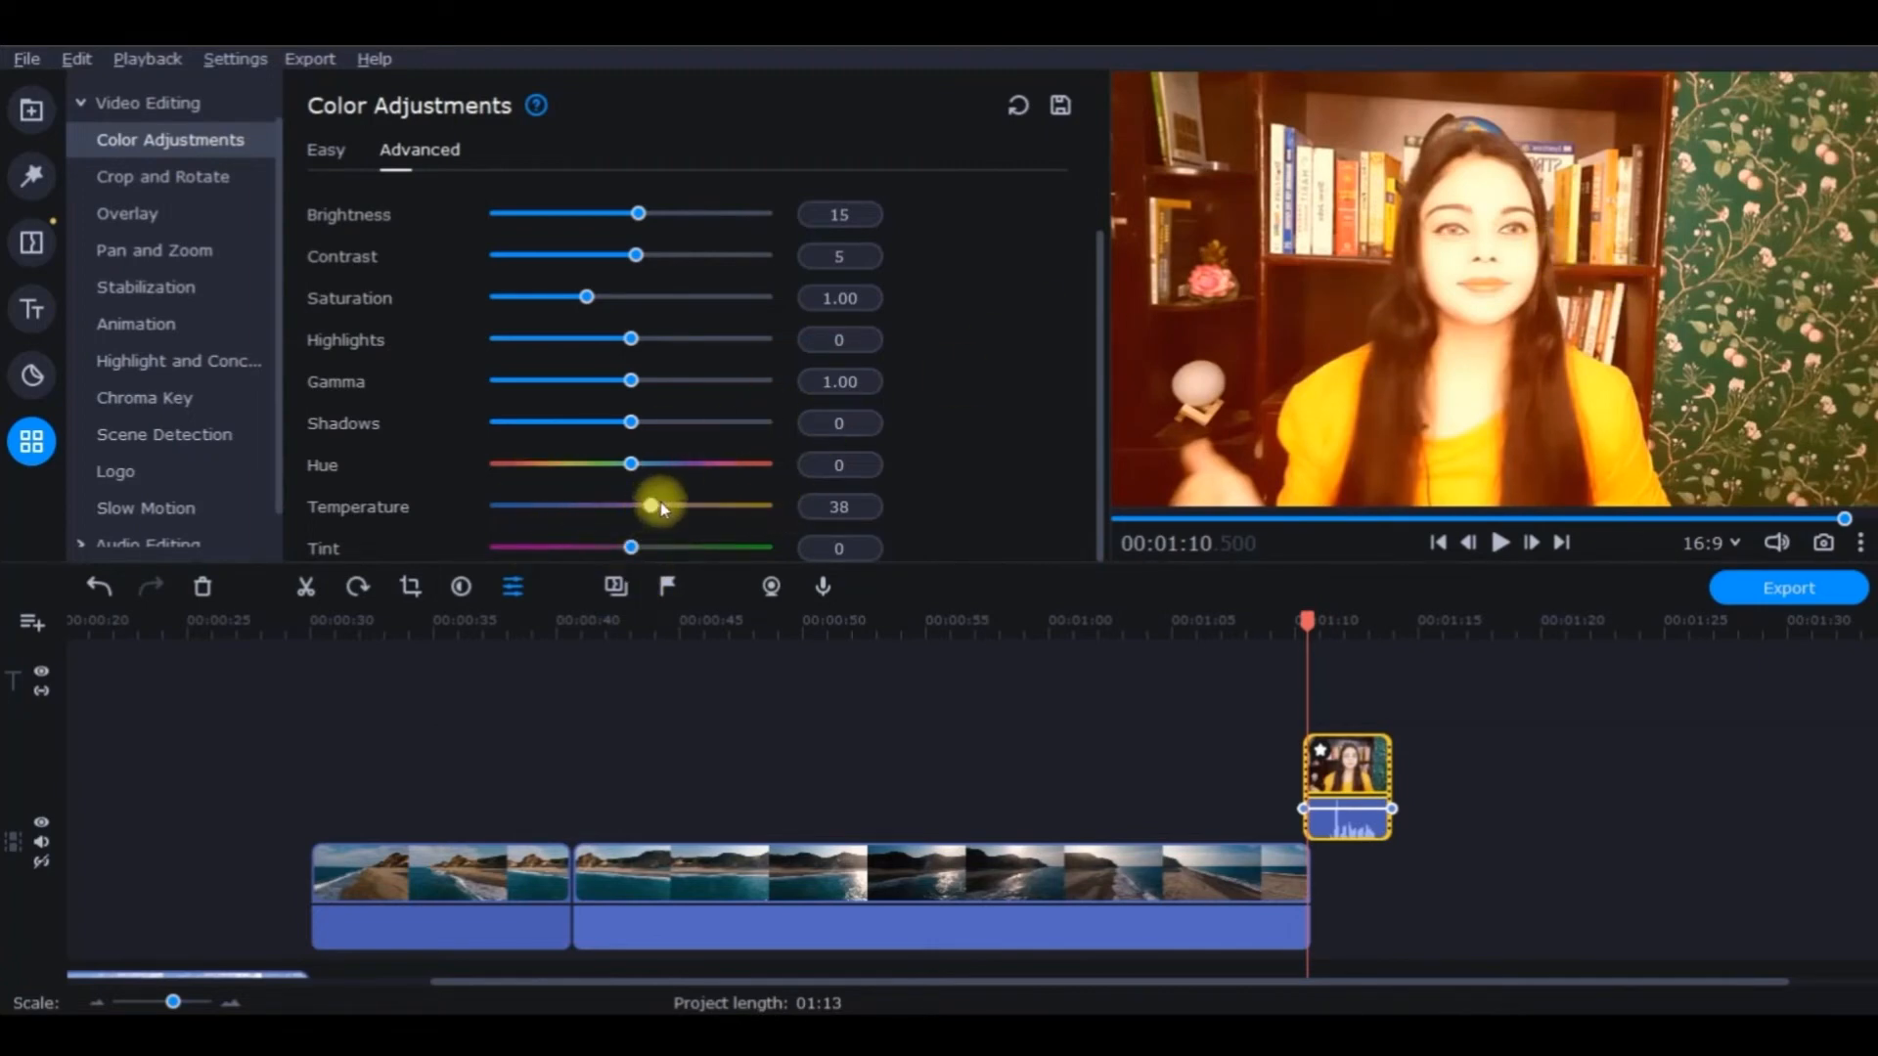
click(845, 510)
key(BackSpace)
key(BackSpace)
text(15)
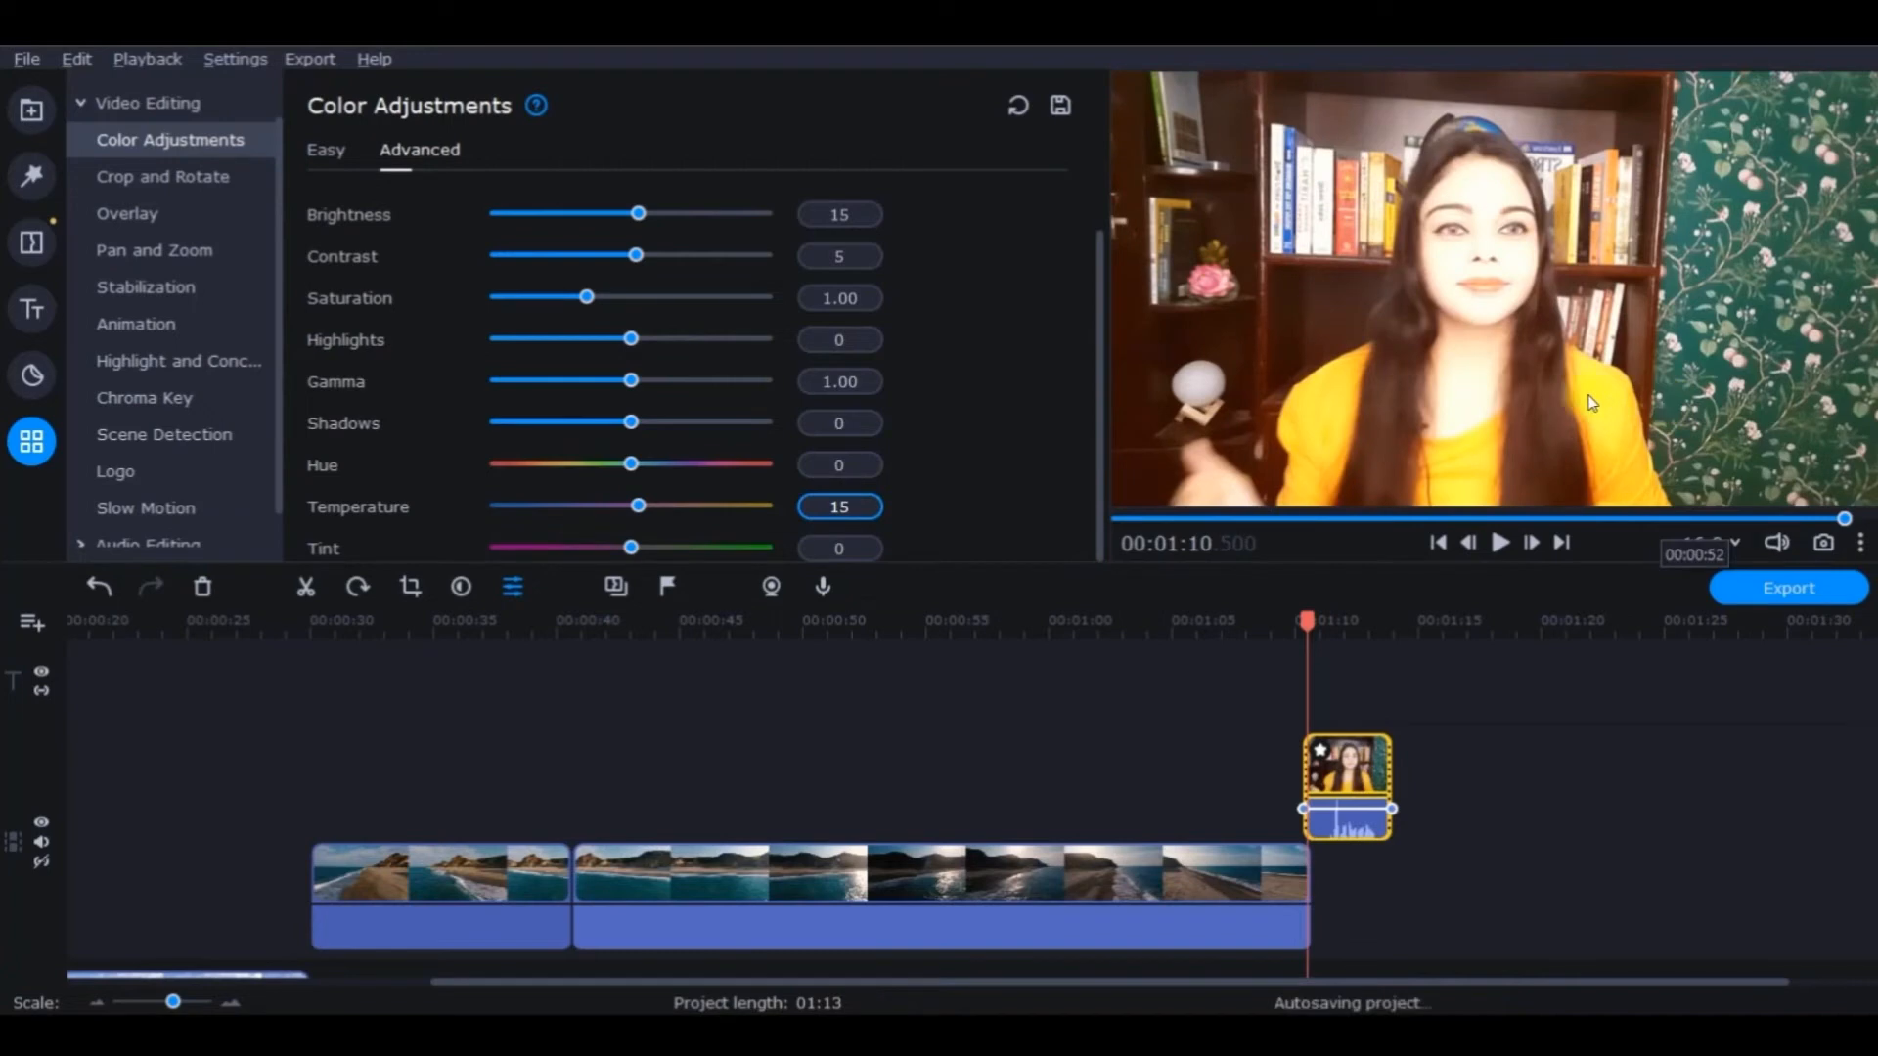
- Preview the presenter clip with its warmer temperature and return the playhead to just before its start
click(1504, 541)
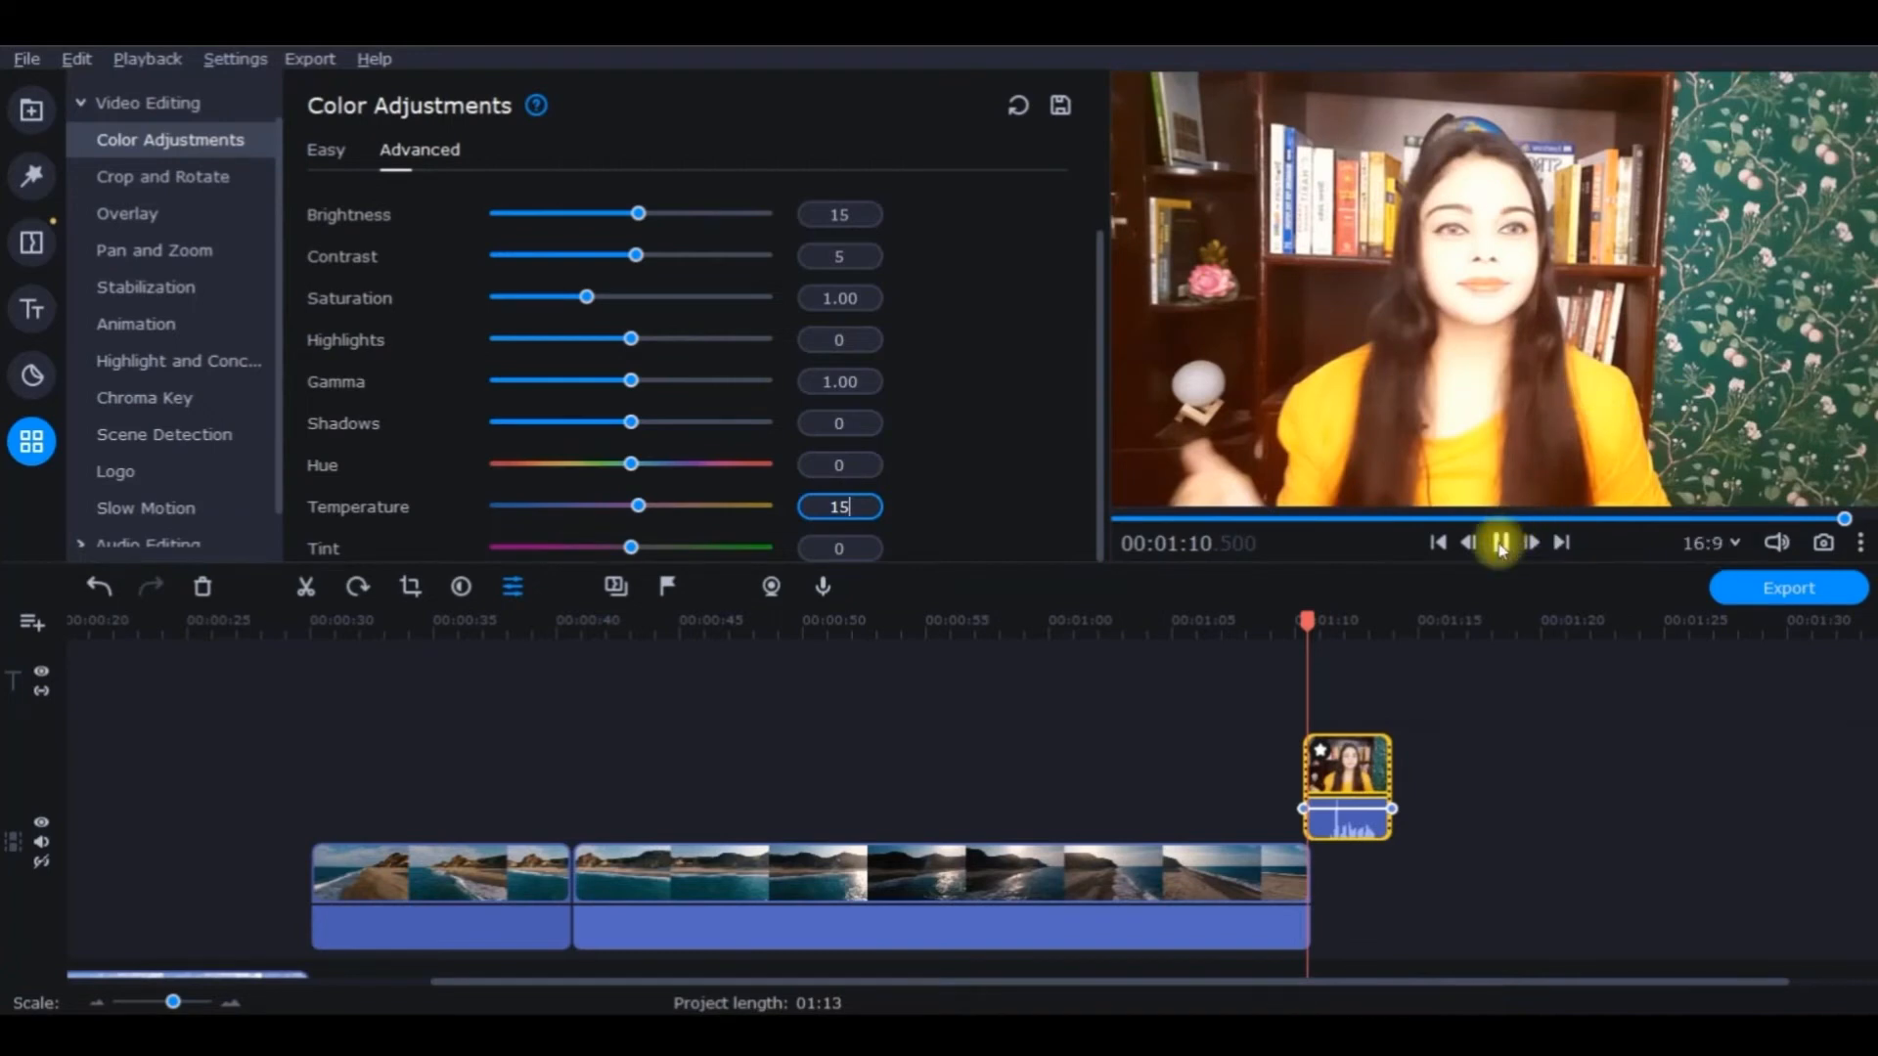
click(1501, 543)
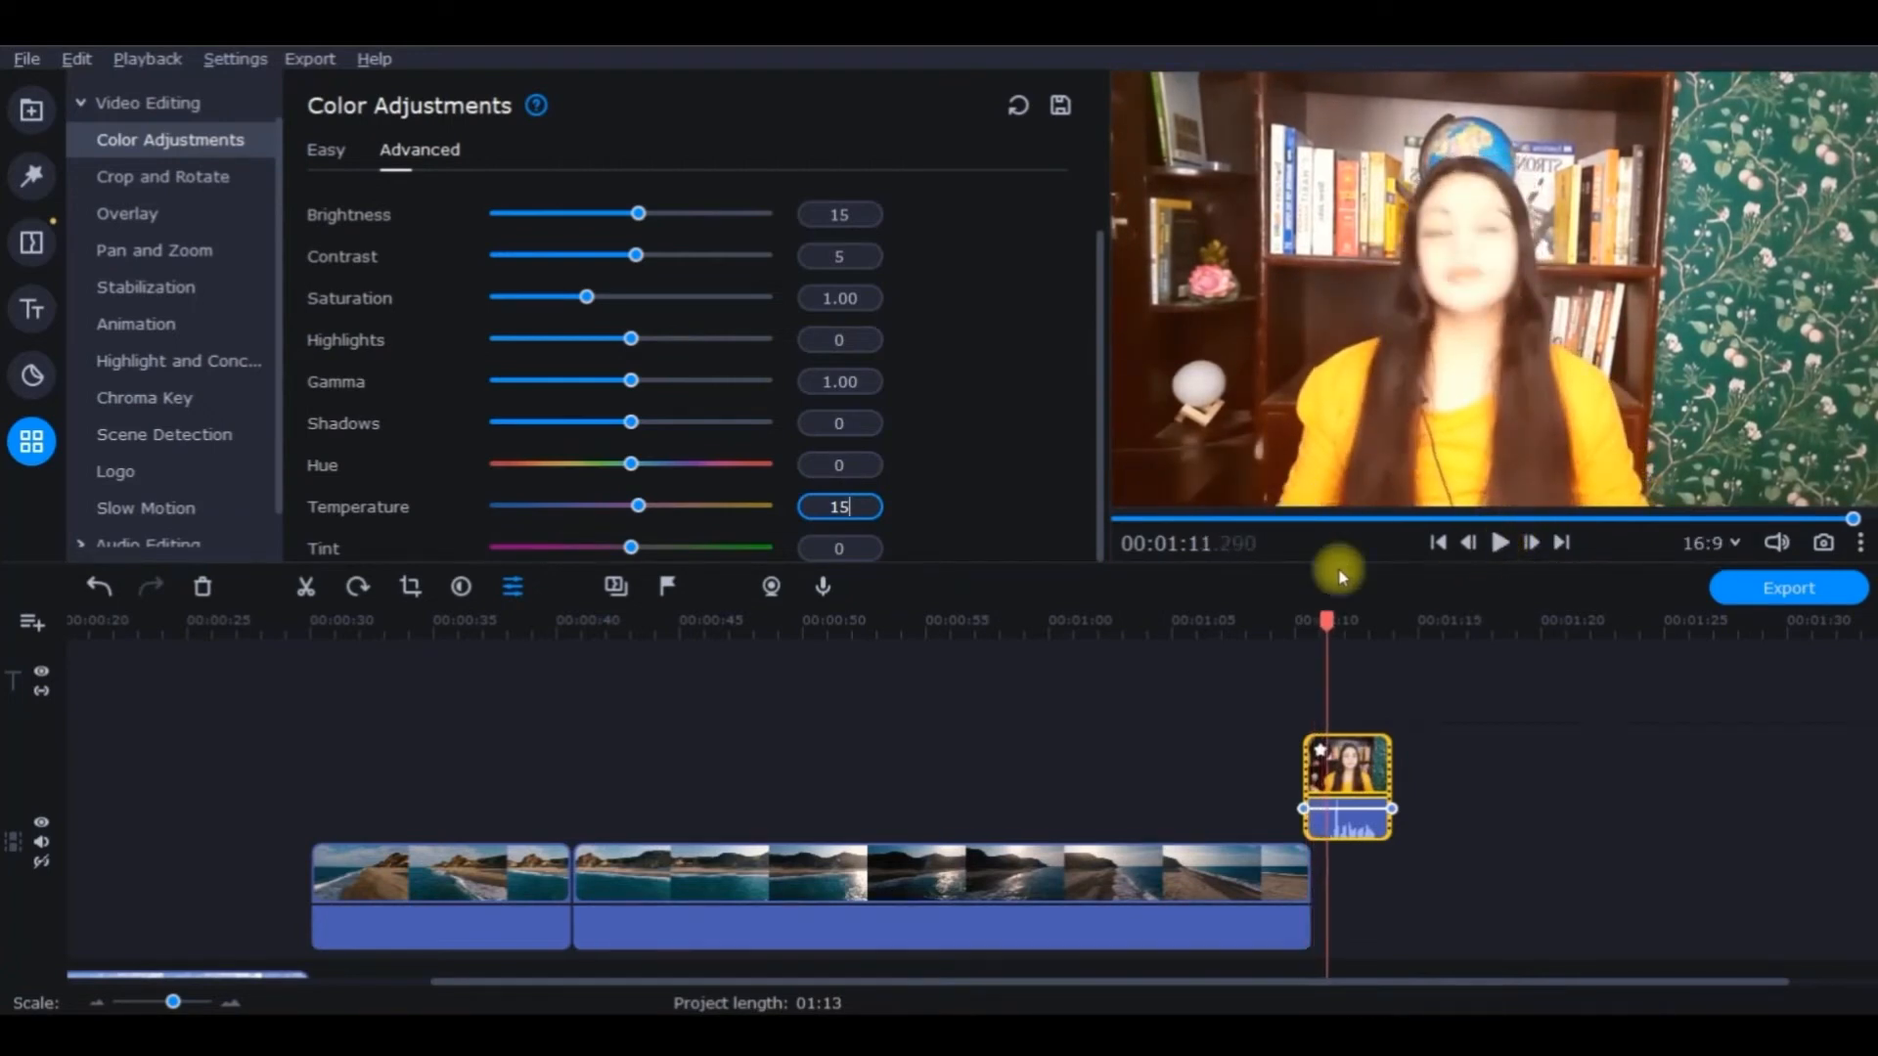
double_click(839, 507)
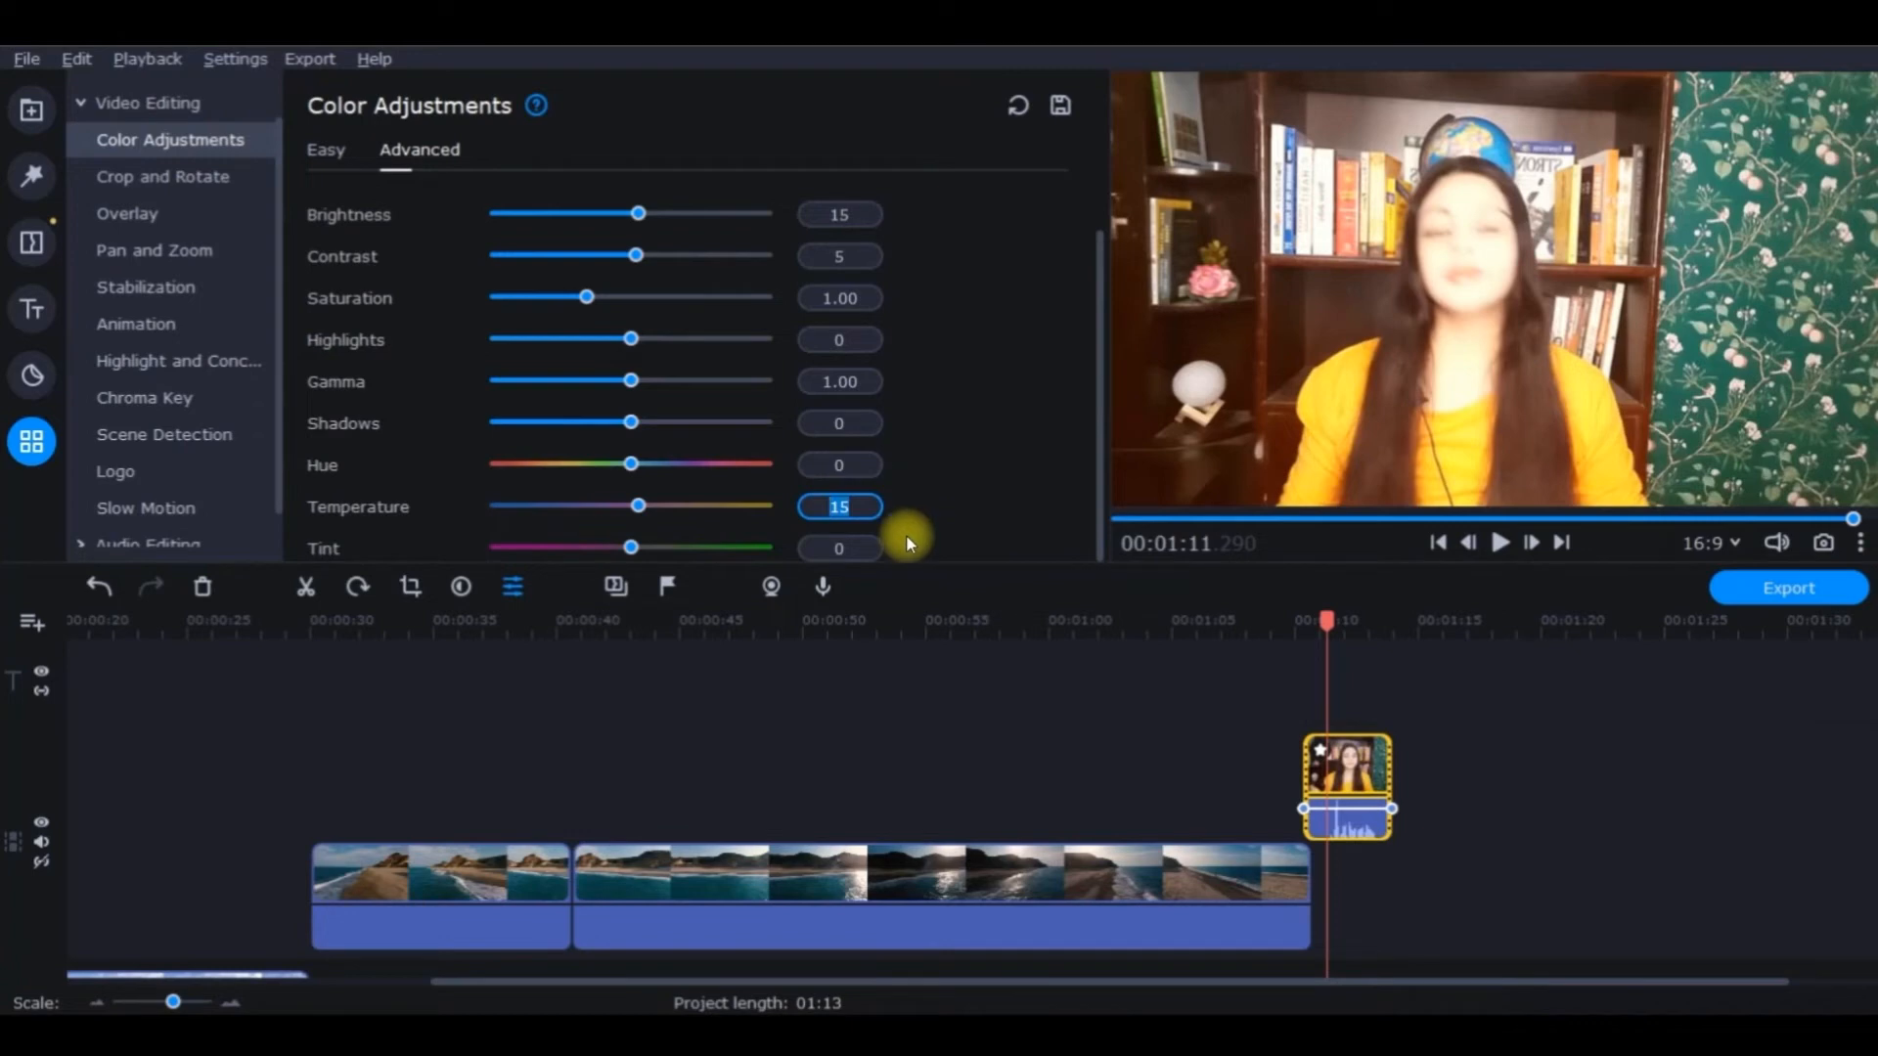
drag(1326, 622, 1296, 625)
click(1470, 543)
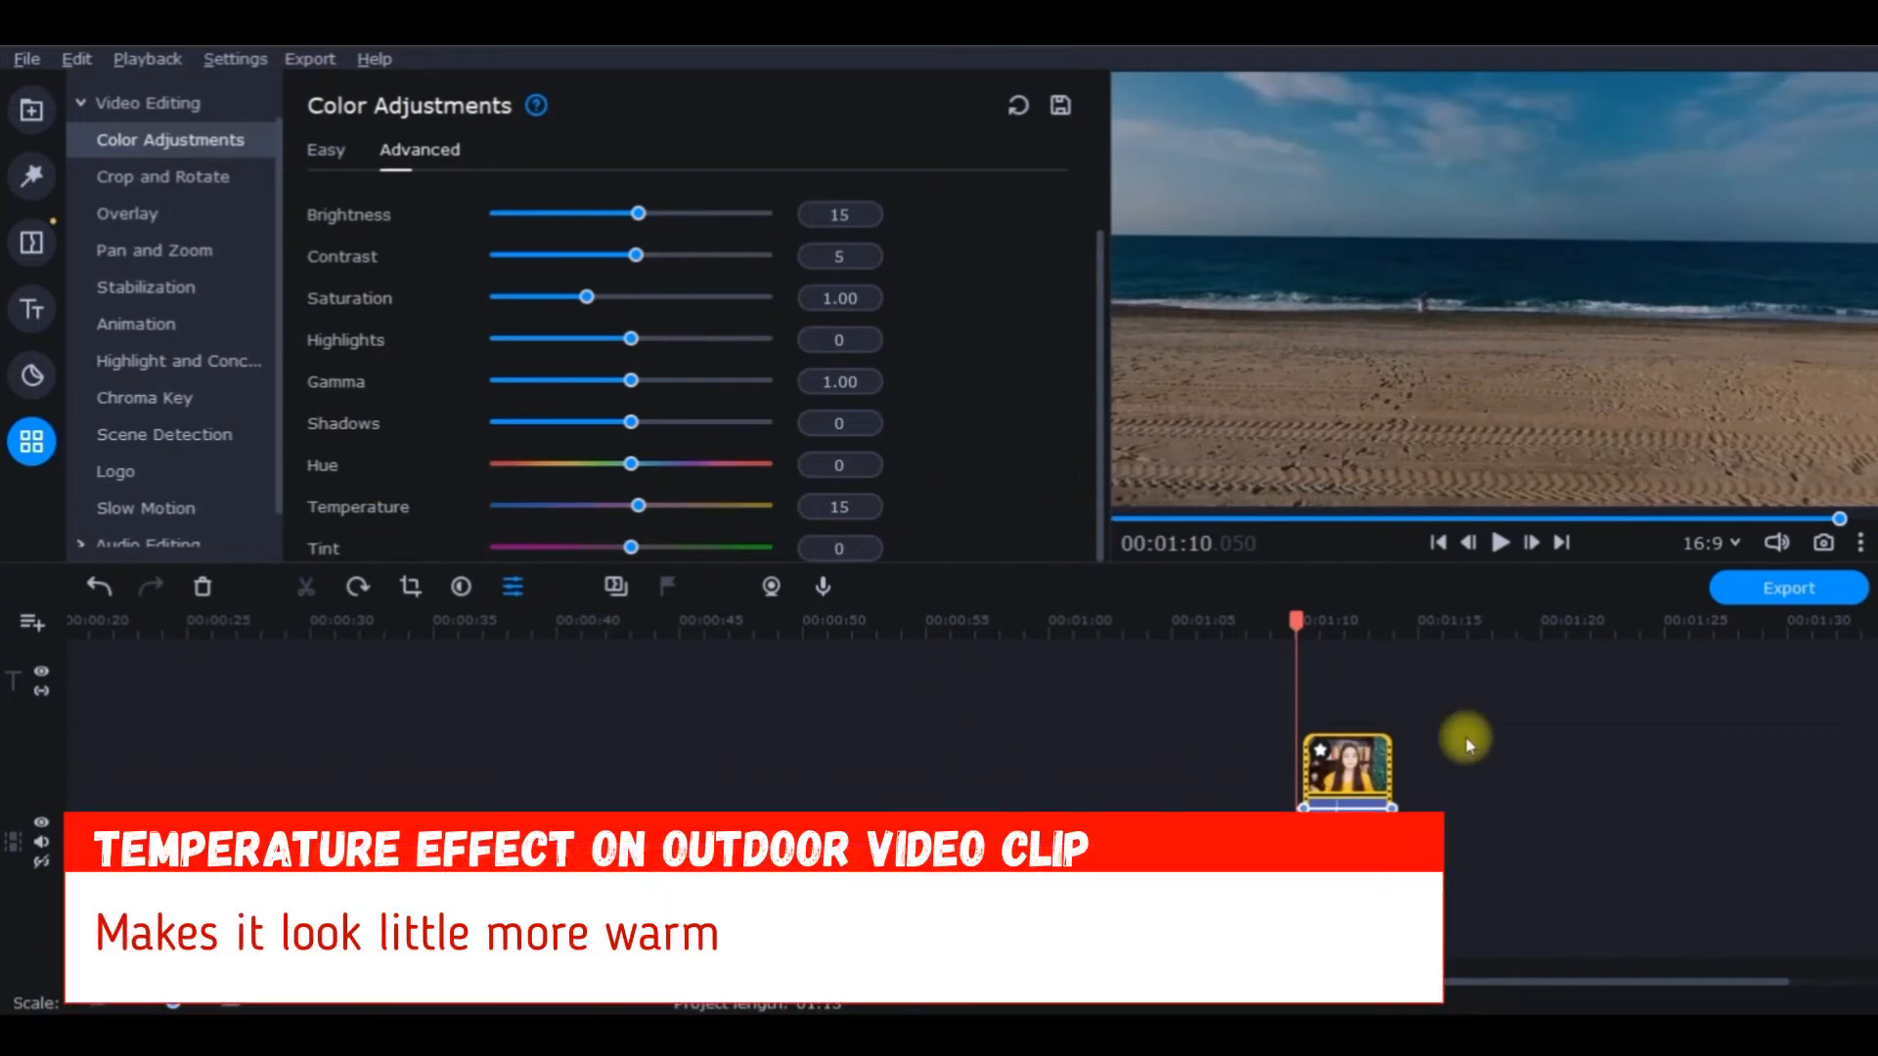
- Set the temperature of the beach clip's second part to 15 and play the footage around the cut
drag(1296, 620, 557, 720)
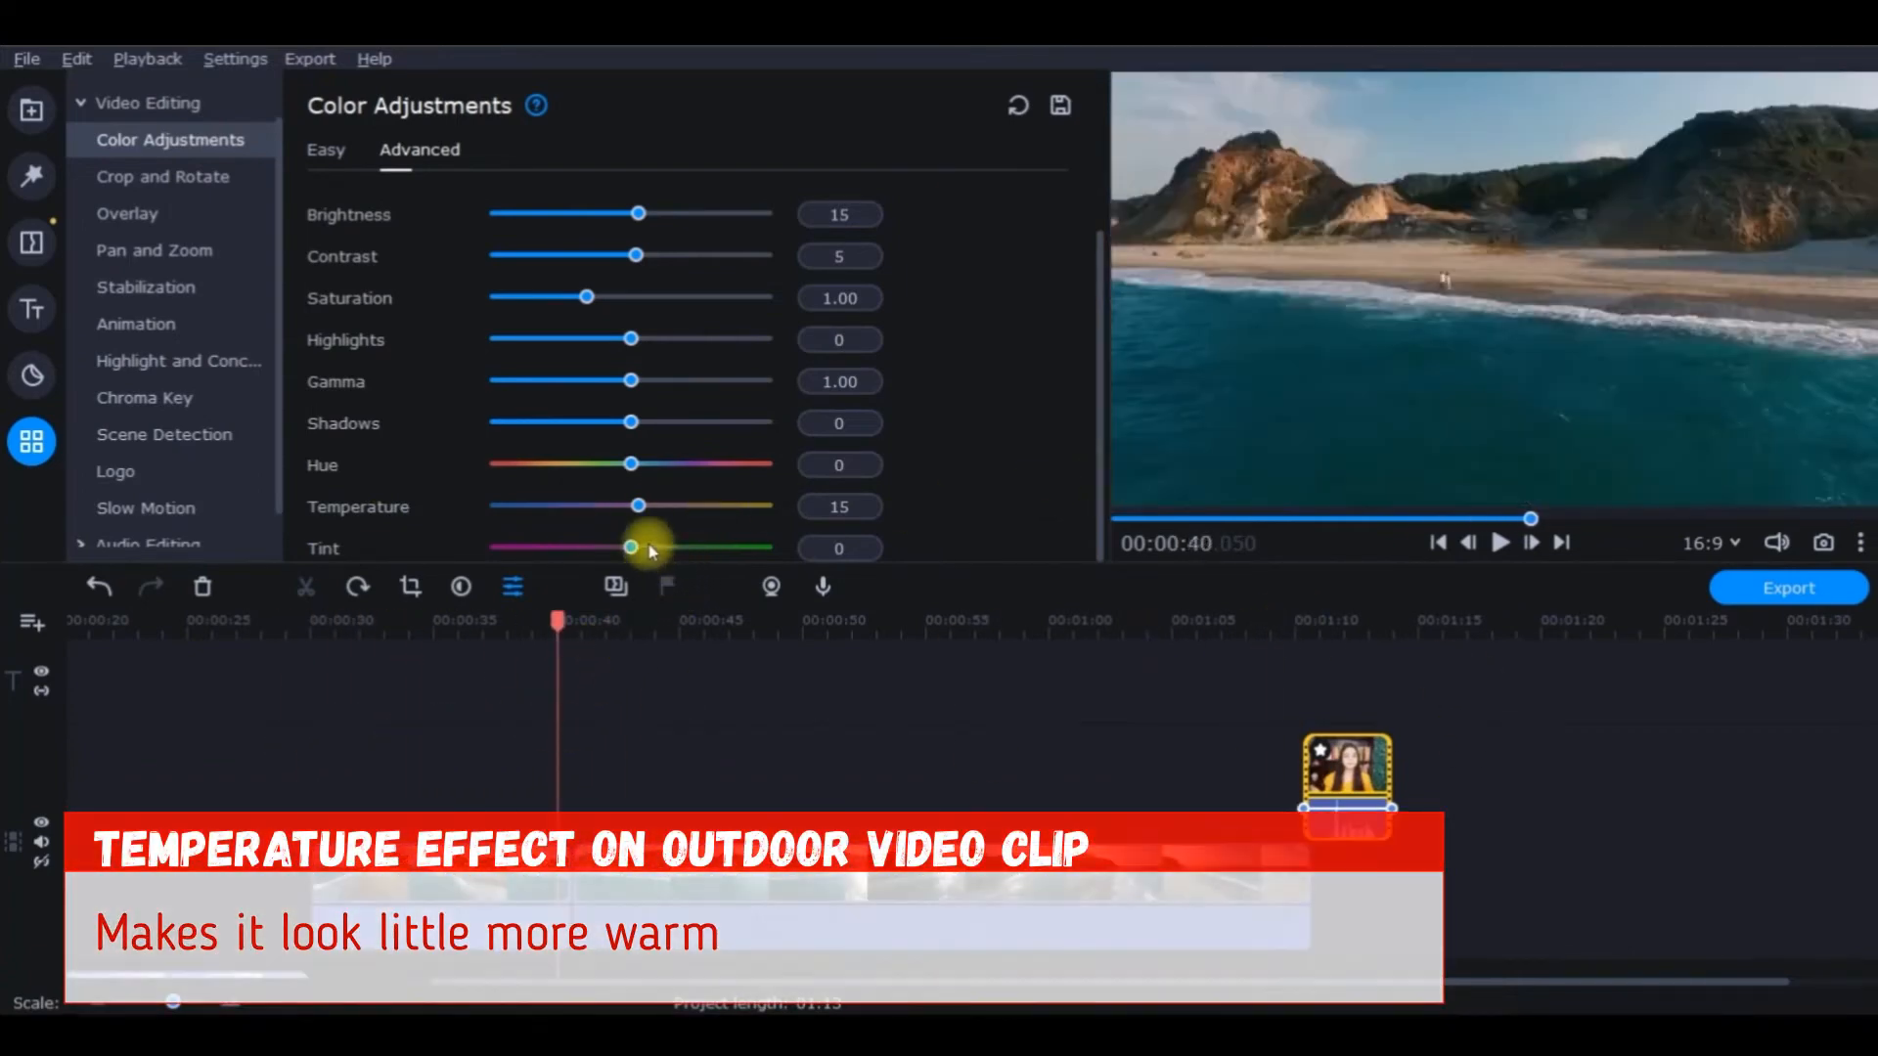
click(654, 900)
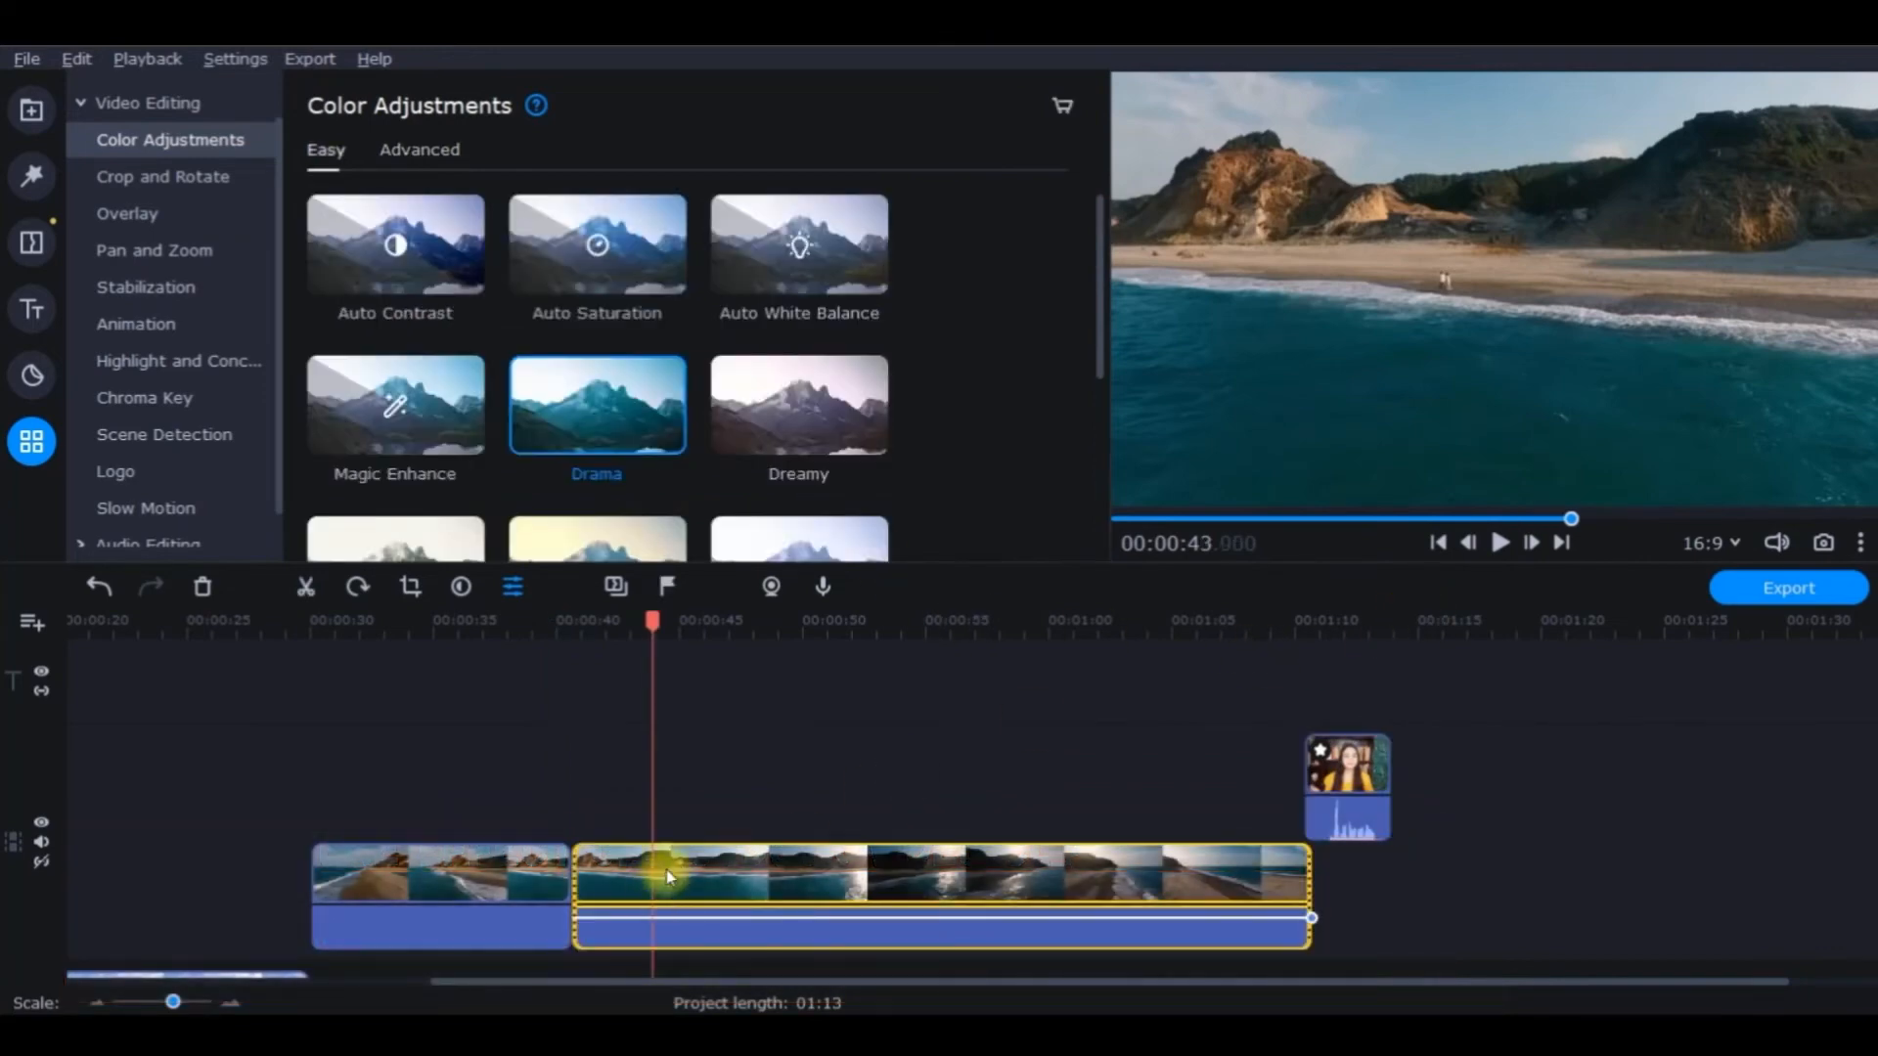
click(419, 148)
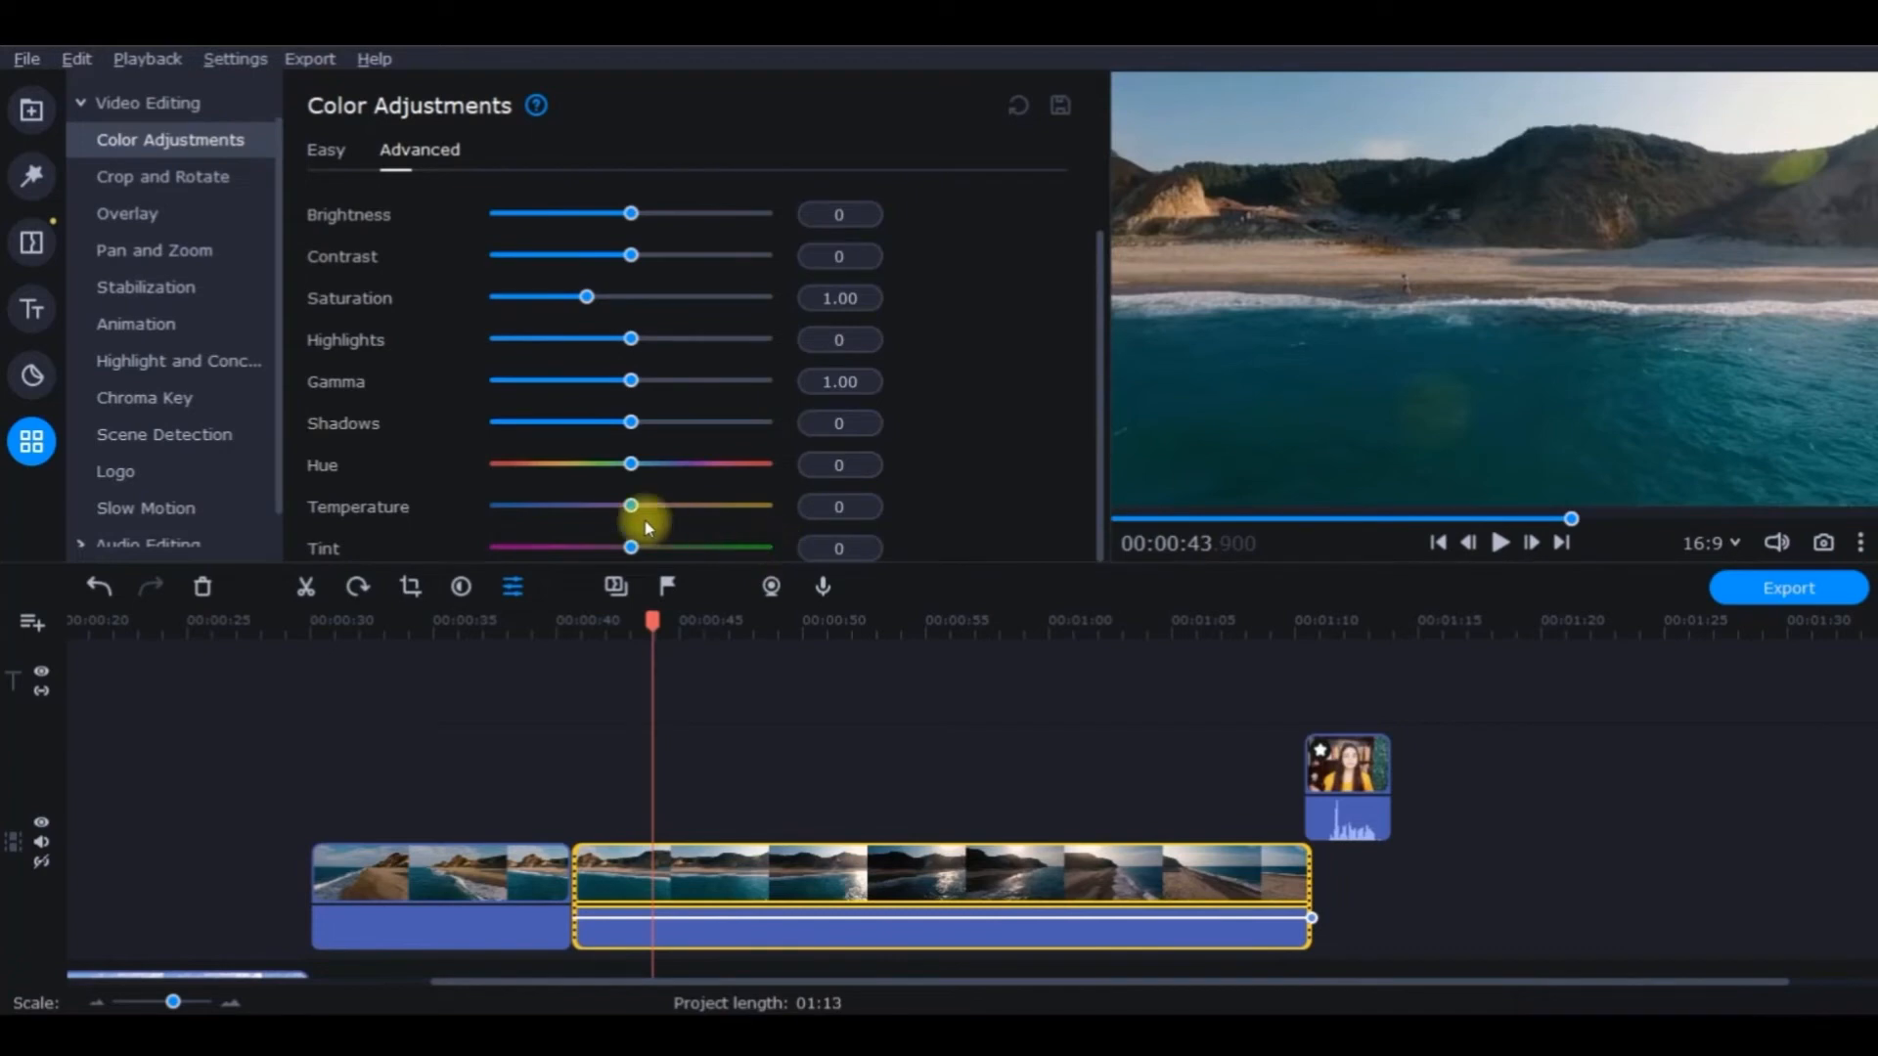
click(839, 507)
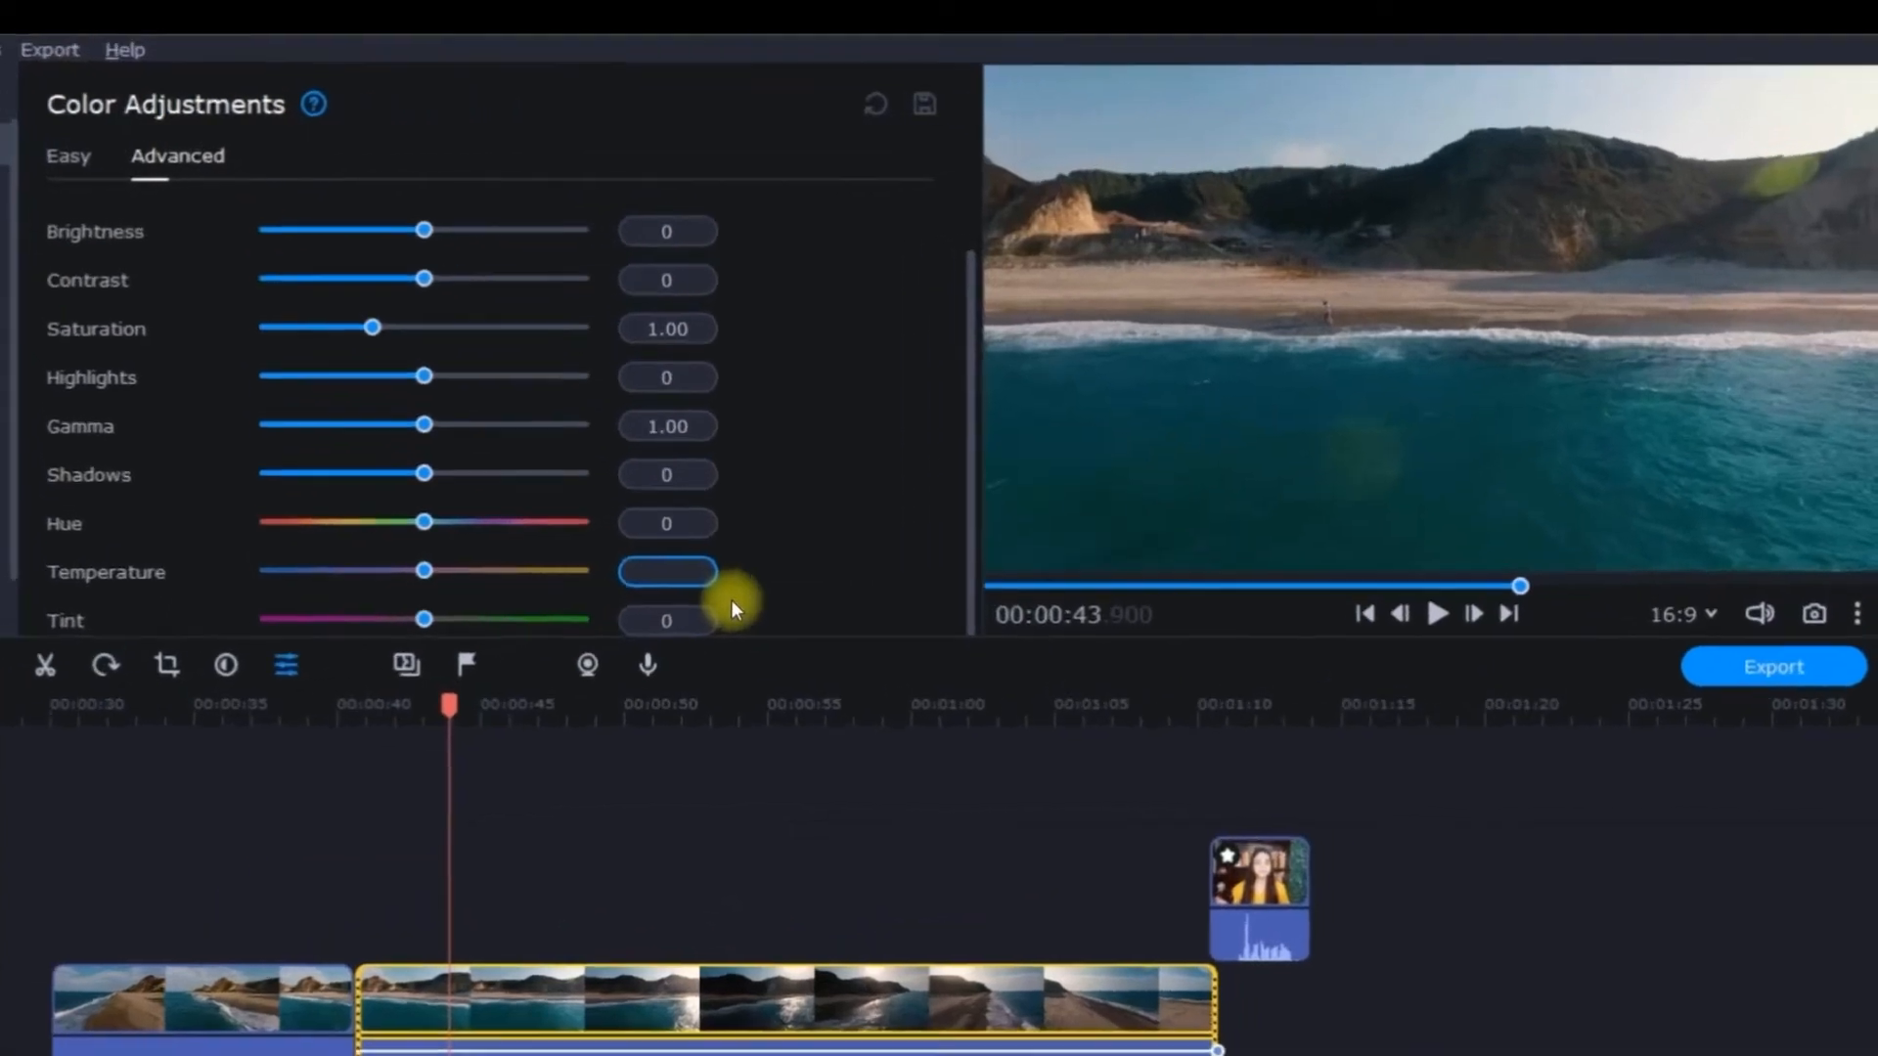
text(15)
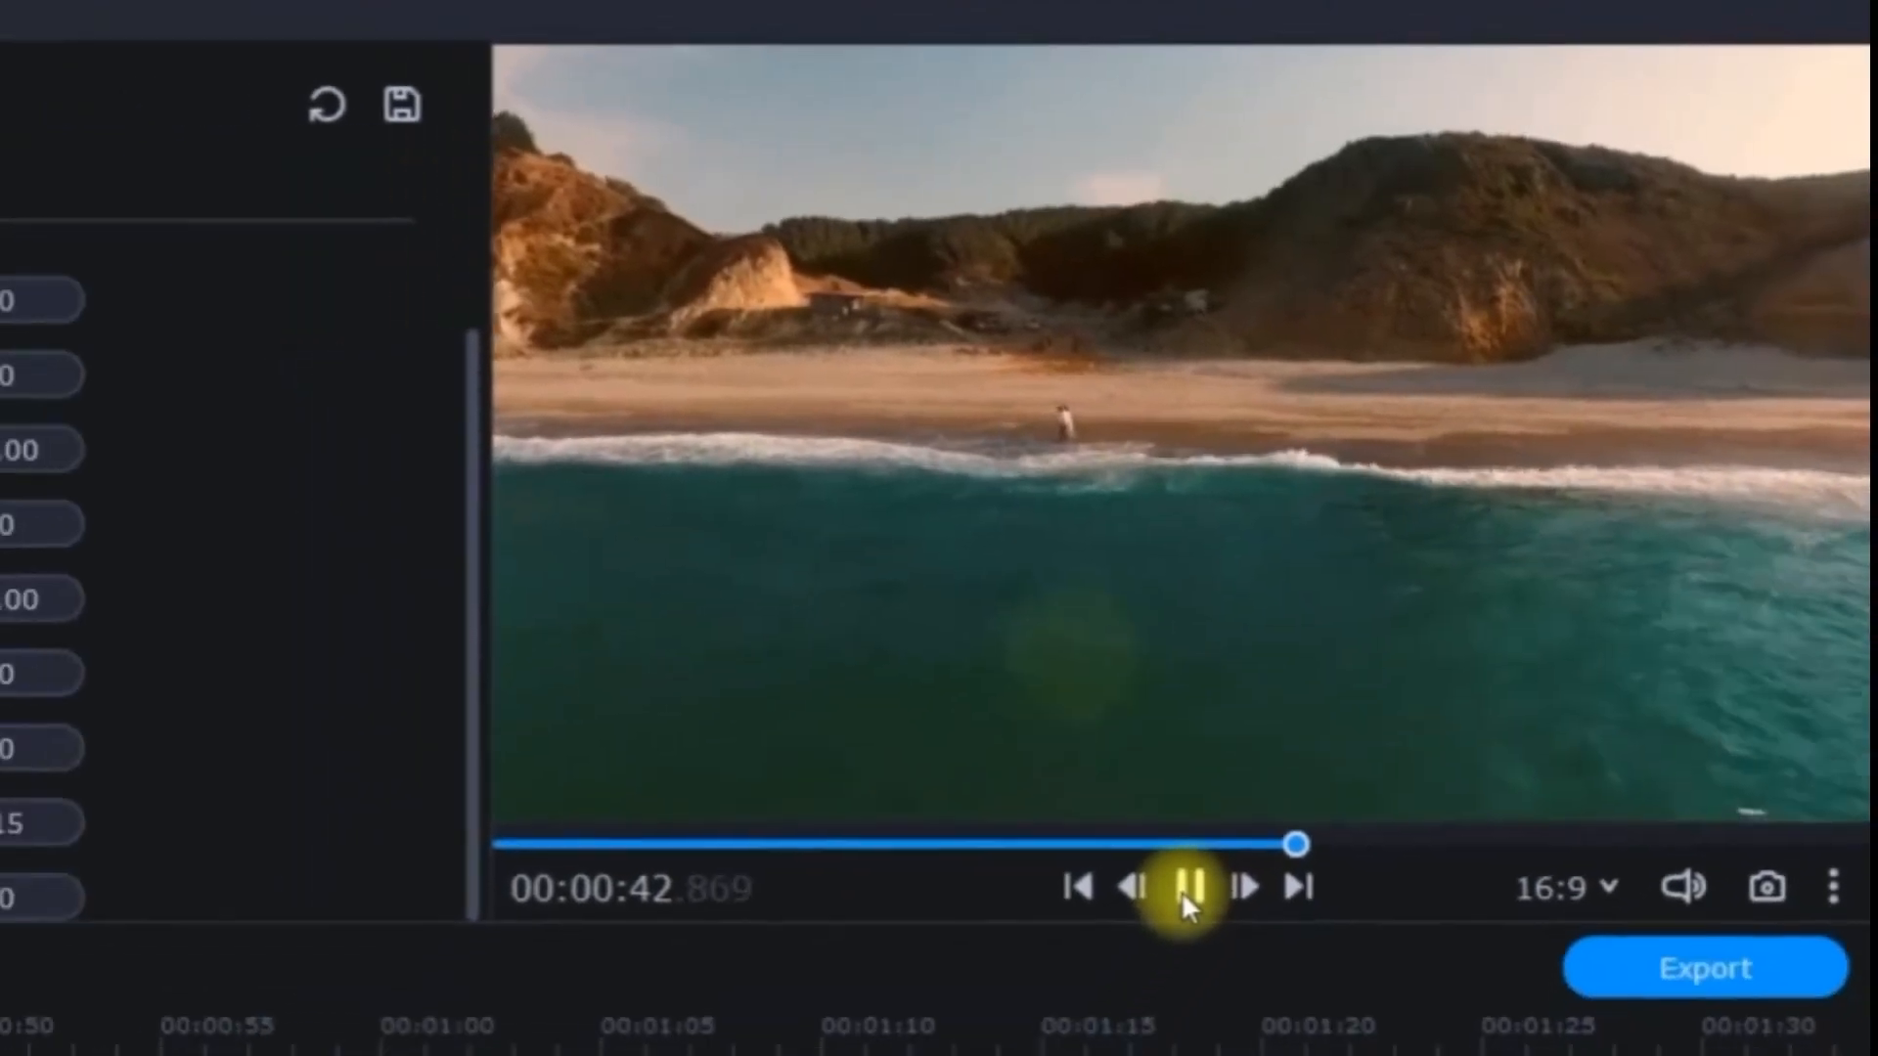
click(1186, 892)
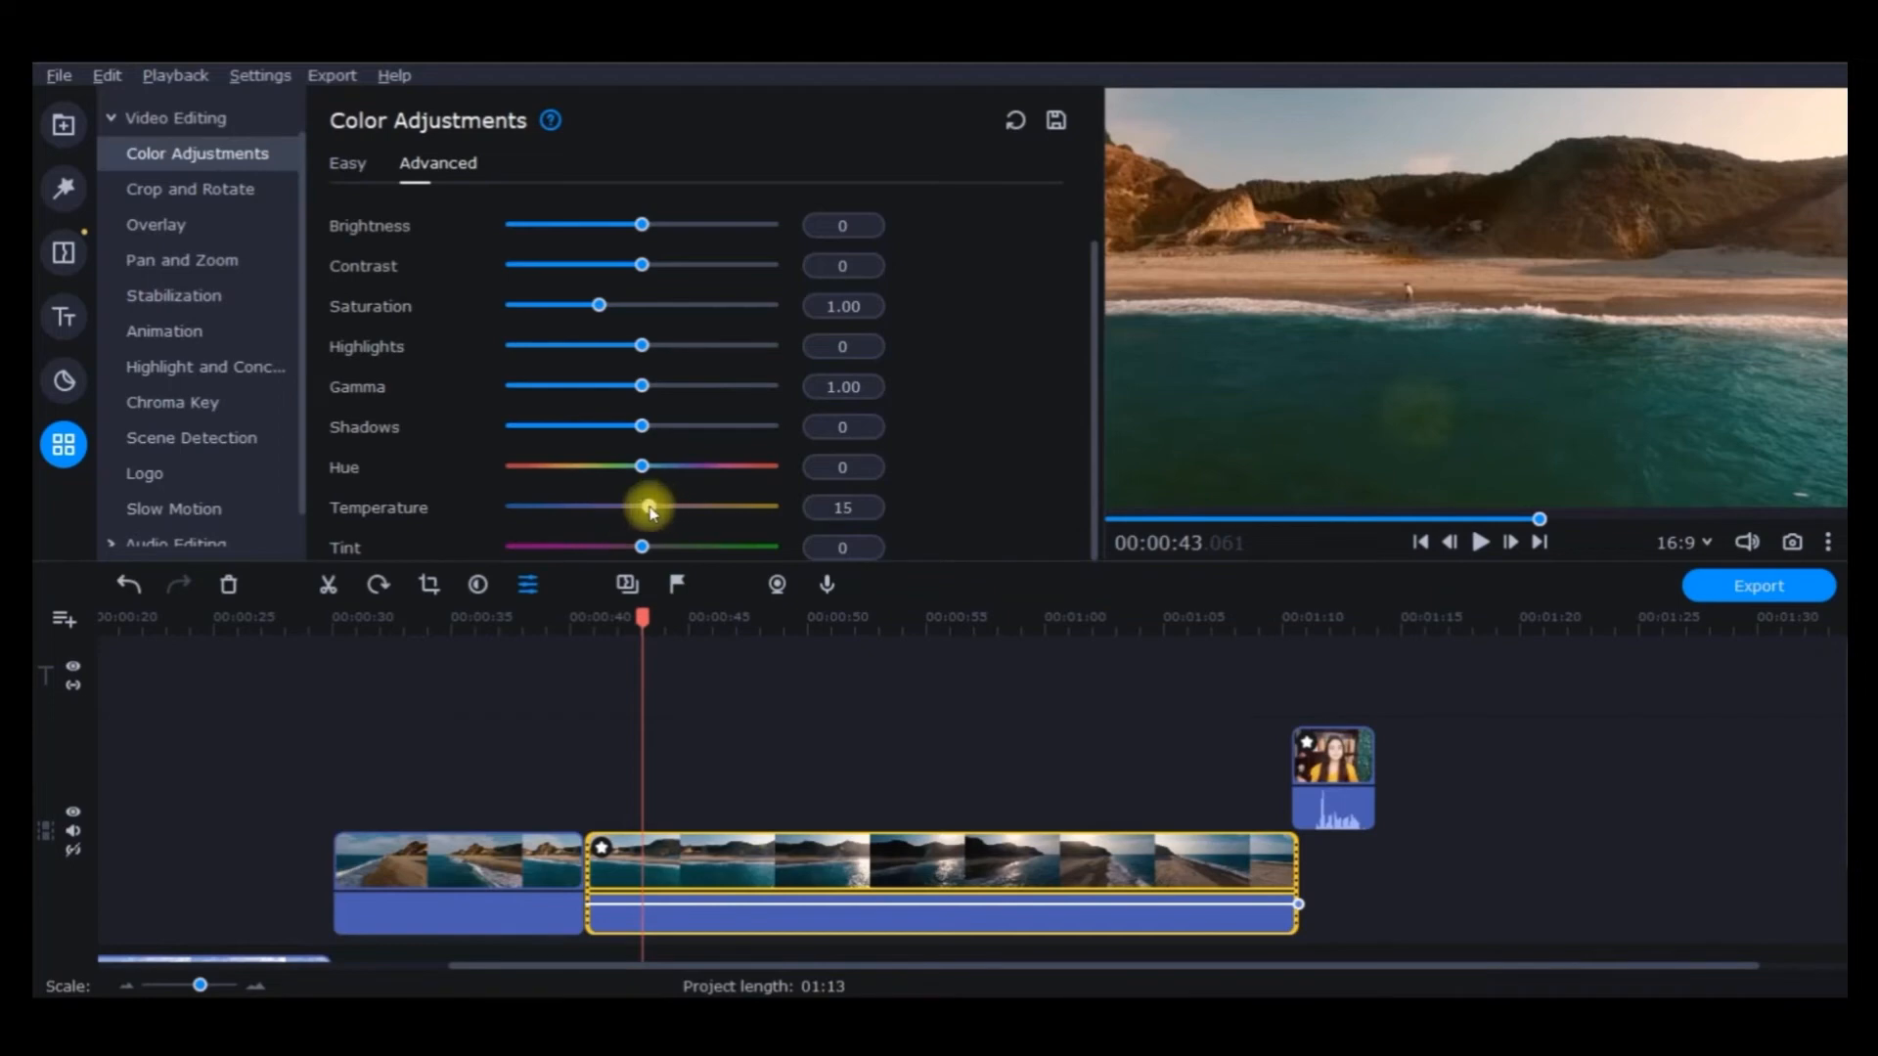
- Reset the temperature of the beach clip's second part to 0
drag(650, 509, 647, 511)
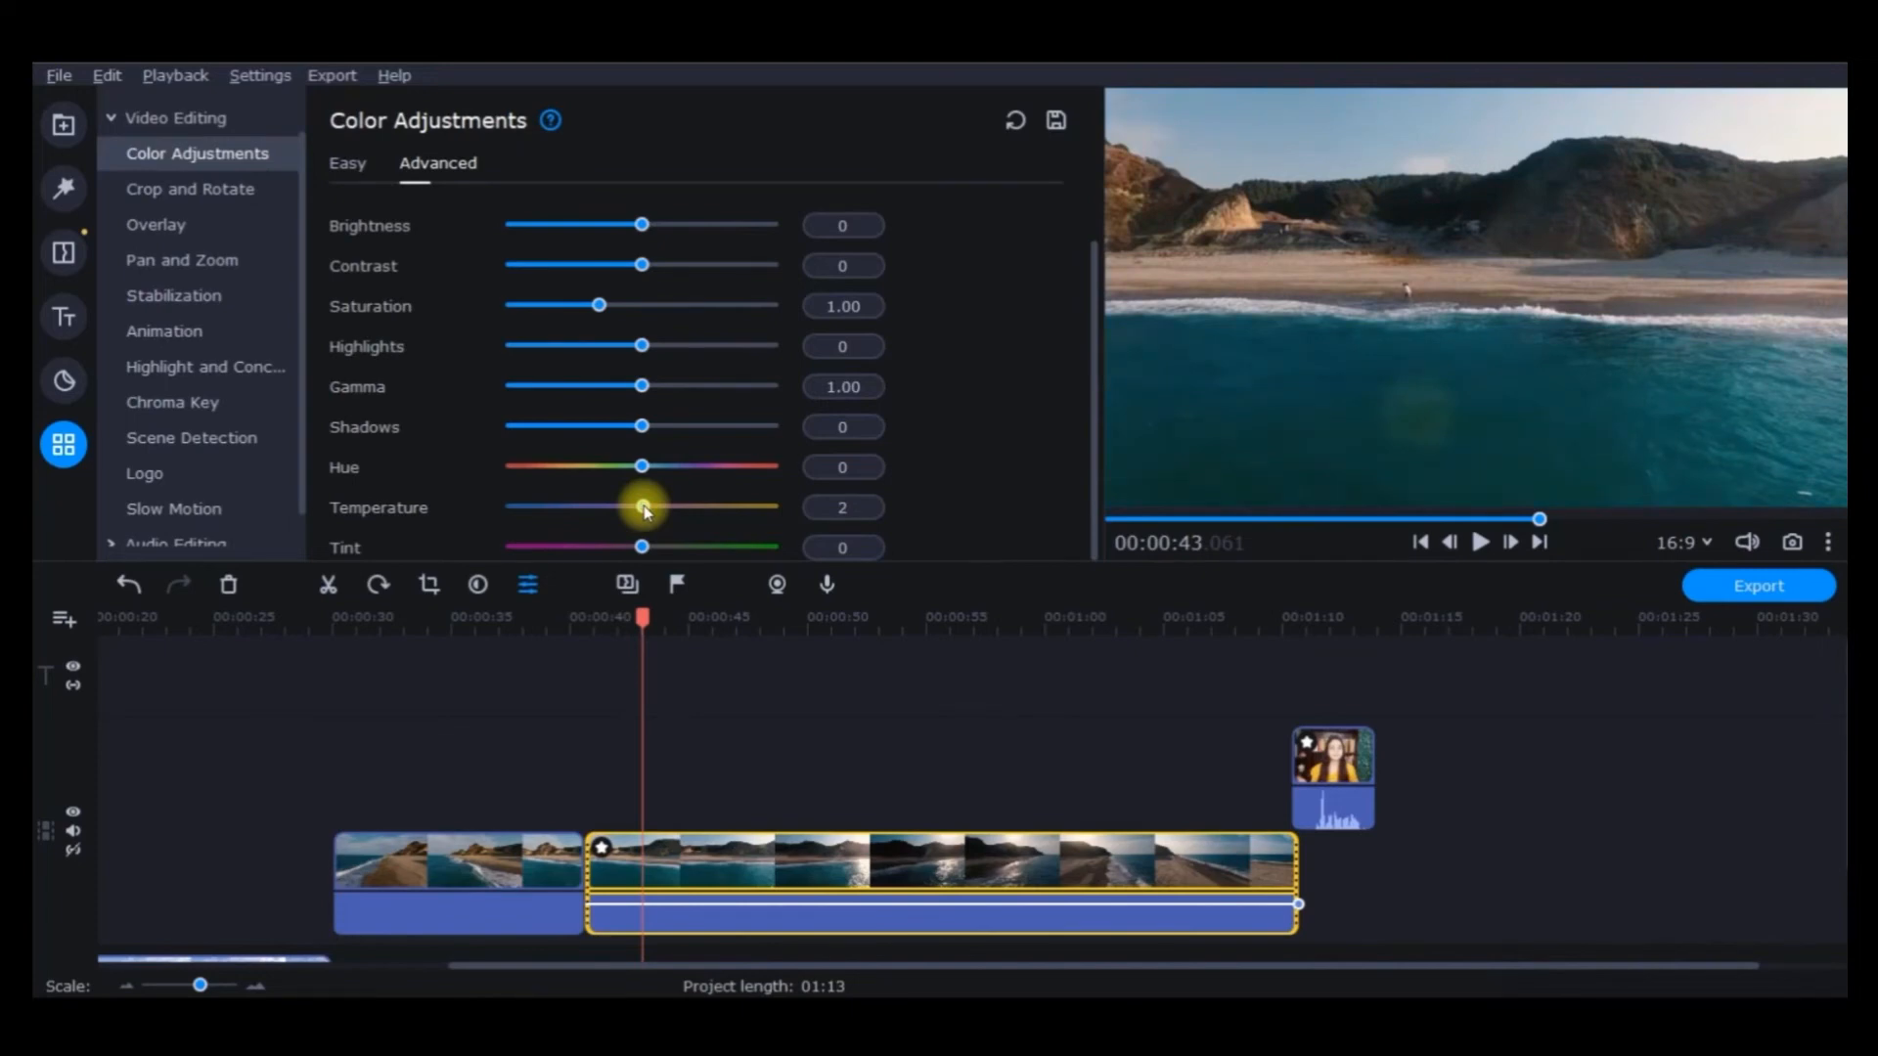
click(851, 508)
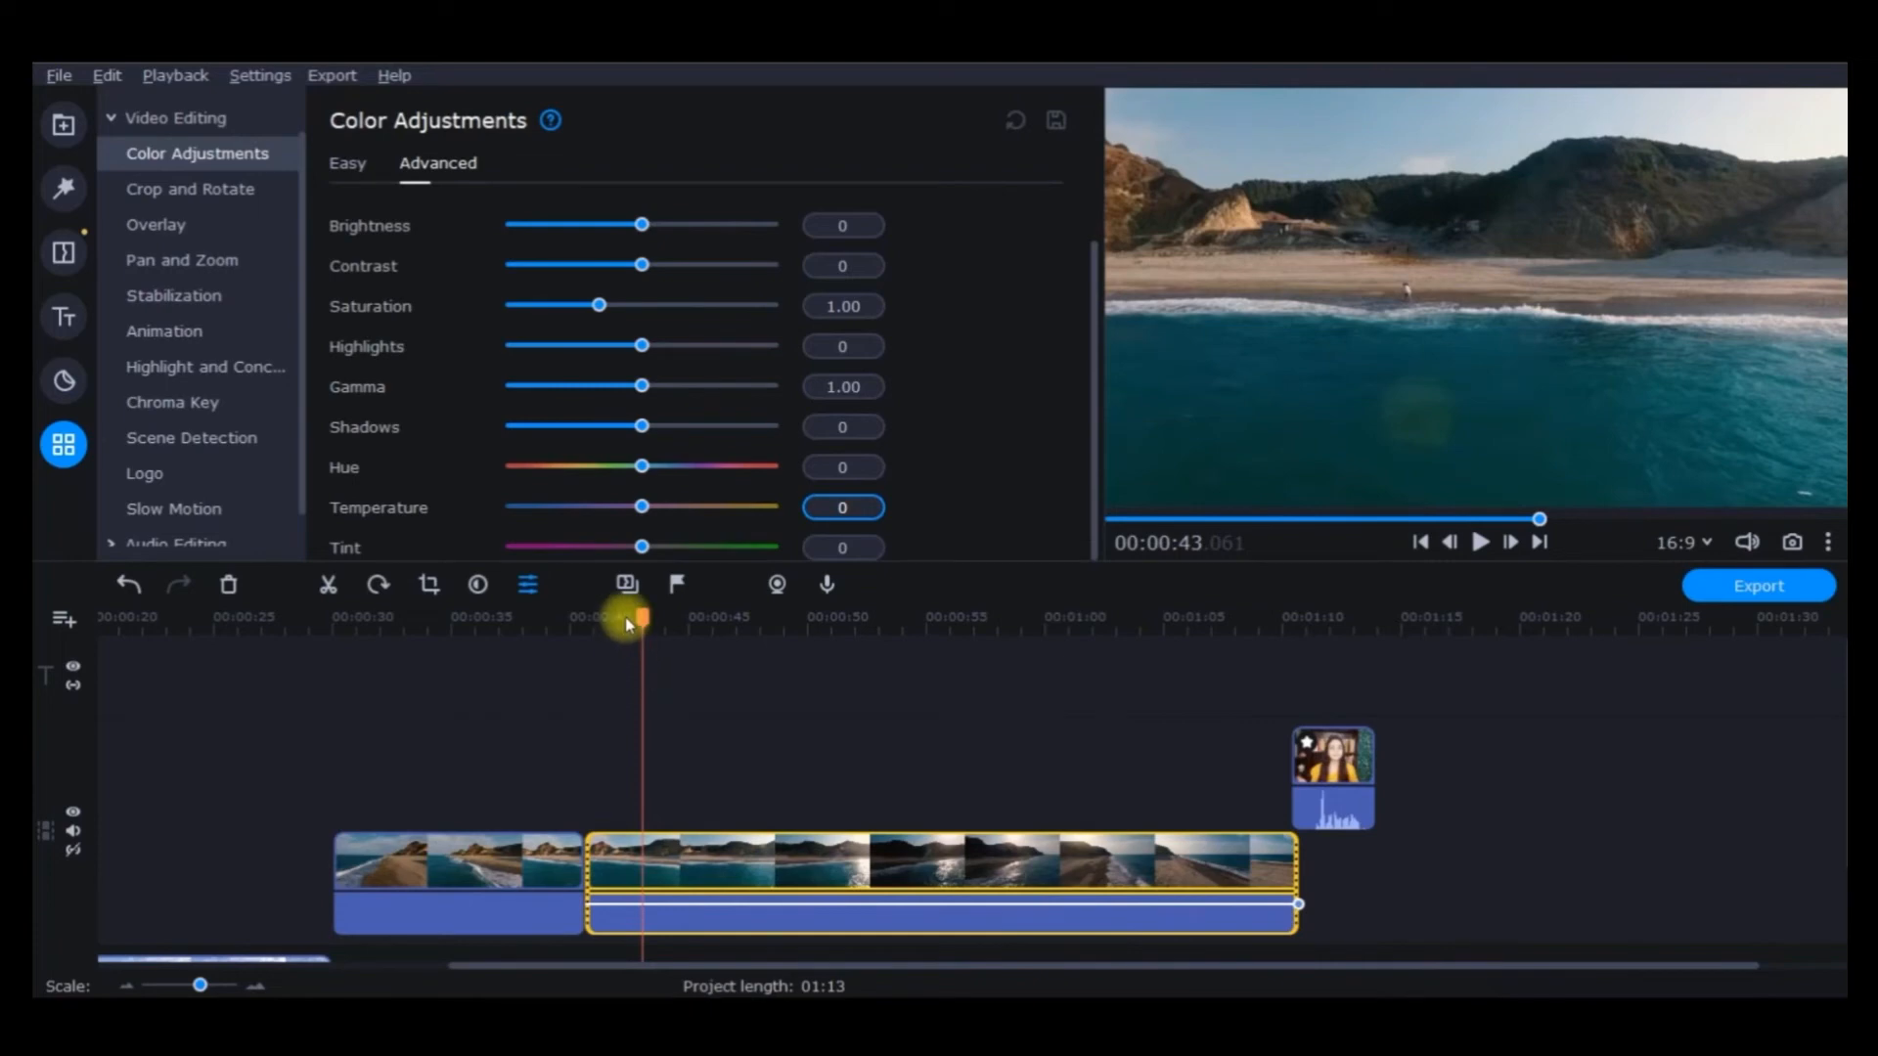
- Try correcting the white balance of the beach clip's second part by sampling the sand in the preview with the eyedropper
click(853, 227)
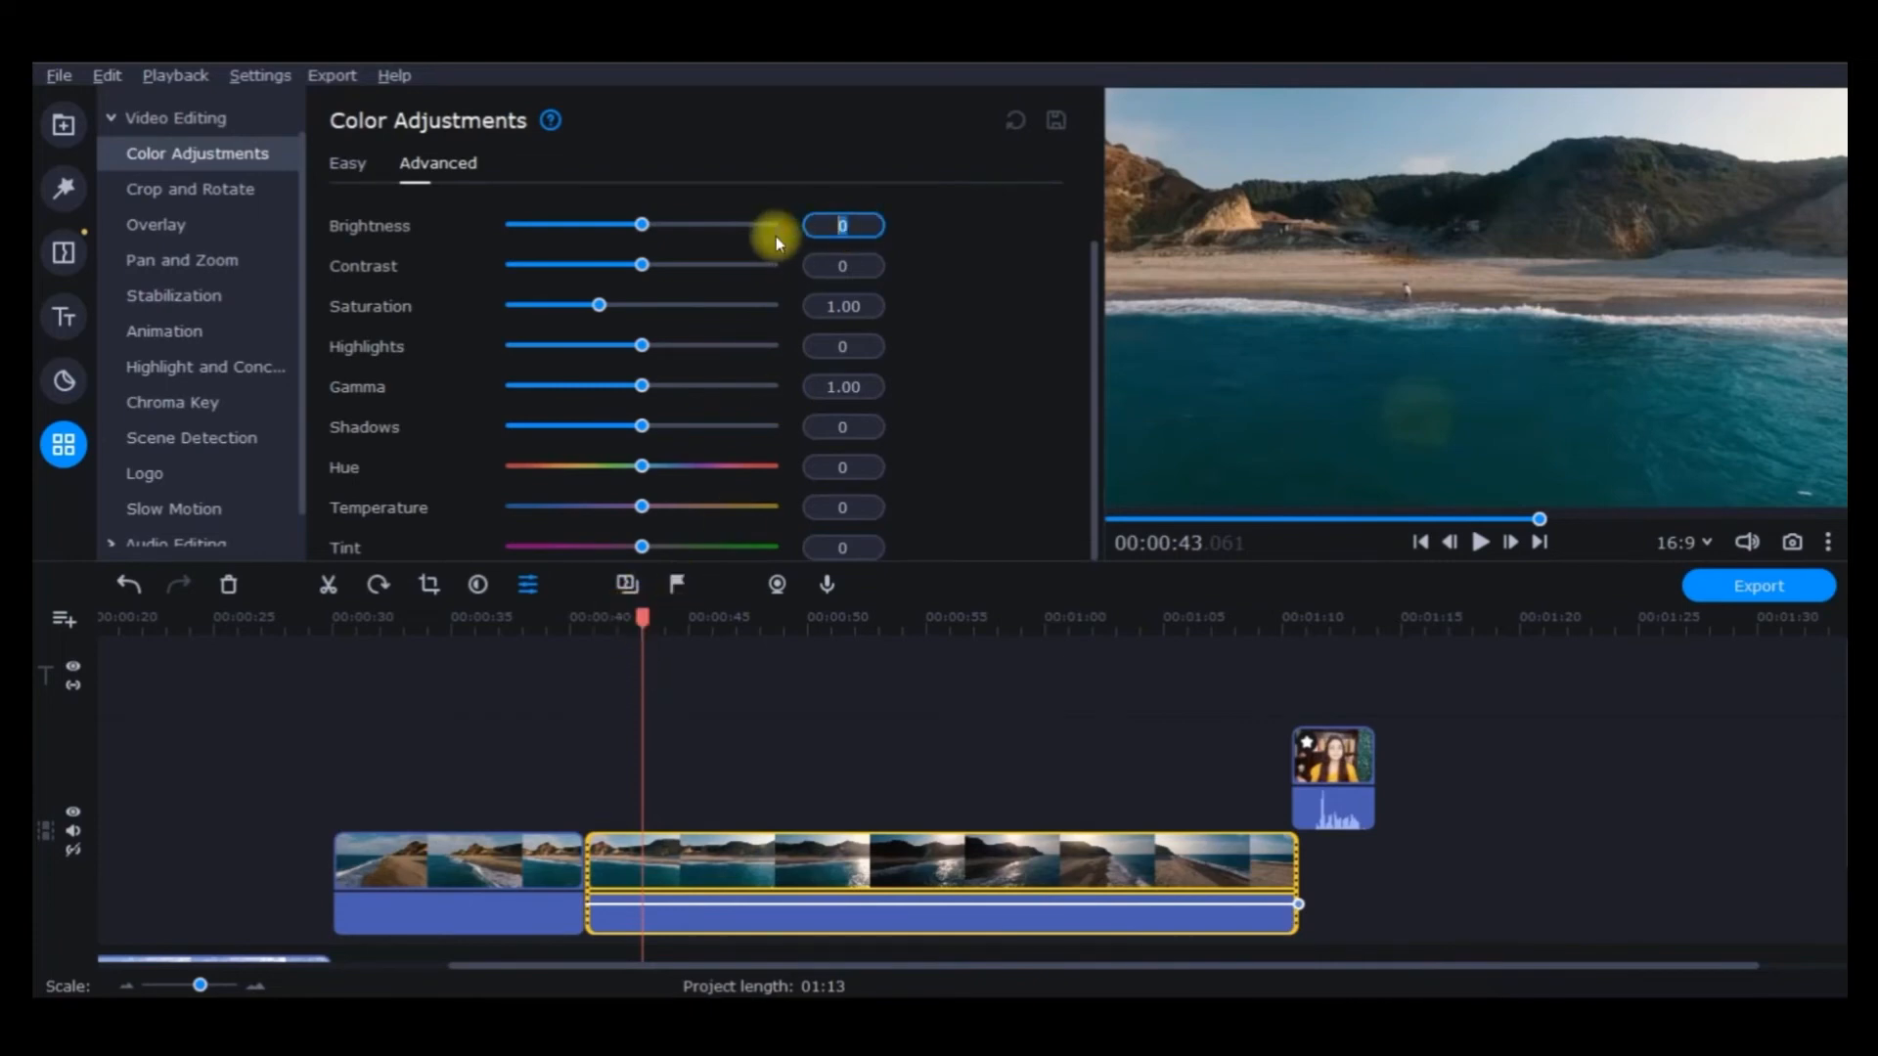
drag(640, 636, 501, 631)
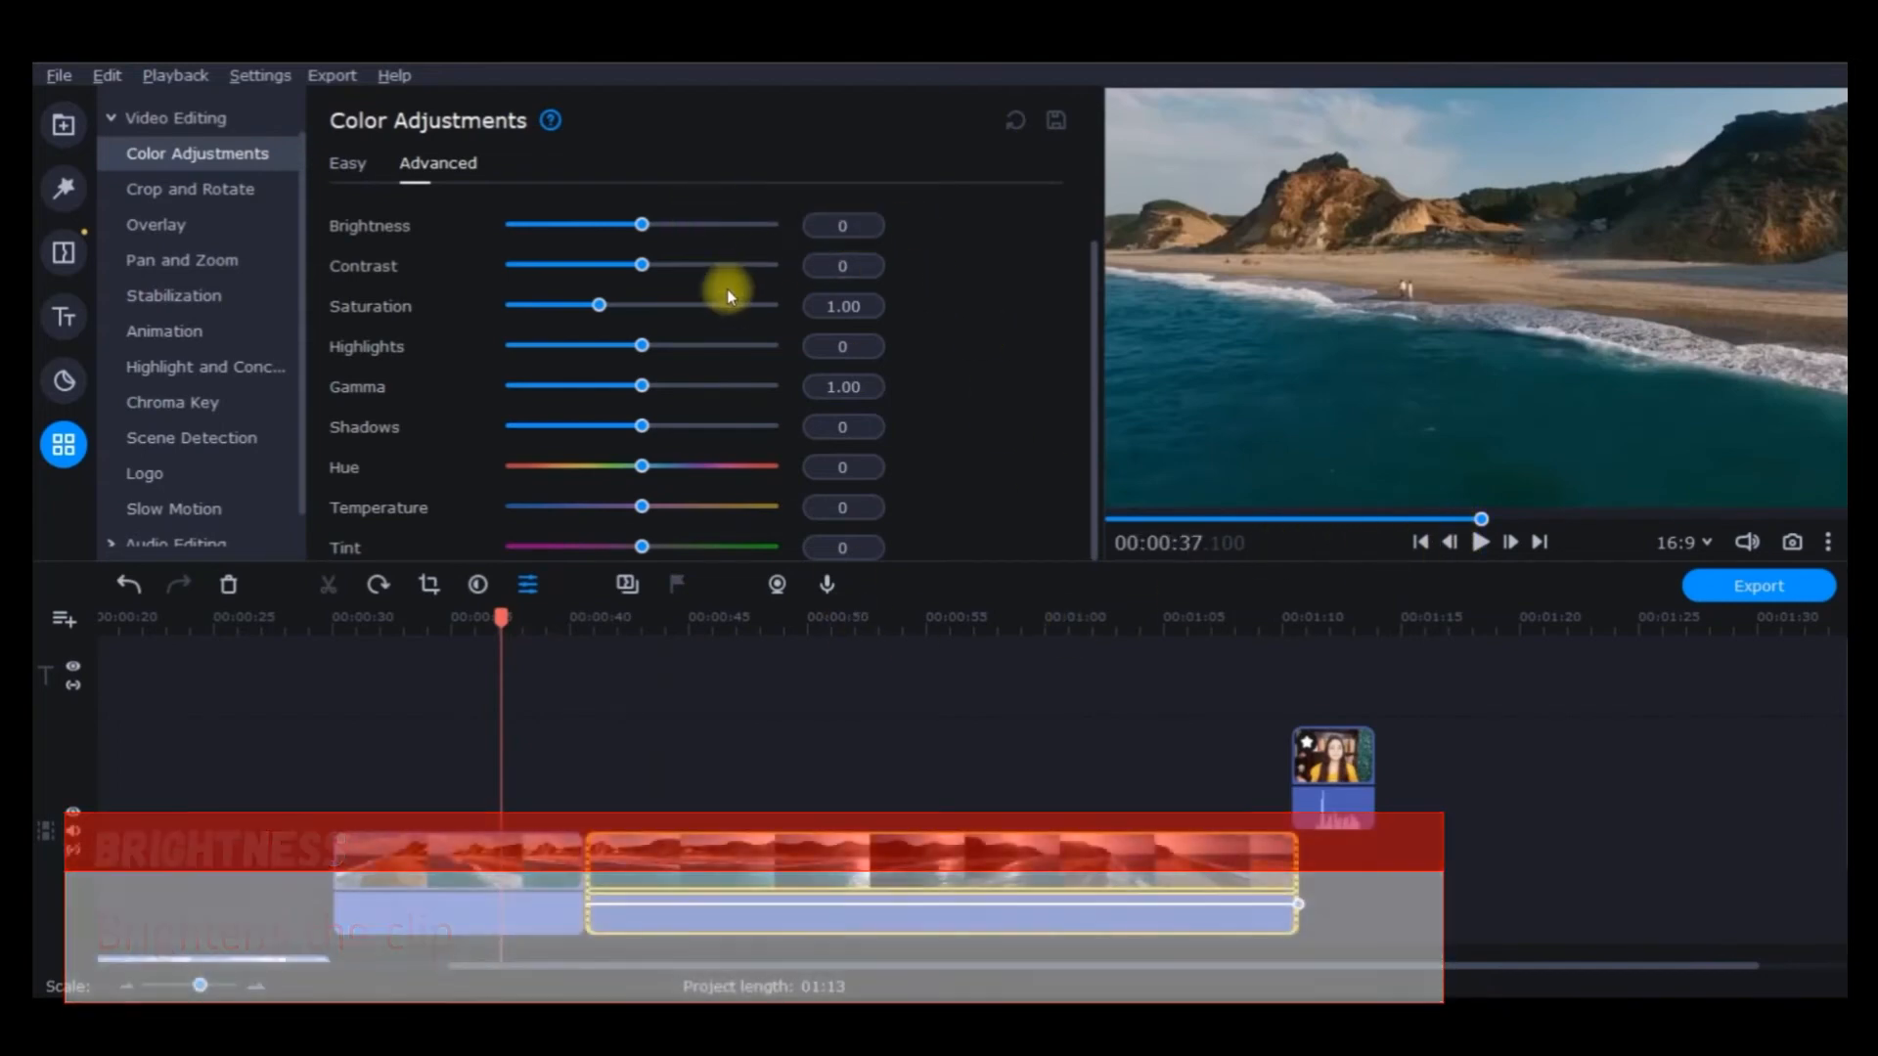
scroll(729, 294, up, 1)
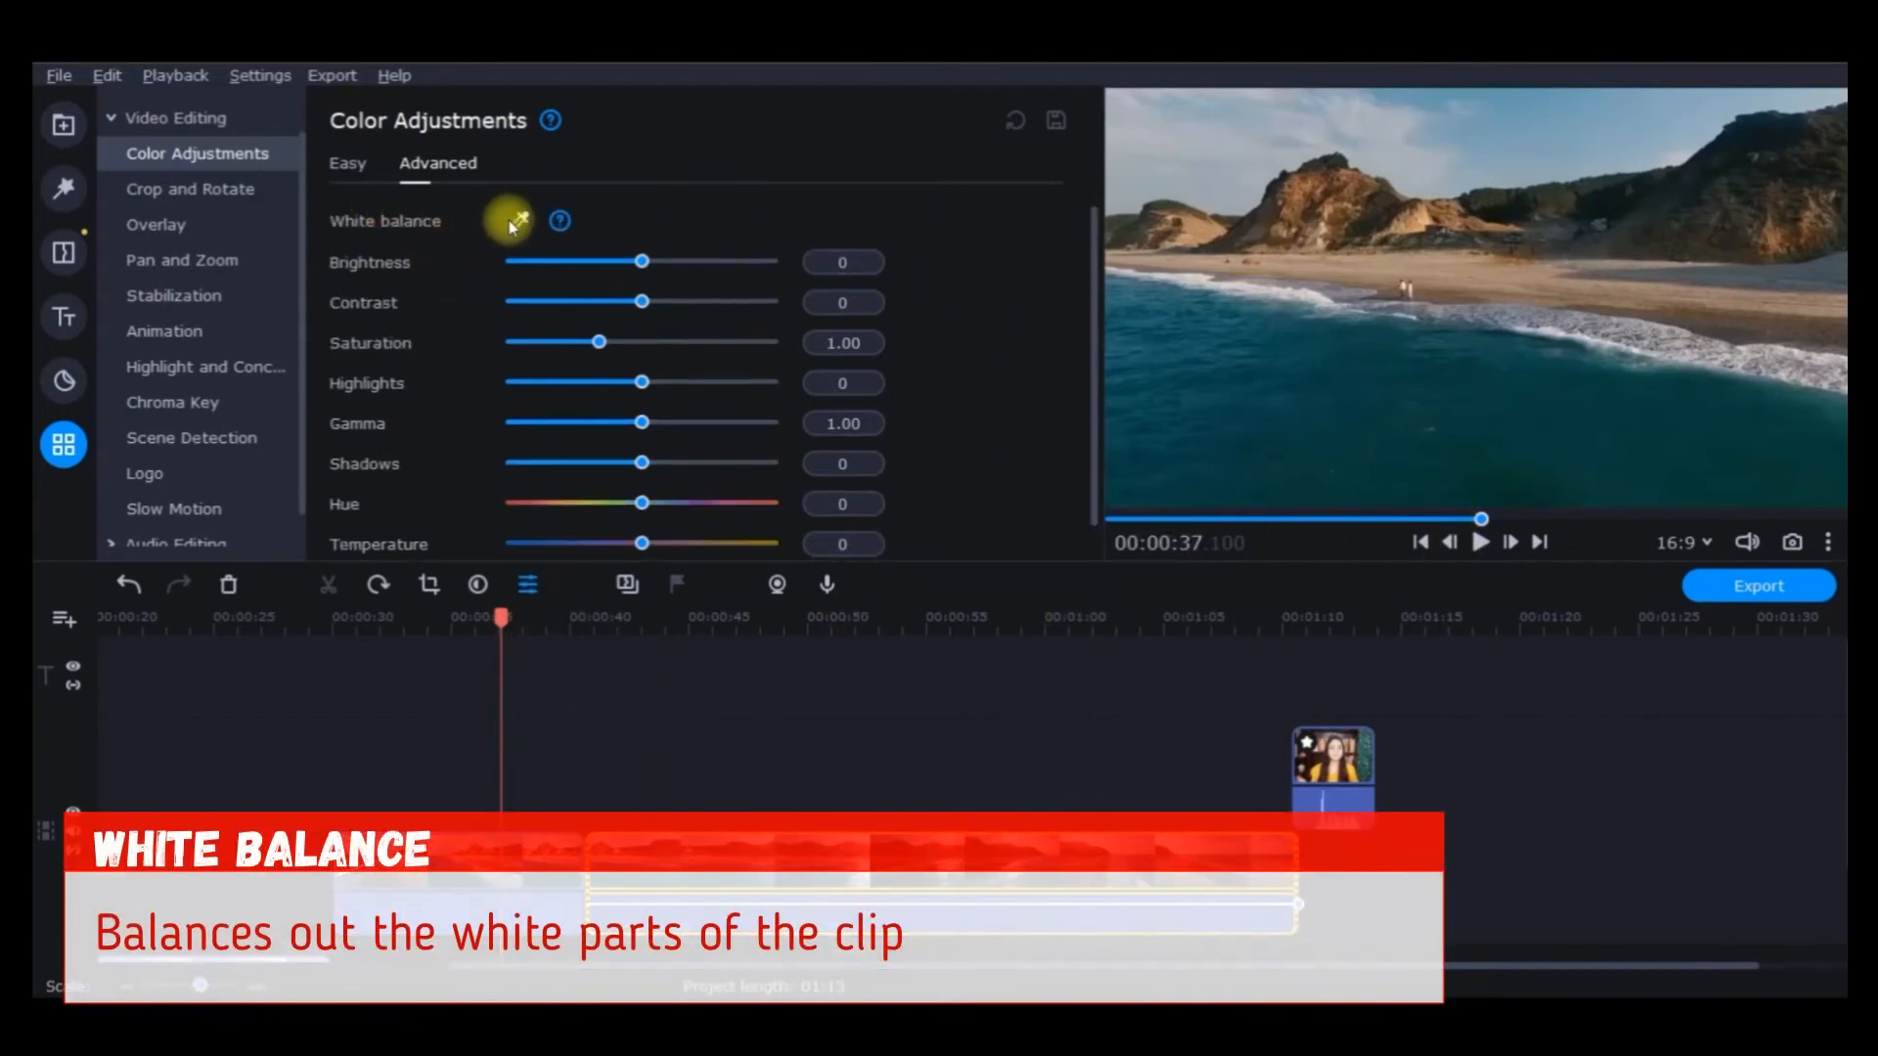
click(518, 221)
click(1388, 276)
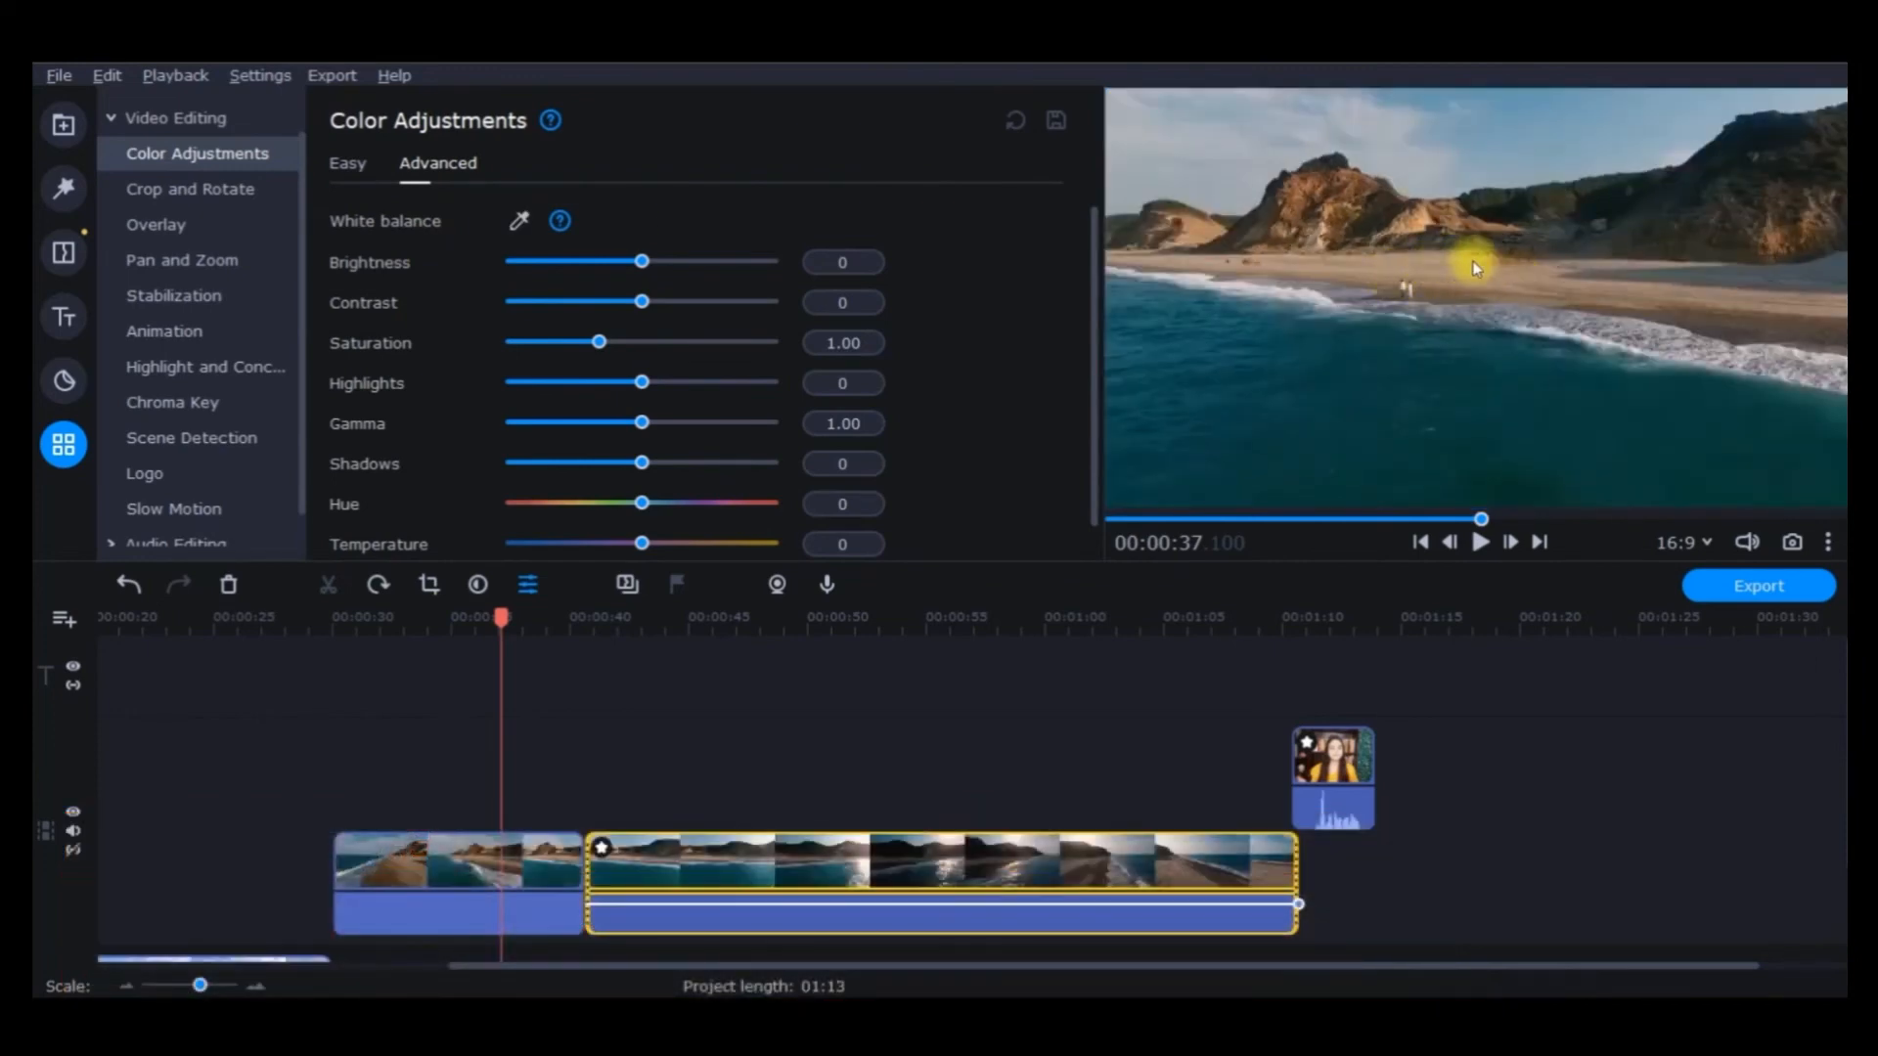
click(520, 219)
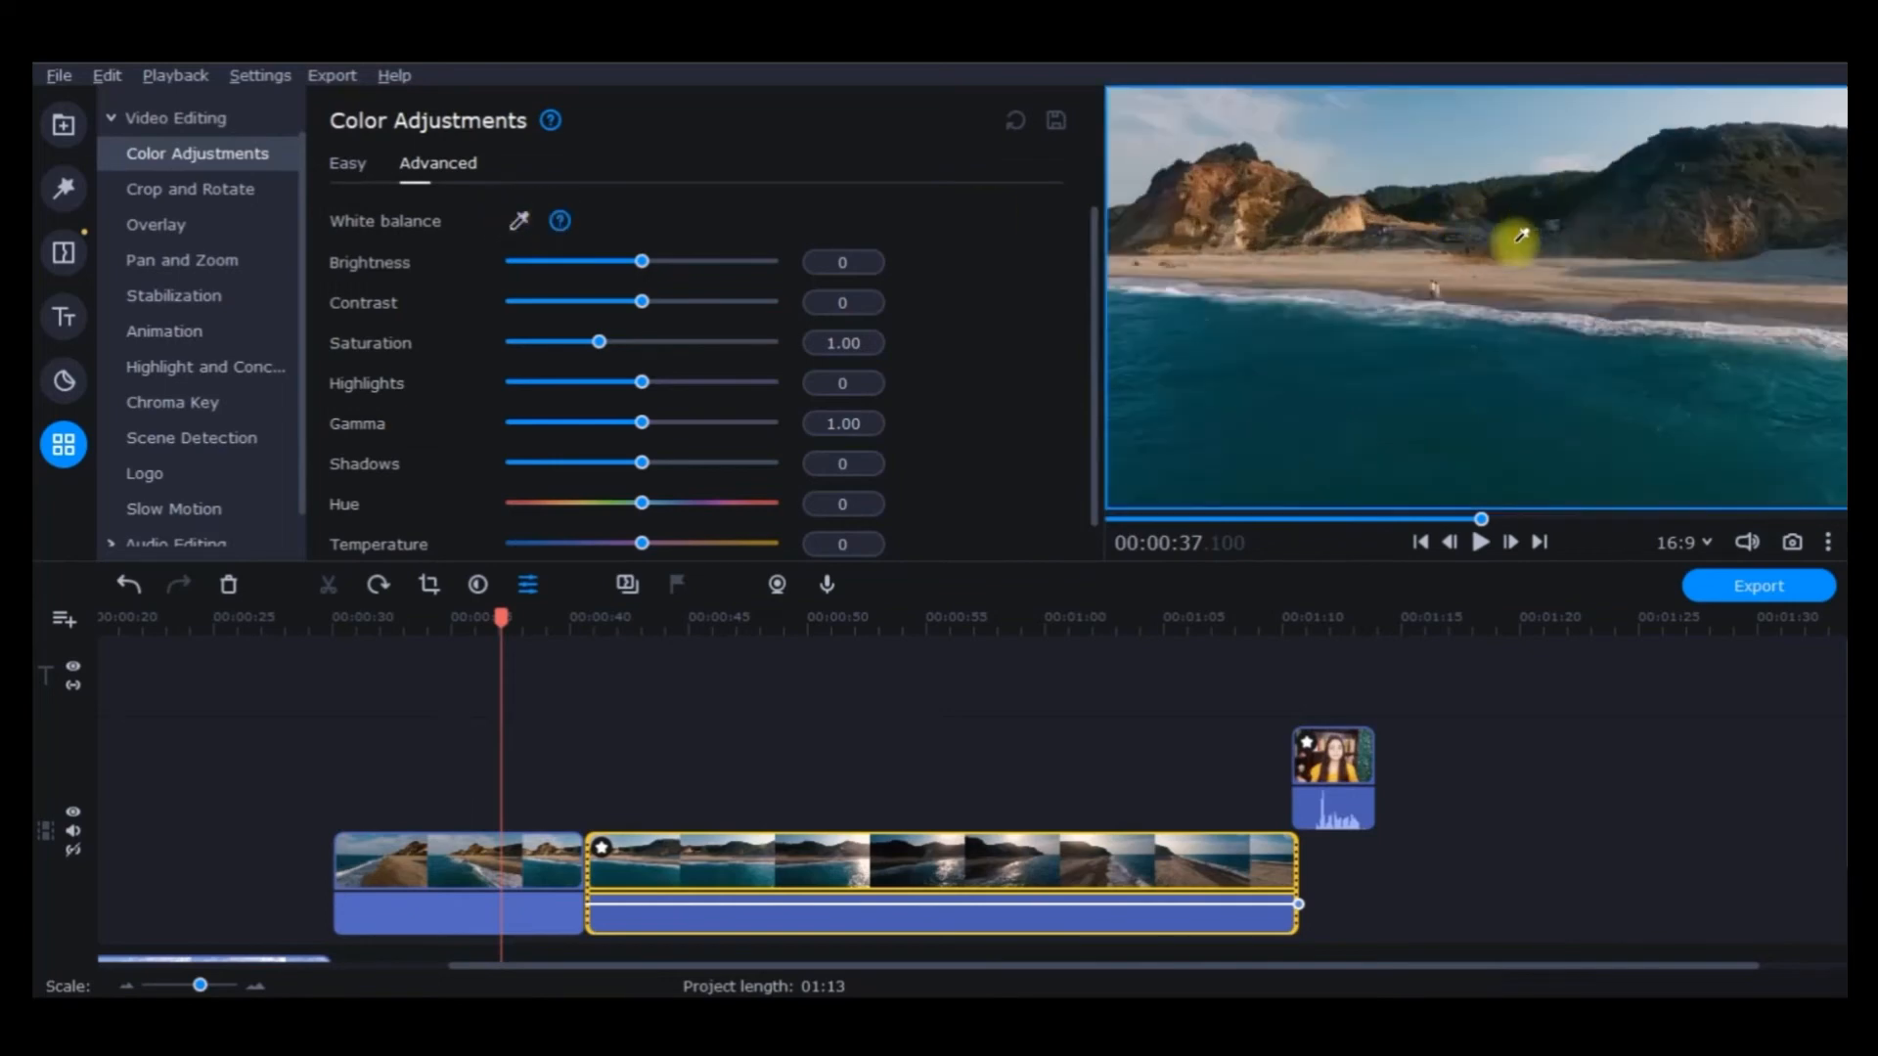
click(1406, 266)
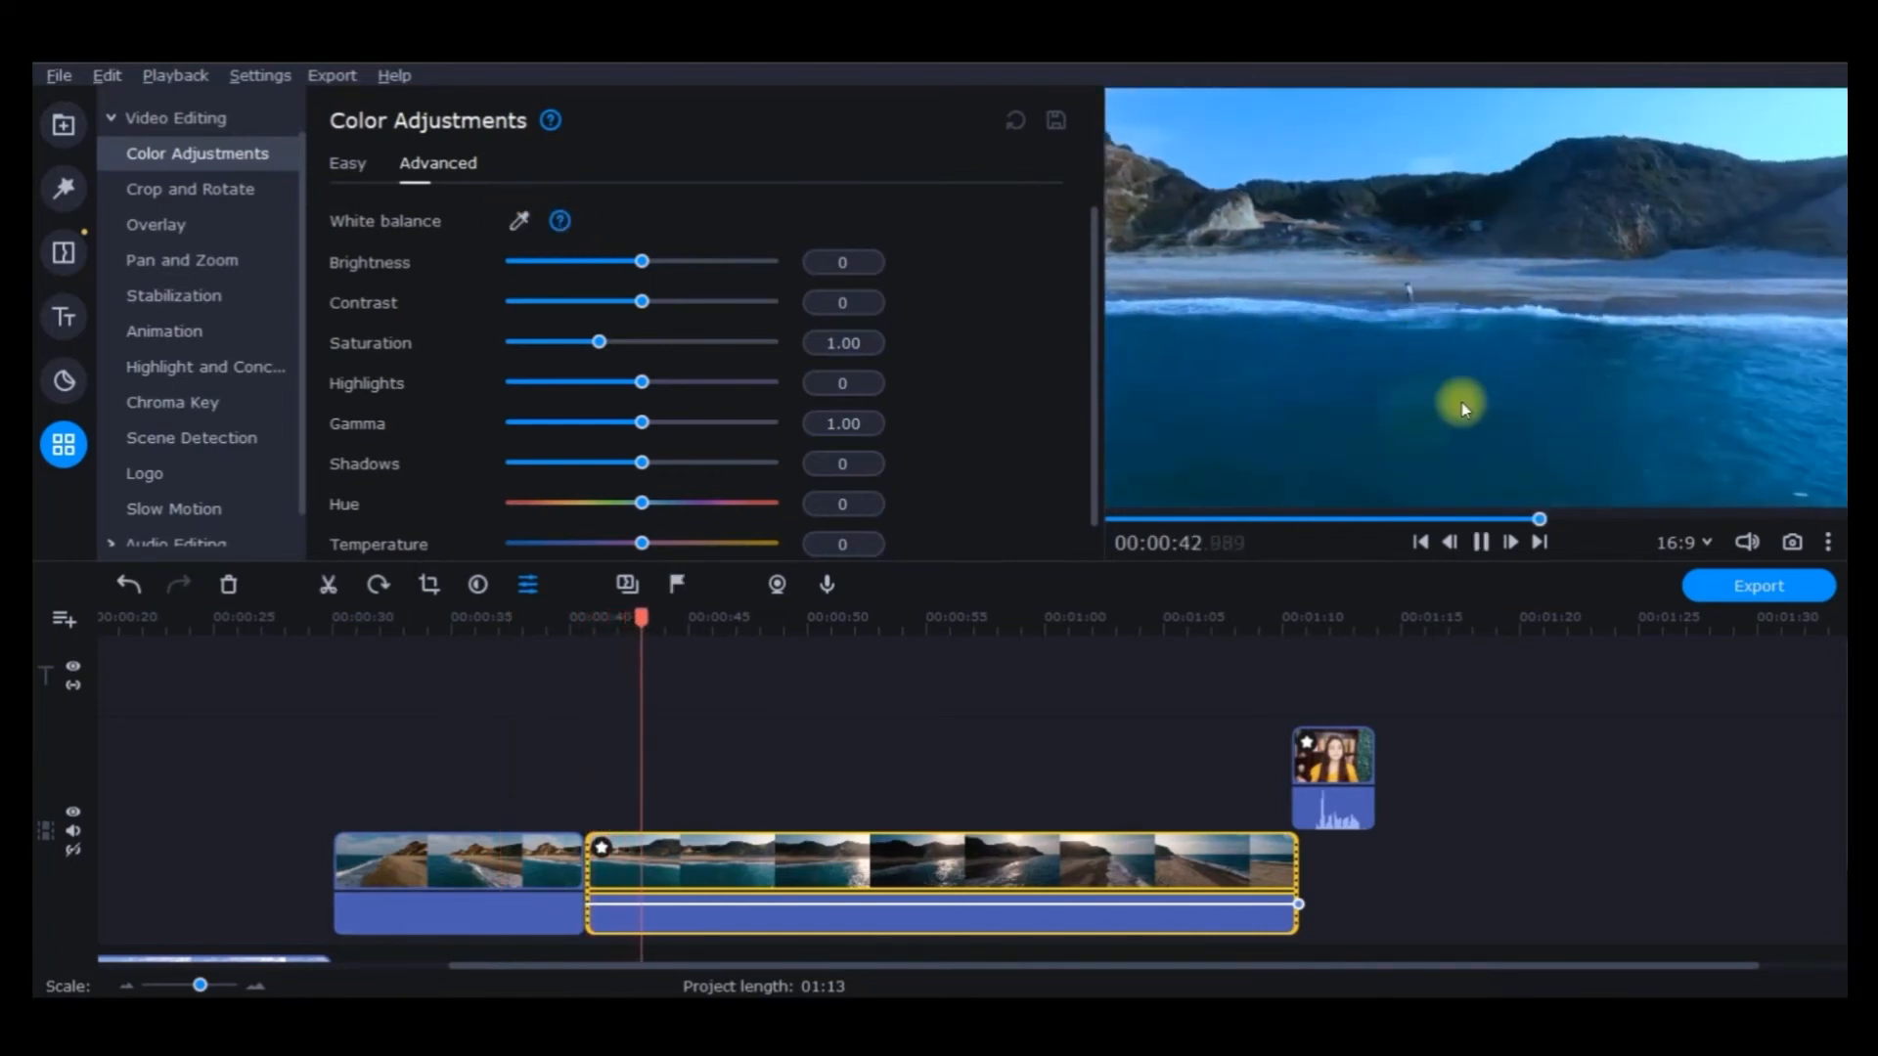
- Set the brightness of the beach clip's second part to 10 and its contrast to 15
click(347, 163)
click(438, 163)
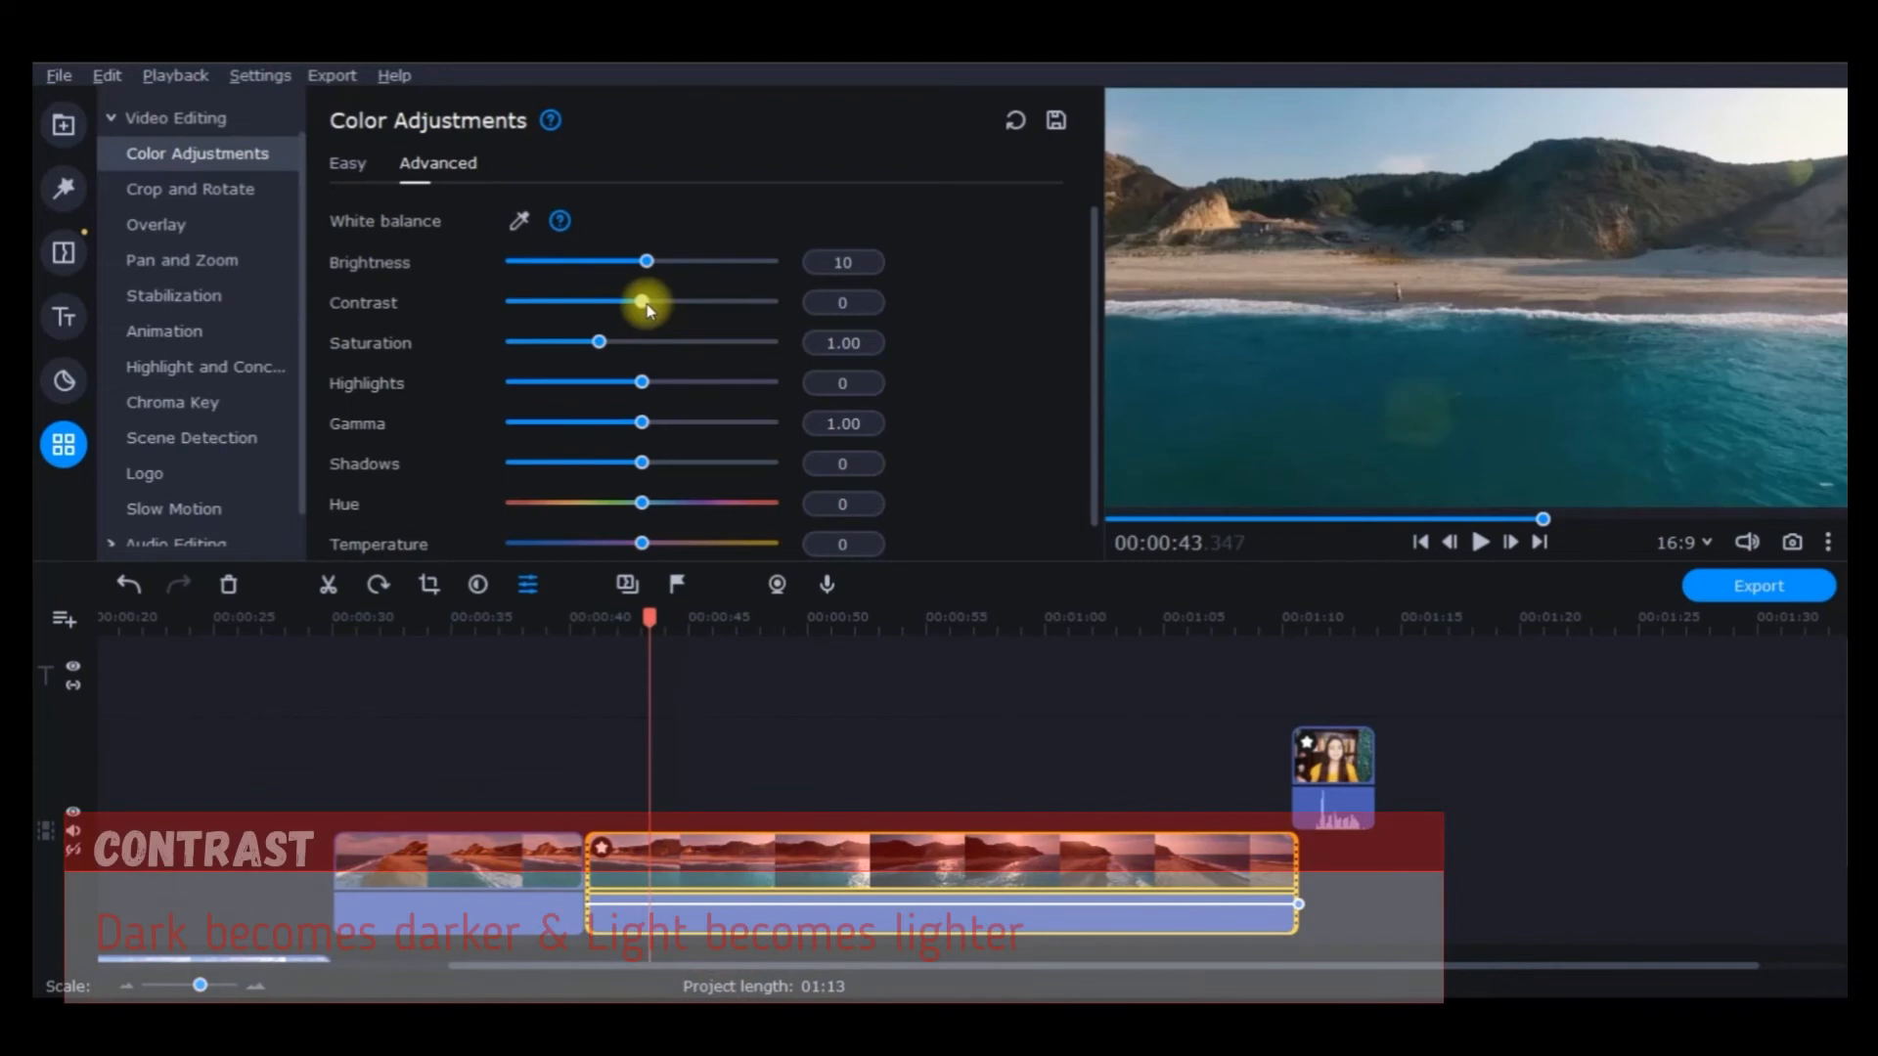
click(841, 303)
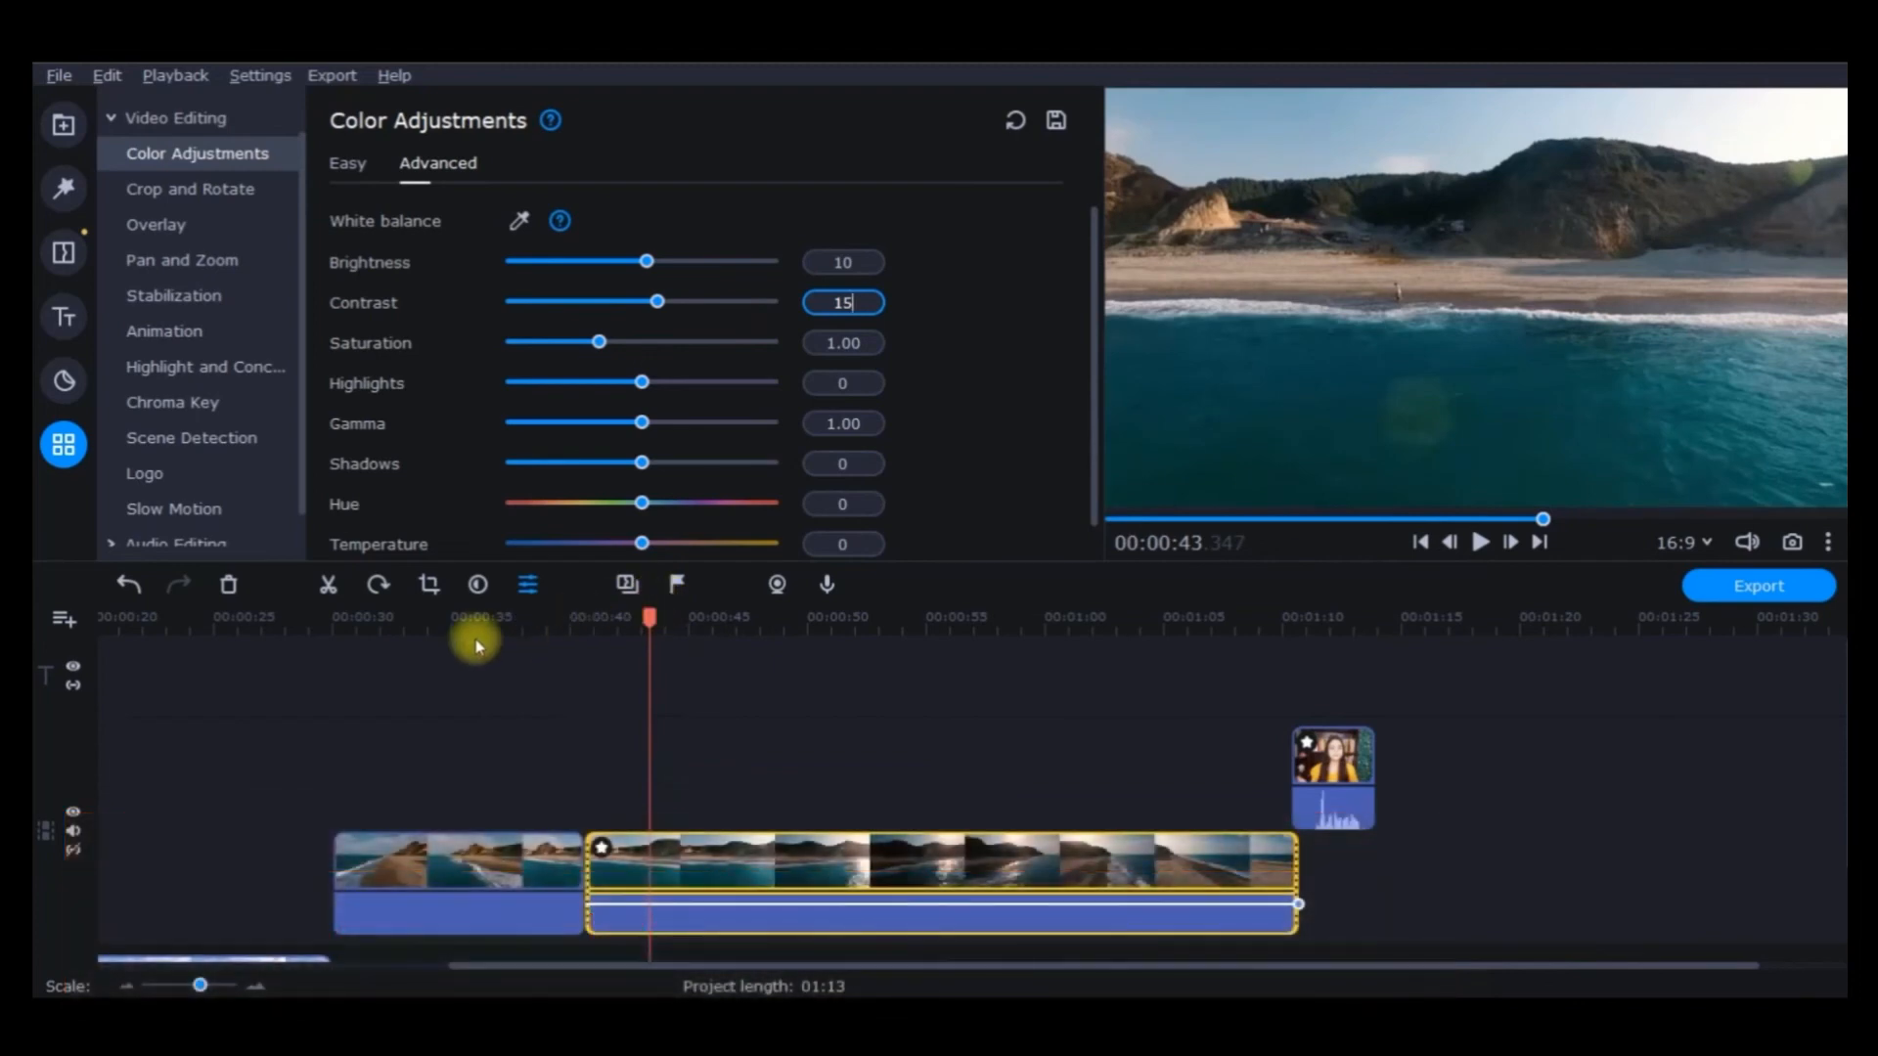
- Play the beach footage across the cut and set the saturation of its second part to 1.19
drag(636, 616, 547, 628)
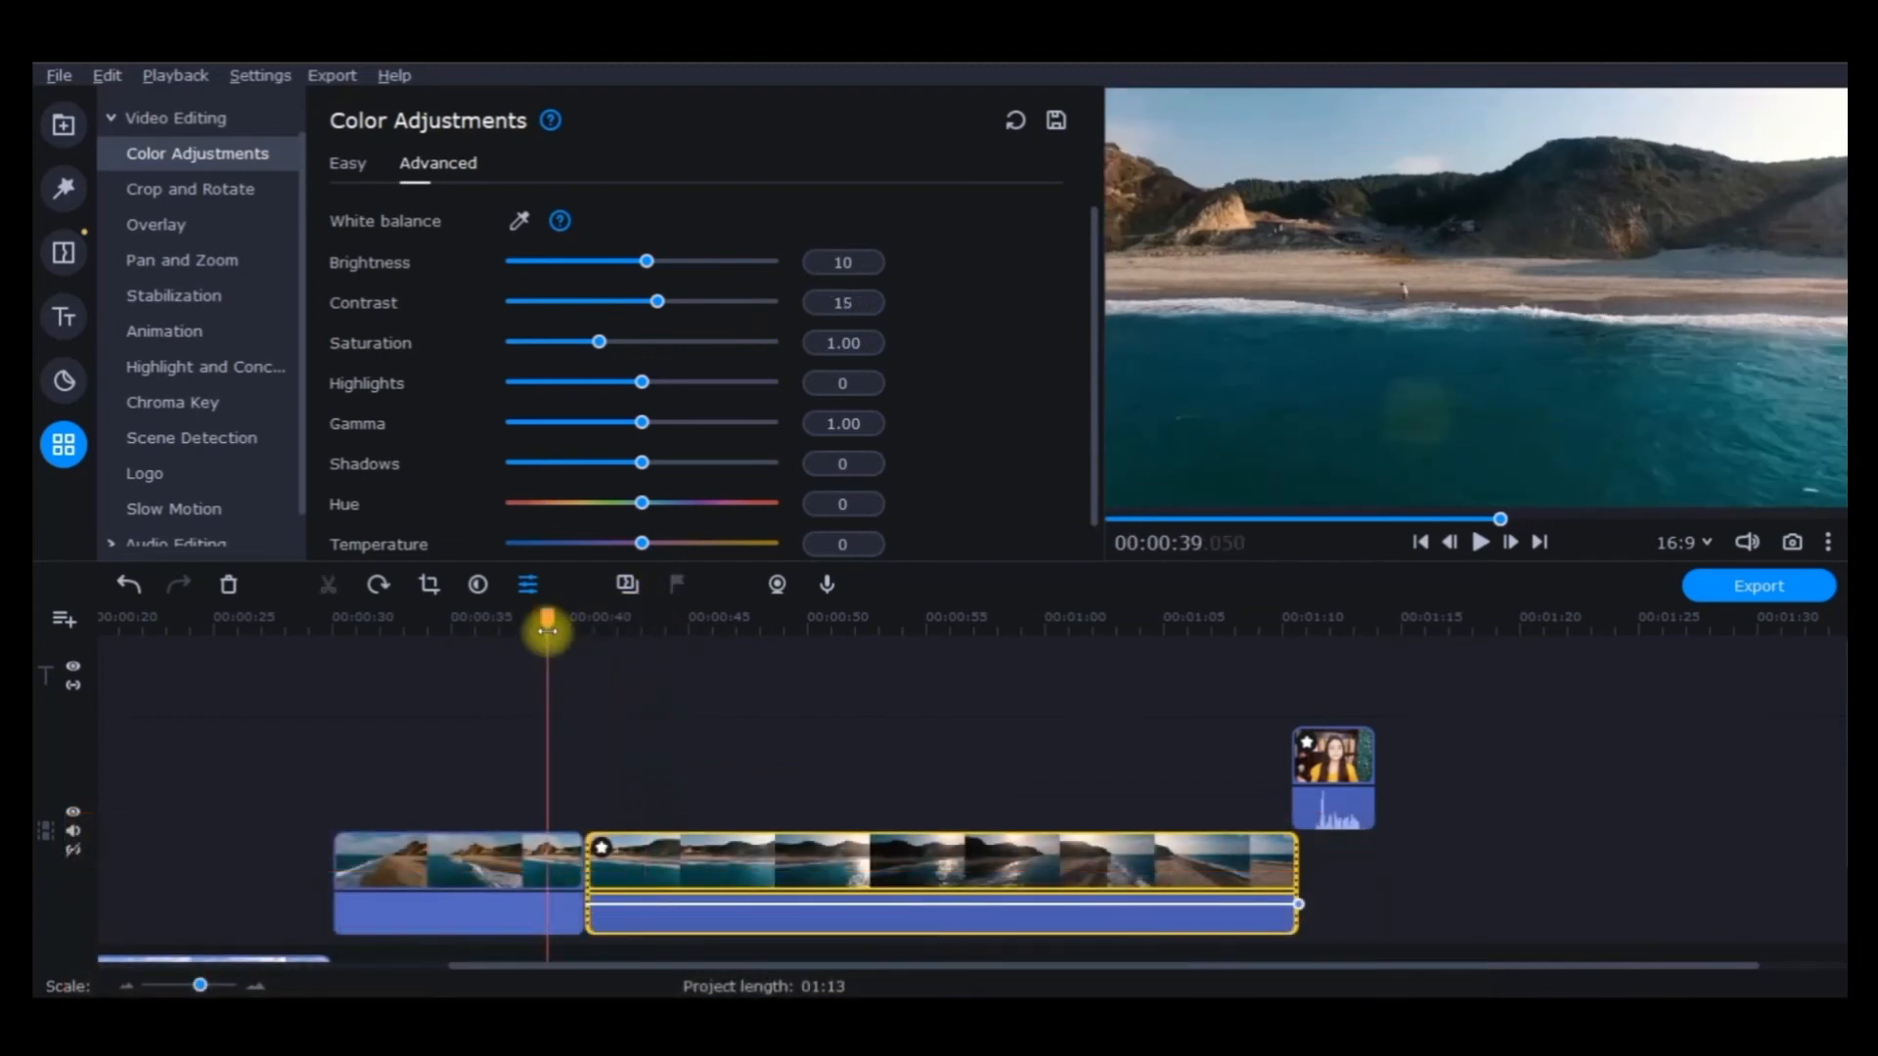
click(1490, 542)
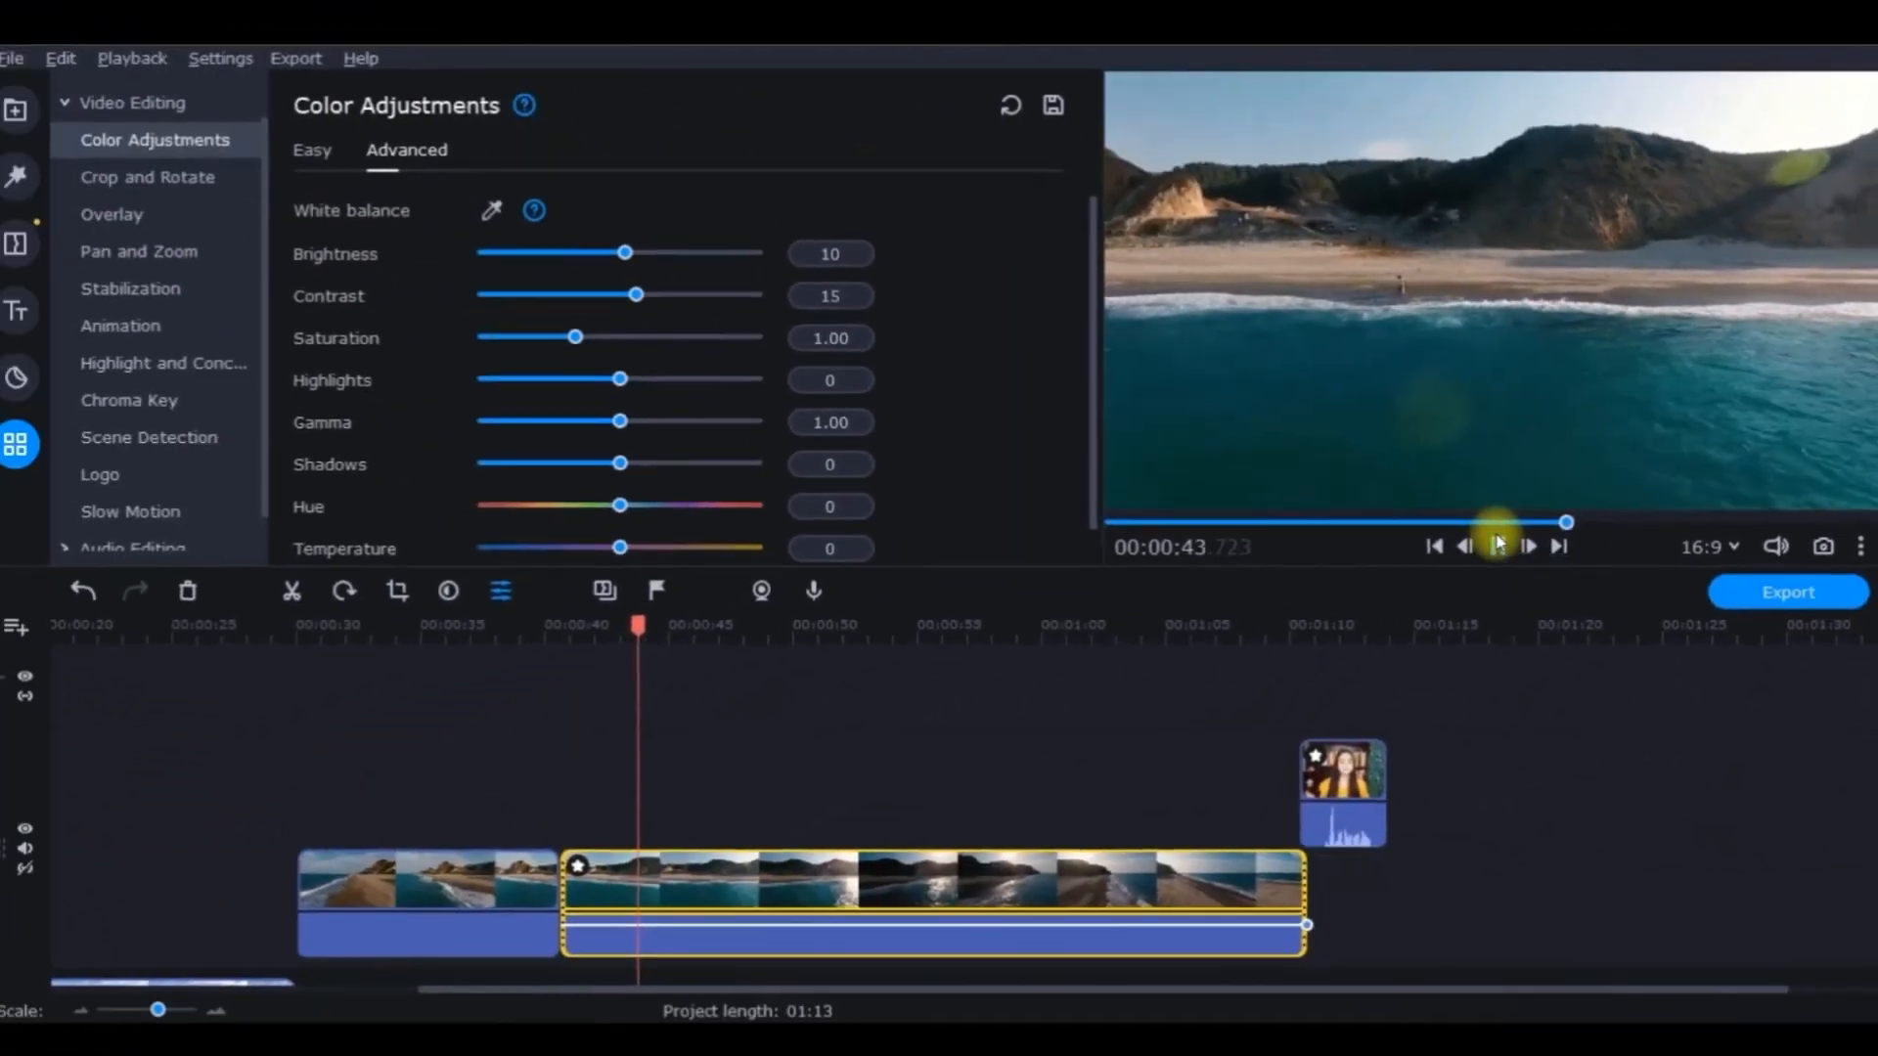
click(1497, 544)
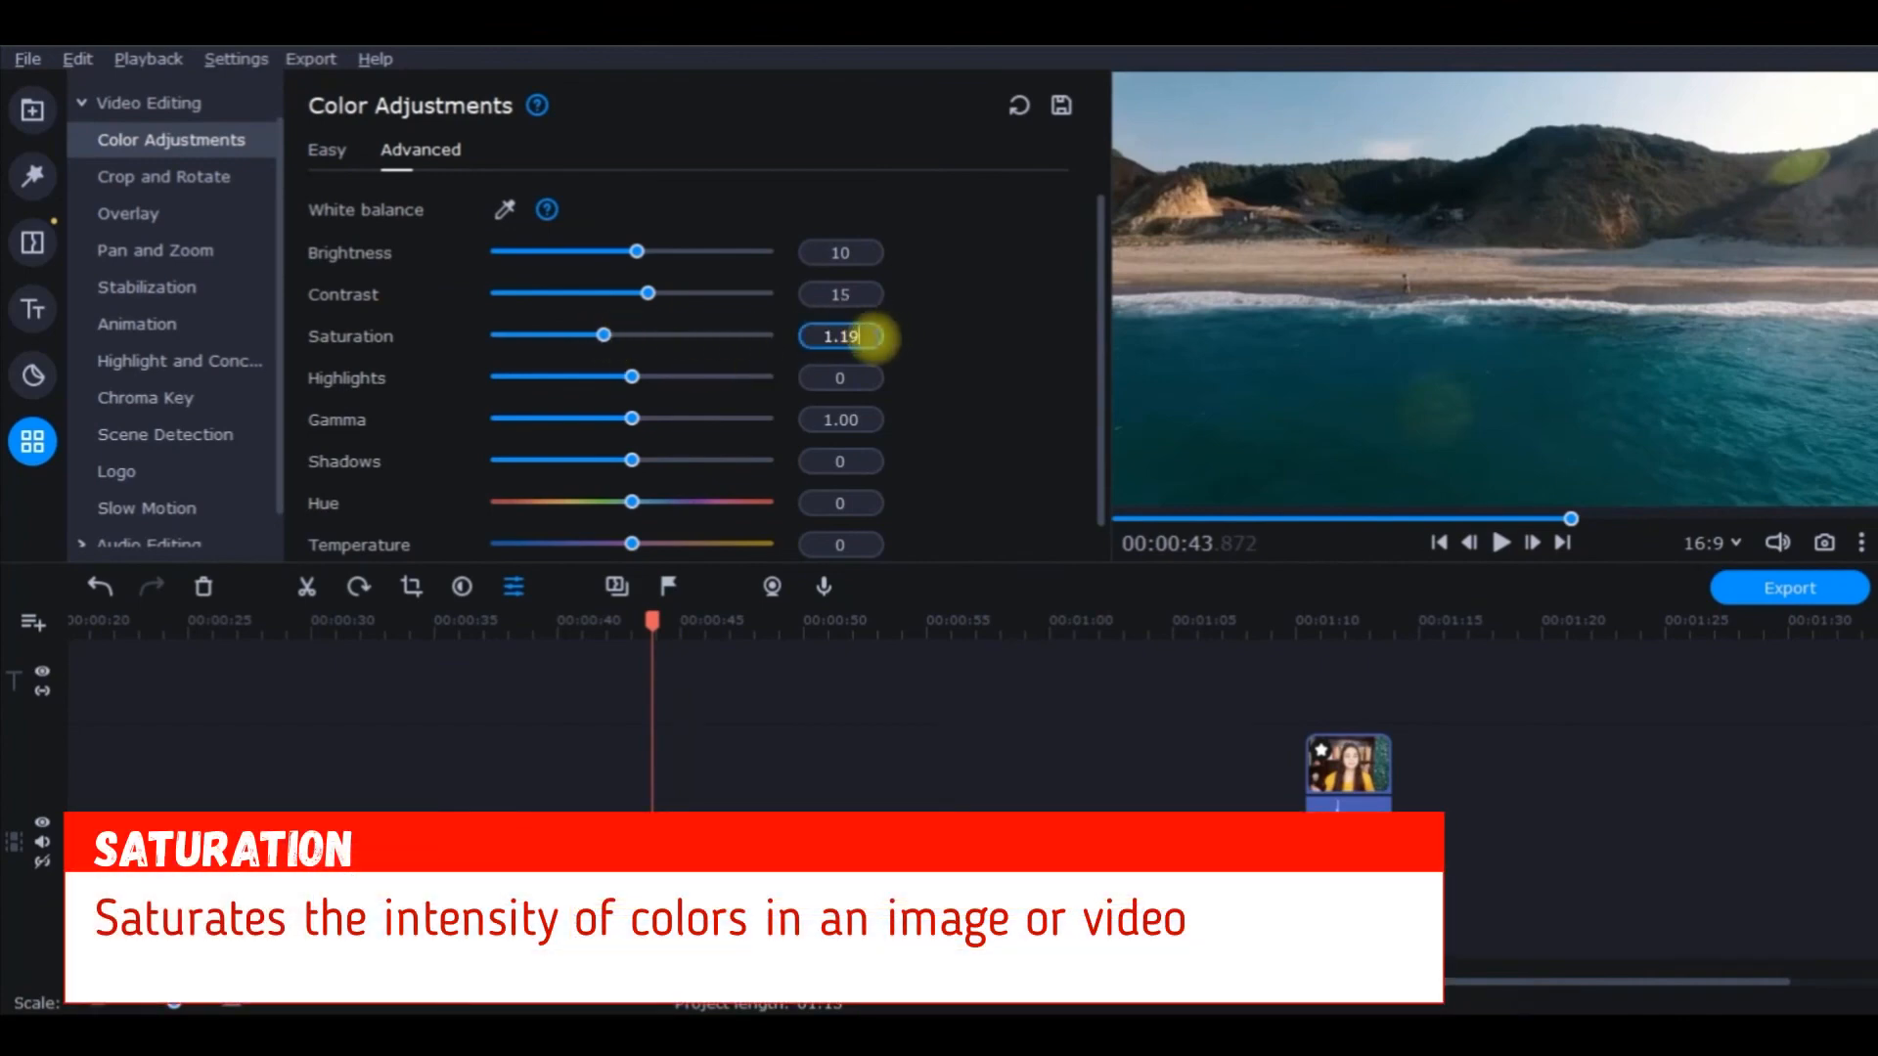
- Preview the saturation change by playing from just before the beach clip's cut into its second part
drag(651, 620, 524, 652)
click(1504, 543)
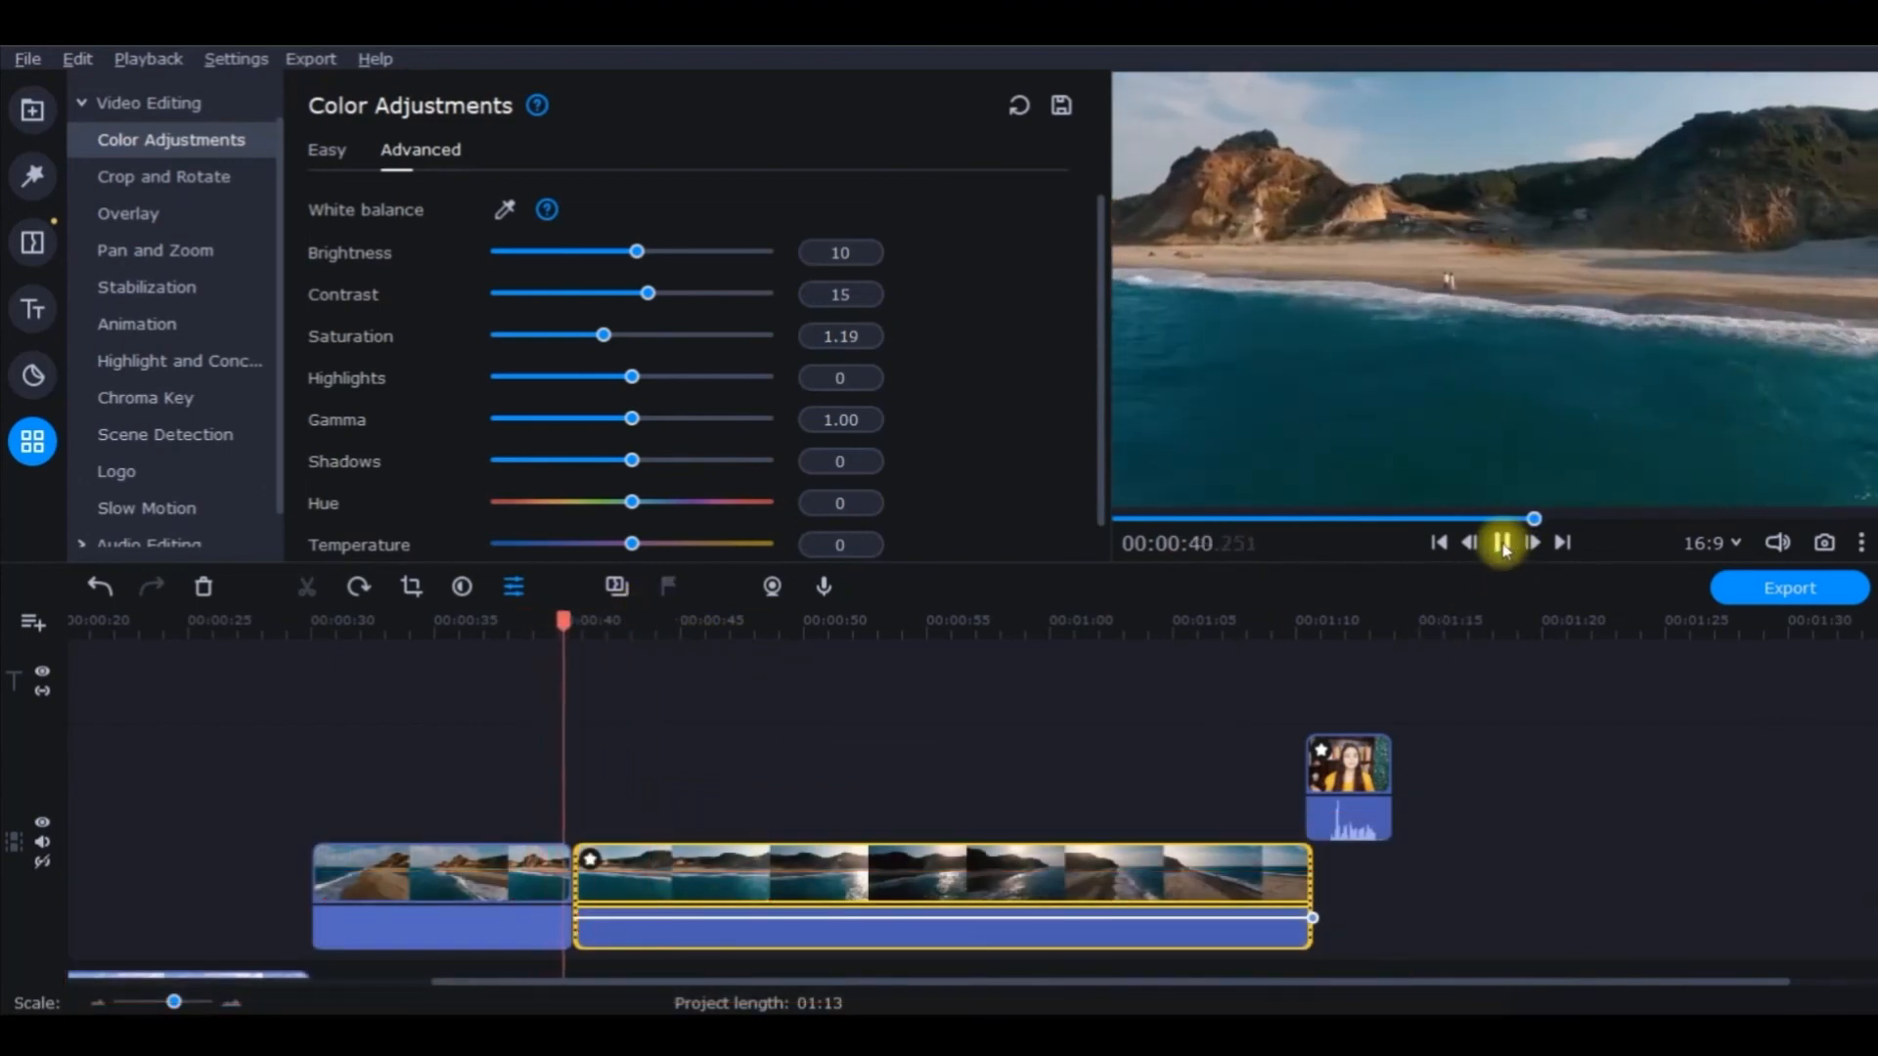
click(1504, 544)
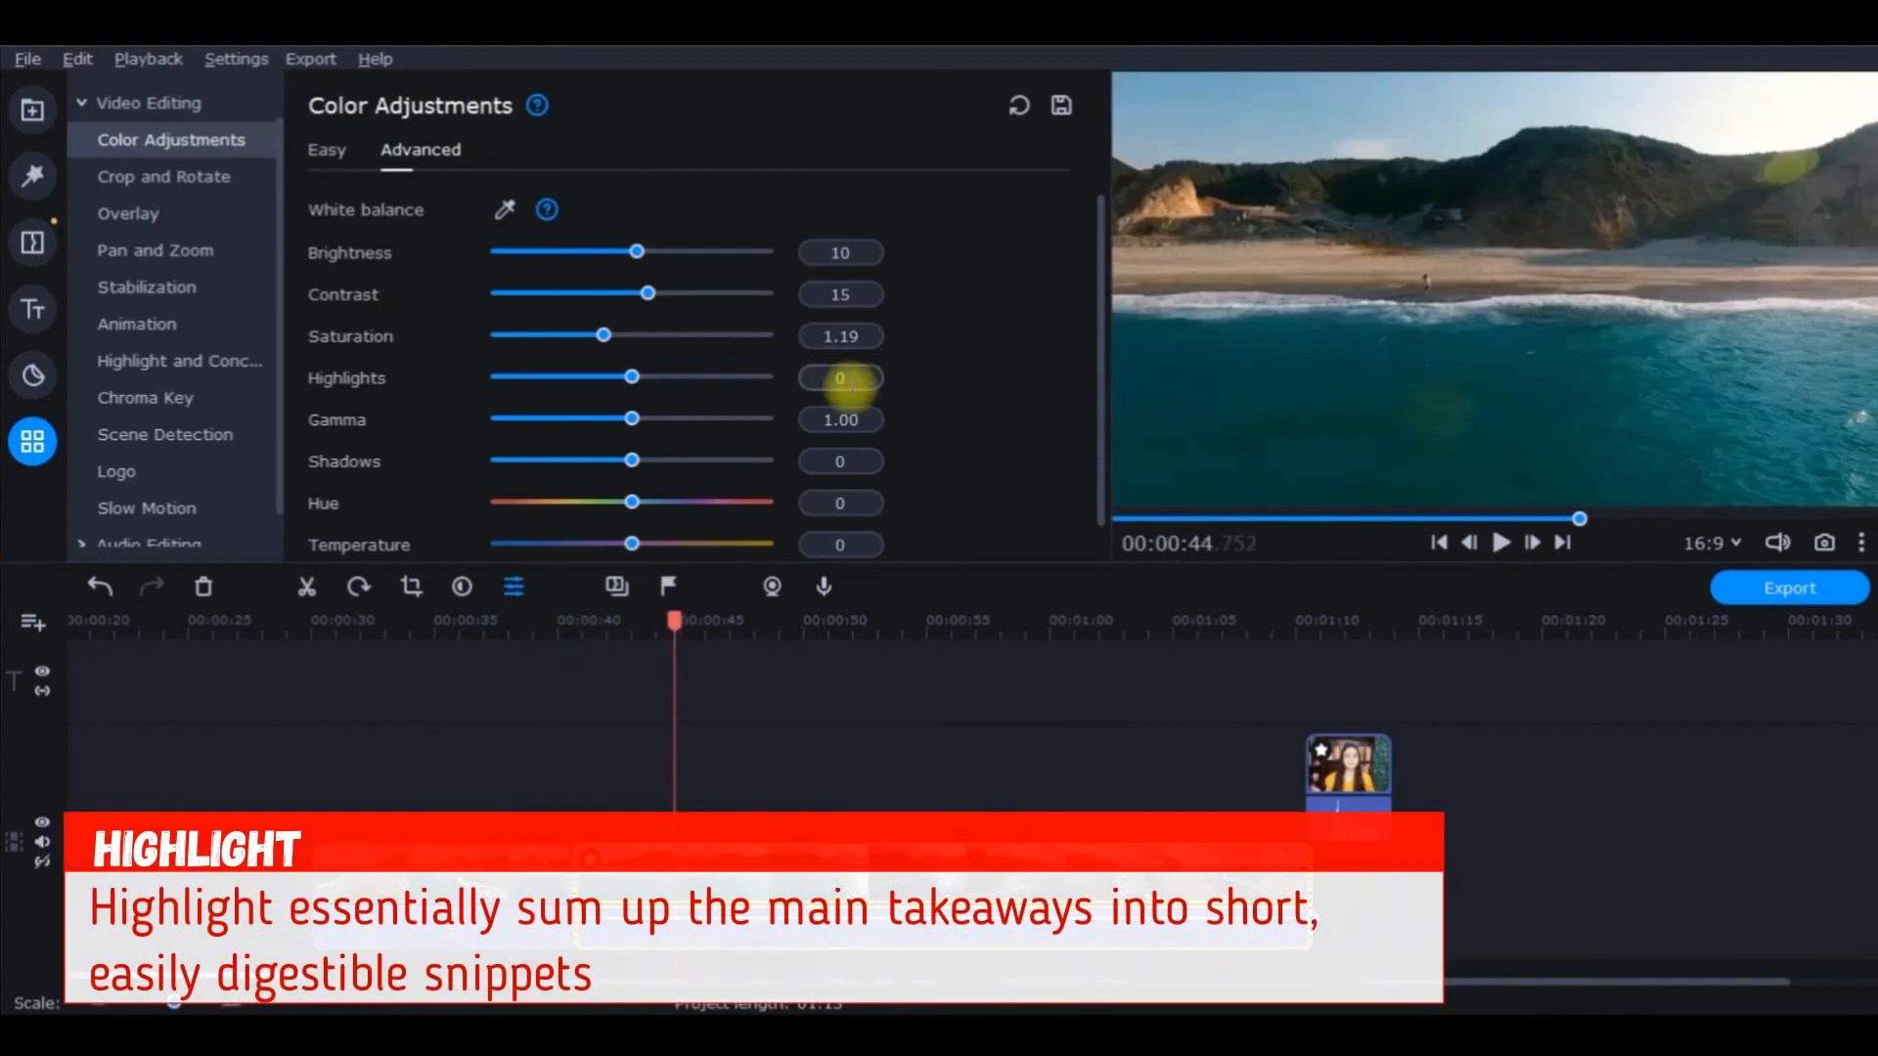
- Set the highlights of the beach clip's second part to 10 and return the playhead to before the cut
click(836, 378)
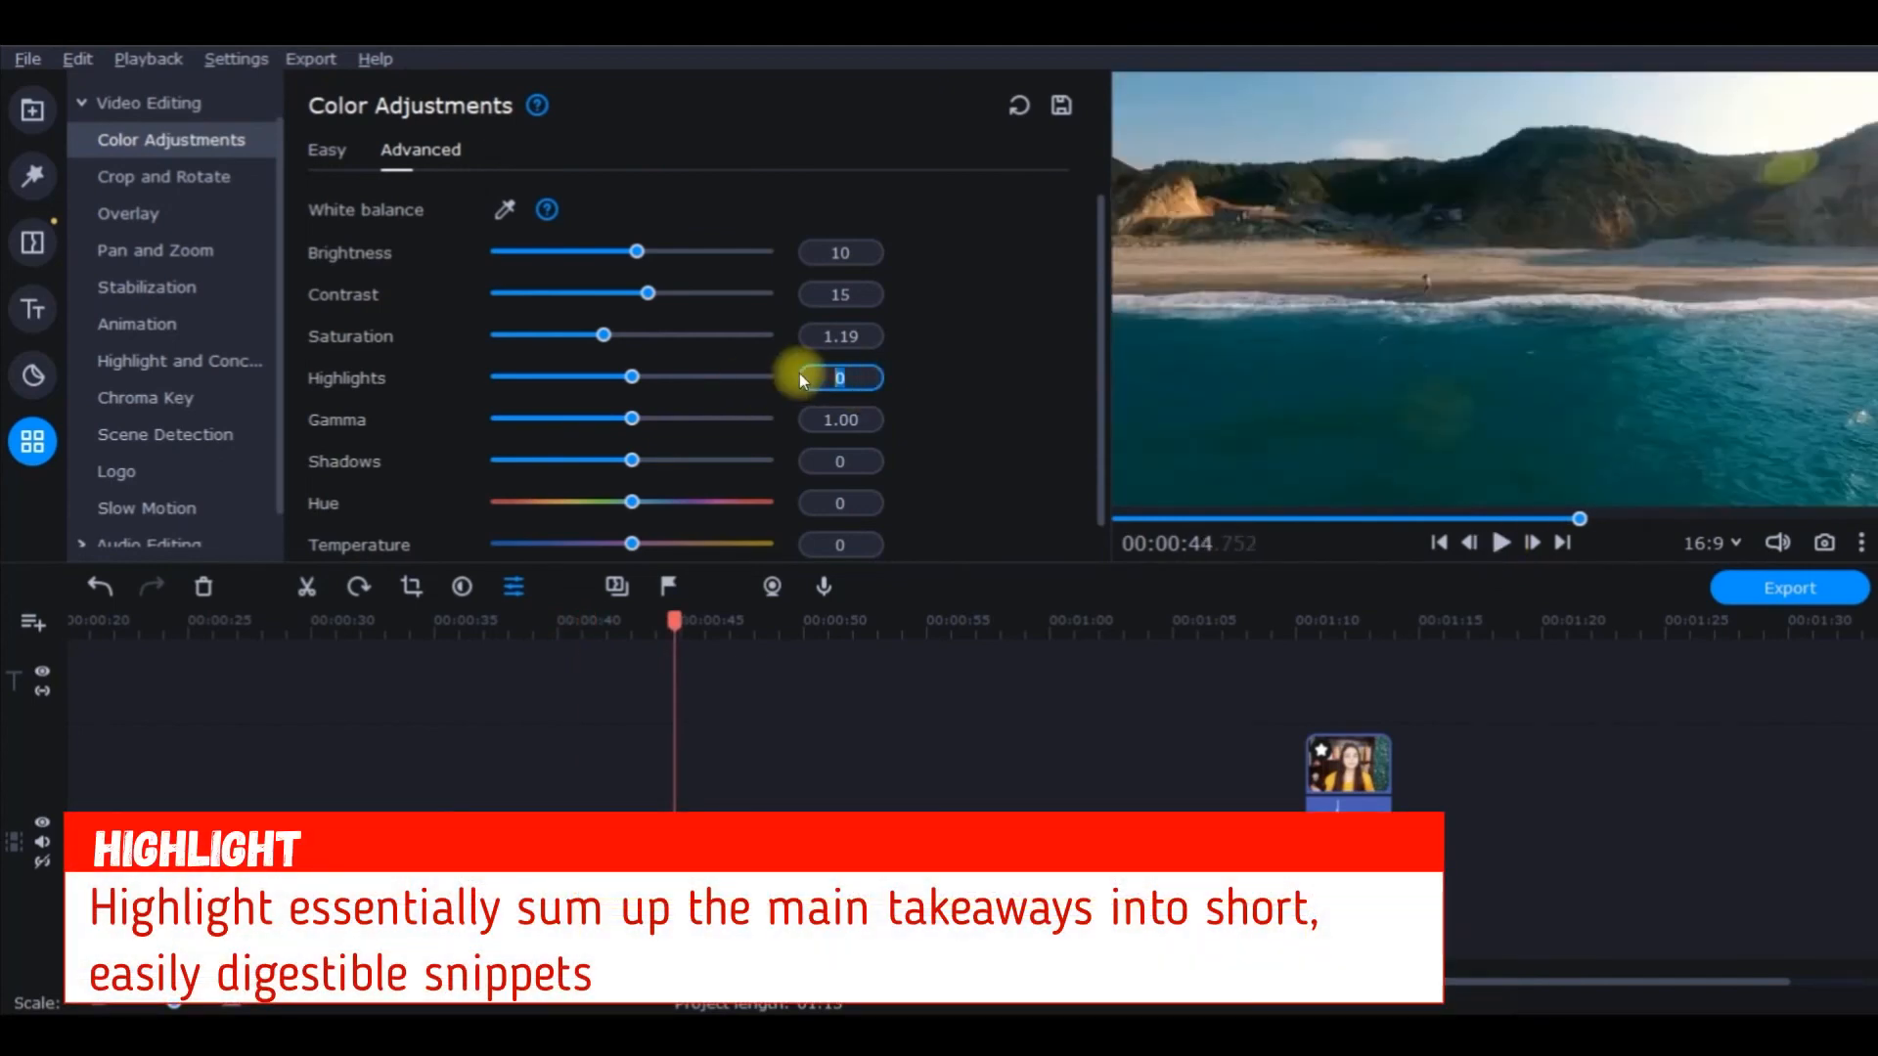
text(10)
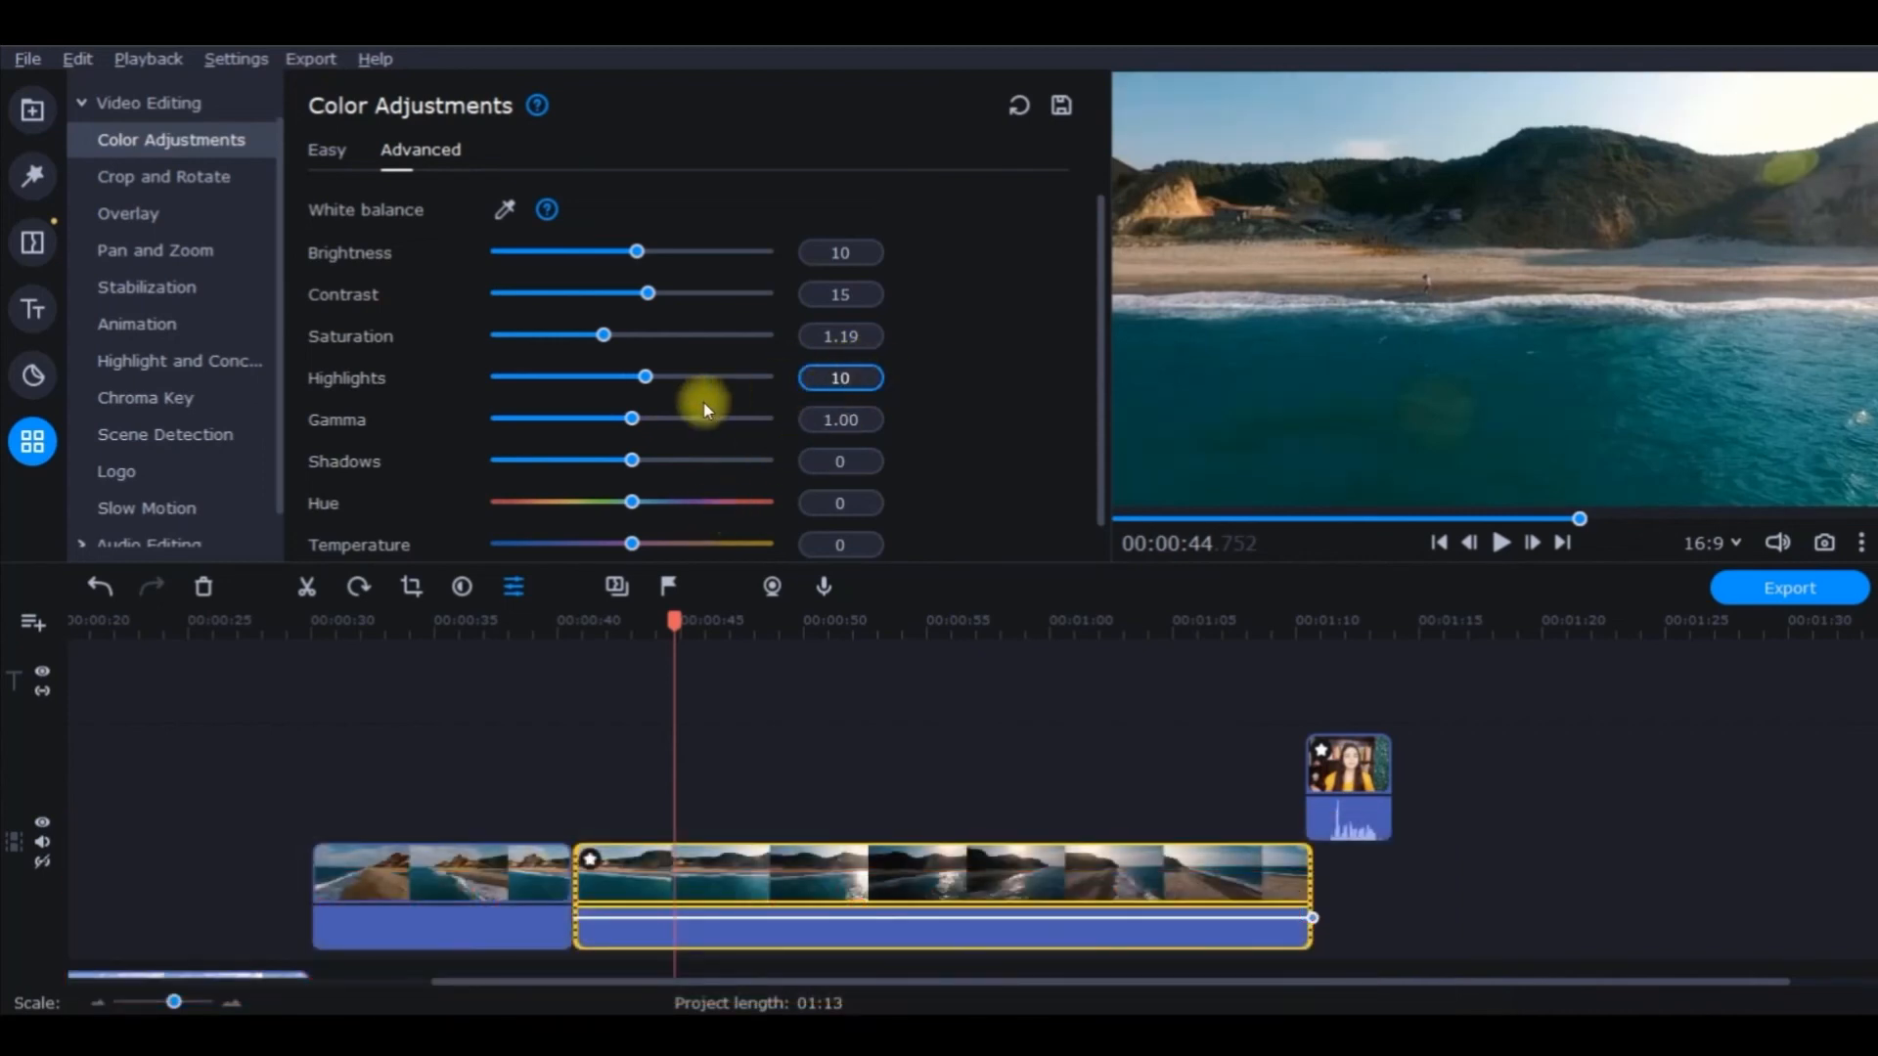
drag(658, 629, 520, 625)
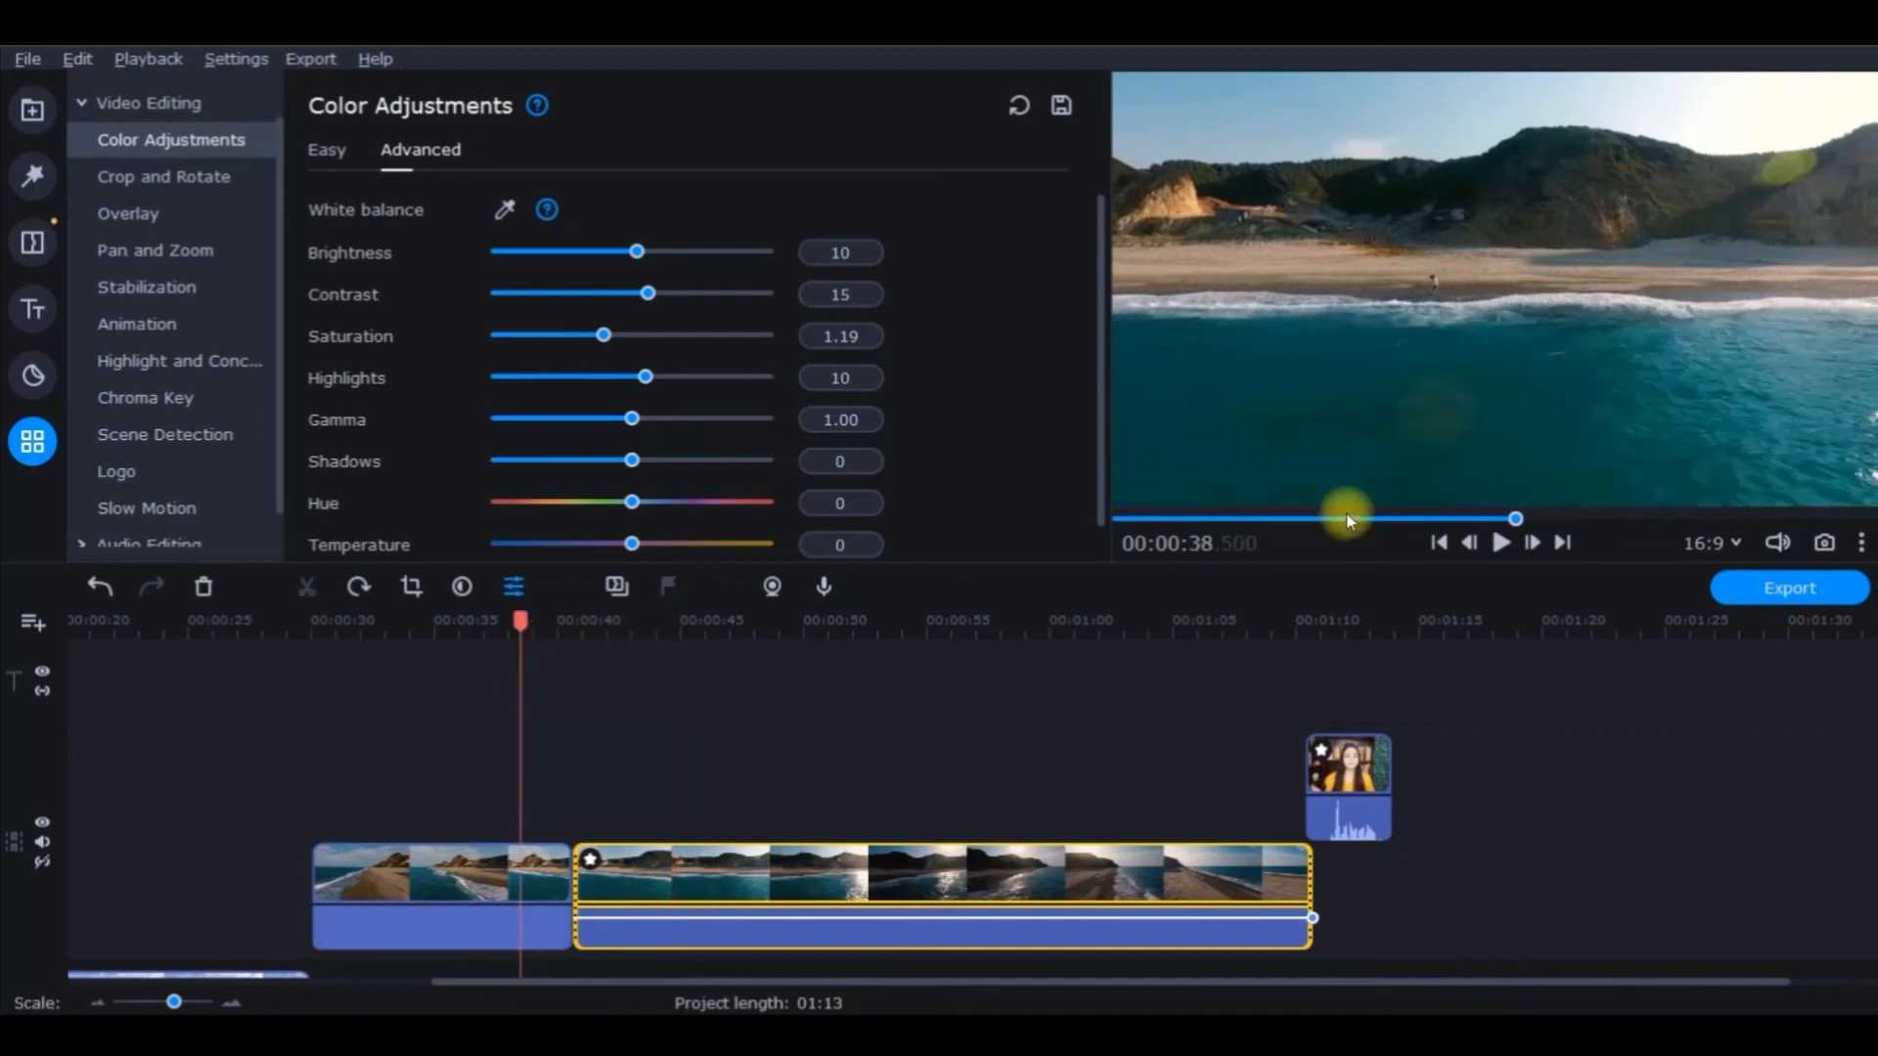
- Set the presenter clip's highlights to 0 and move the playhead back to just before the beach clip's cut
click(1319, 778)
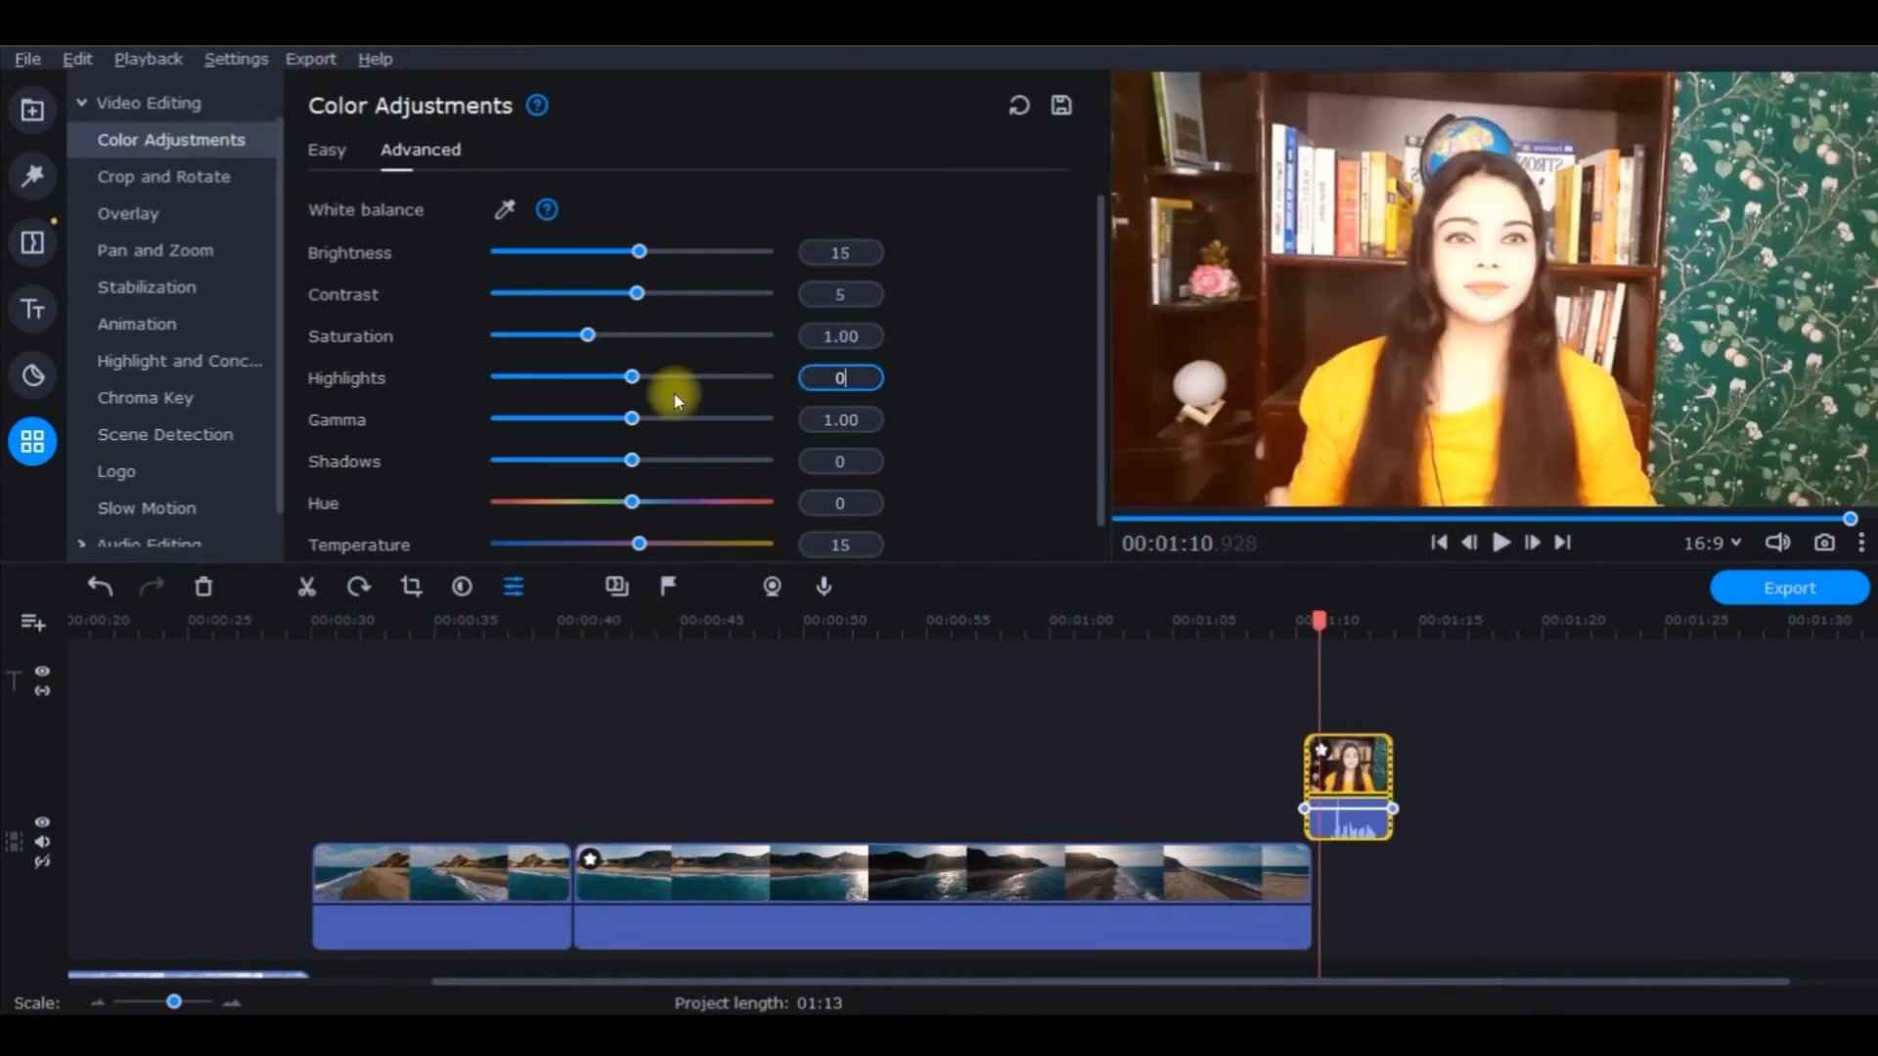
drag(1316, 624, 518, 723)
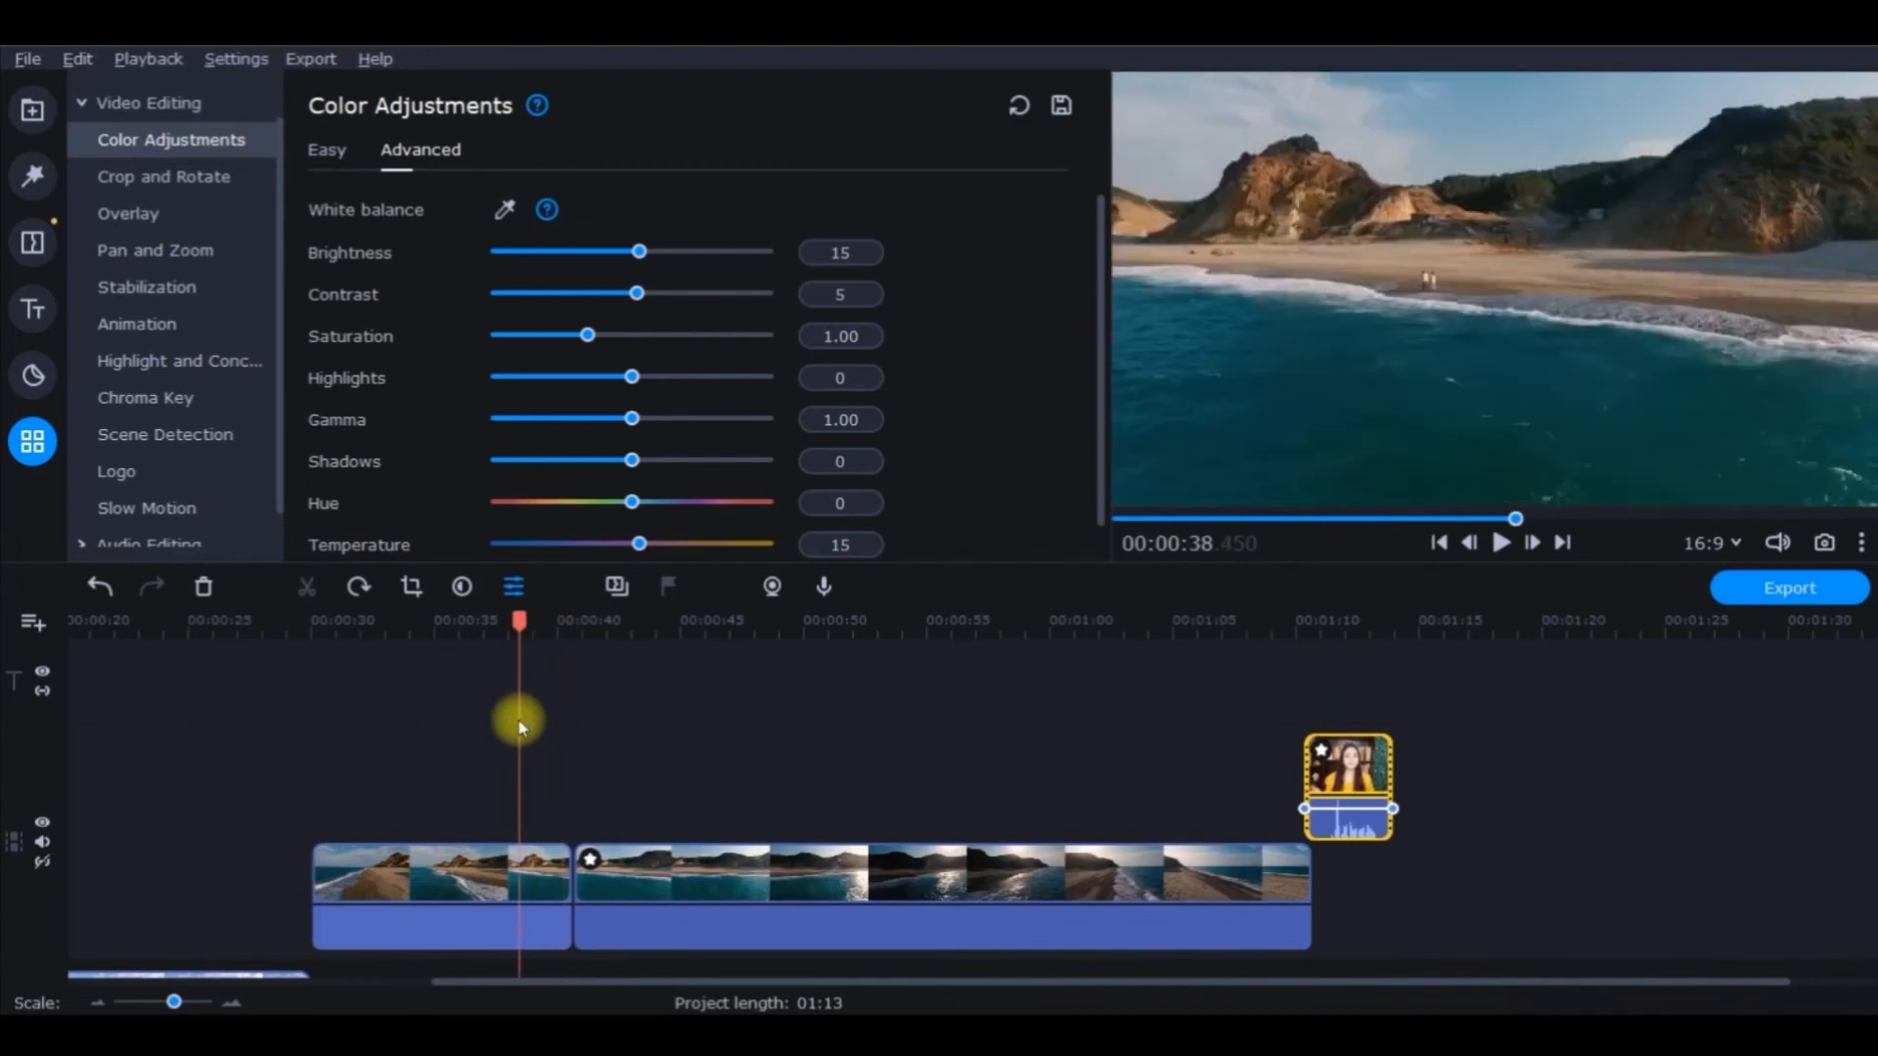
- Return the playhead to the start of the project at the lake footage and show the advanced color adjustments
drag(520, 608, 40, 671)
drag(1875, 715, 1876, 868)
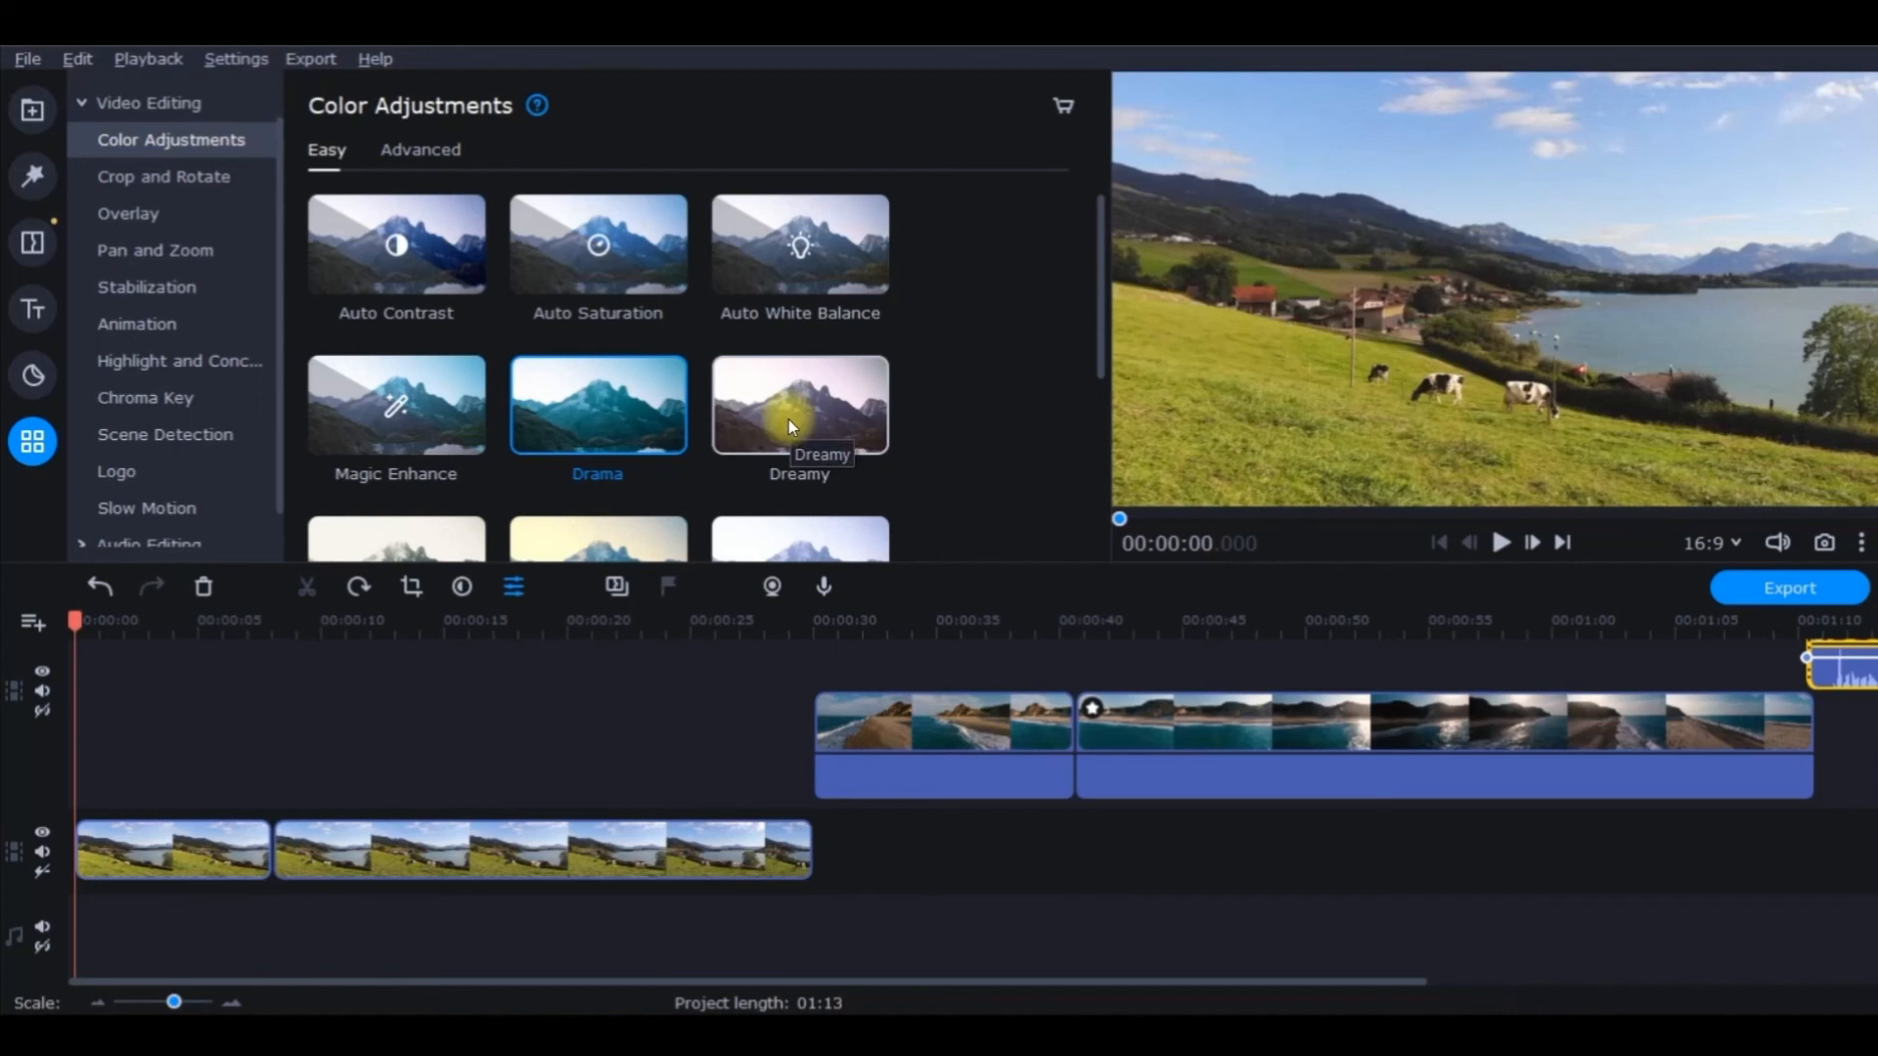
click(421, 149)
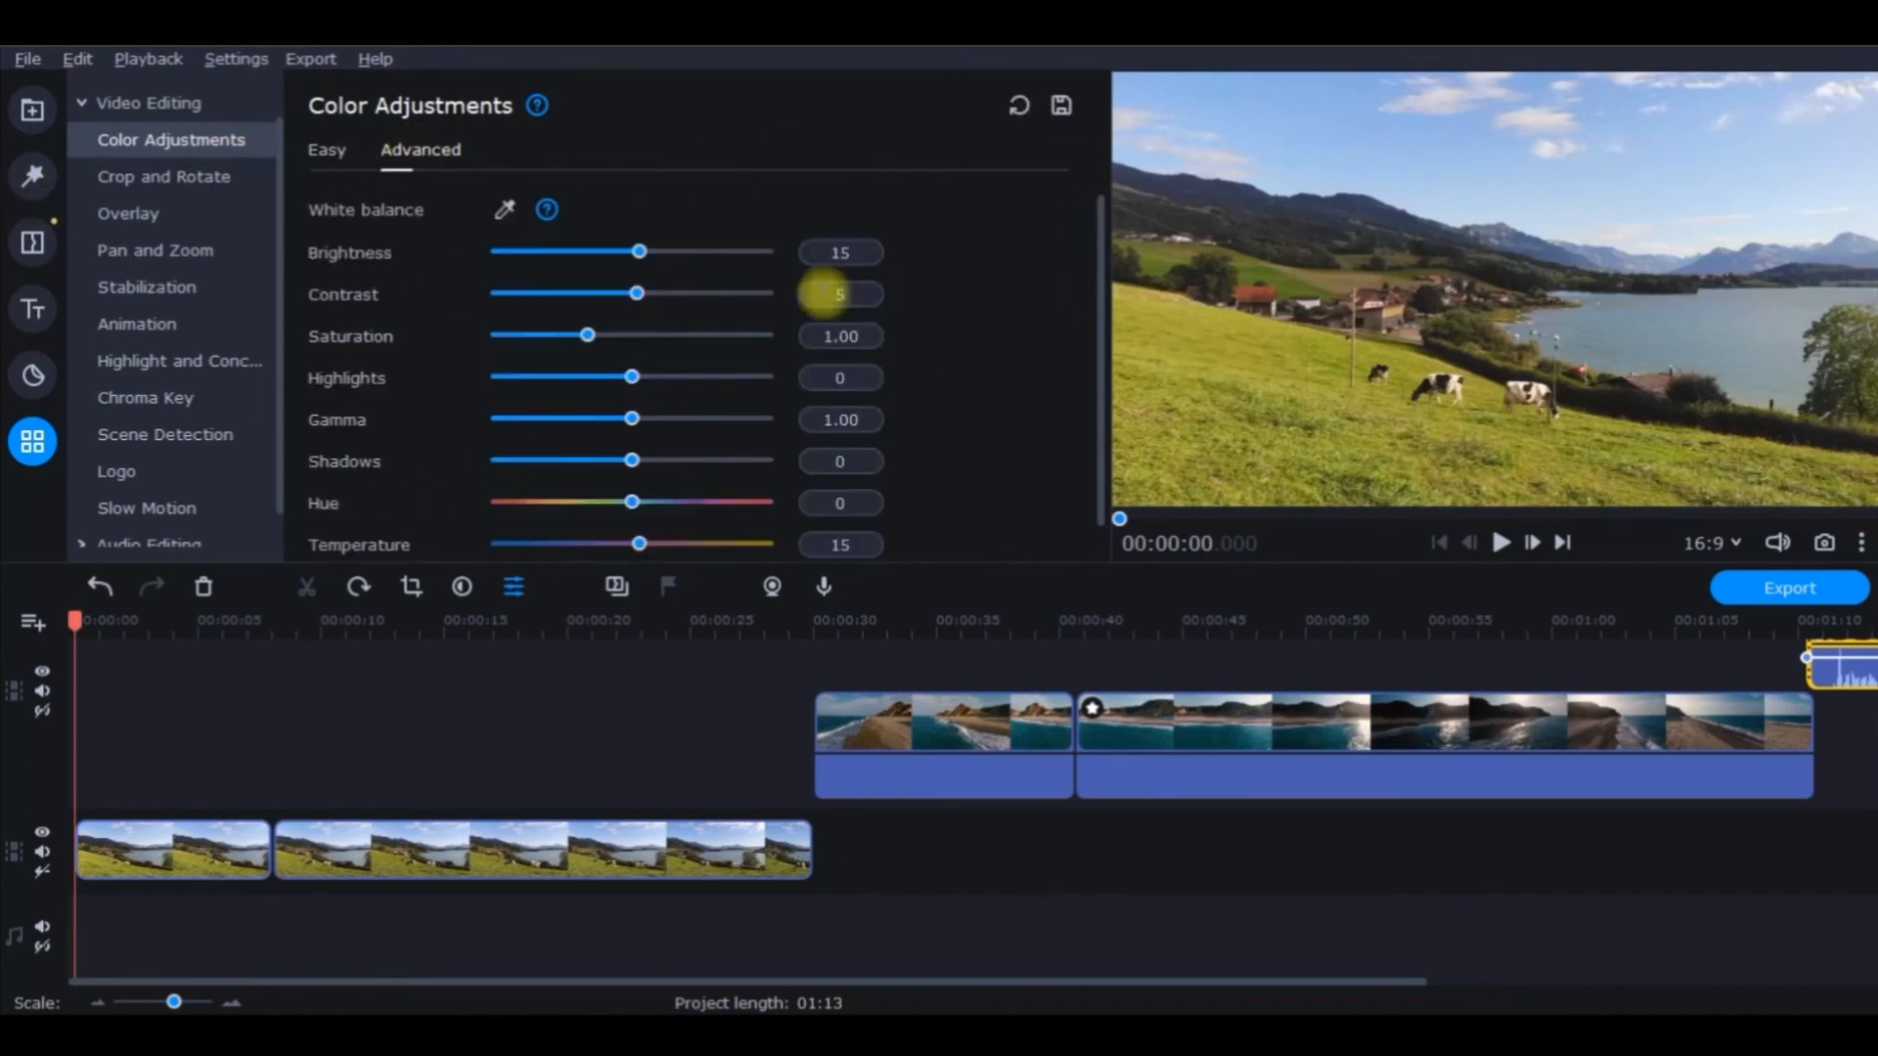